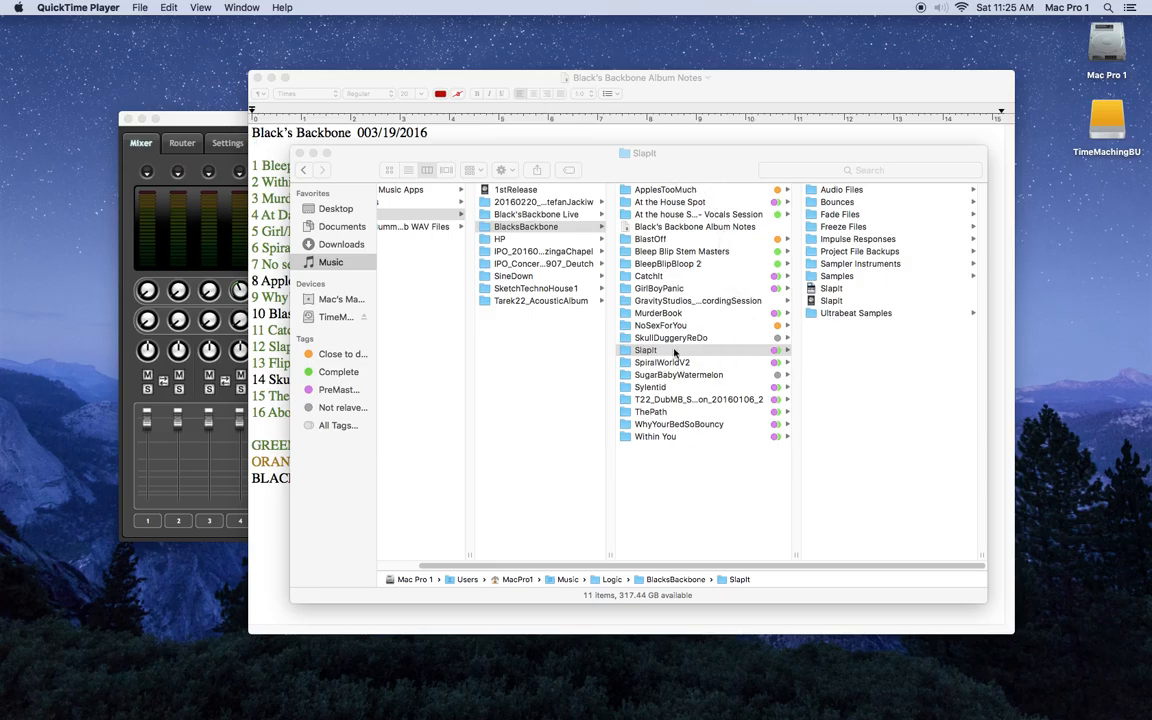
Open the BlacksBackbone folder inside Logic and widen its column to show the full song folder names.
click(528, 228)
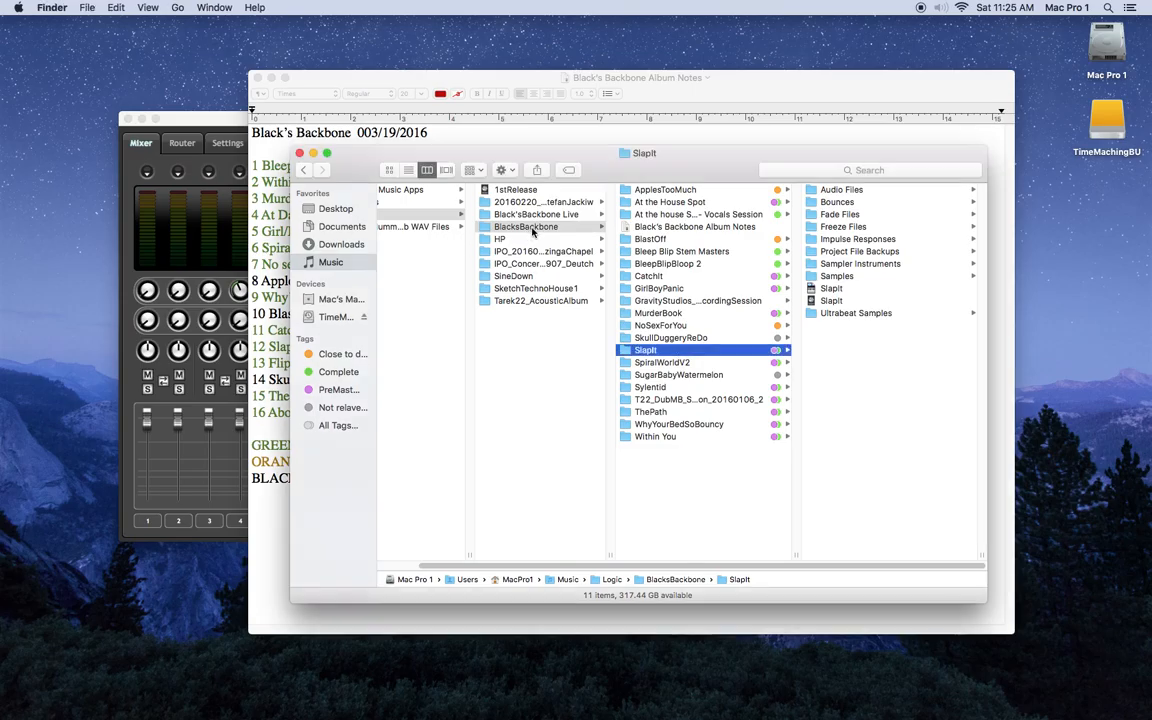
click(526, 227)
click(559, 265)
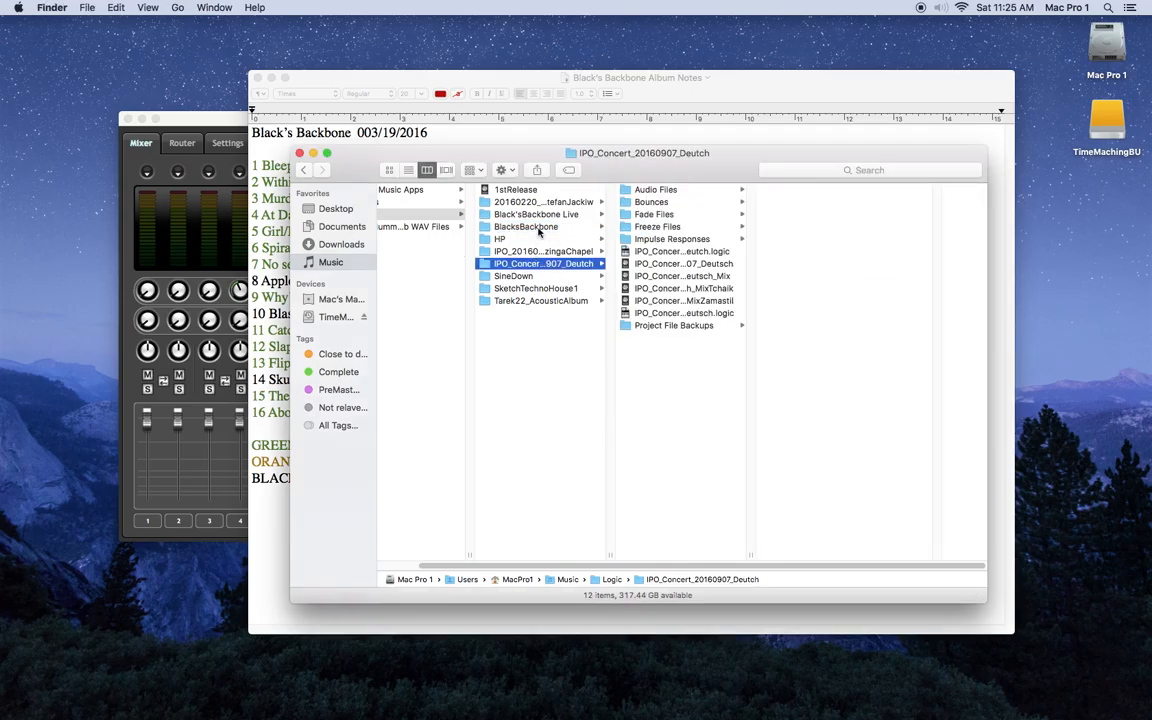
click(540, 228)
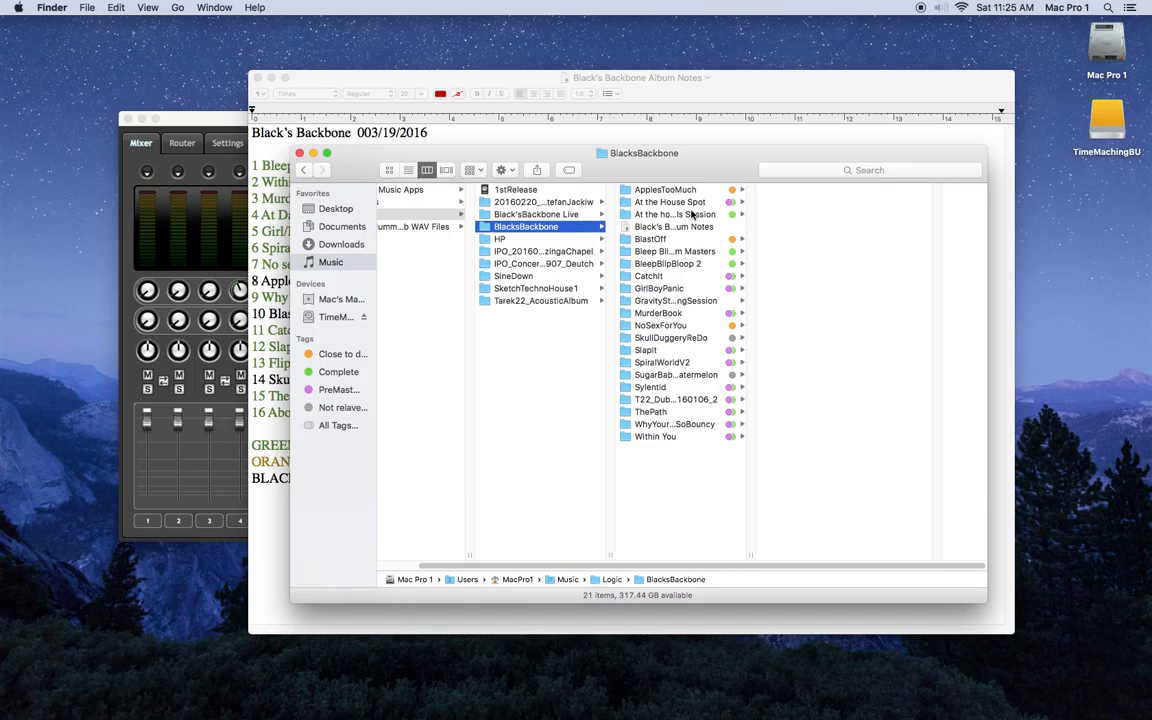
double_click(754, 554)
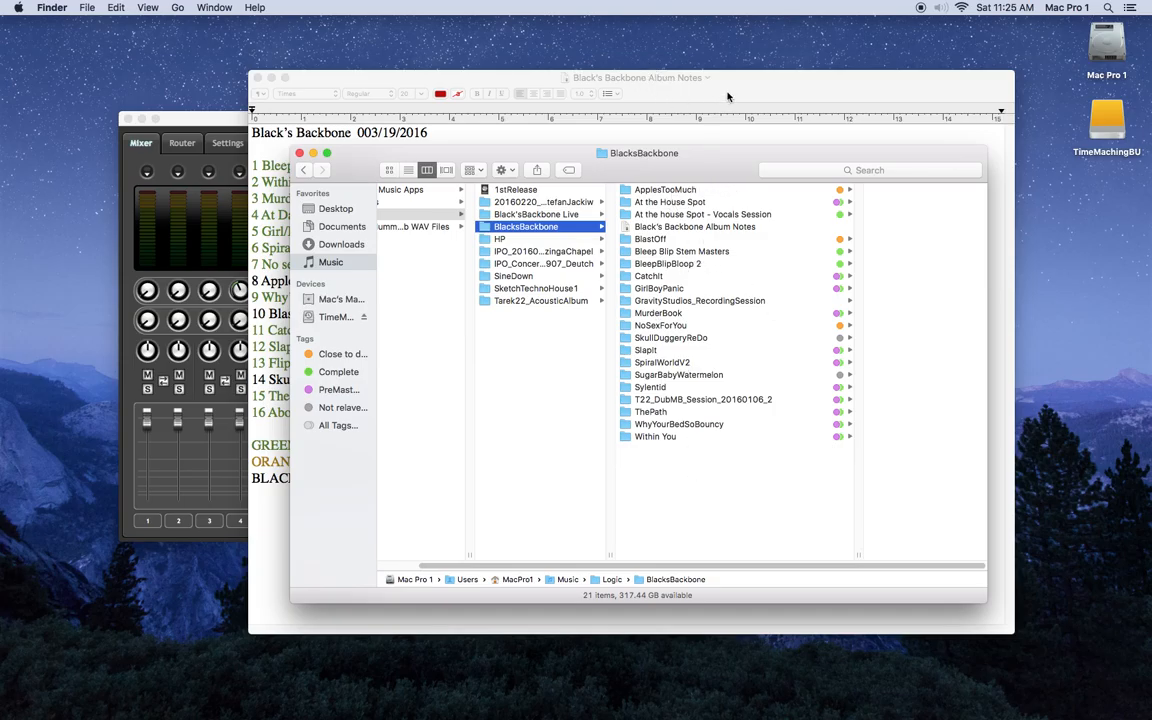
Switch to the Black's Backbone Album Notes document and review the numbered song list down to track 8.
click(658, 86)
drag(255, 160, 672, 470)
click(625, 518)
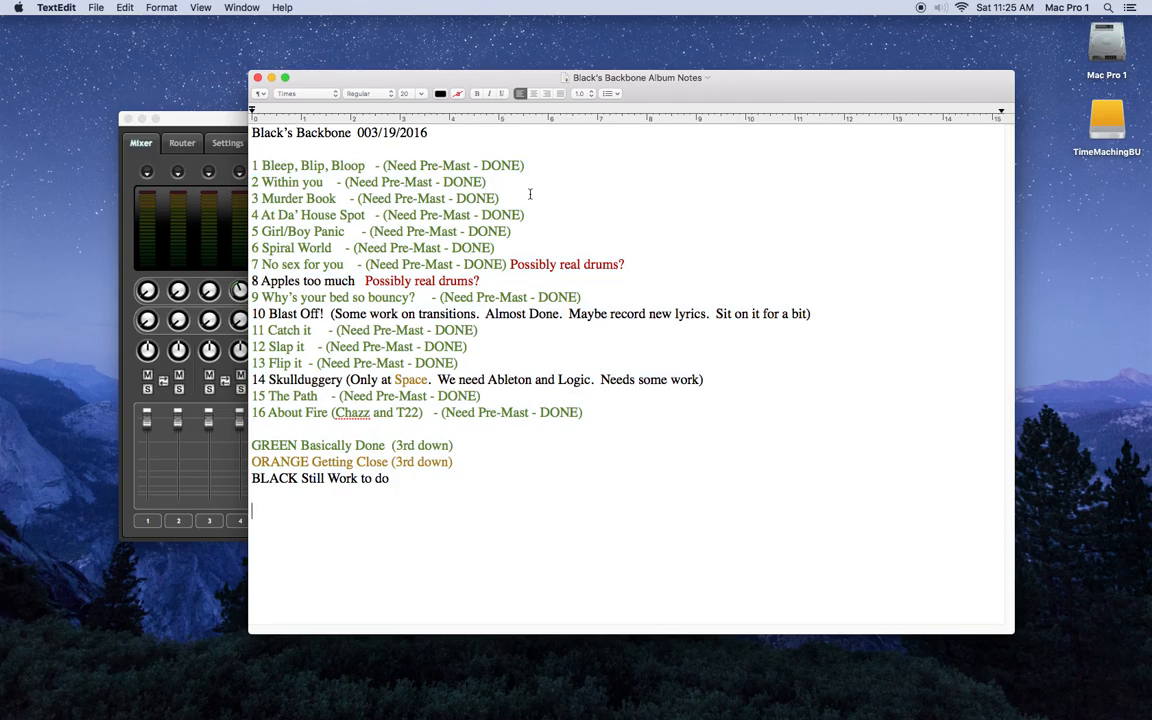
drag(252, 281, 487, 281)
Delete the red "Possibly real drums?" remark from the end of the track 7 line, No sex for you.
click(628, 264)
key(shift+alt+Left)
key(shift+alt+Left)
key(shift+alt+Left)
key(shift+alt+Left)
key(shift+alt+Left)
key(shift+alt+Left)
key(shift+alt+Left)
key(shift+alt+Left)
key(shift+alt+Left)
key(shift+alt+Left)
key(shift+alt+Left)
key(shift+alt+Left)
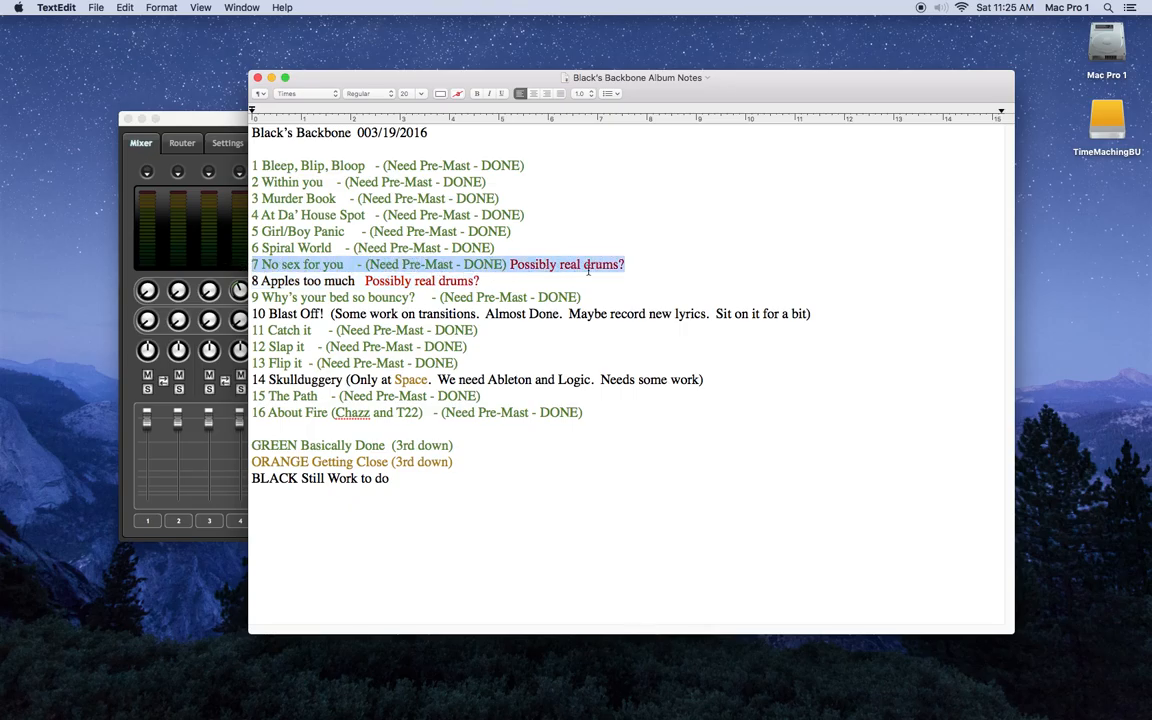
key(Right)
key(Left)
key(Left)
key(Left)
key(Left)
key(Left)
key(super+Right)
key(shift+alt+Left)
key(shift+alt+Left)
key(shift+alt+Left)
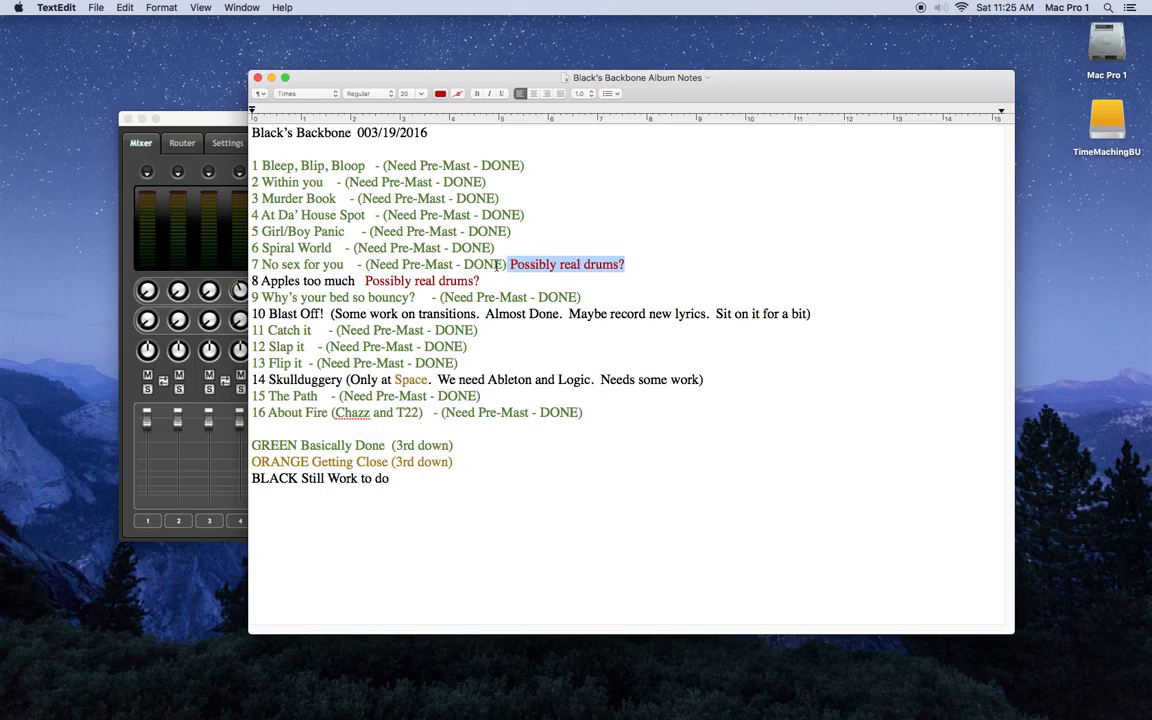
key(BackSpace)
Replace "Need Pre-Mast - DONE" on the track 7 line with "Needs to be mixed" and save the notes.
drag(506, 264, 369, 264)
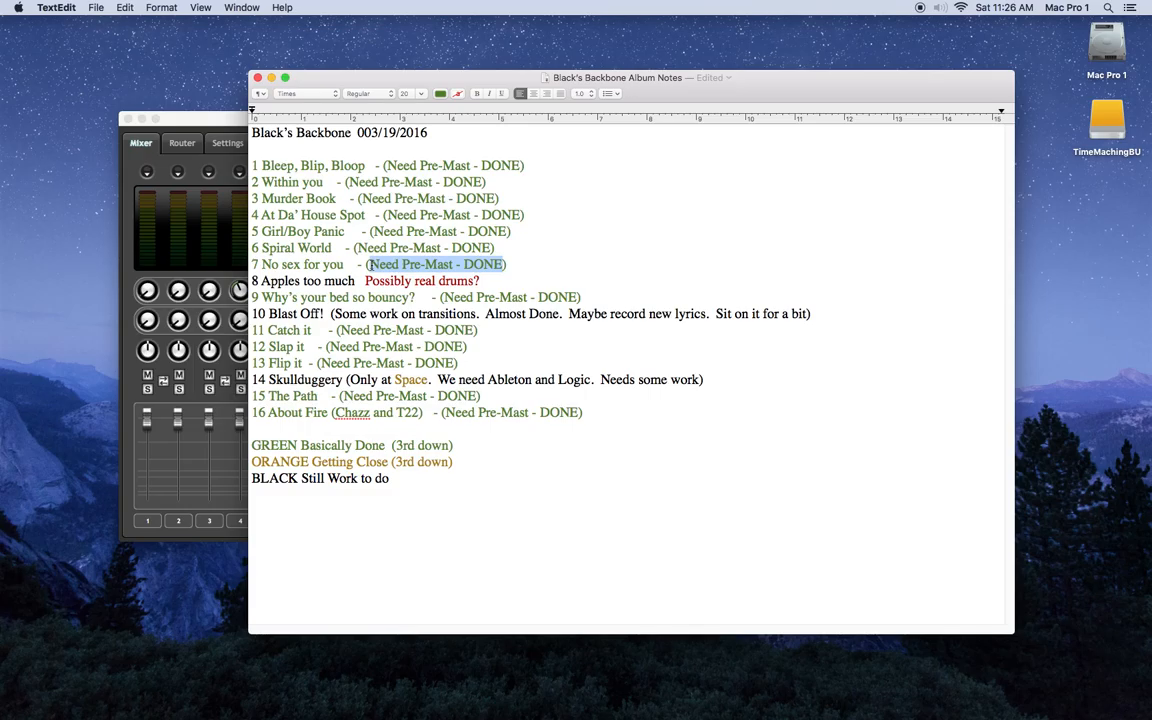
text(Needs to be mixed)
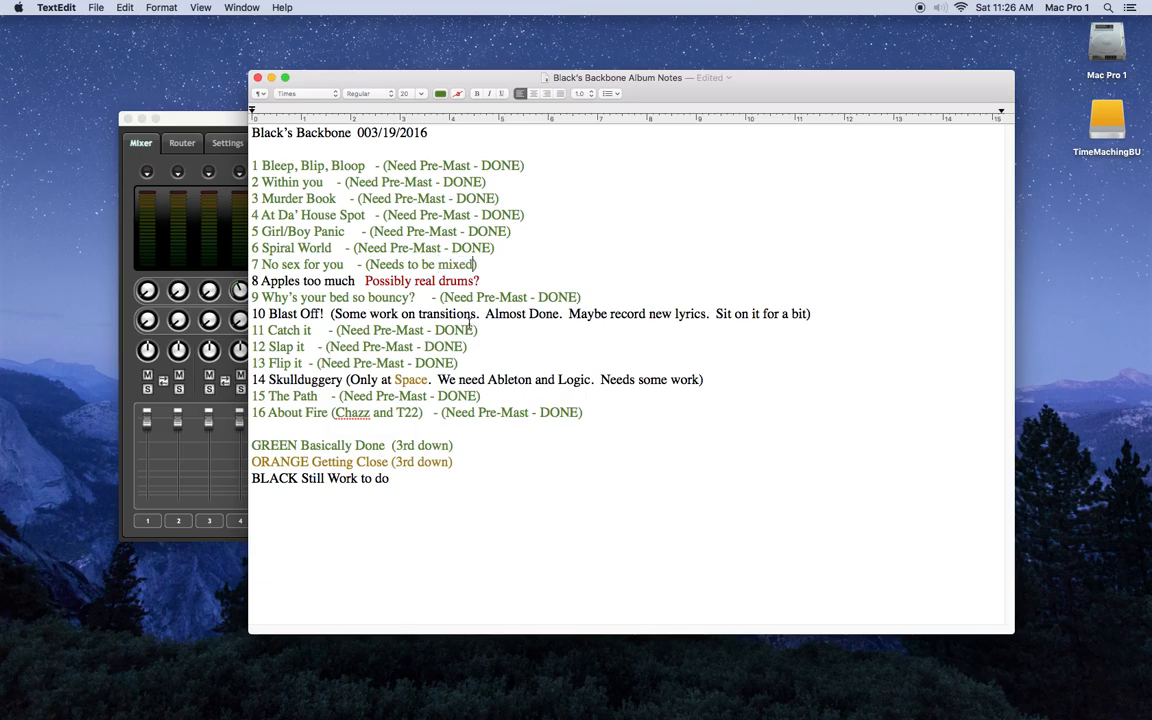
click(532, 281)
key(super+s)
Switch to Finder and open Export Drums - Apples within the APPLES TOO MUCH session under GravityStudios_Convert to PT8.
key(super+Tab)
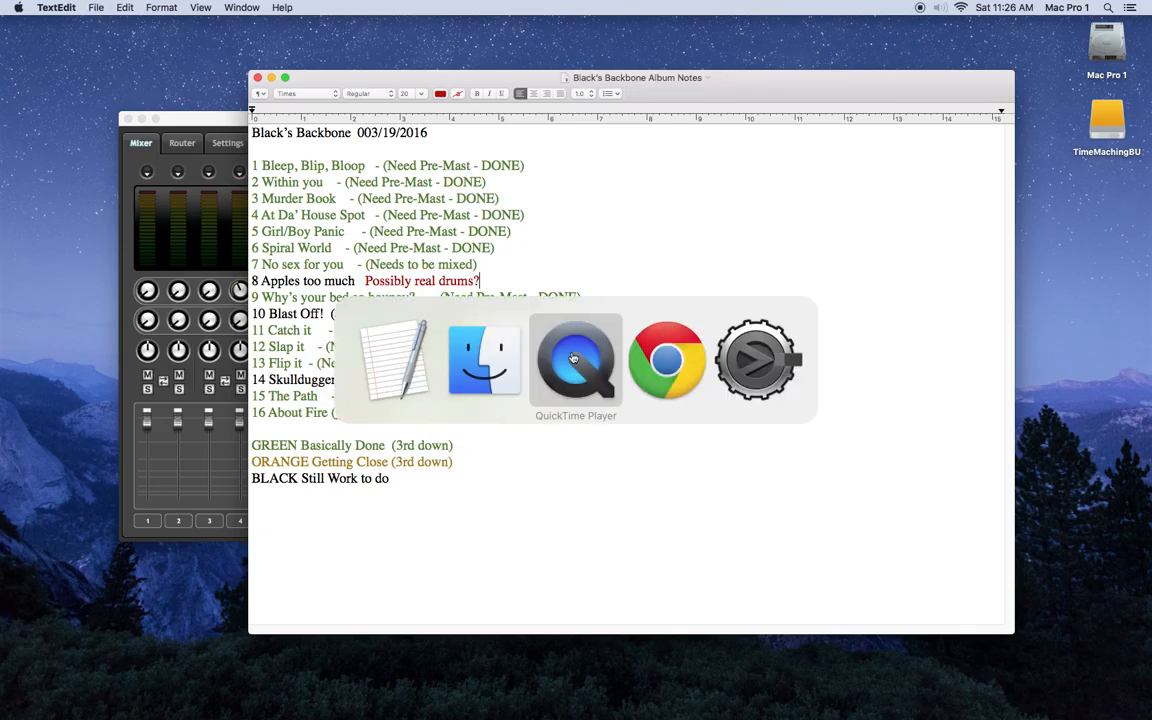
click(606, 385)
key(super+Tab)
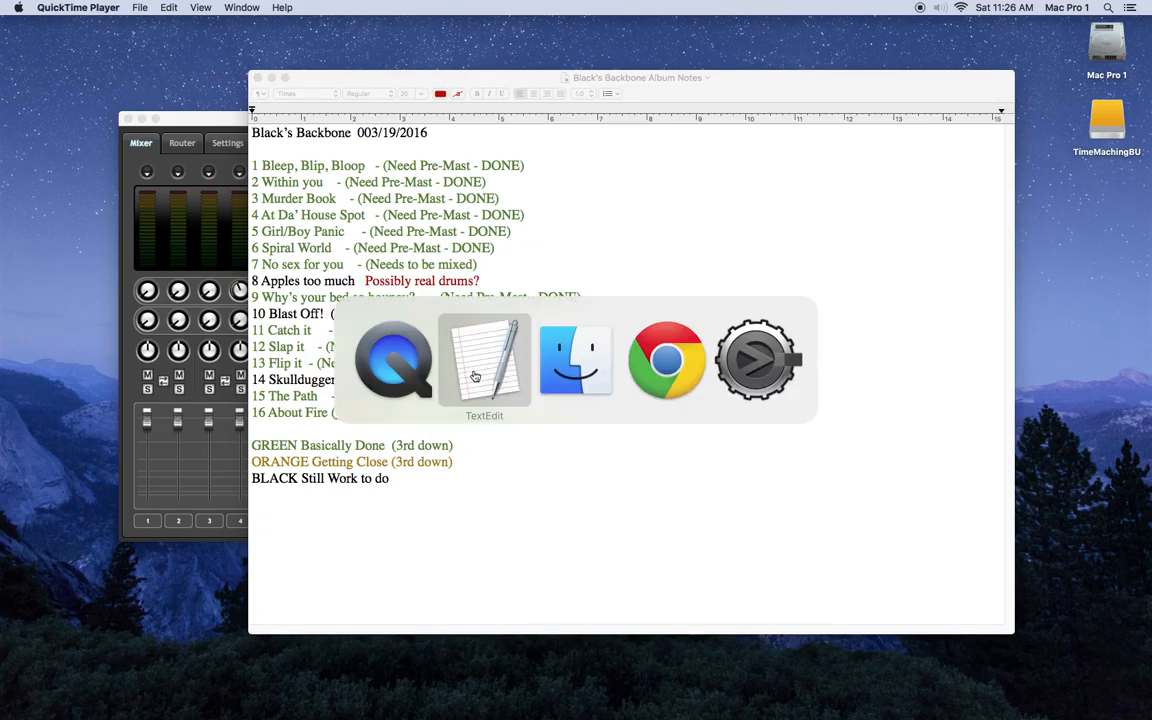
click(578, 378)
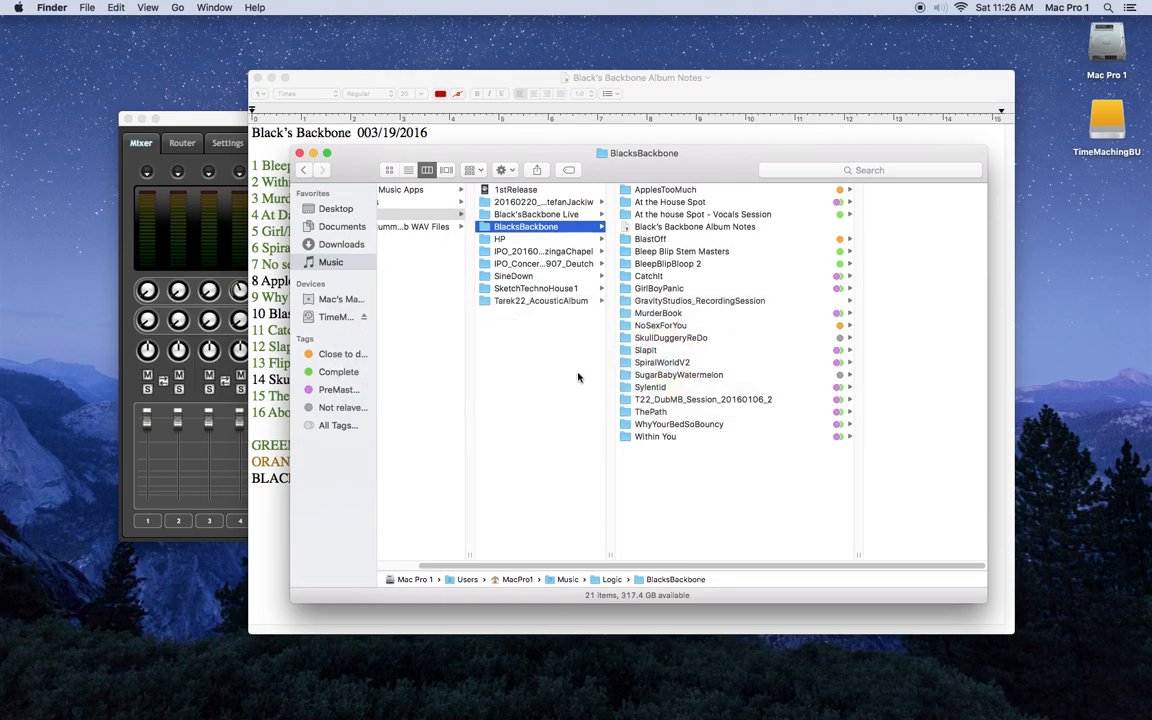
click(707, 302)
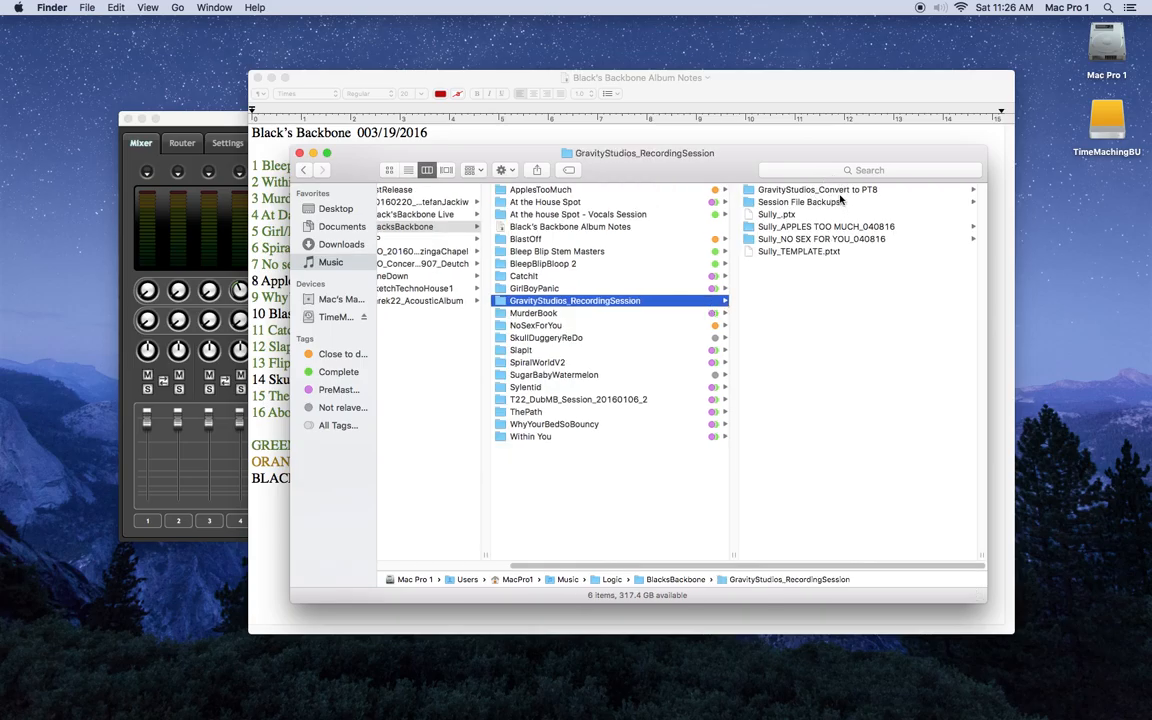
click(750, 189)
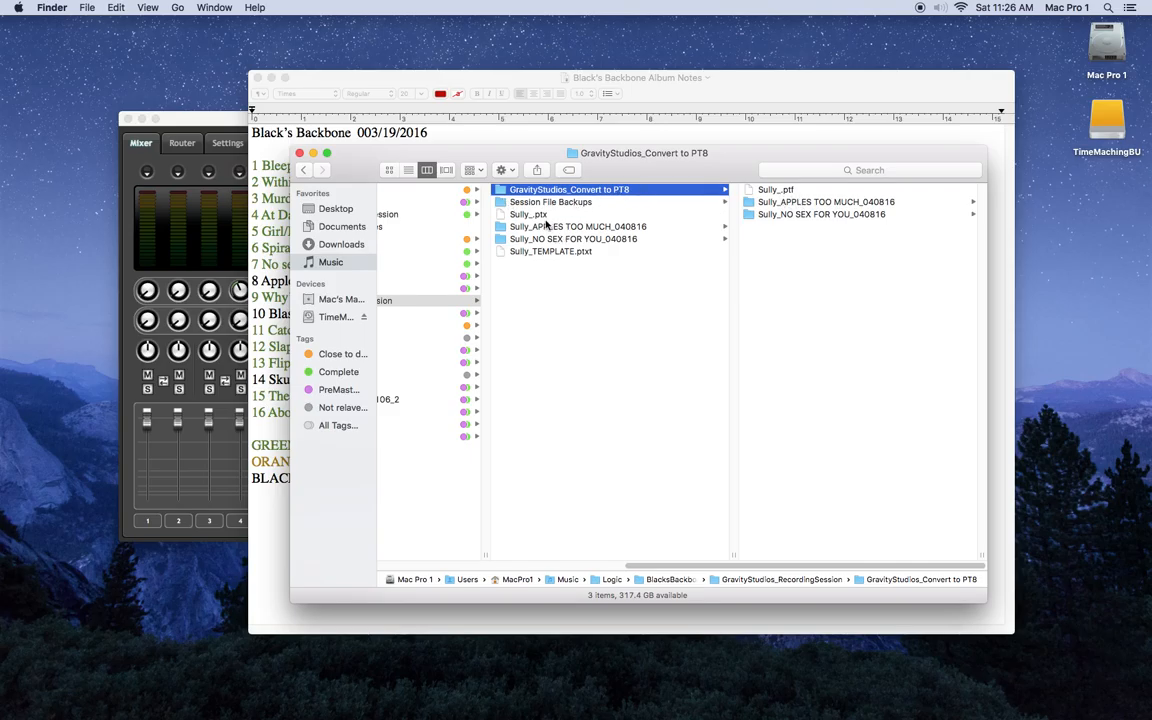
click(820, 202)
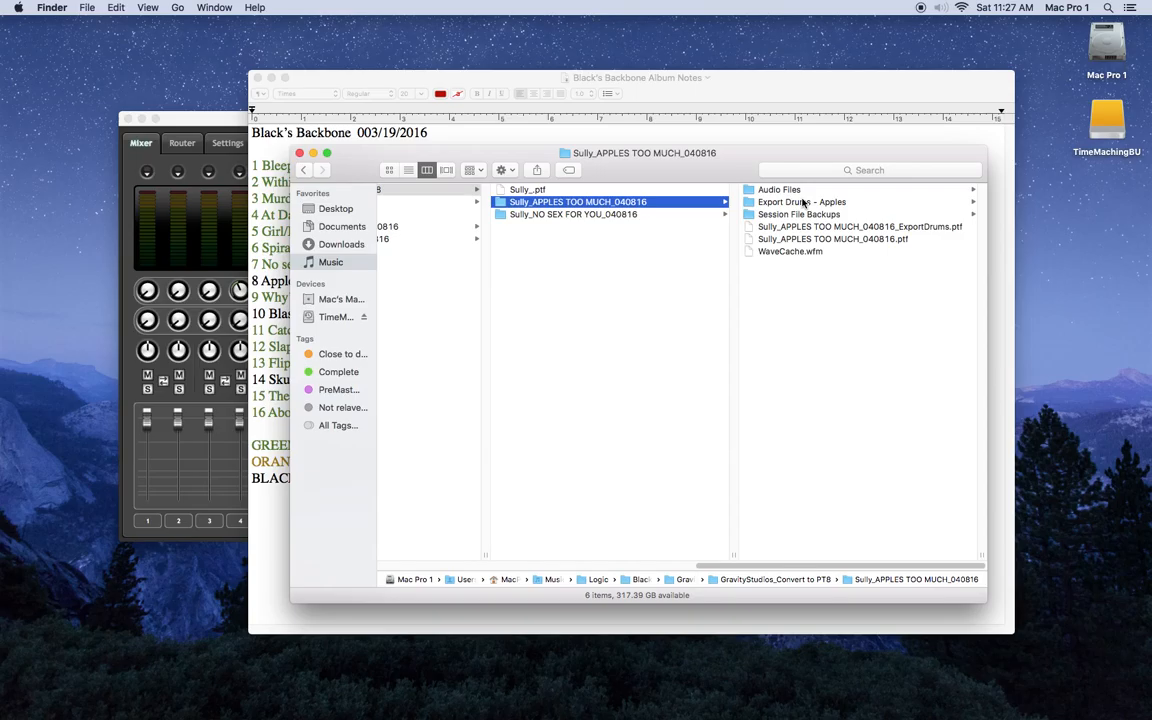
click(849, 203)
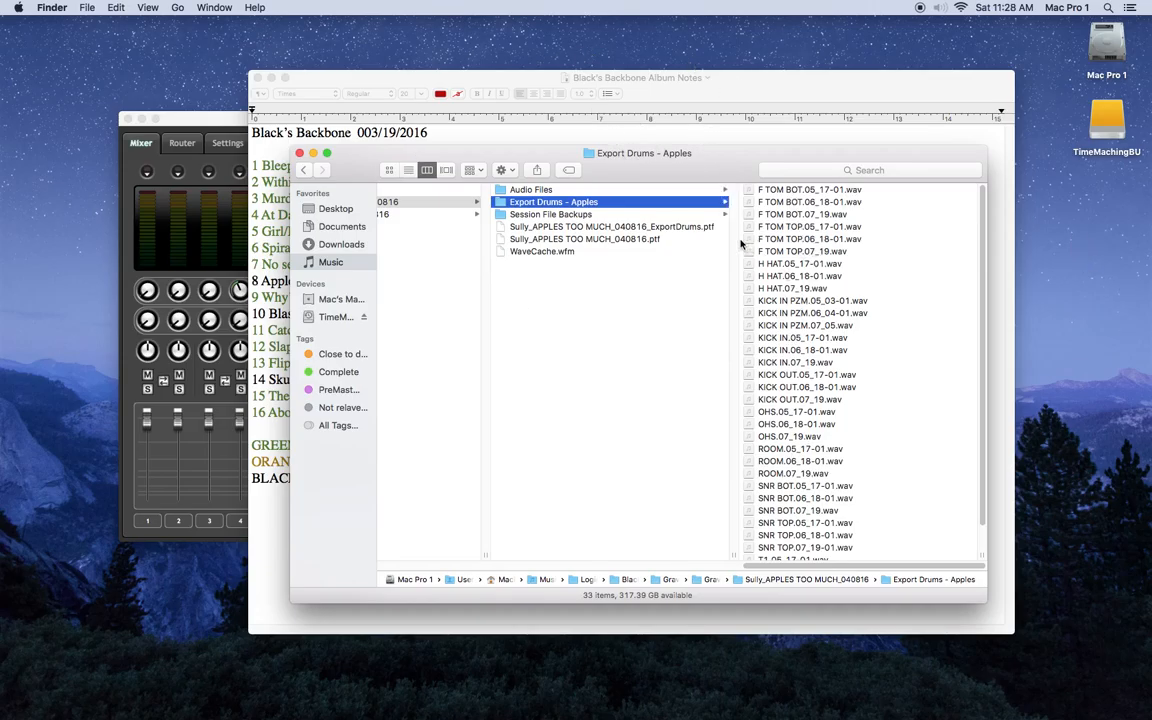
Open a new Finder window and browse to the Music/Logic/BlacksBackbone/ApplesTooMuch folder, widening the Logic folder's column.
key(super+w)
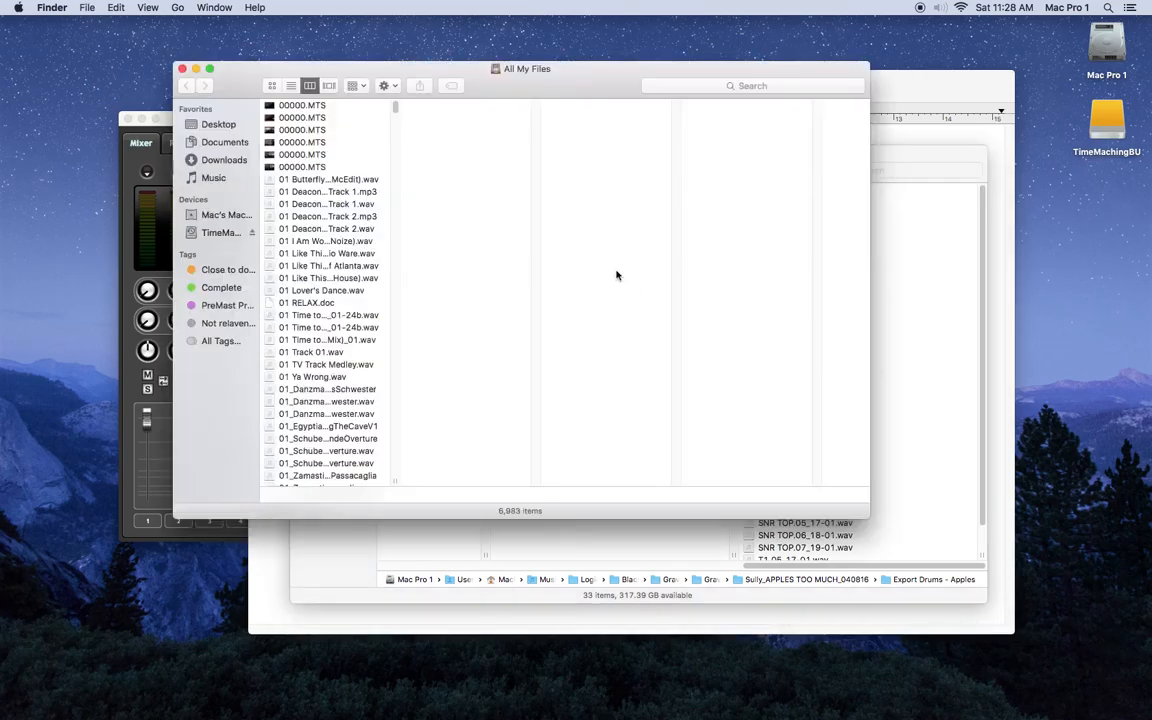
click(233, 180)
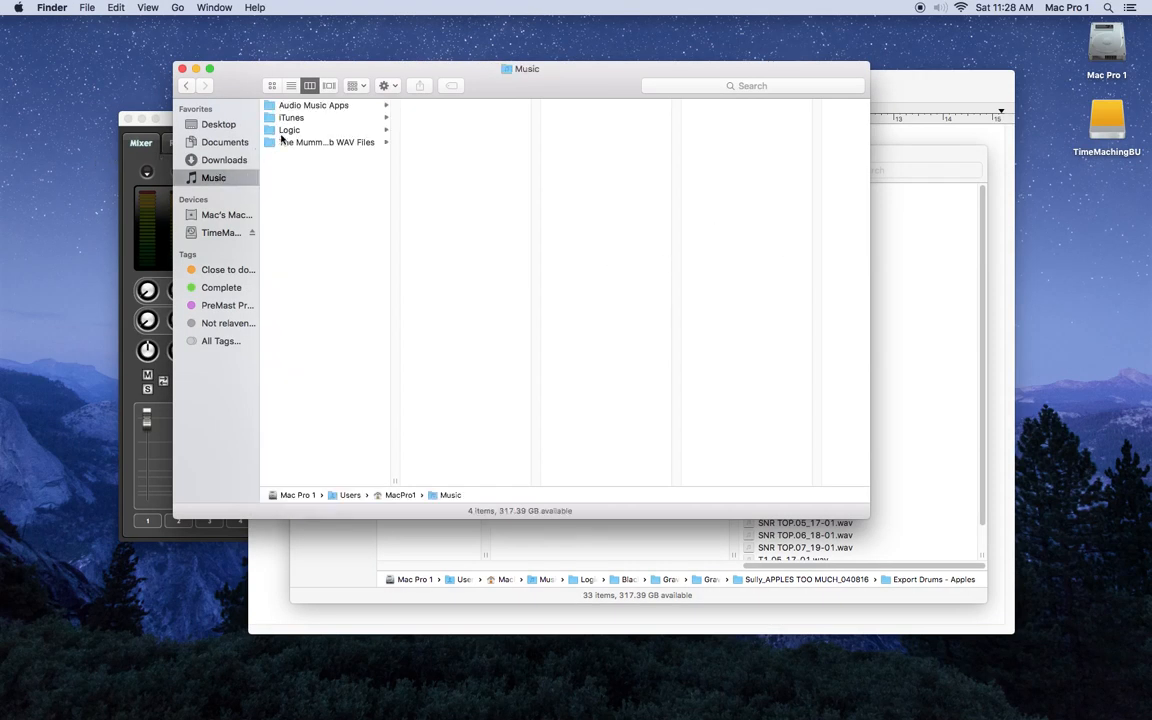
click(285, 130)
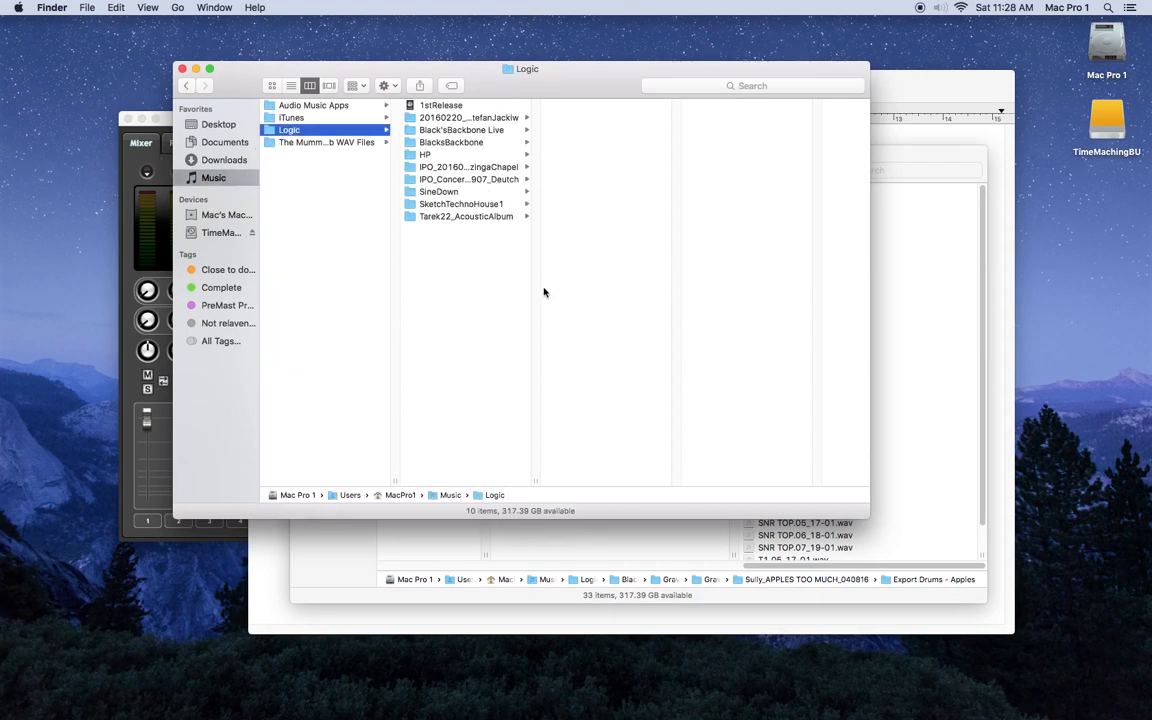
drag(536, 481, 613, 479)
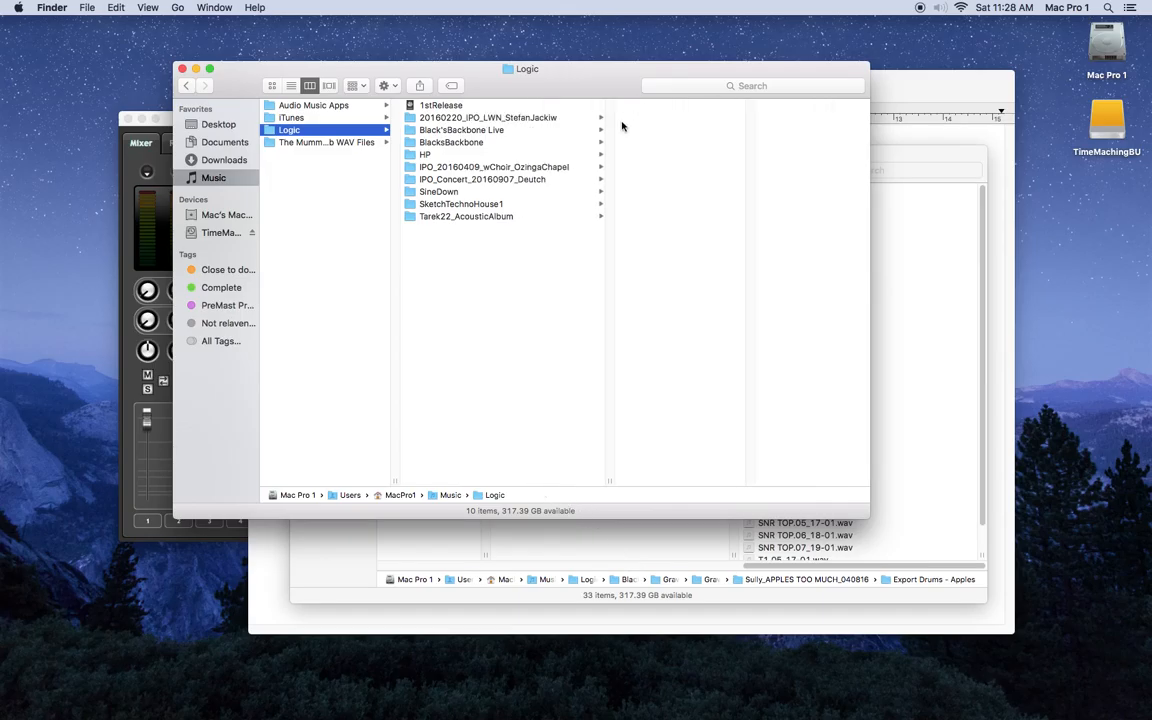
click(470, 143)
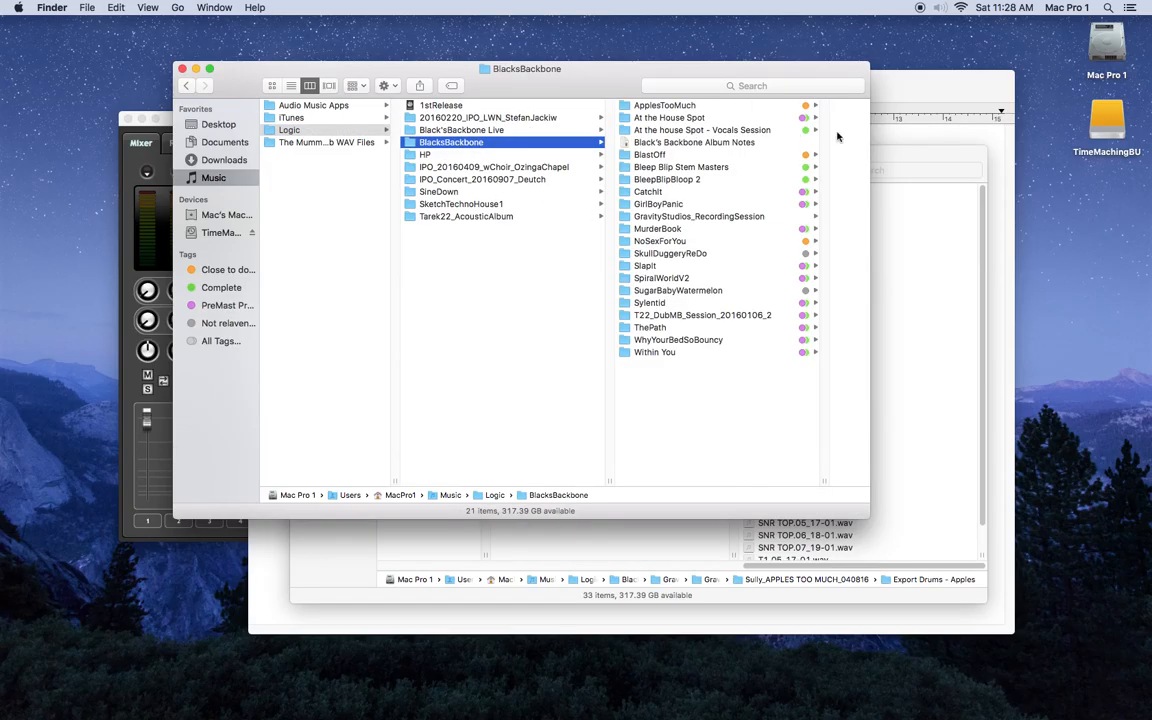
click(662, 106)
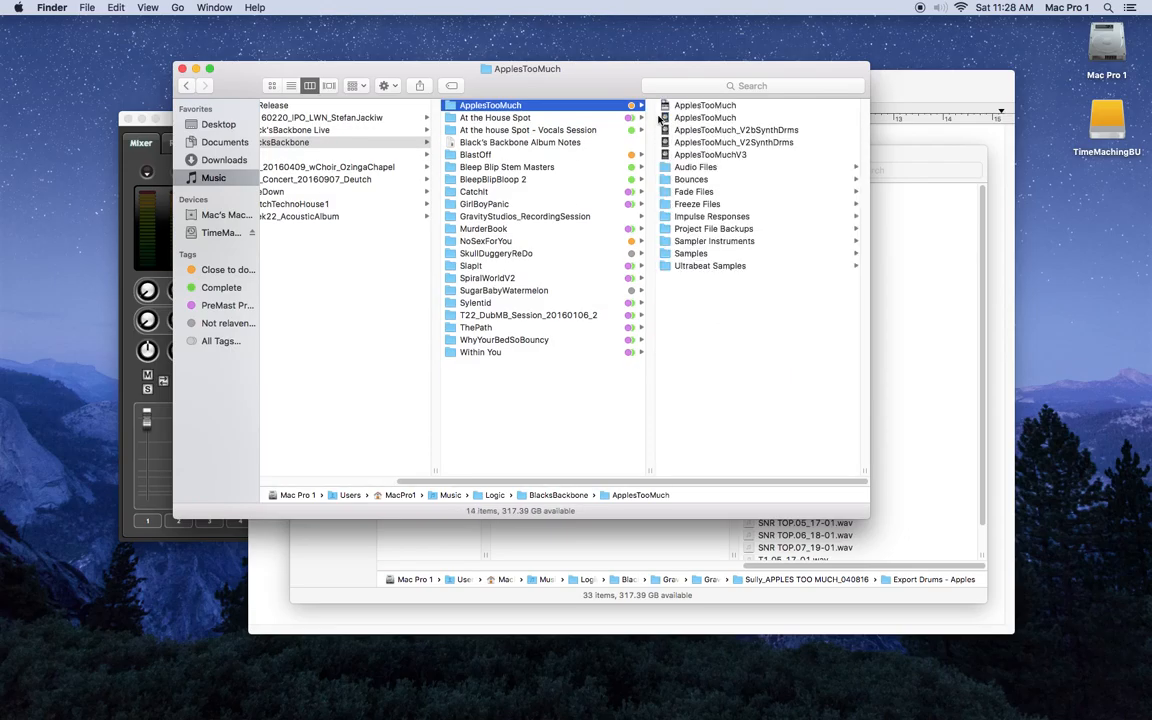
Open the ApplesTooMuchV3 project in Logic Pro X and dismiss the MIDI keyboard assignments message.
click(736, 131)
click(600, 143)
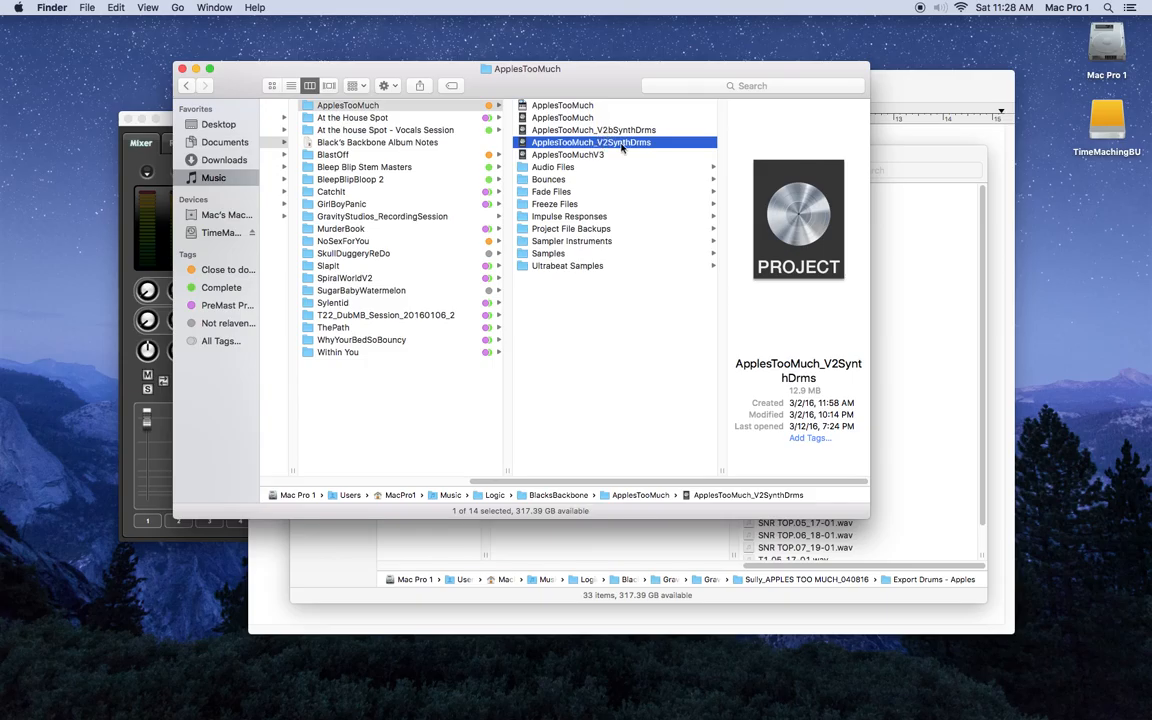
click(550, 155)
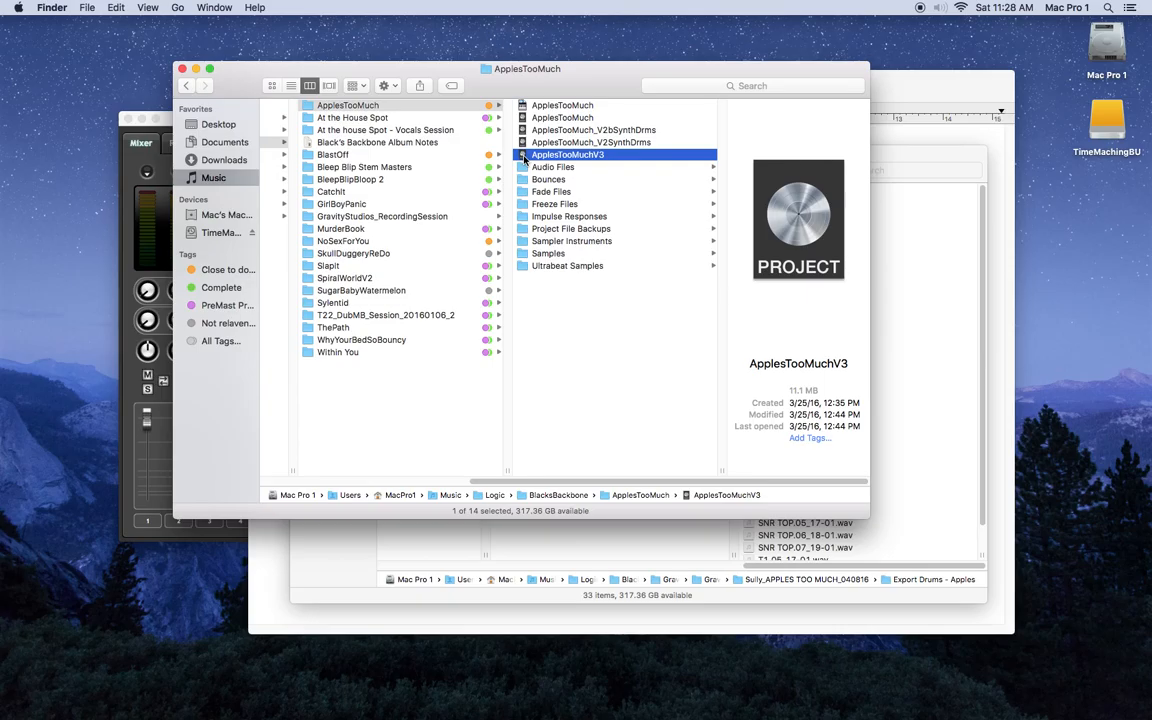
double_click(524, 158)
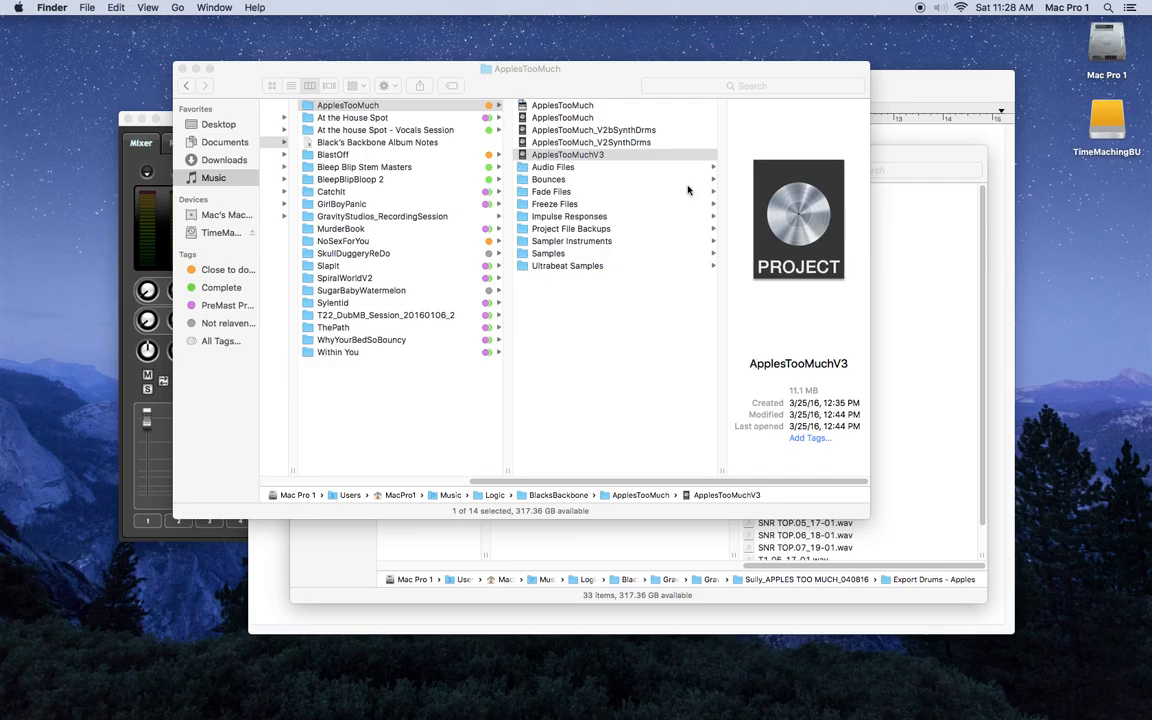
click(136, 172)
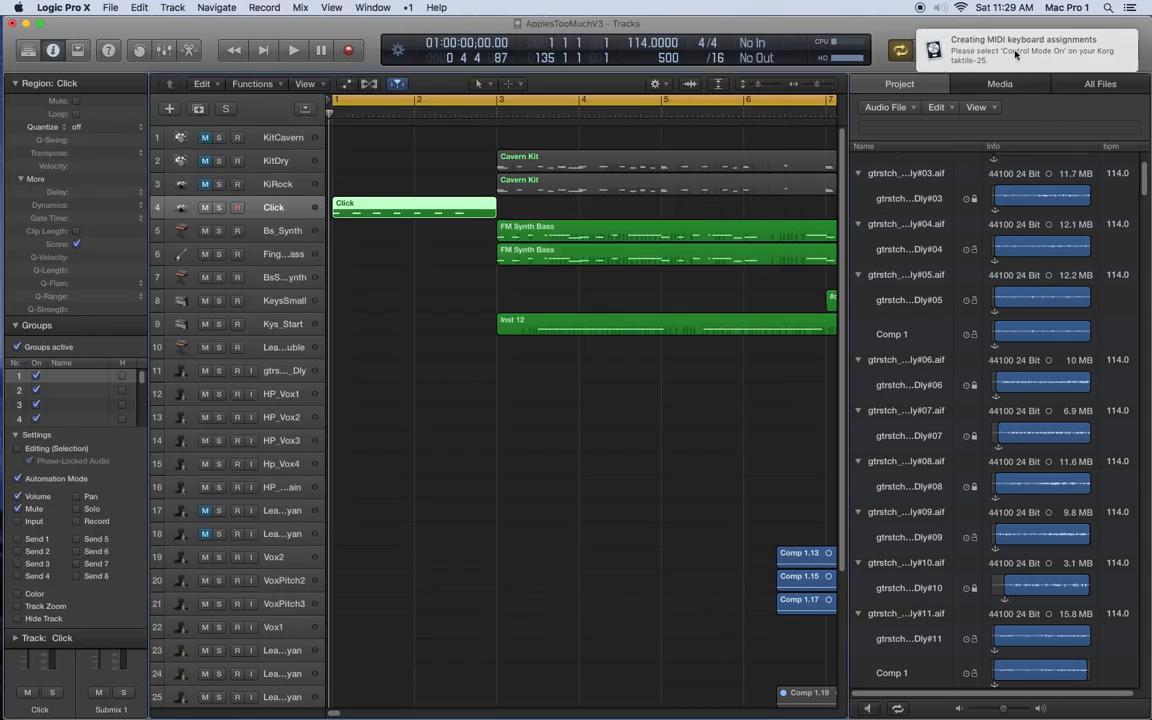
click(1029, 57)
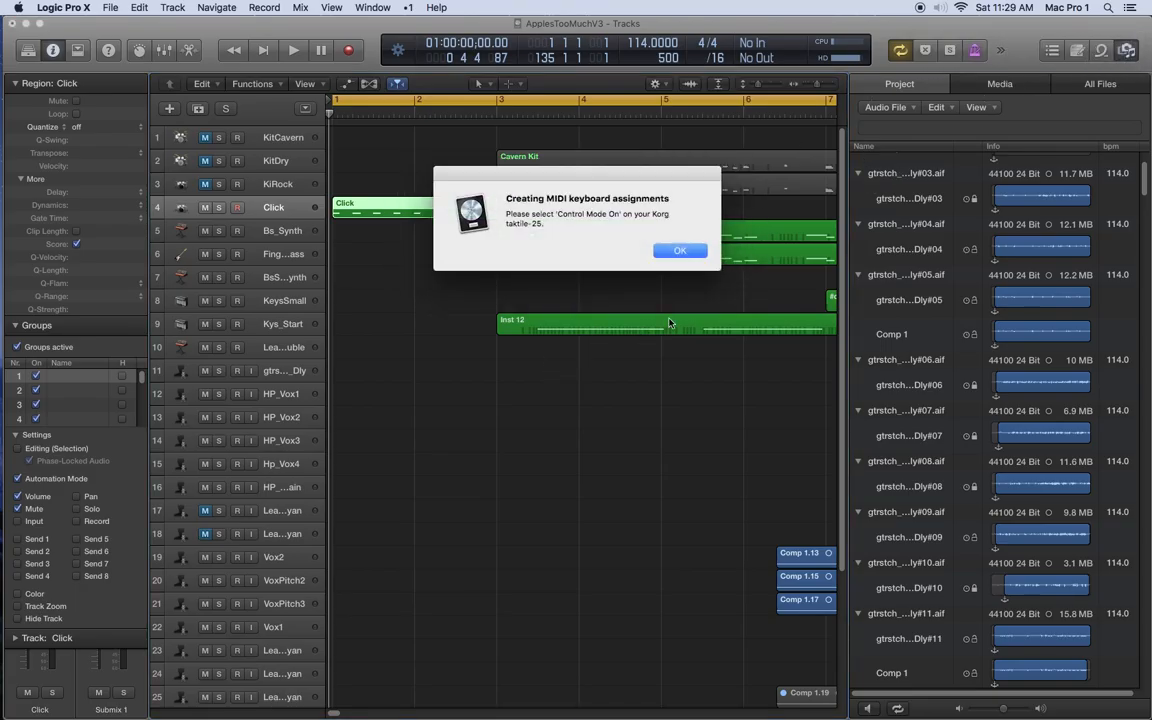
click(677, 251)
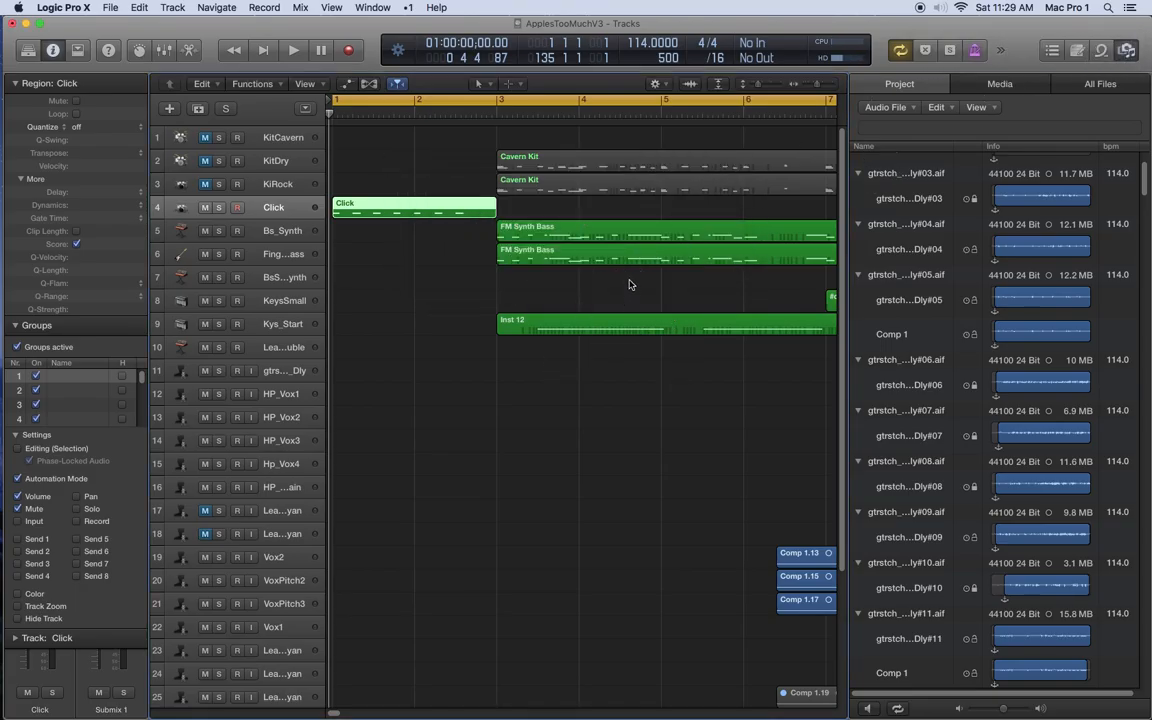
Start playback of the song and unmute the KiRock and KitDry drum tracks.
key(space)
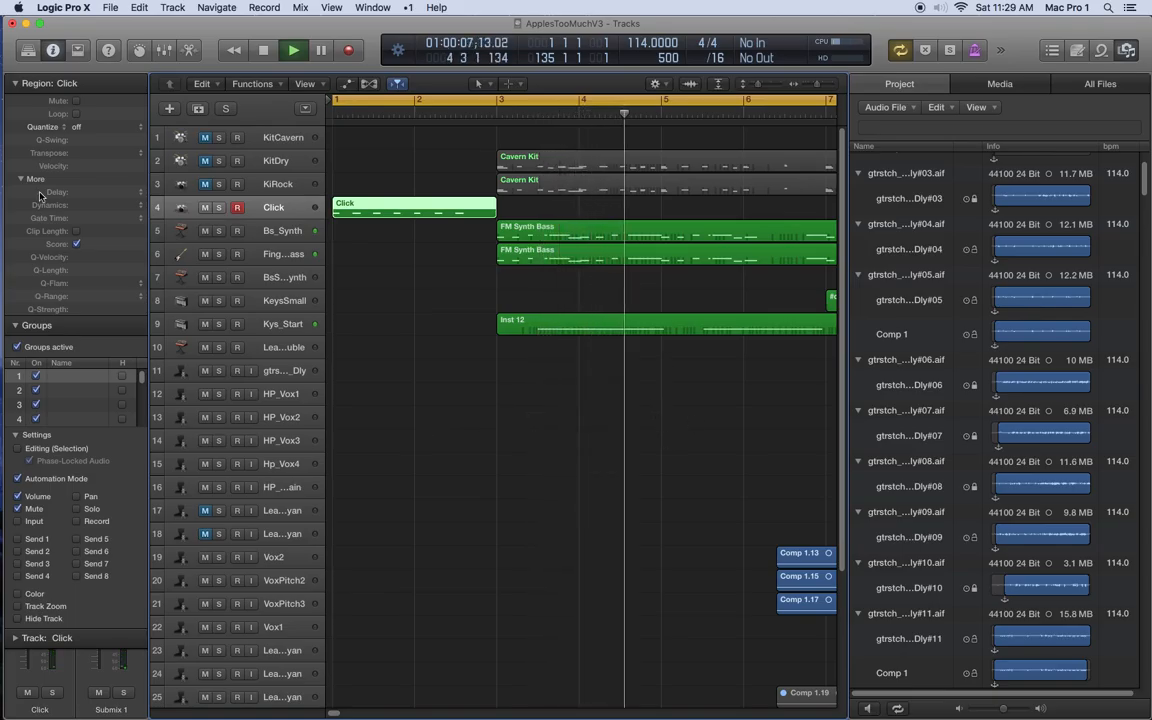
click(206, 185)
click(206, 162)
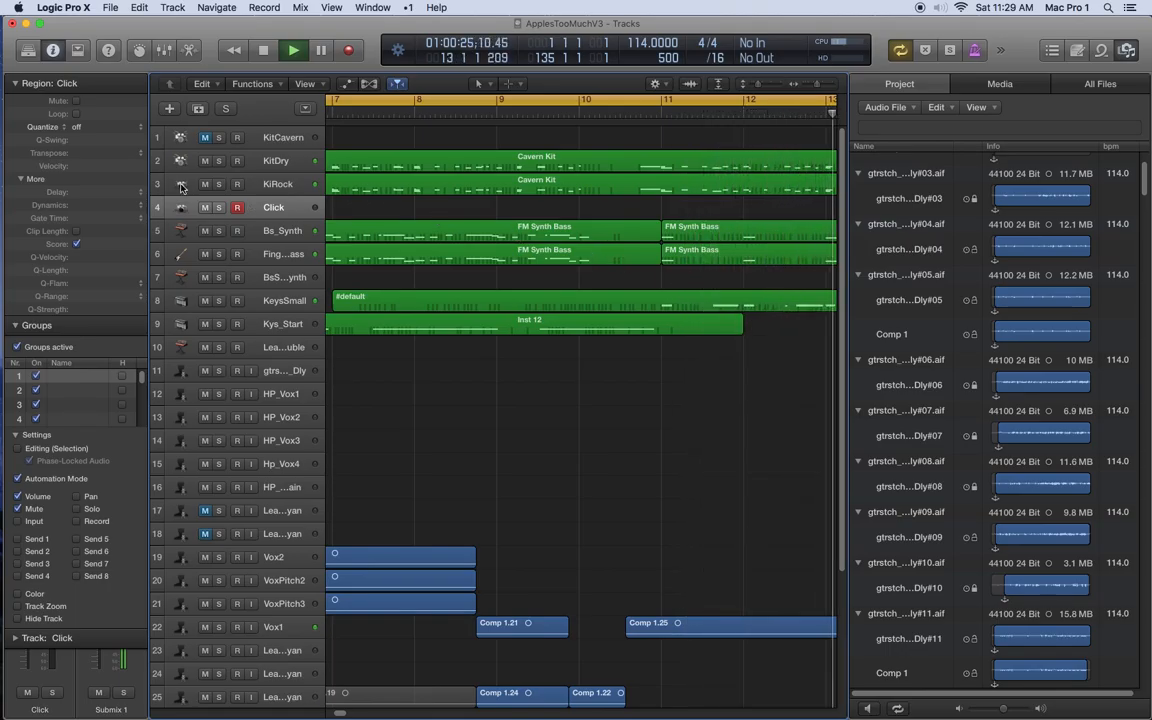
Mute the KitDry and KiRock tracks during playback, and solo the Vox1 track briefly to listen to it alone.
drag(205, 161, 205, 184)
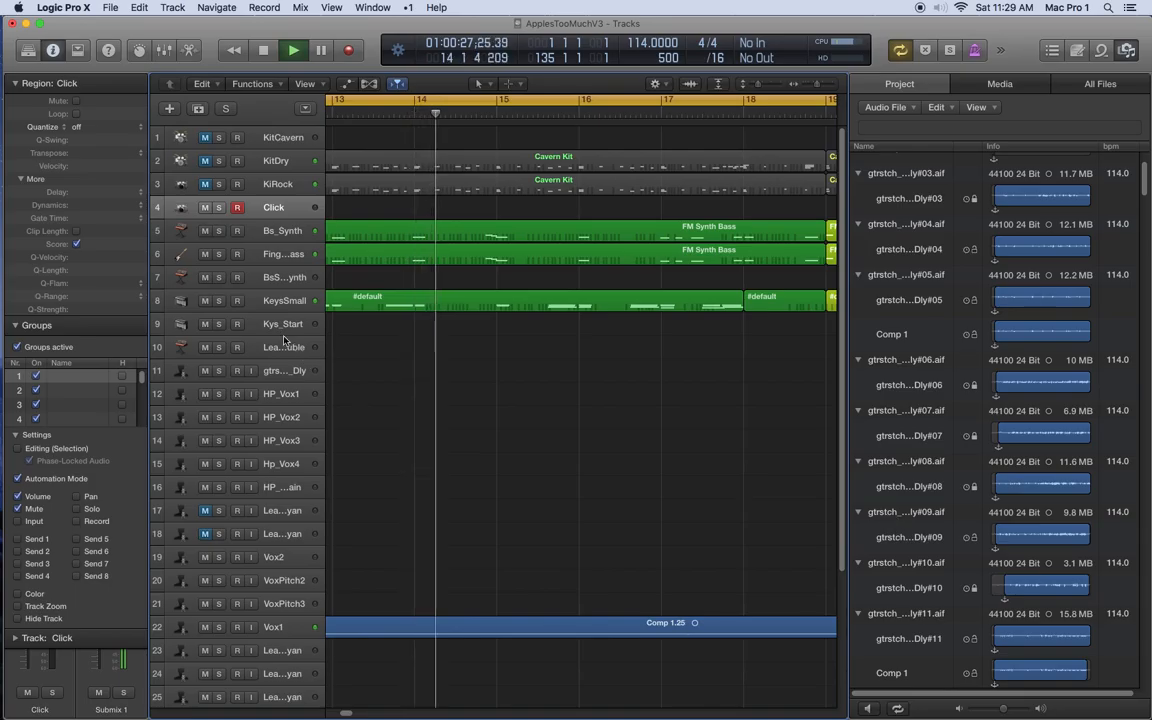
click(222, 634)
click(219, 628)
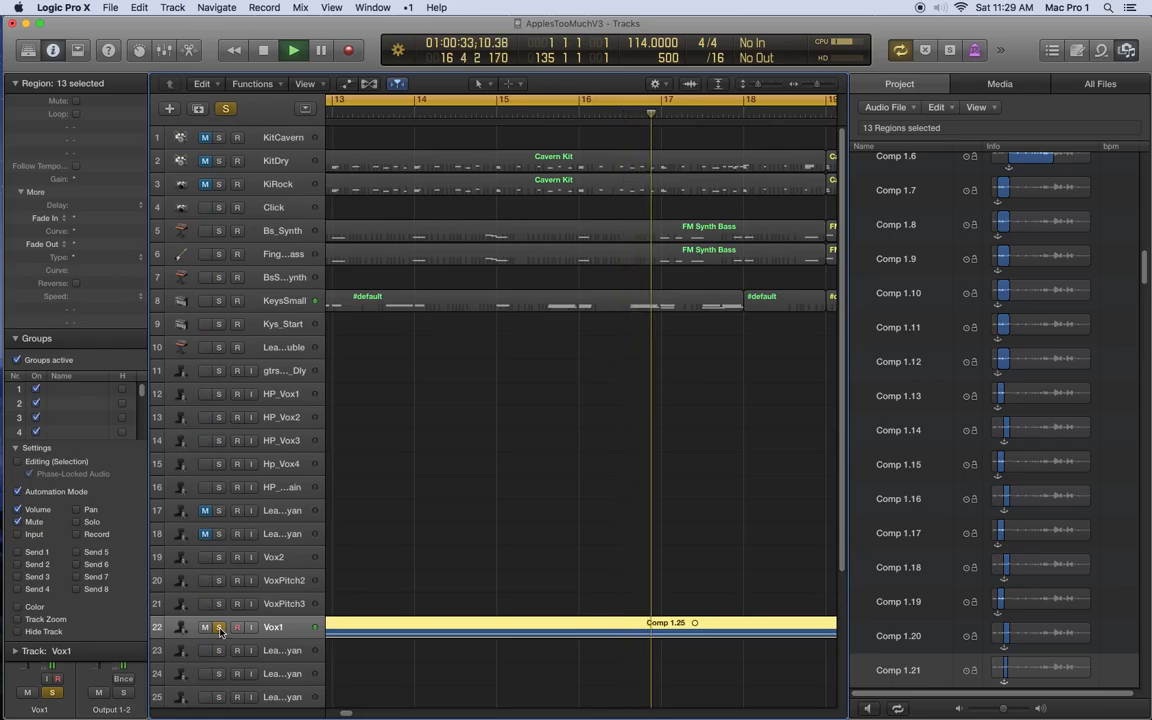
click(219, 628)
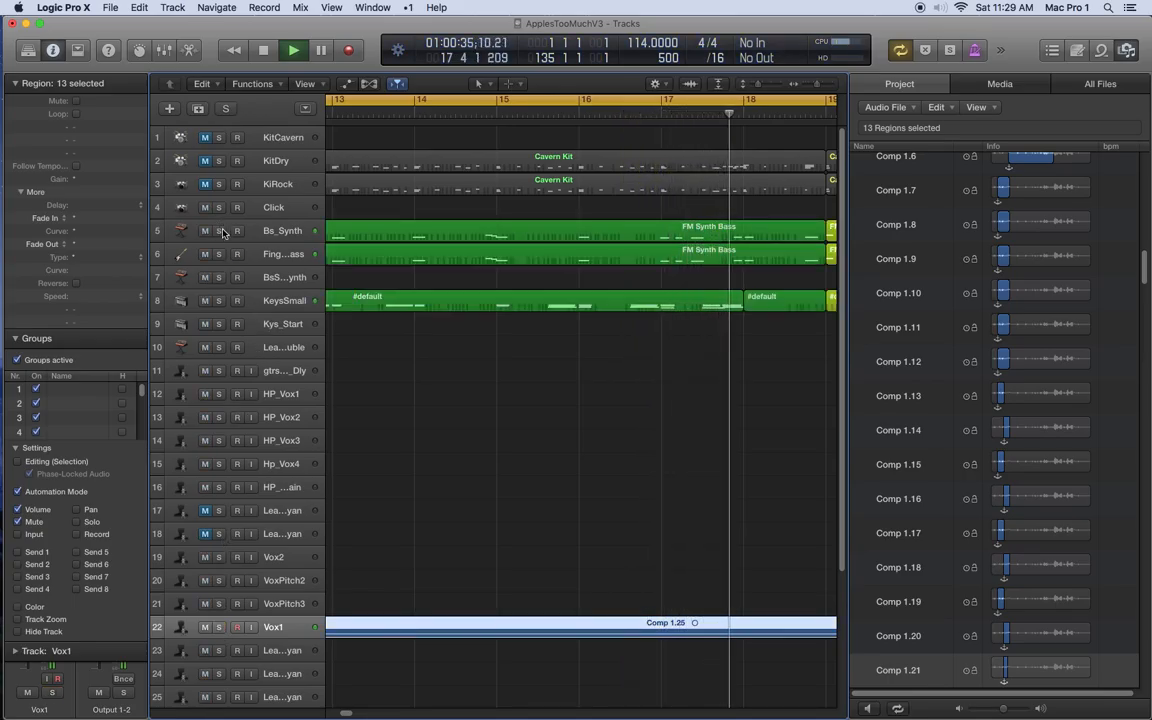
Unmute the two programmed drum tracks, KitDry and KiRock, to hear them again with the vocal.
click(206, 185)
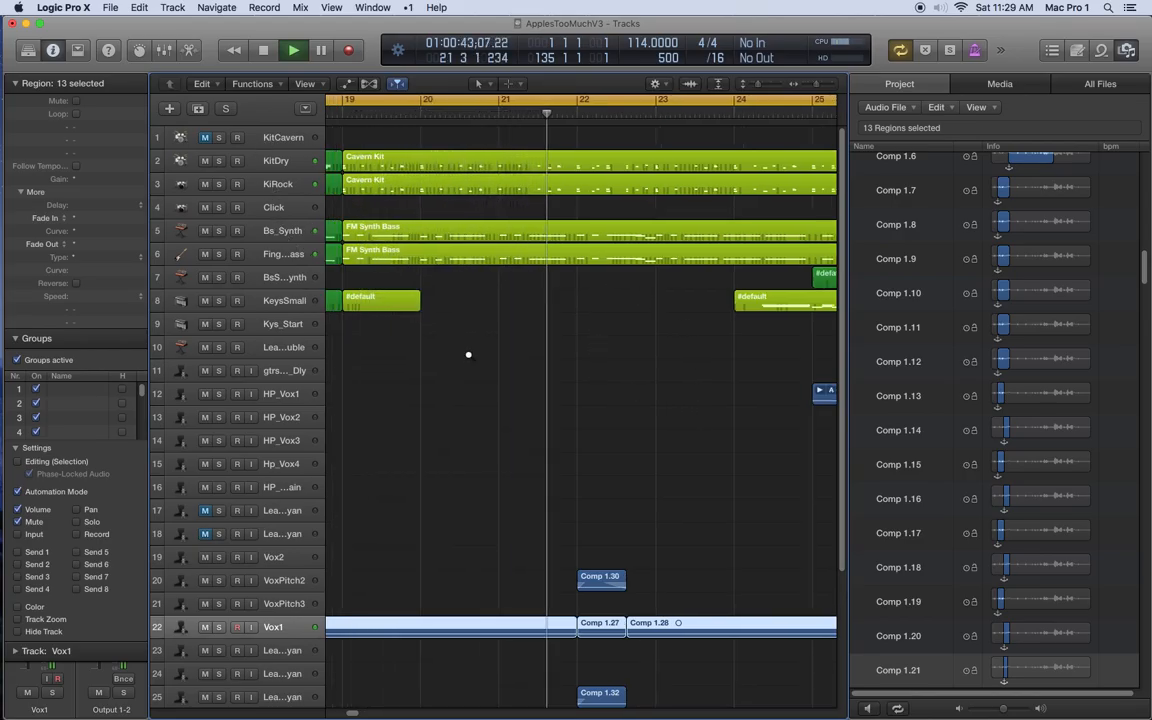
key(super+Left)
key(super+Left)
key(super+Left)
key(super+Left)
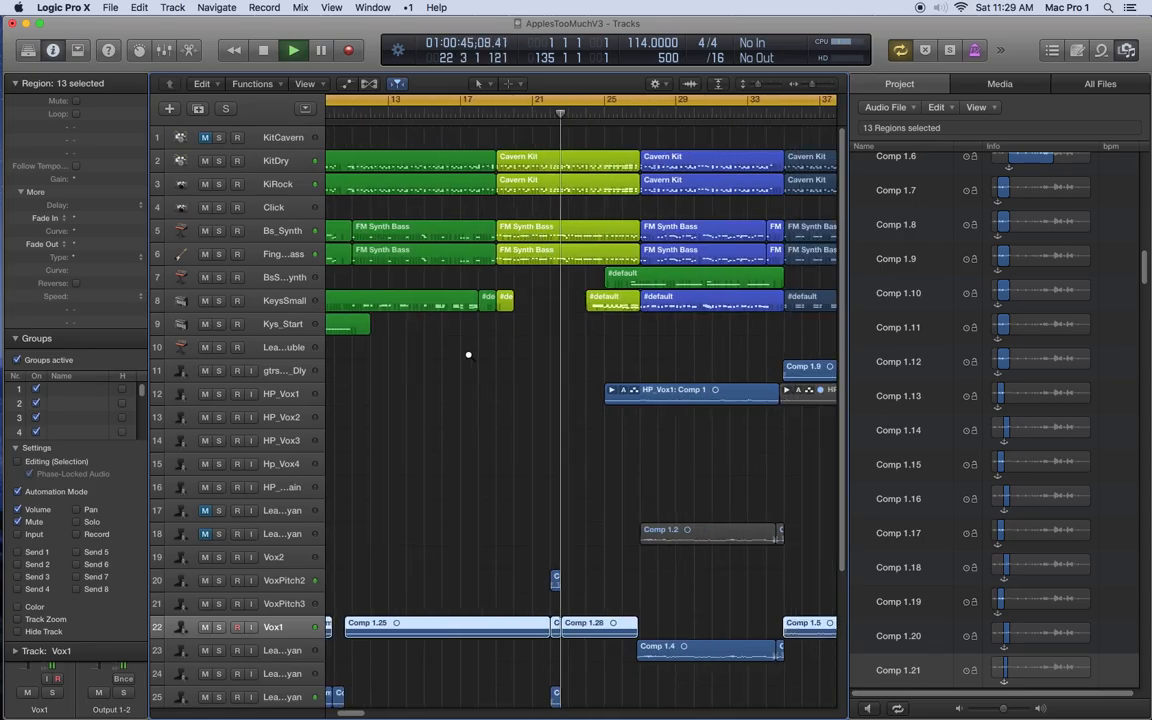
Dismiss the System Overload message and turn off cycle mode for the song.
key(super+Left)
key(super+Left)
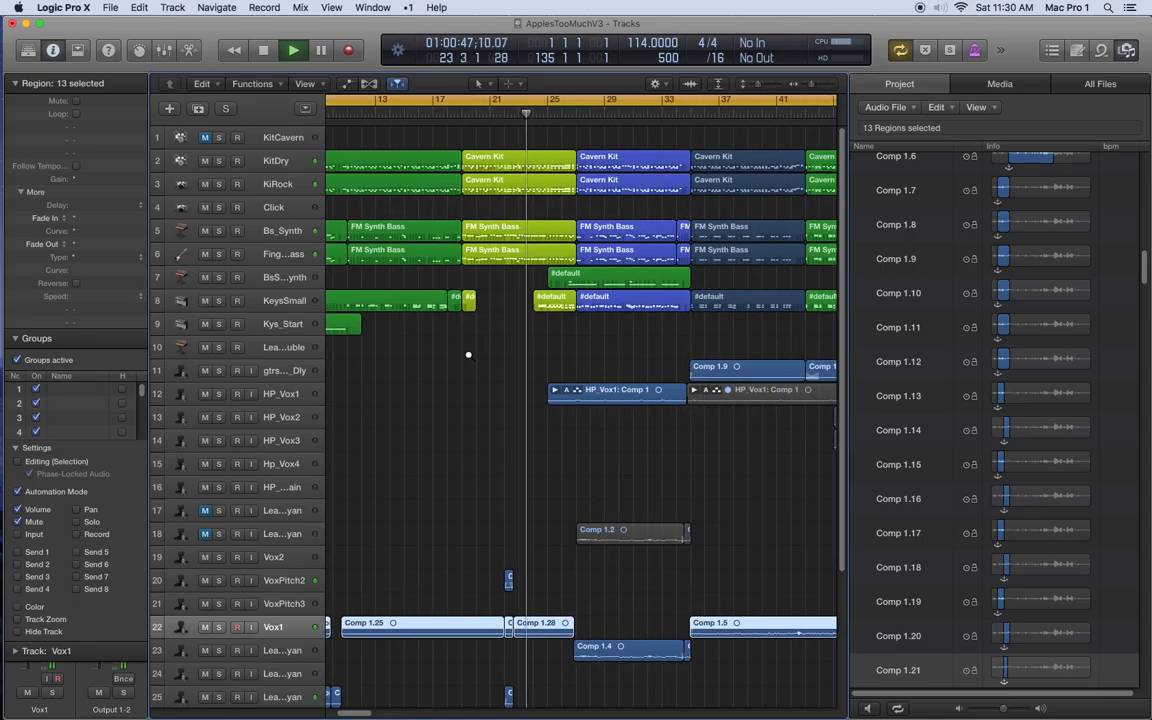
key(super+Left)
key(super+Left)
key(super+Left)
key(super+Left)
key(super+Left)
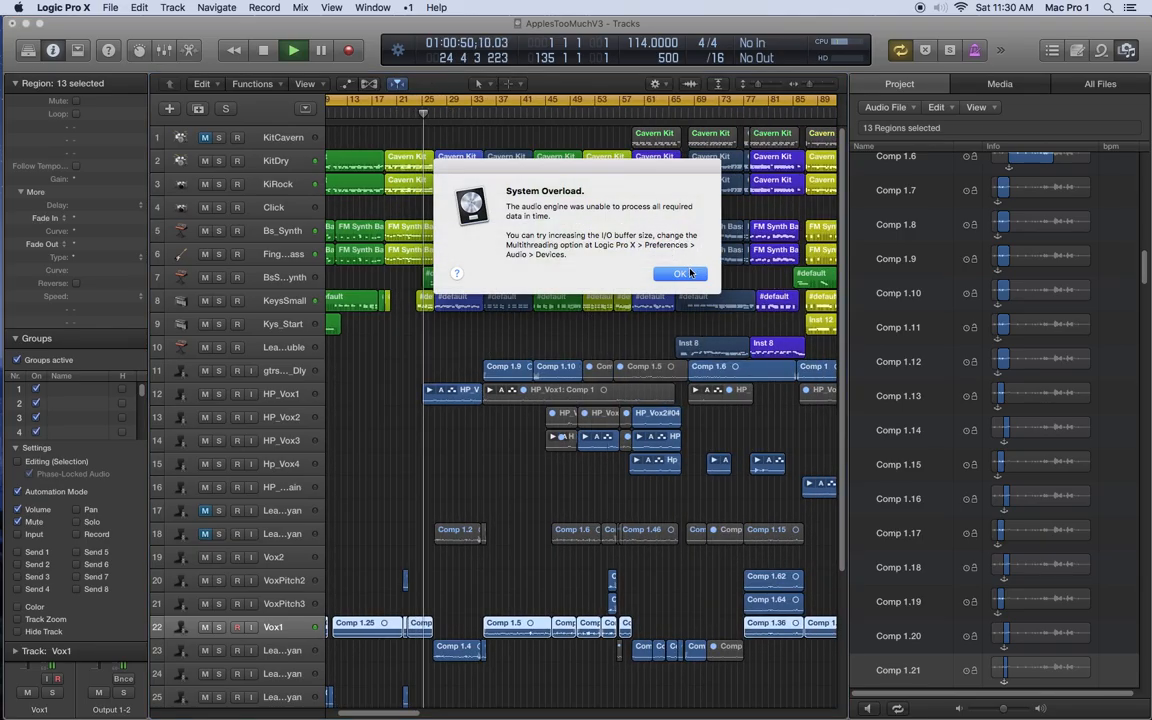
click(680, 274)
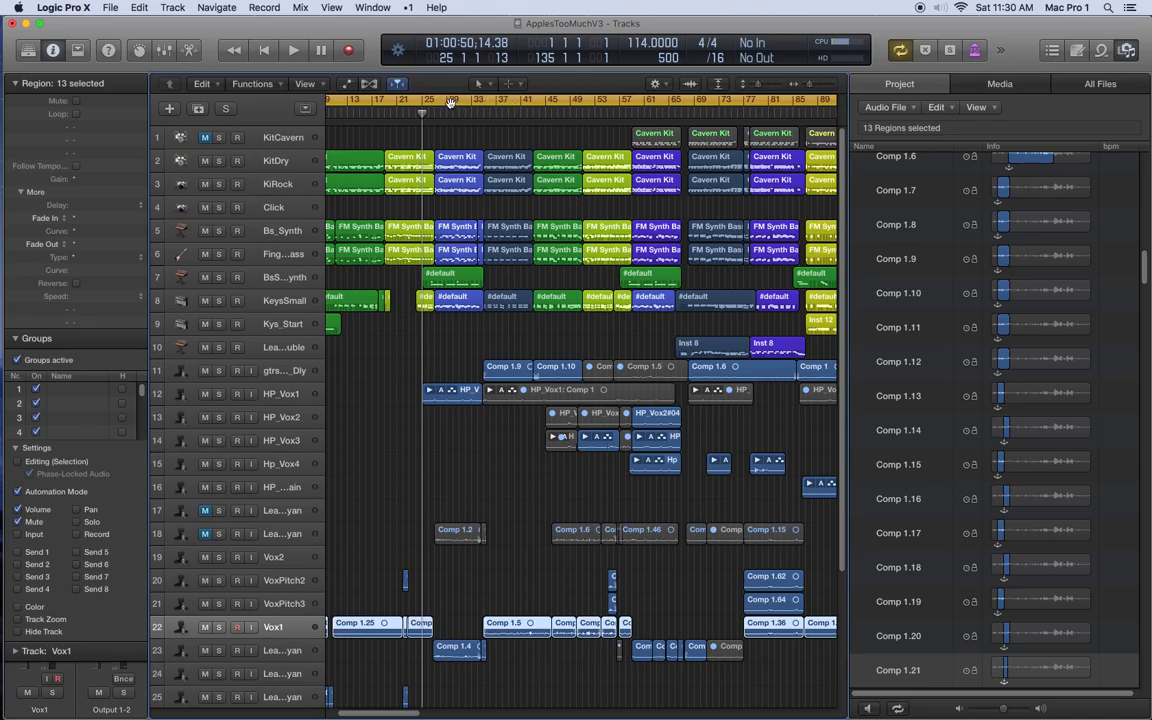
click(451, 103)
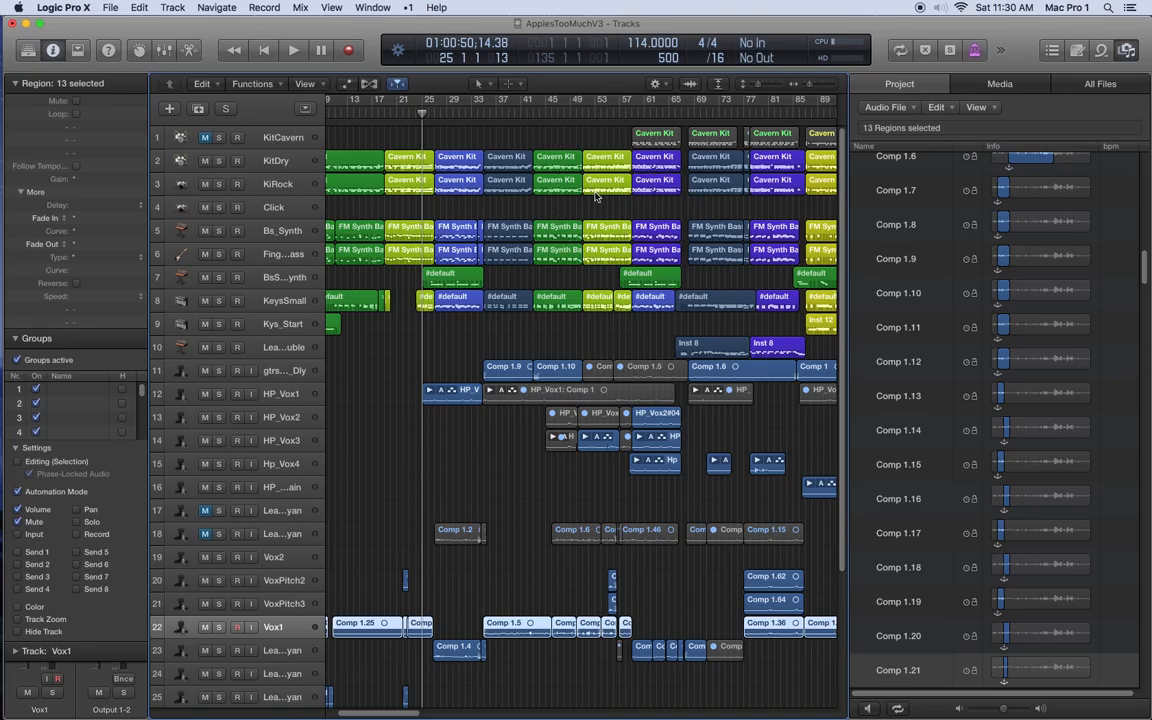
Play the song onward from bar 25 and stop it at about bar 71.
key(space)
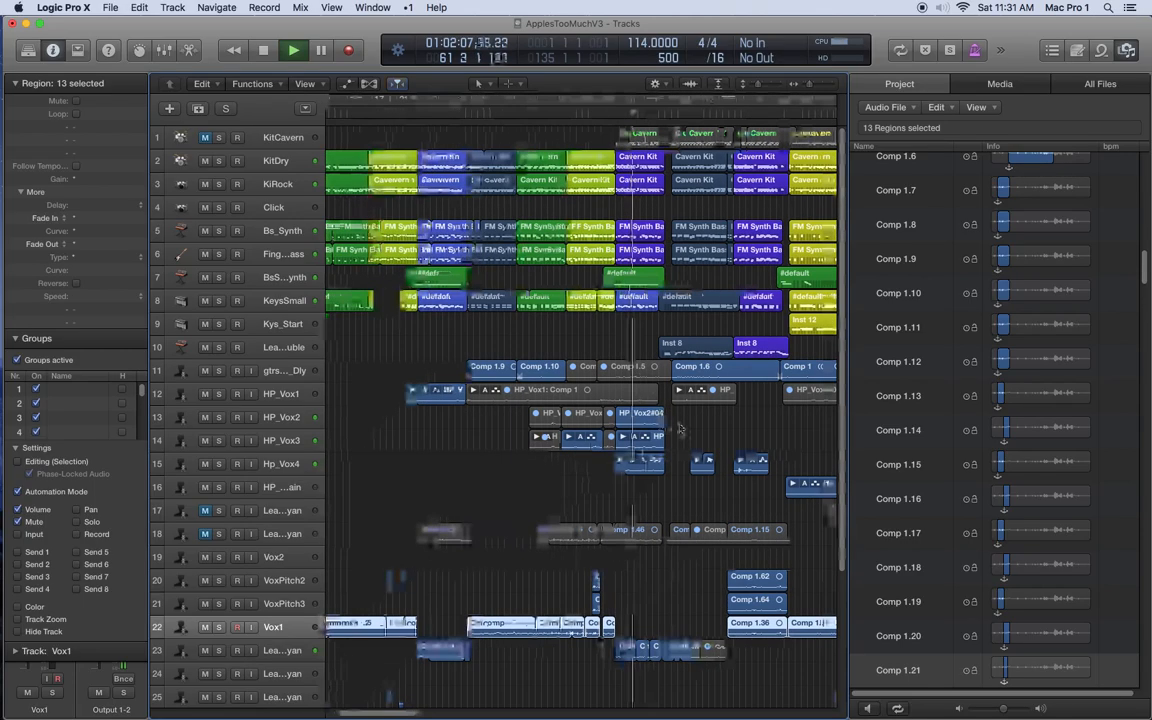
scroll(670, 410, right, 5)
scroll(679, 428, right, 2)
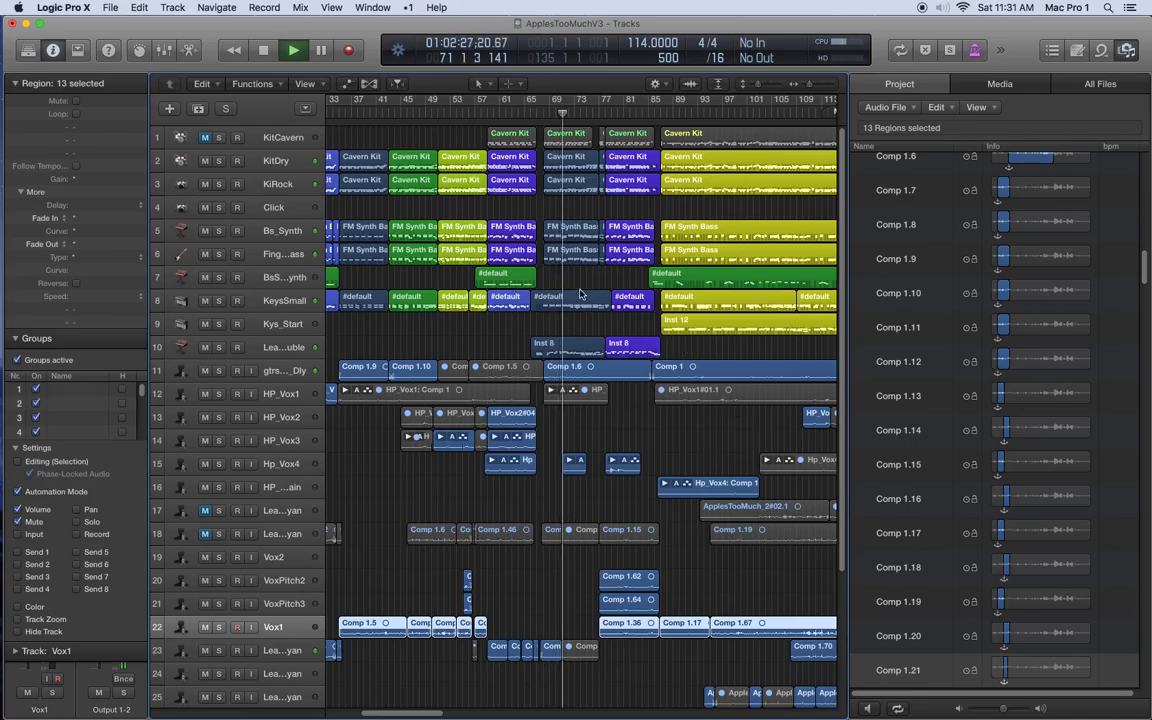
key(space)
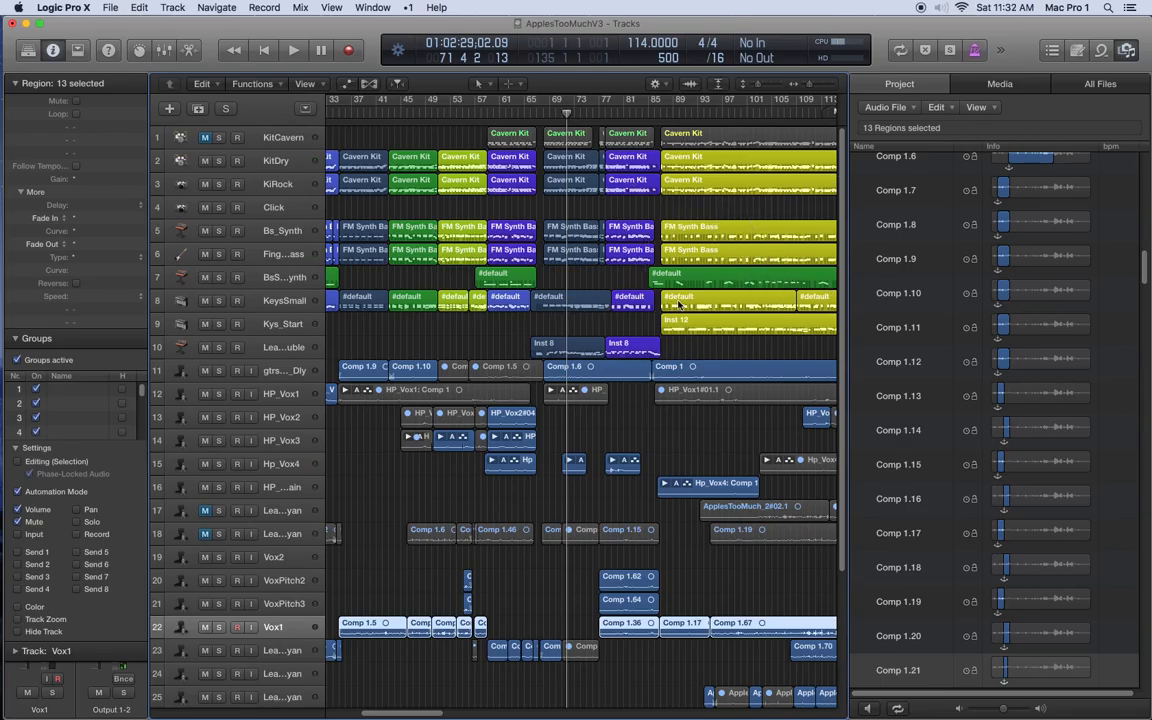
Switch to Finder and bring forward the window showing the Export Drums - Apples folder.
scroll(441, 475, down, 5)
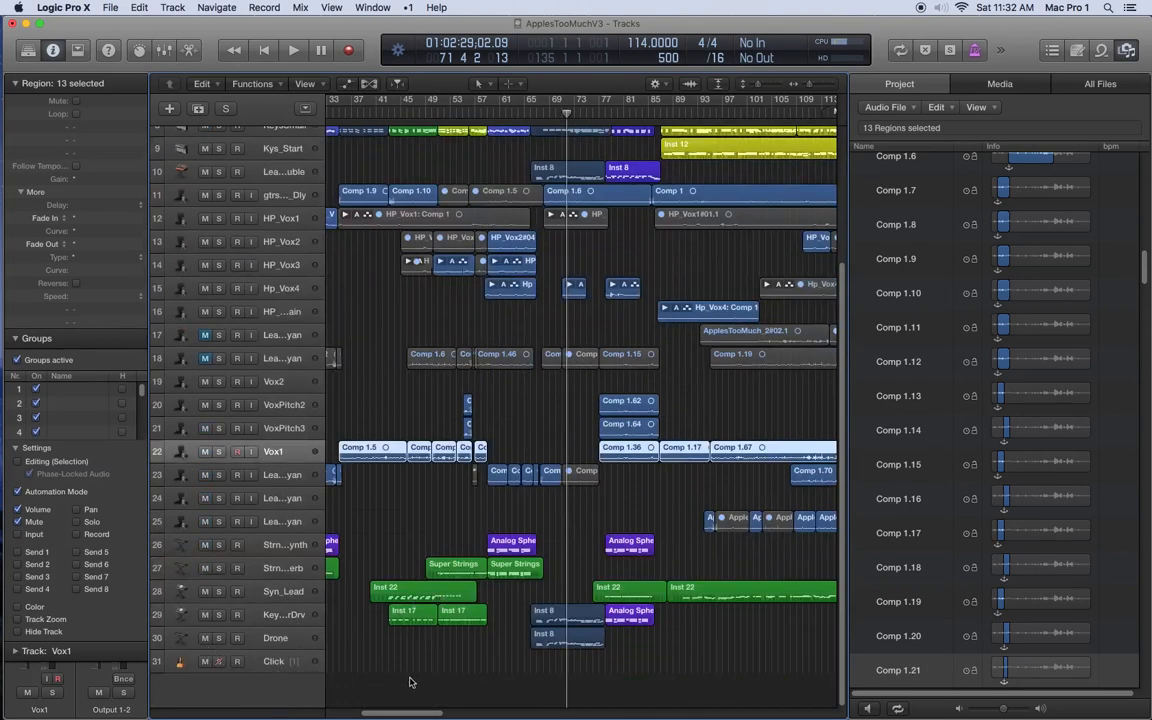
key(super+Tab)
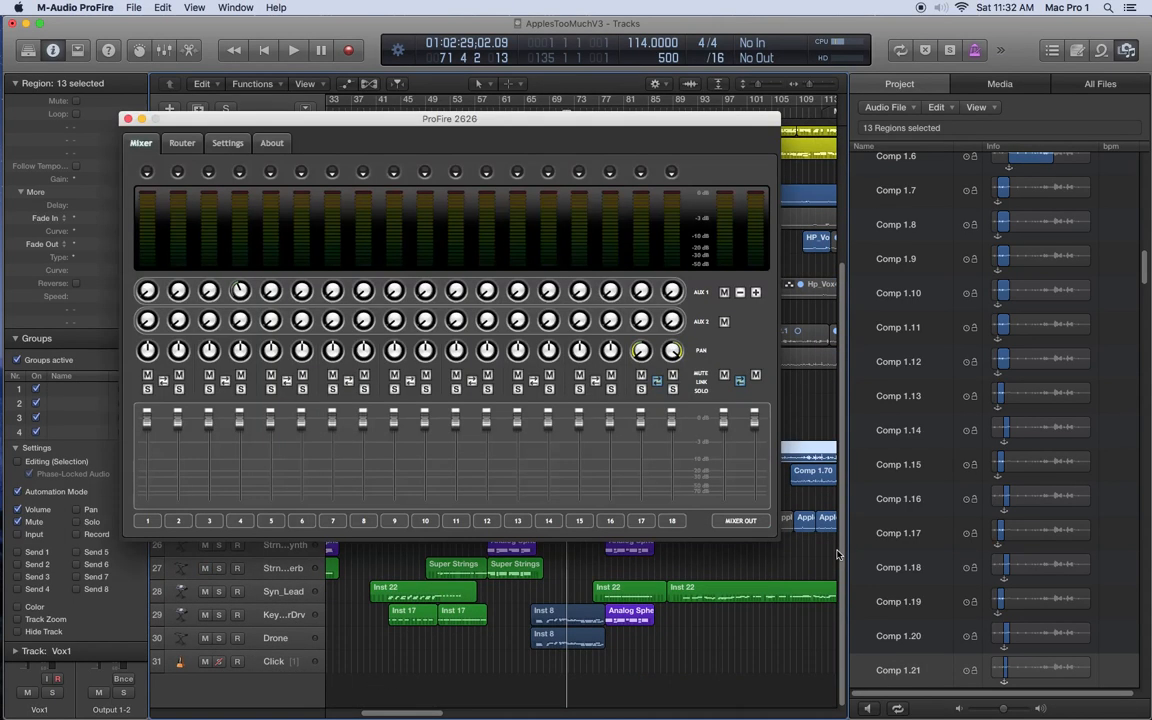
key(super+Tab)
key(Tab)
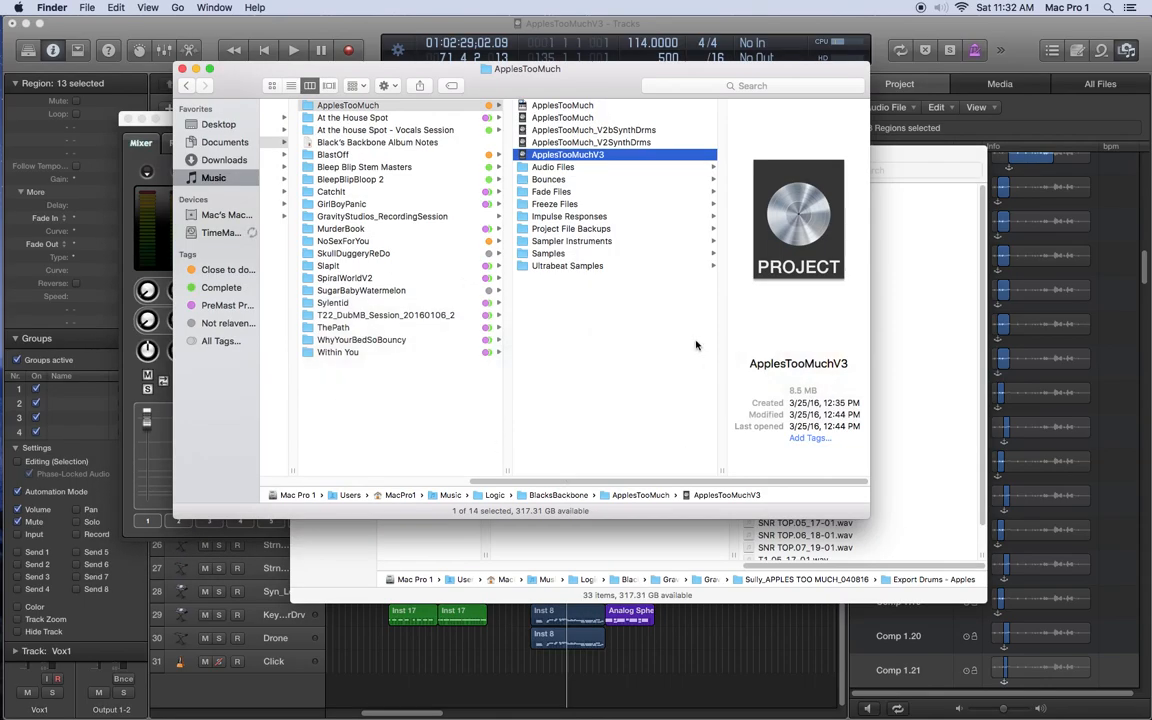
click(878, 150)
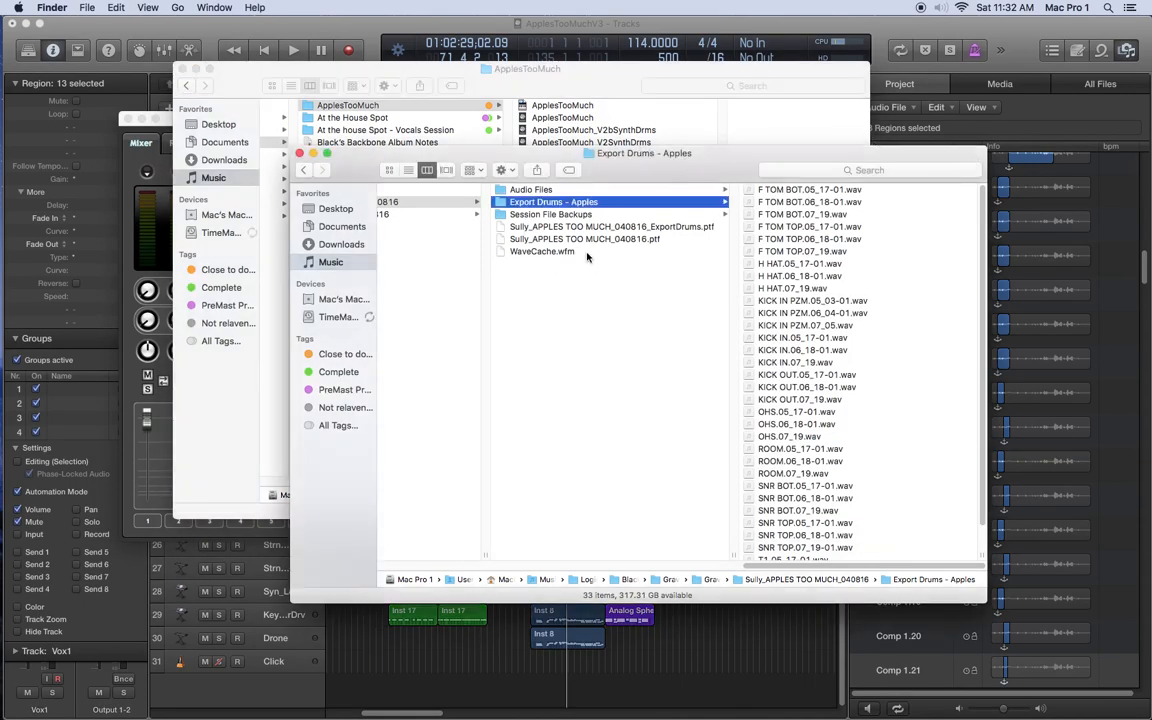
Add all the WAV files from the Export Drums - Apples folder to the arrangement below the Click track, creating new tracks.
key(Right)
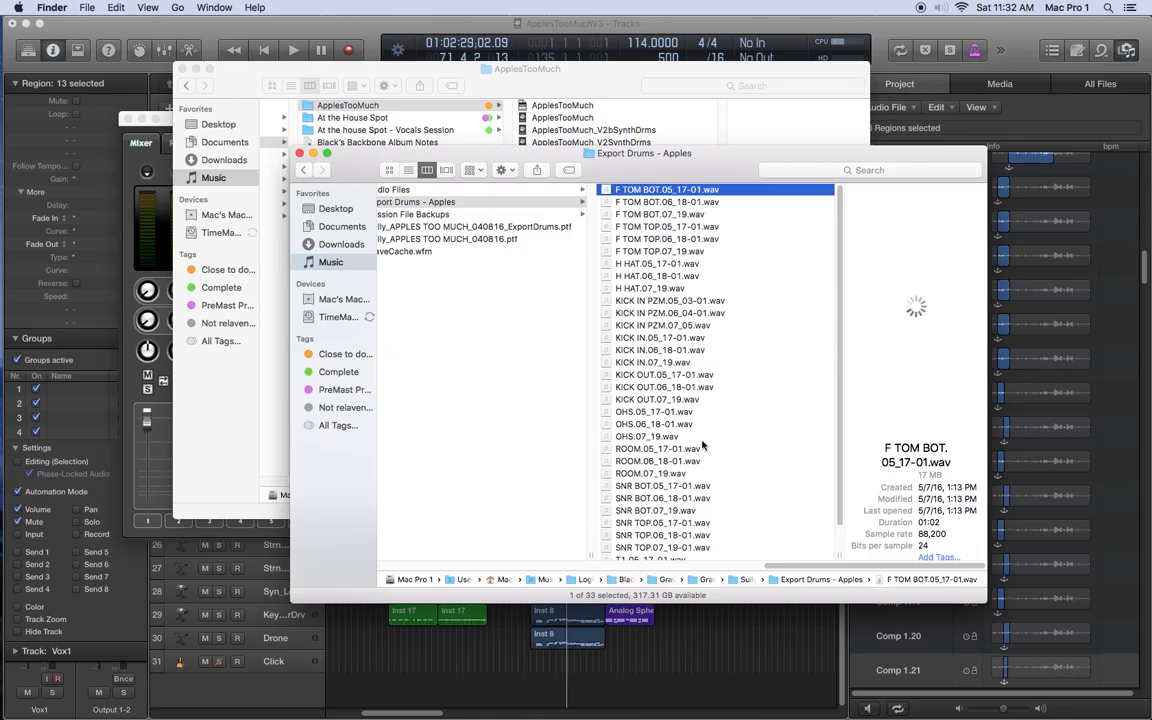
scroll(665, 545, down, 2)
key(super+a)
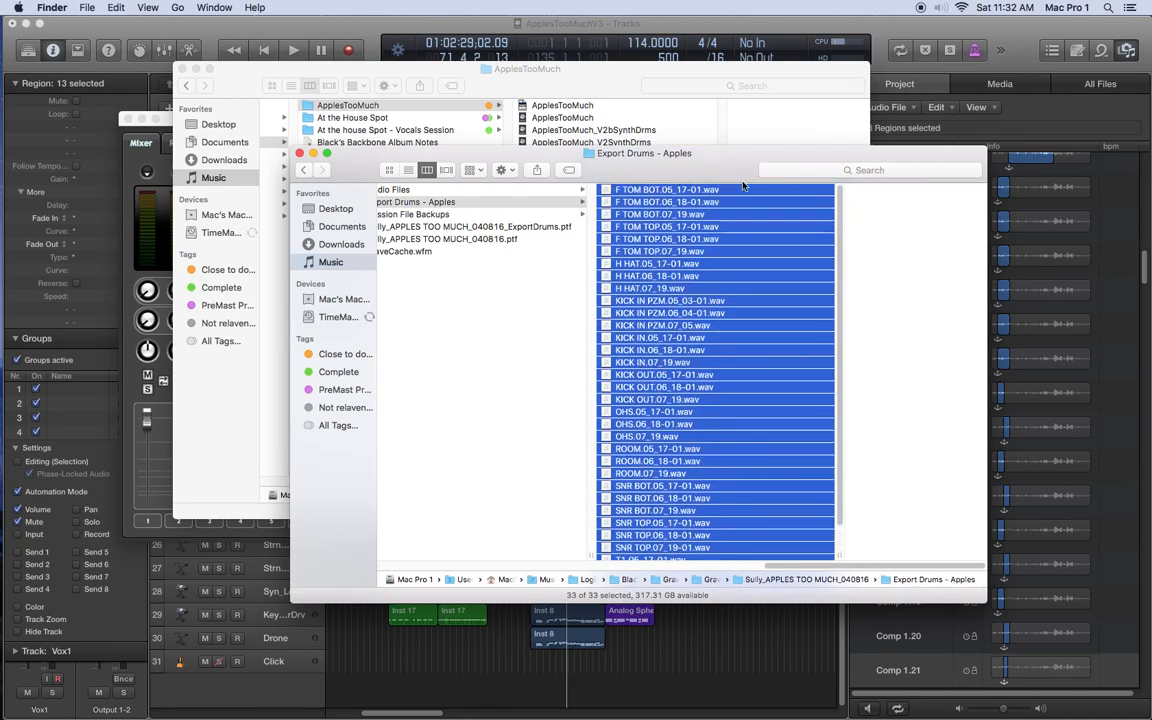
drag(685, 214, 368, 694)
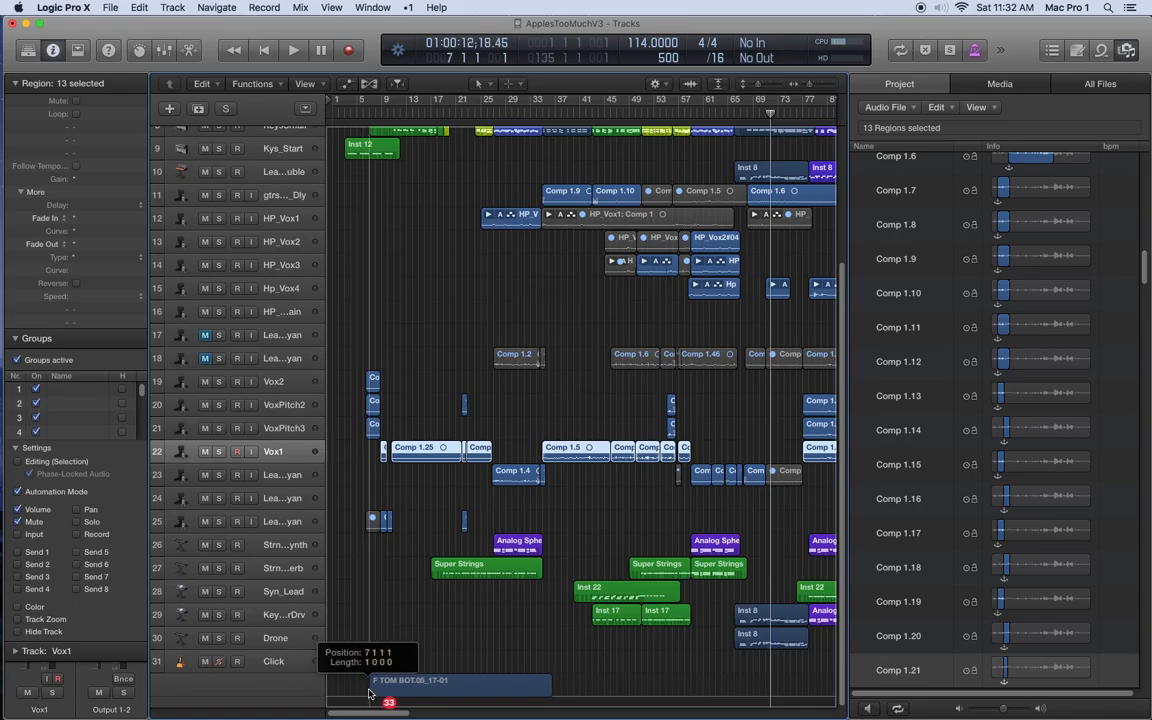
mouse_move(368, 694)
mouse_down()
mouse_move(437, 658)
mouse_move(366, 697)
mouse_up()
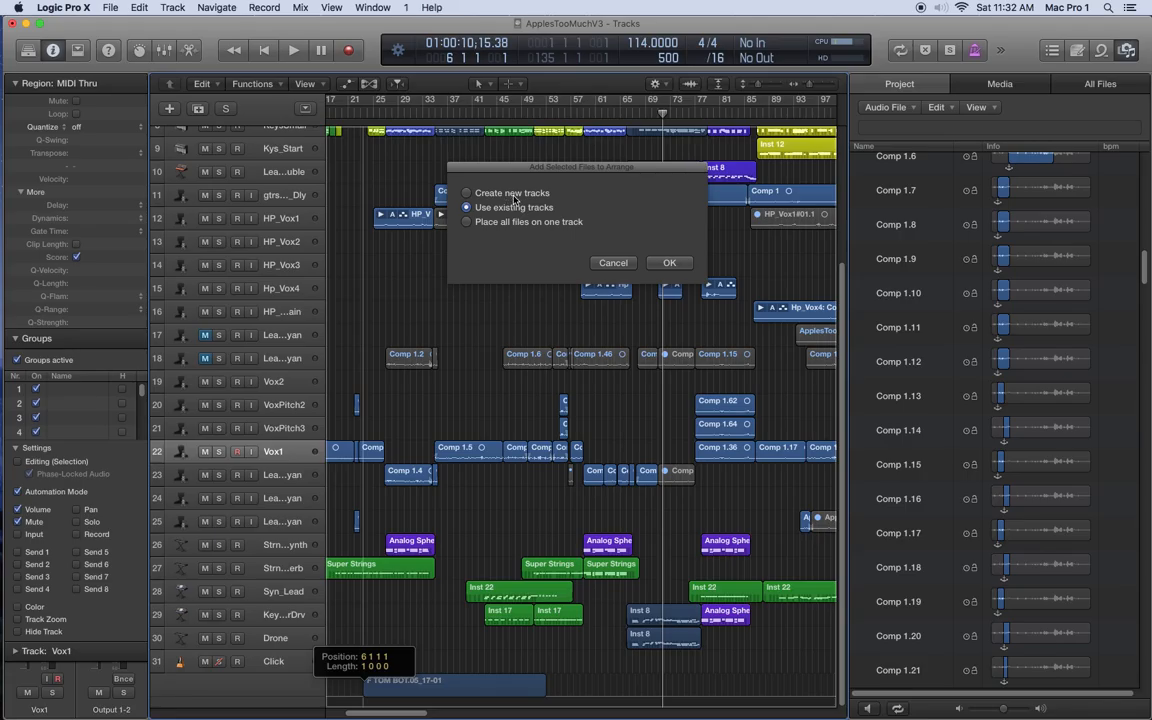
click(467, 192)
click(669, 263)
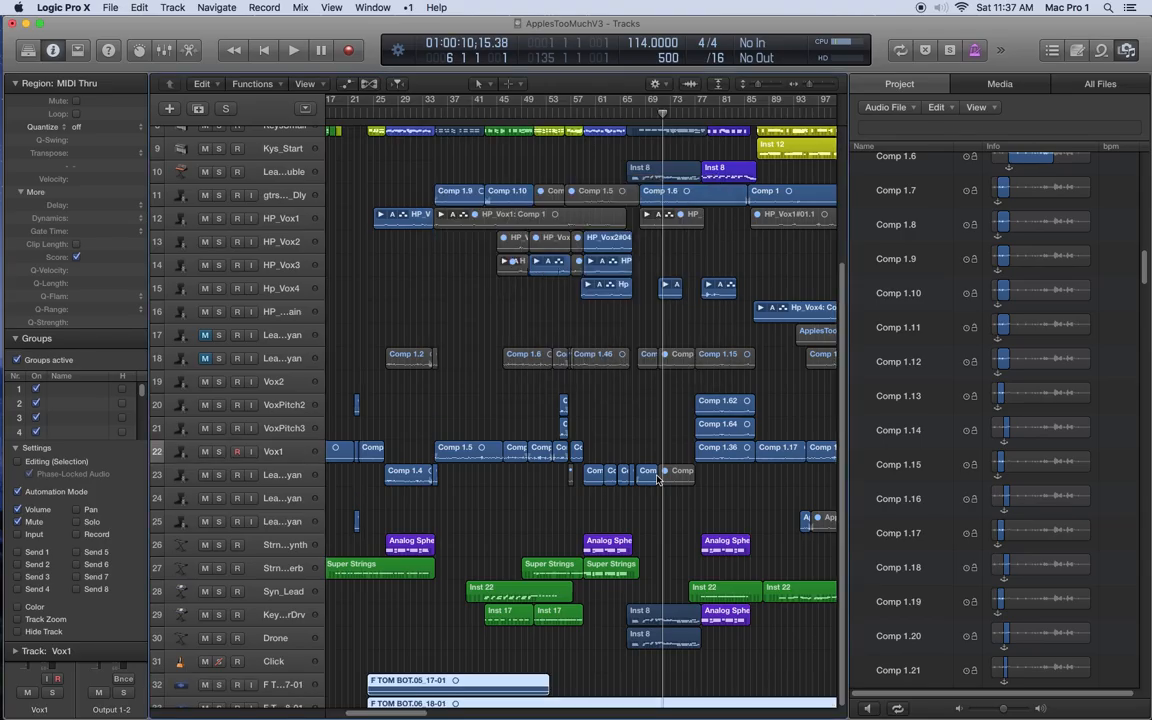
Enlarge the track heights to examine the waveforms of the imported drum tracks below Click.
scroll(604, 617, down, 5)
scroll(604, 617, down, 1)
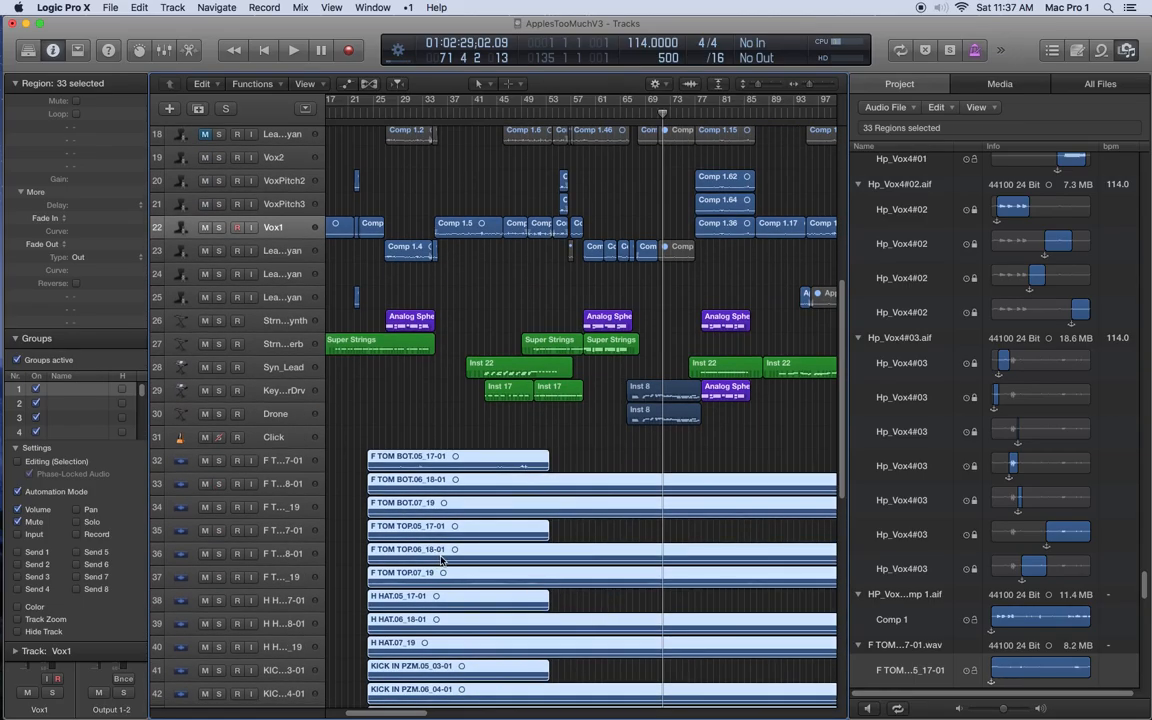
key(super+Down)
key(super+Down)
key(super+Down)
key(super+Down)
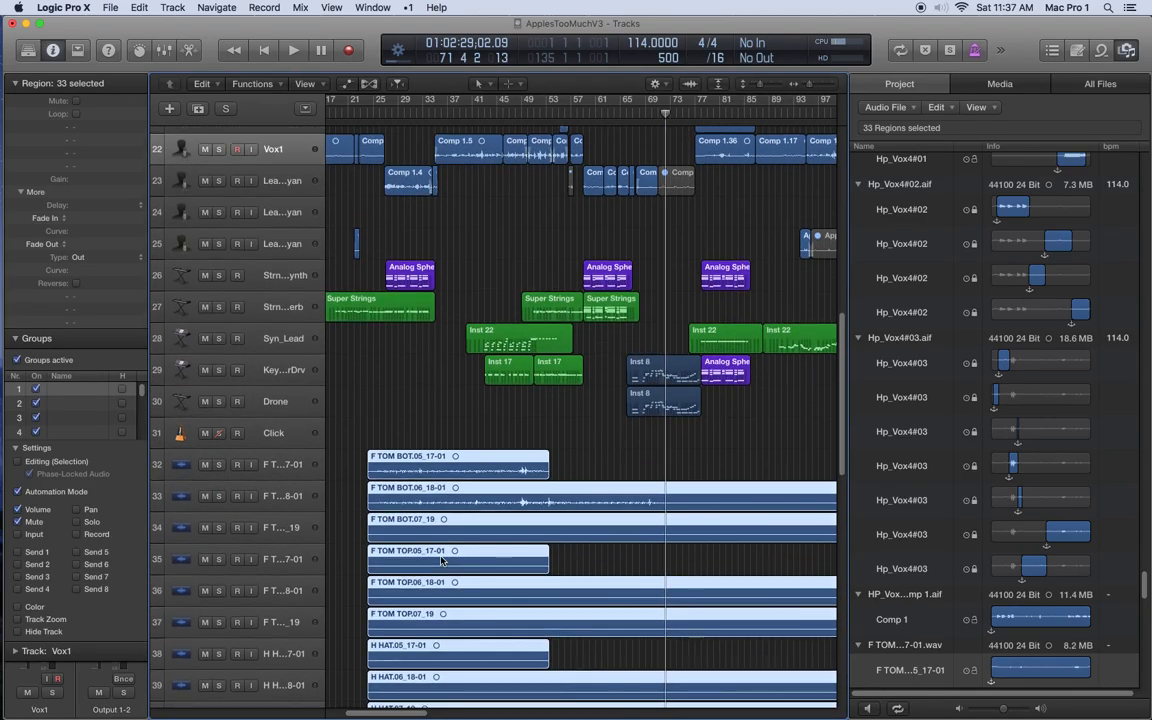
scroll(441, 561, left, 3)
key(super+Down)
key(super+Down)
key(super+Down)
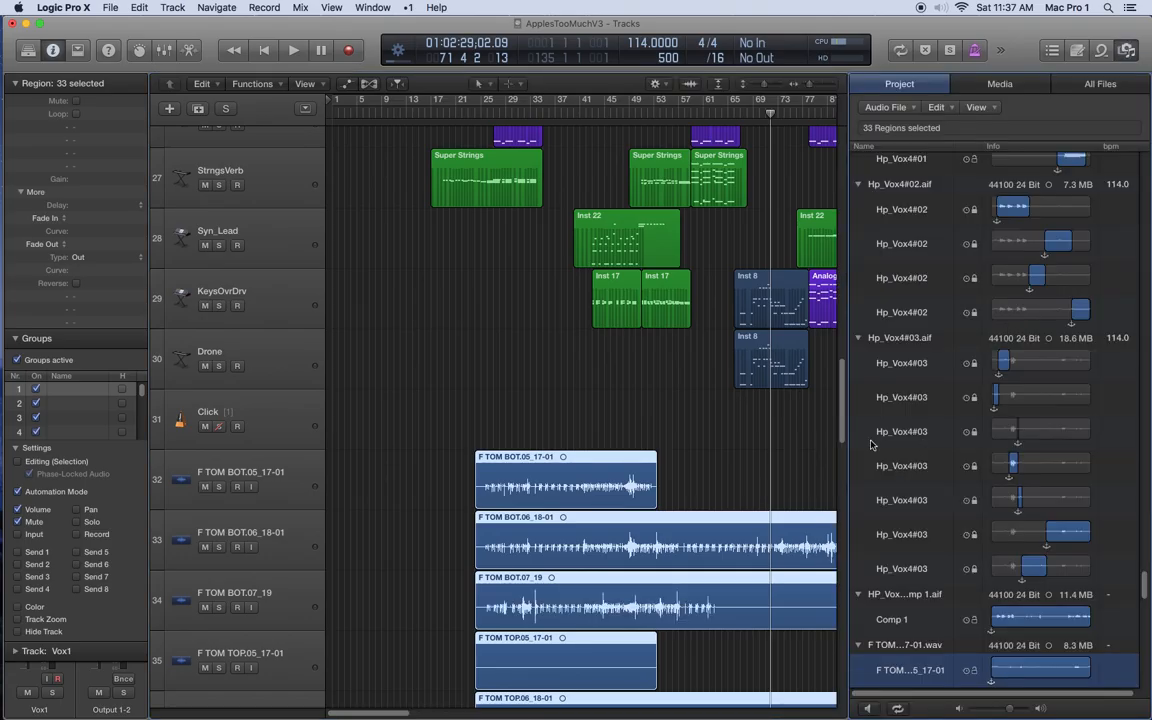
Hide the project audio browser and compare the floor tom and hi-hat takes along the timeline.
key(f)
scroll(630, 560, down, 5)
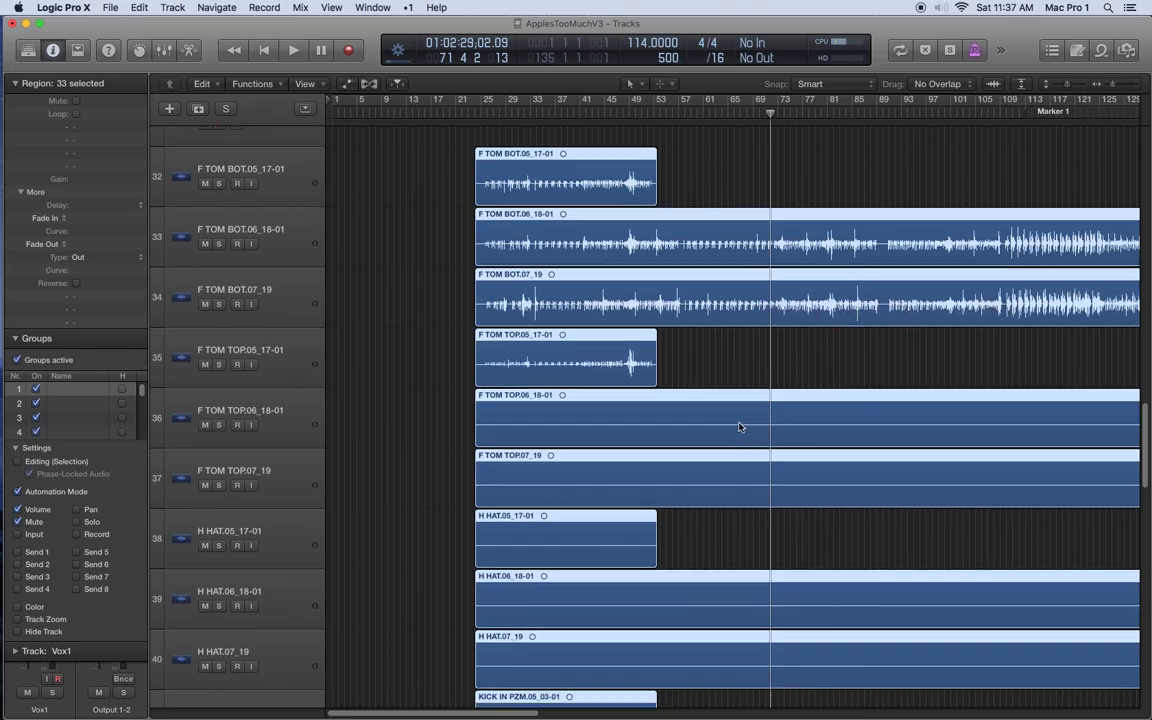
scroll(739, 427, down, 3)
scroll(735, 425, up, 3)
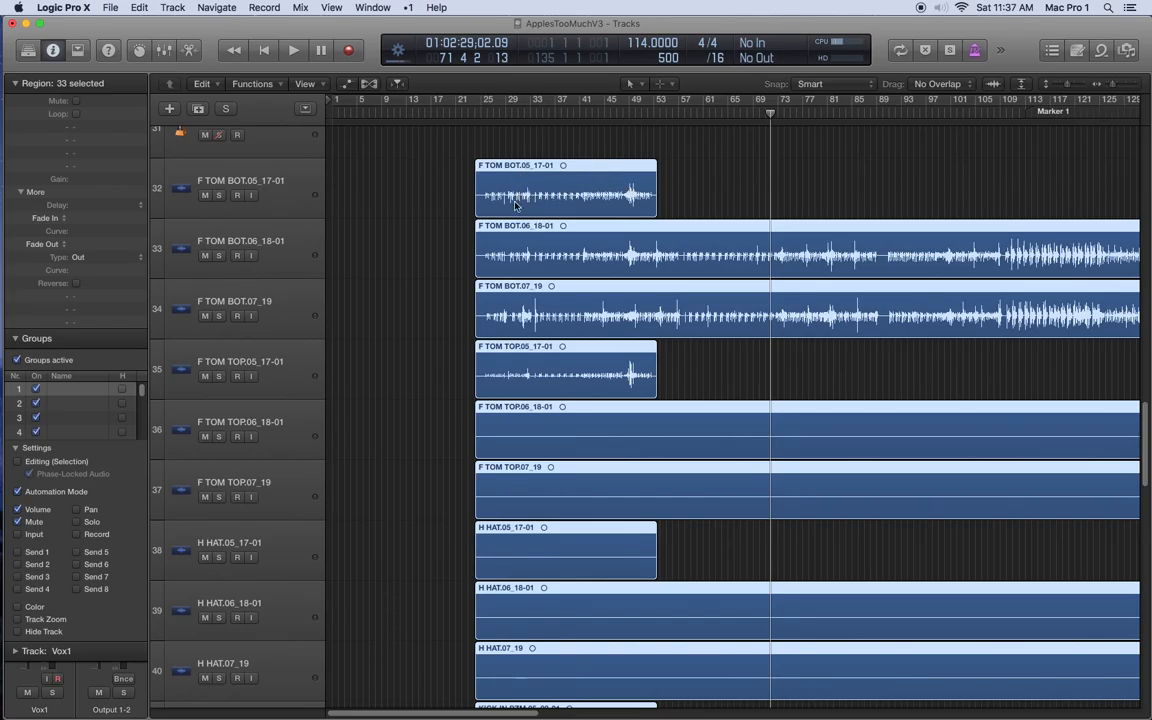
scroll(525, 285, right, 1)
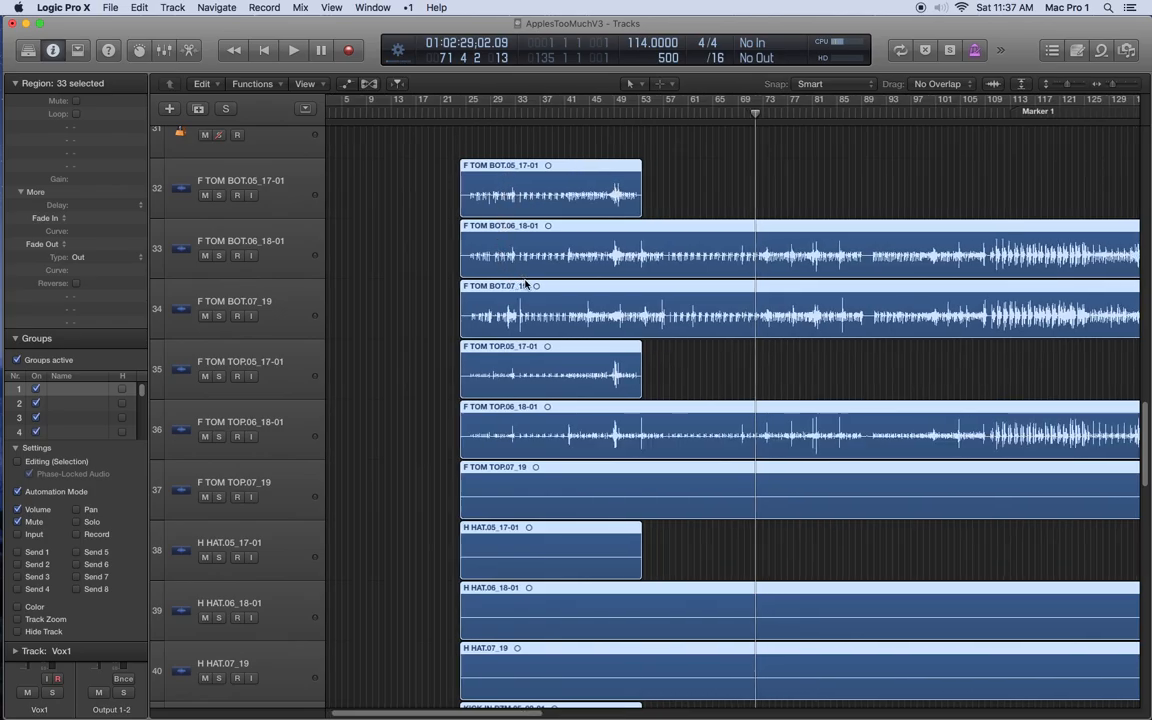
scroll(525, 285, right, 5)
scroll(527, 284, left, 5)
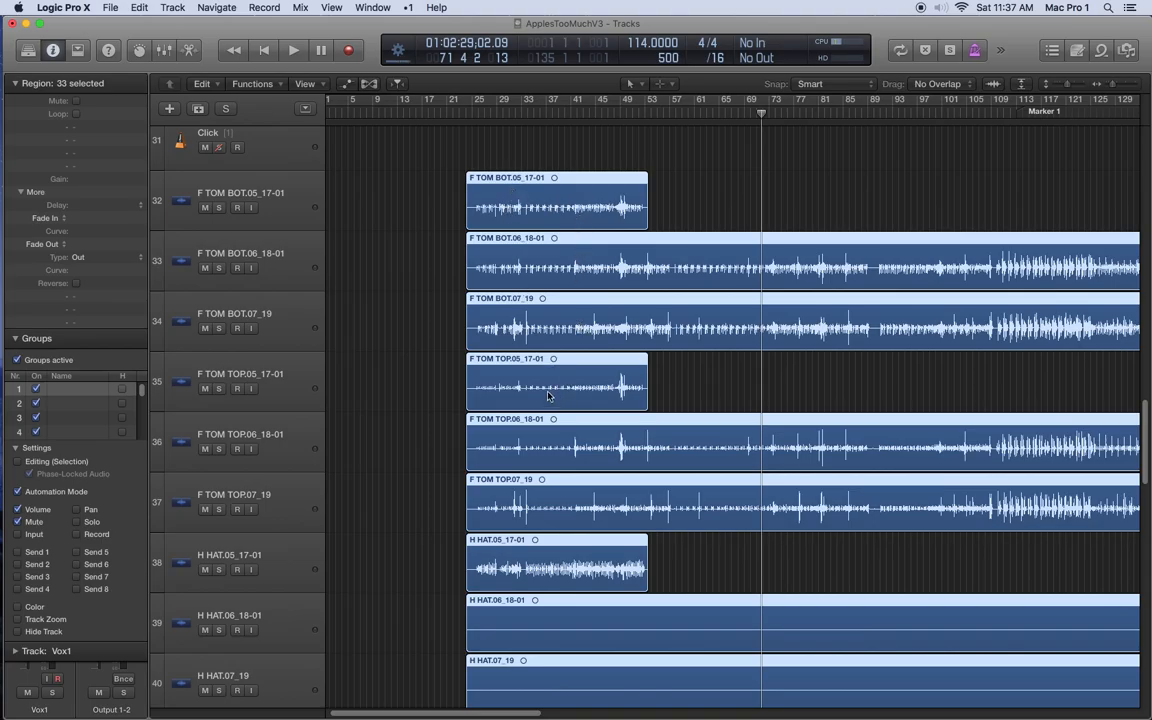
scroll(545, 400, down, 1)
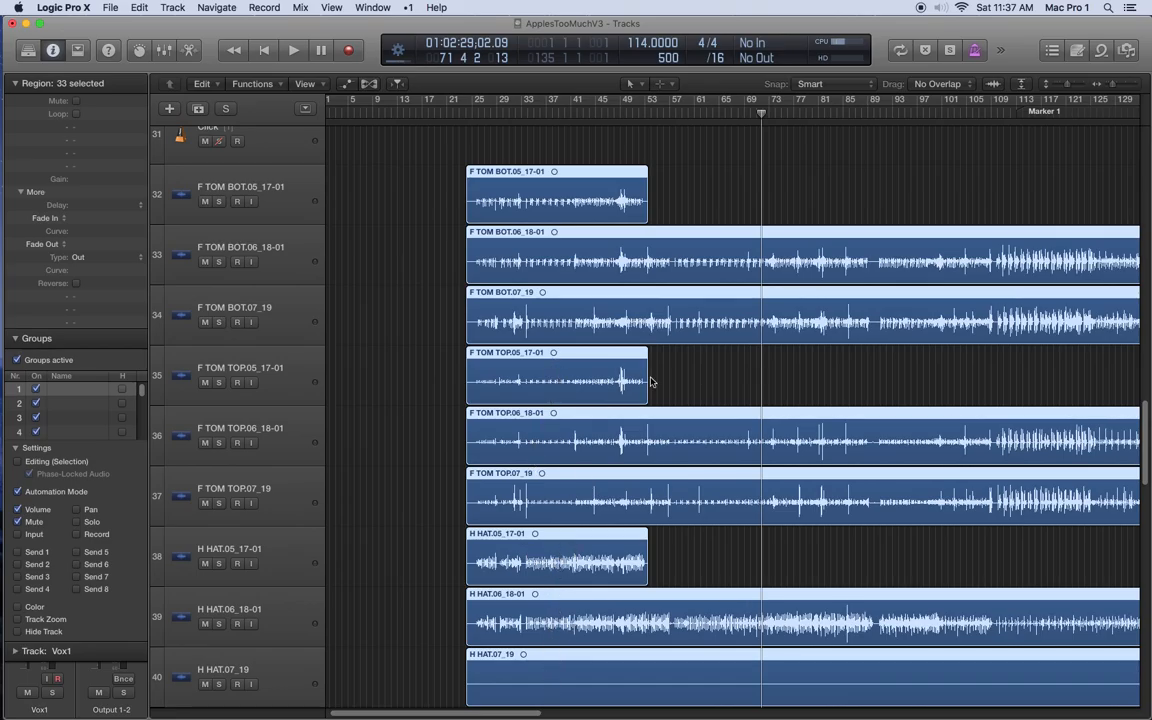
Deselect the imported regions and pick out the short F TOM BOT, F TOM TOP and H HAT 05_17-01 takes one by one.
click(679, 214)
click(540, 187)
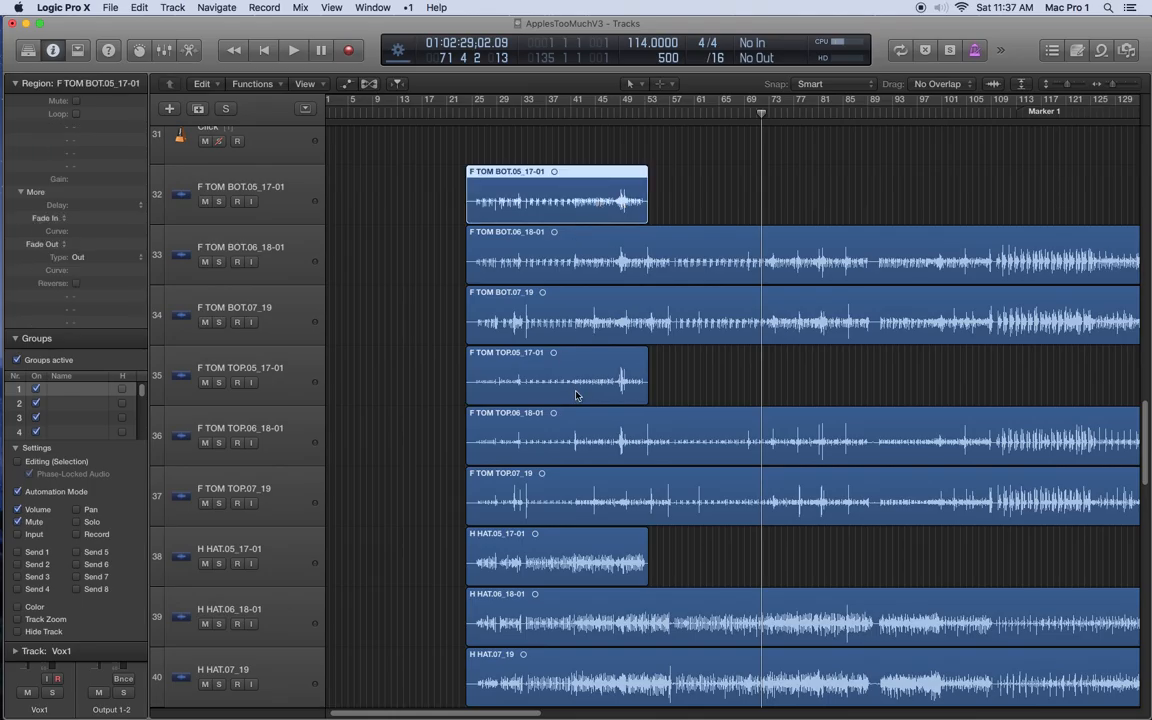
click(521, 356)
click(583, 556)
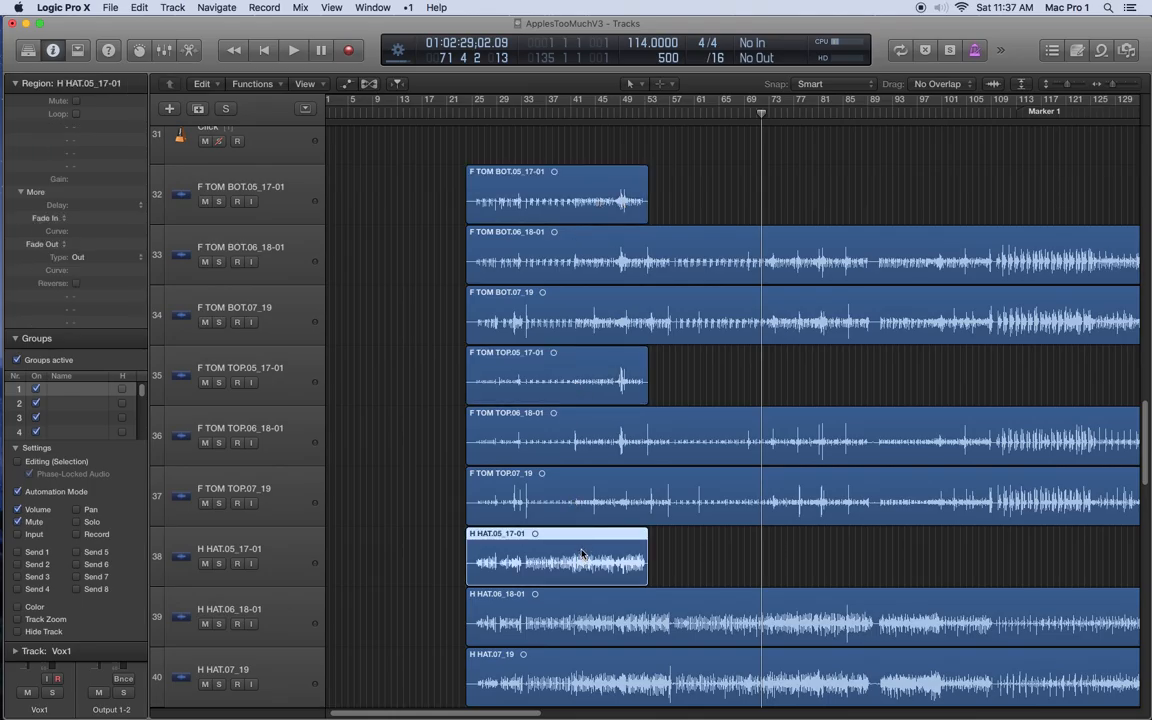
Open the Mixer in its own window, enlarge it to nearly full screen, and look over the imported drum channel strips.
key(x)
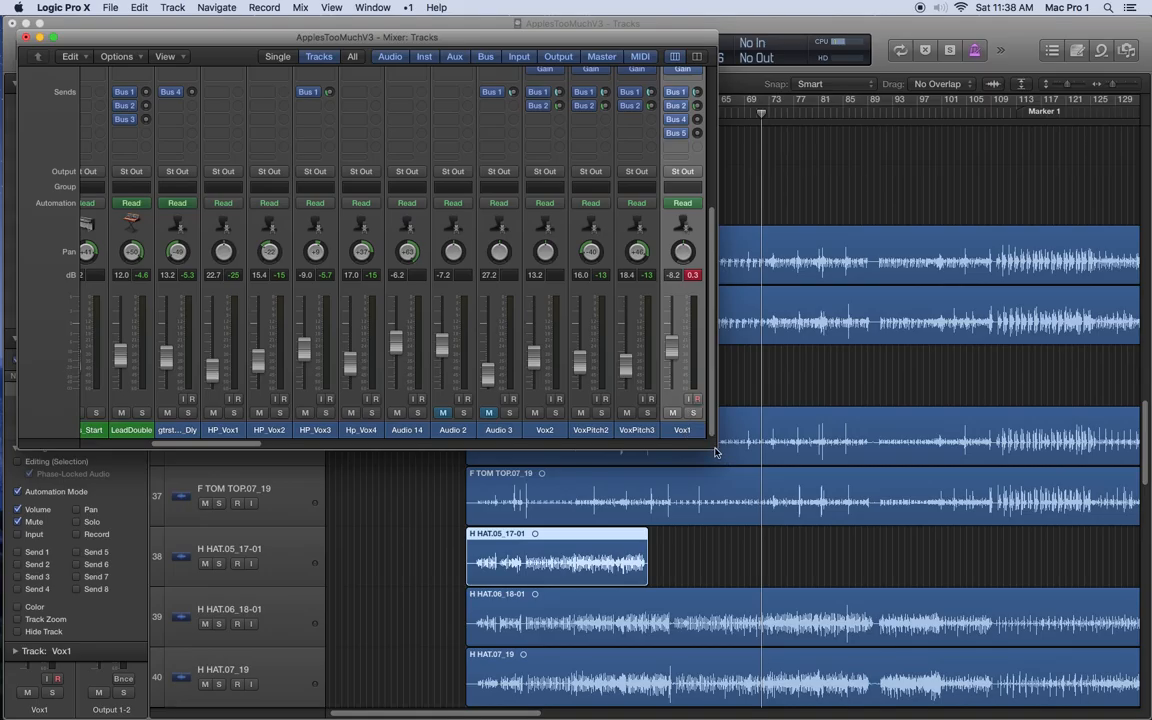
drag(716, 453, 925, 565)
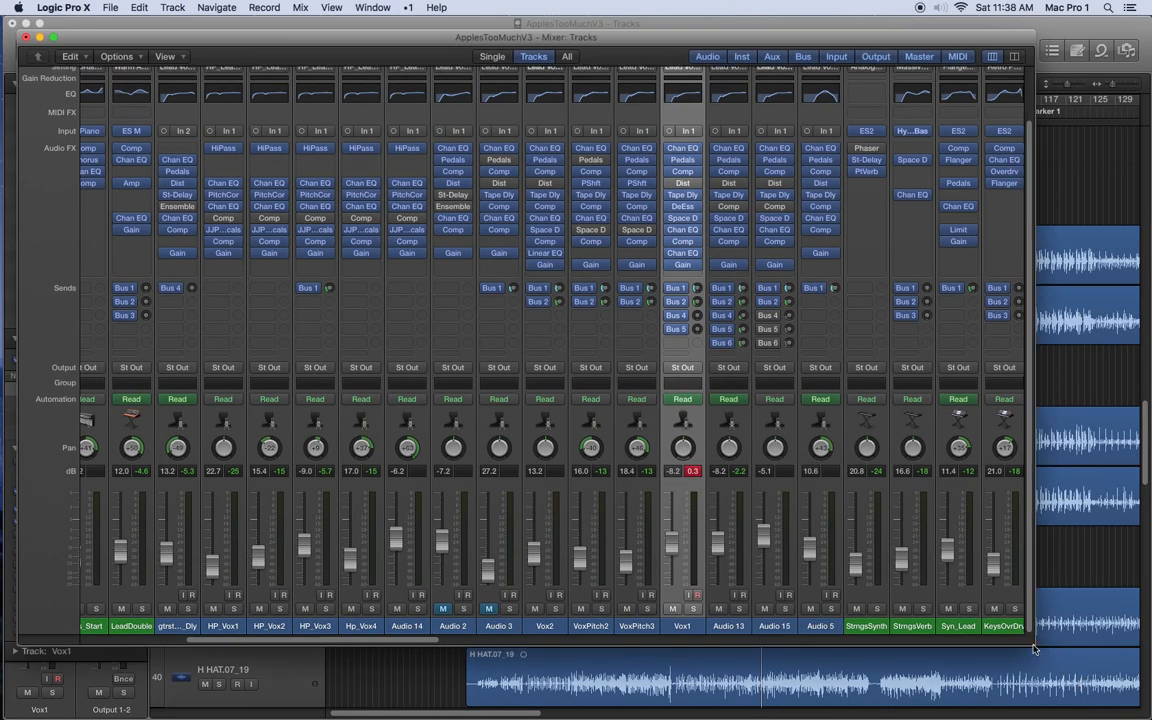
drag(1048, 663, 1100, 705)
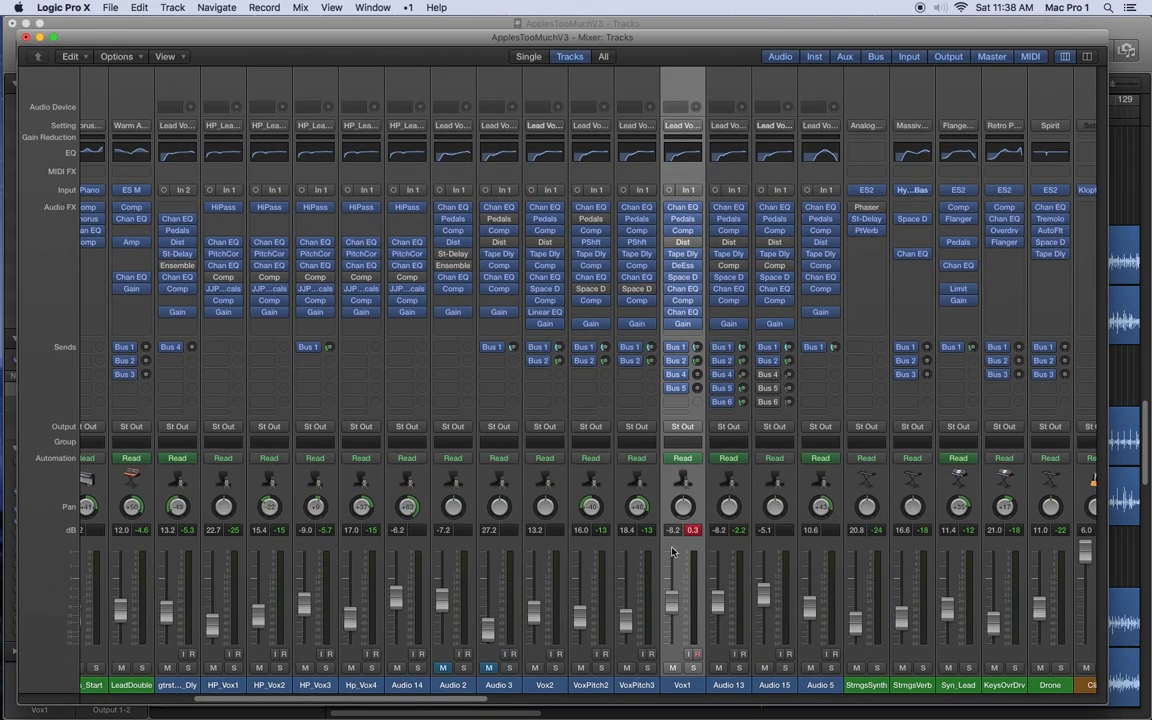
scroll(726, 557, right, 10)
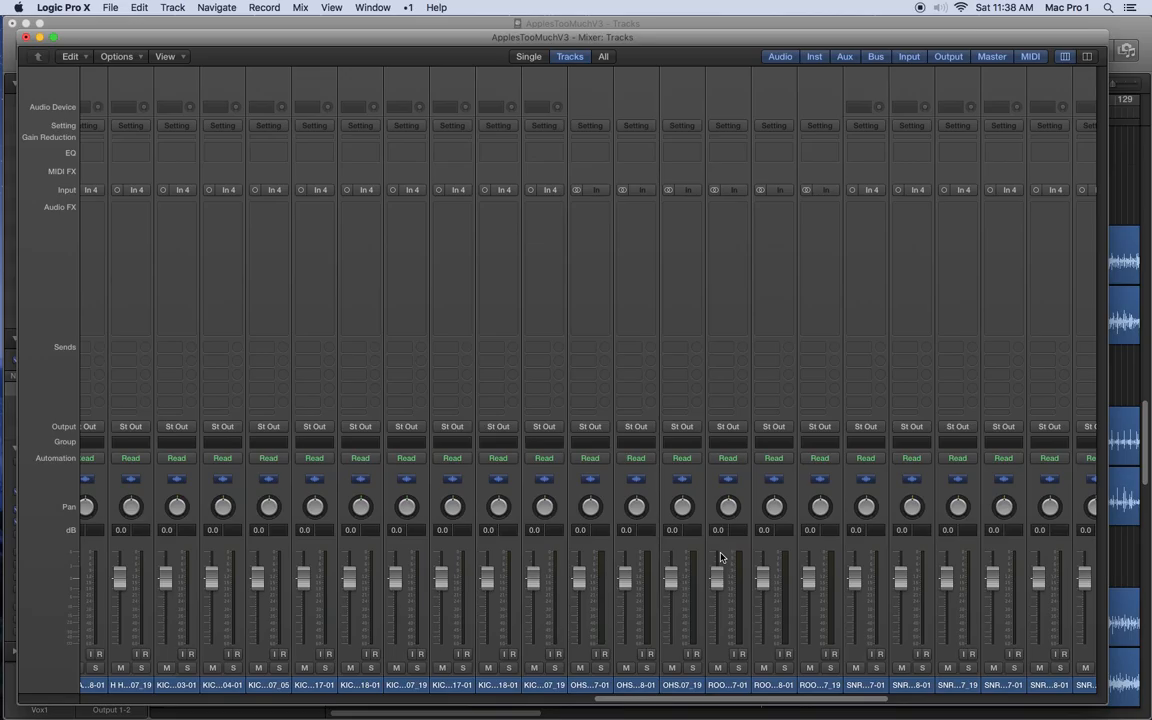
scroll(718, 557, right, 5)
scroll(718, 557, left, 10)
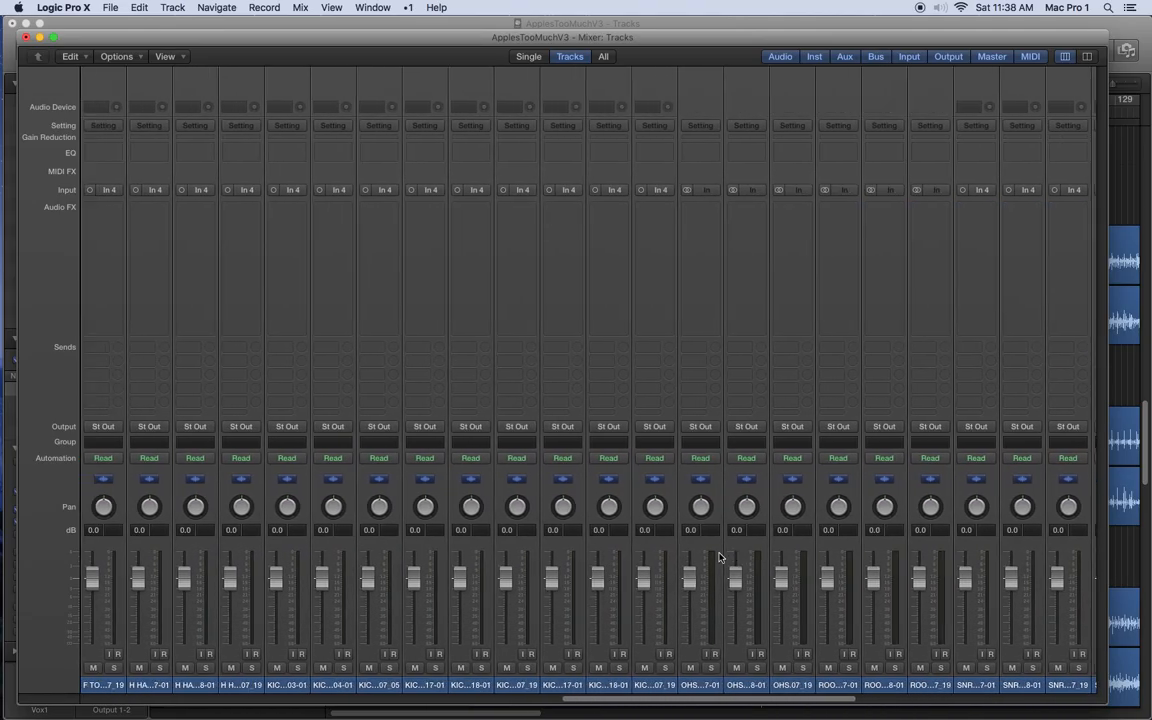
scroll(718, 557, left, 8)
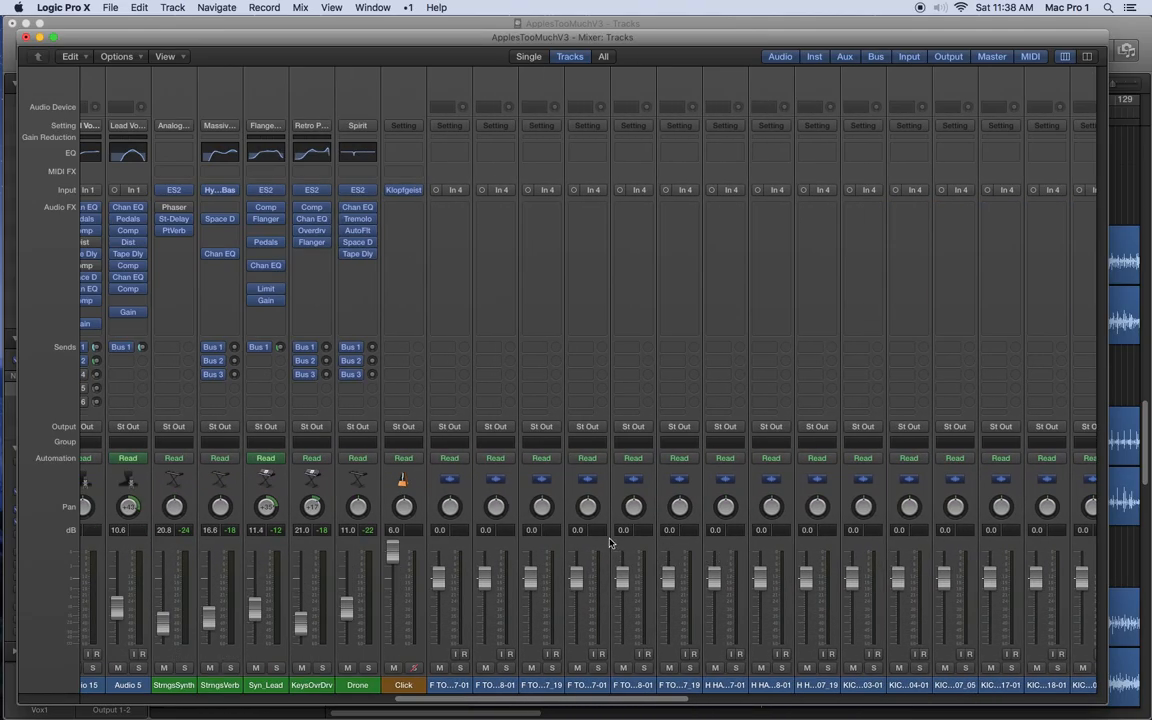
Assign the 17-01 take strips of the floor toms, hi-hat, kicks, OHS, ROO, snares and T1, plus KIC…03-01, to Group 11.
click(447, 686)
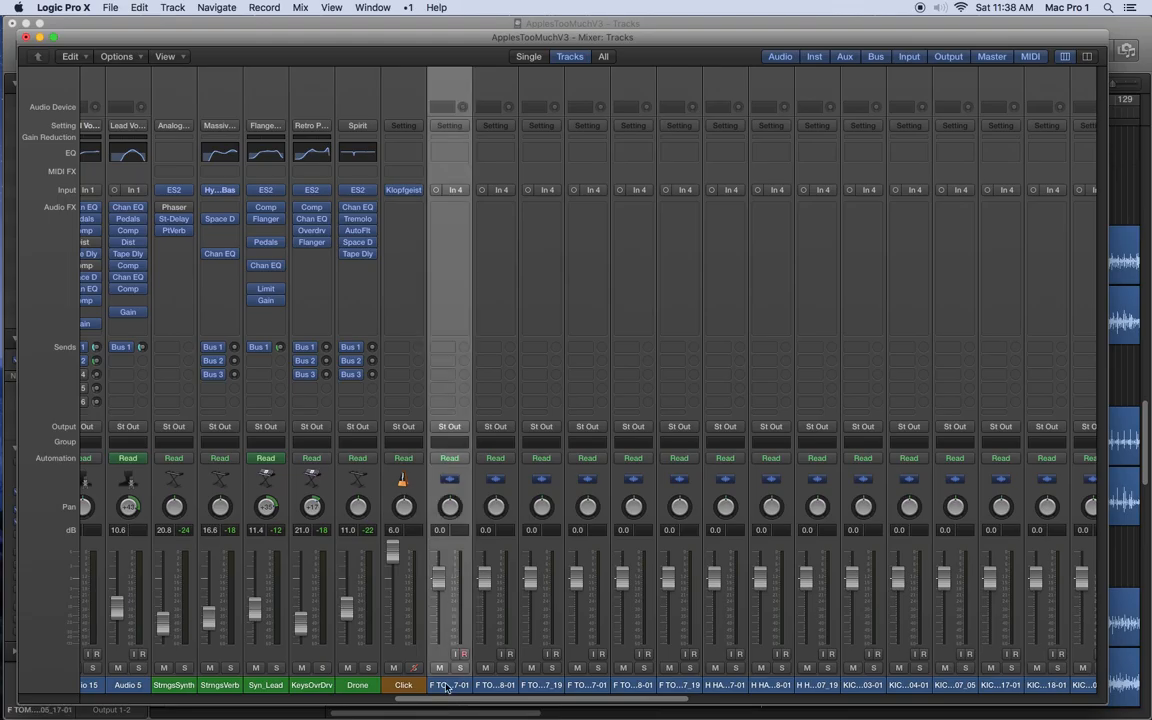
shift+click(578, 688)
click(578, 688)
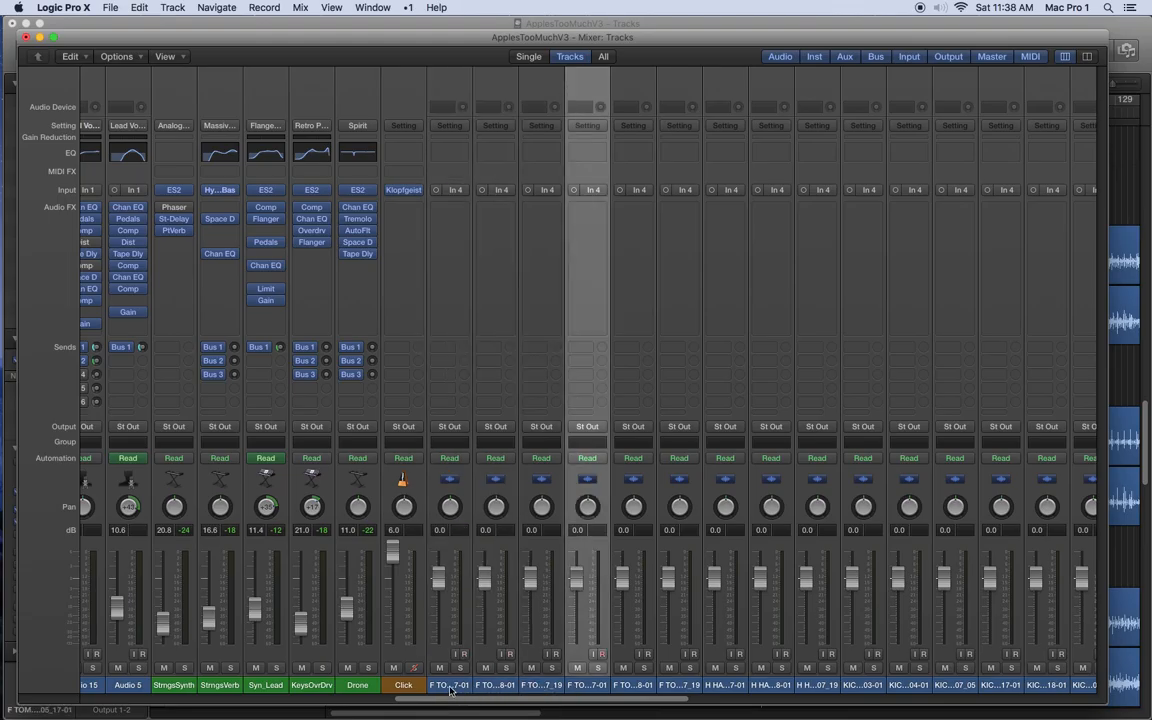
super+click(449, 688)
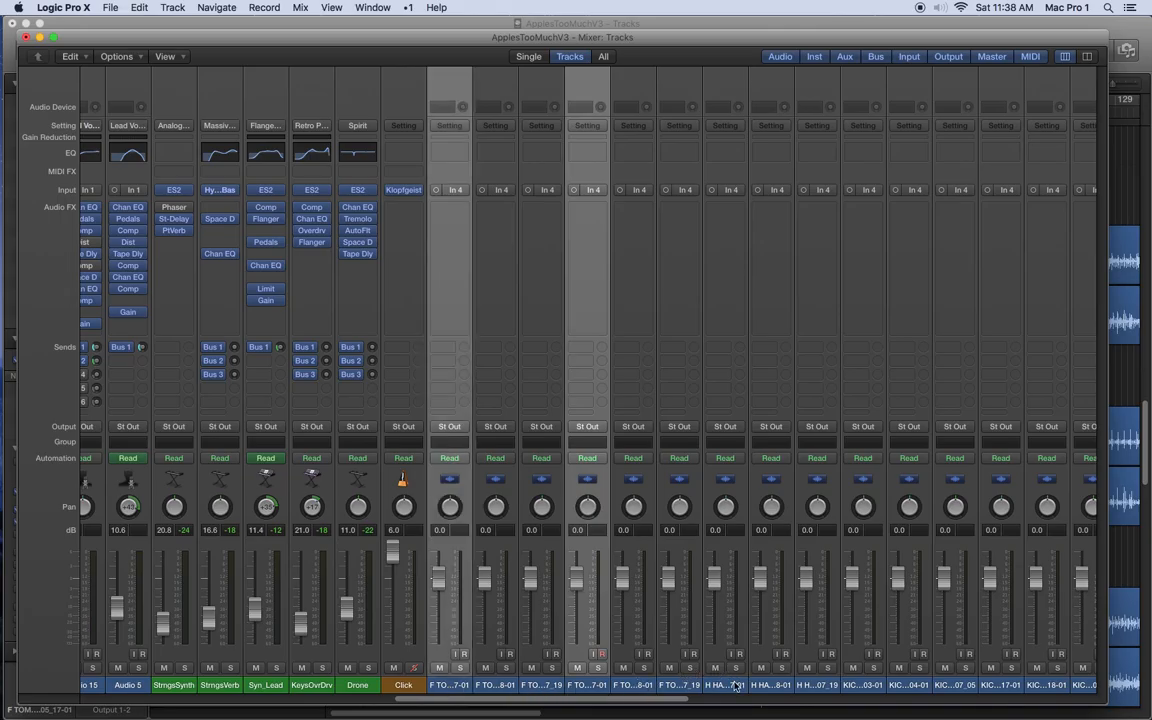
super+click(735, 686)
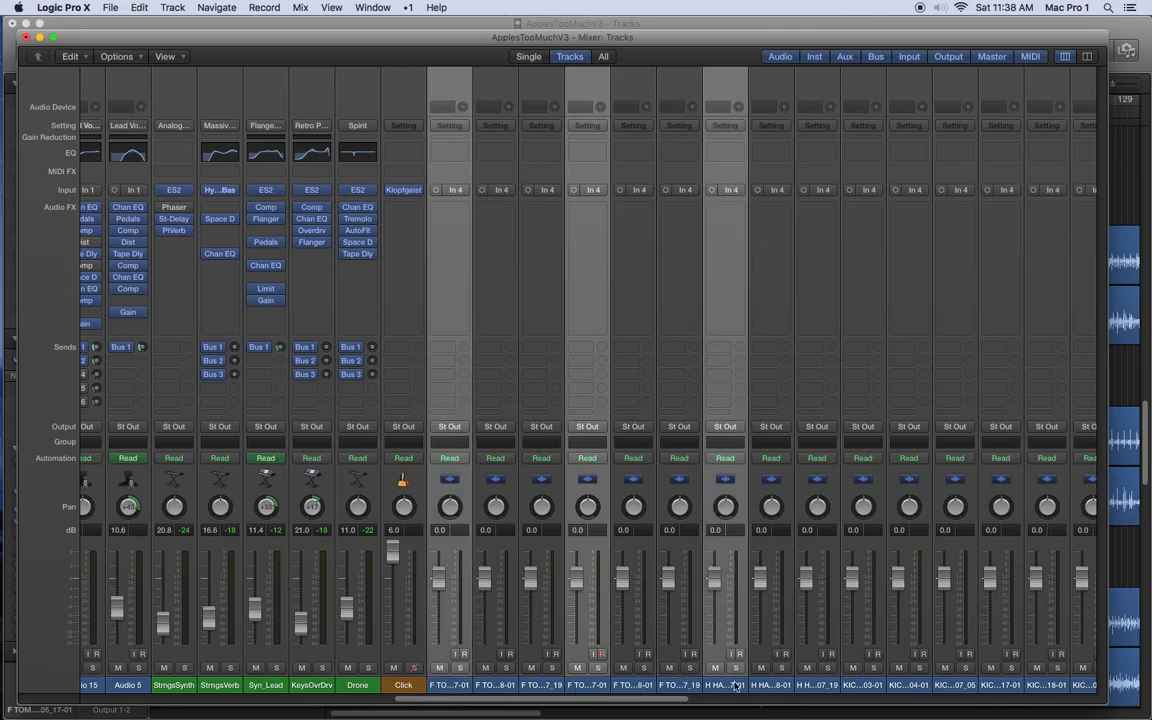
super+click(855, 687)
super+click(1030, 686)
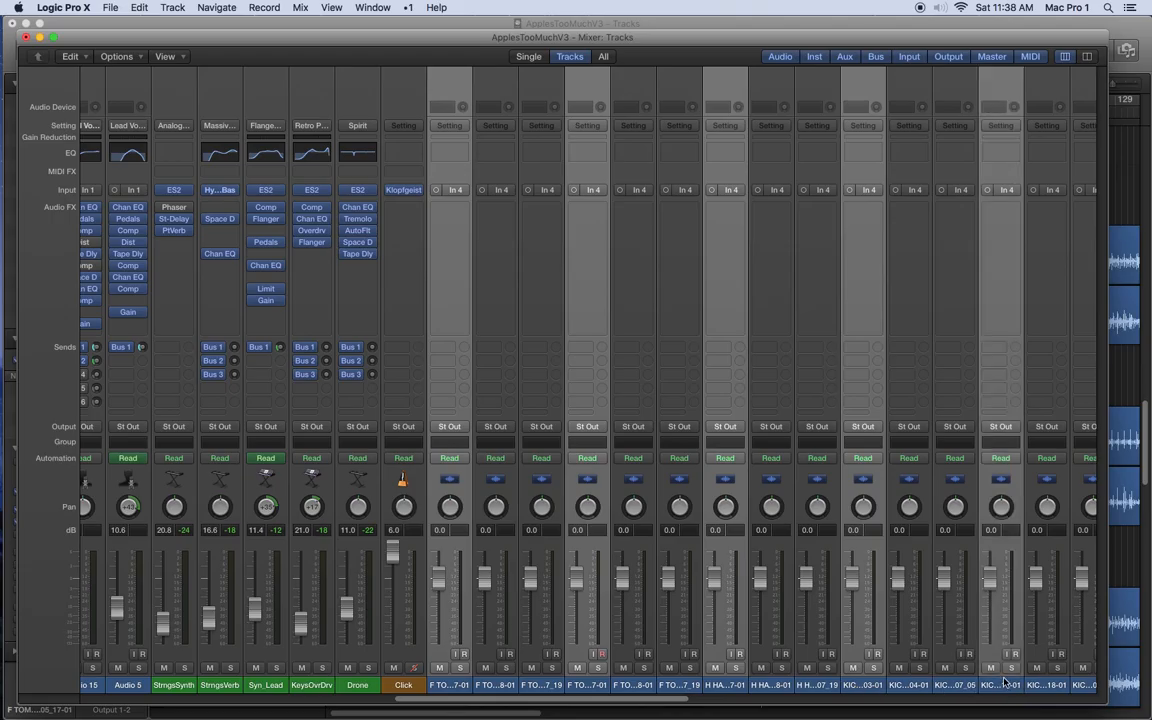
scroll(812, 677, right, 5)
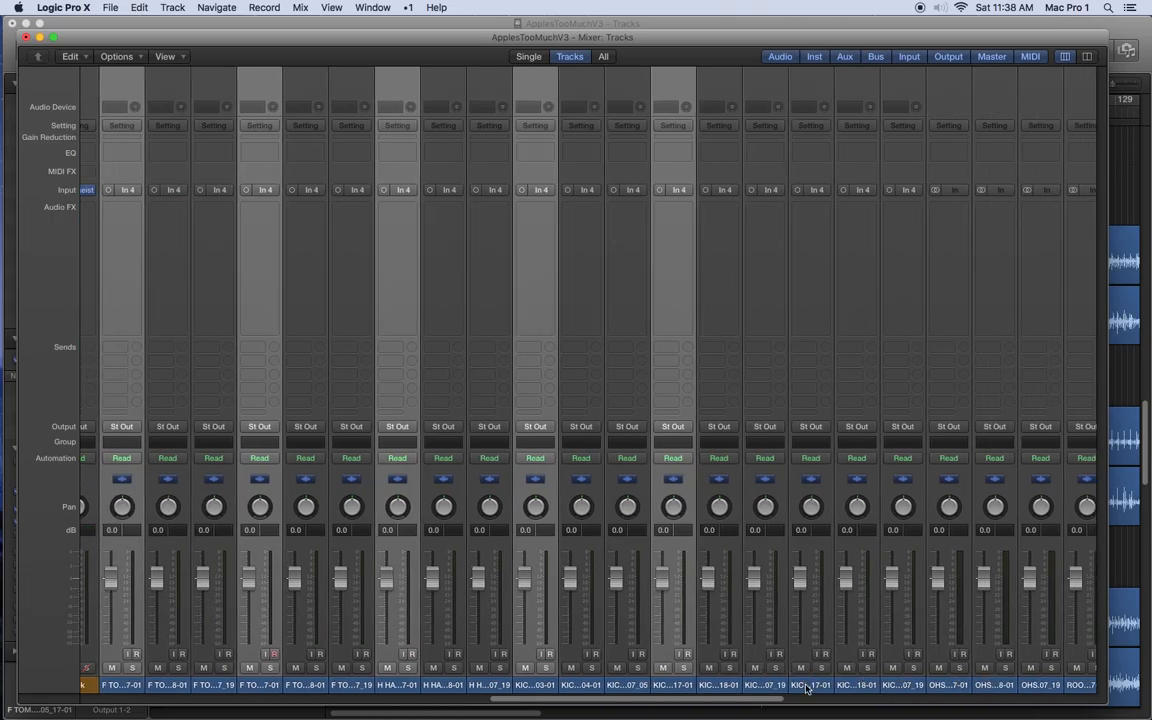
super+click(805, 687)
super+click(955, 688)
scroll(870, 682, right, 5)
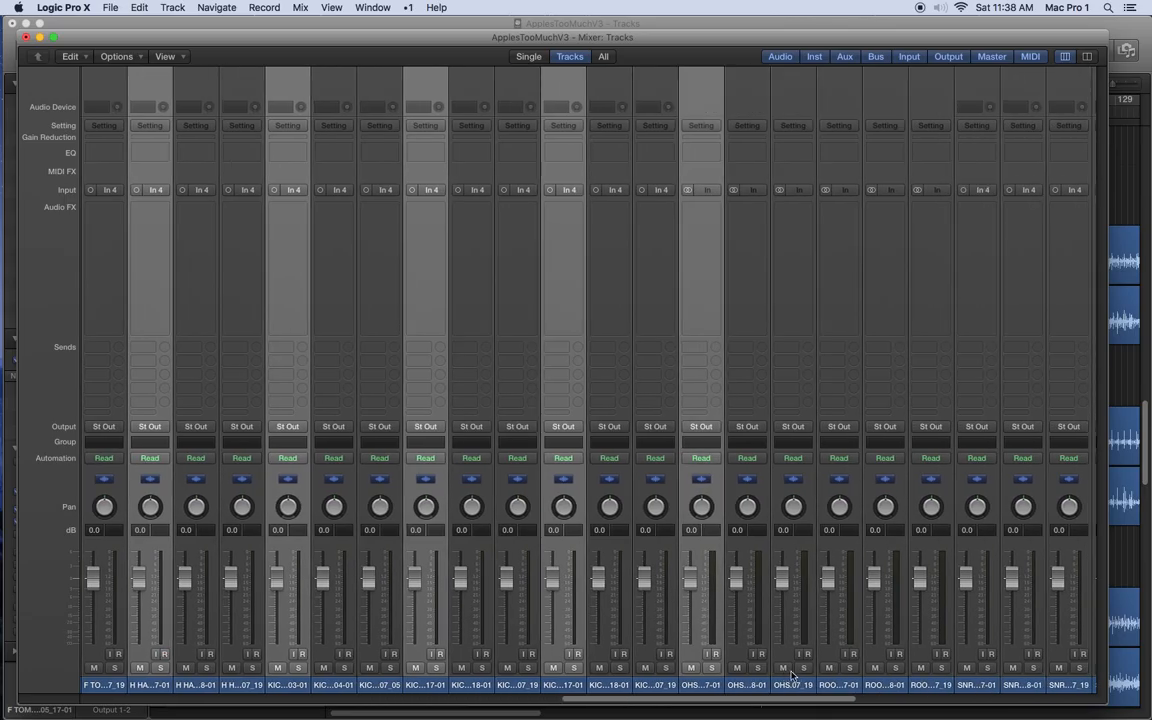
super+click(839, 686)
super+click(970, 688)
scroll(932, 684, right, 7)
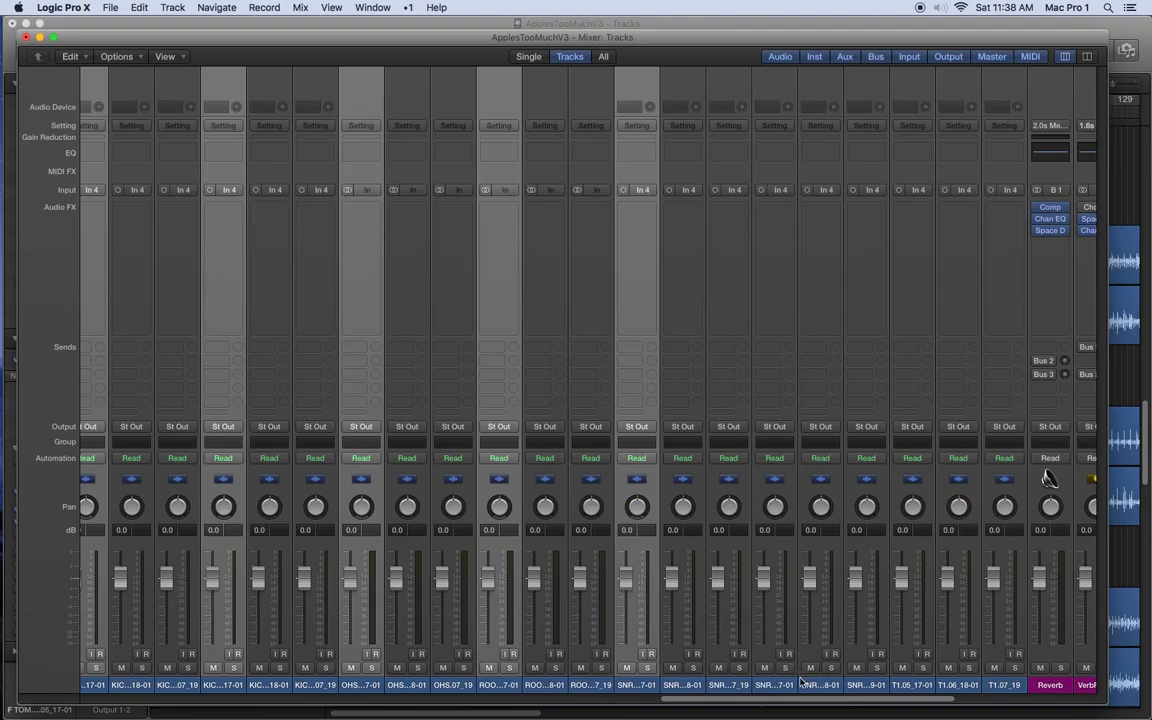
super+click(775, 686)
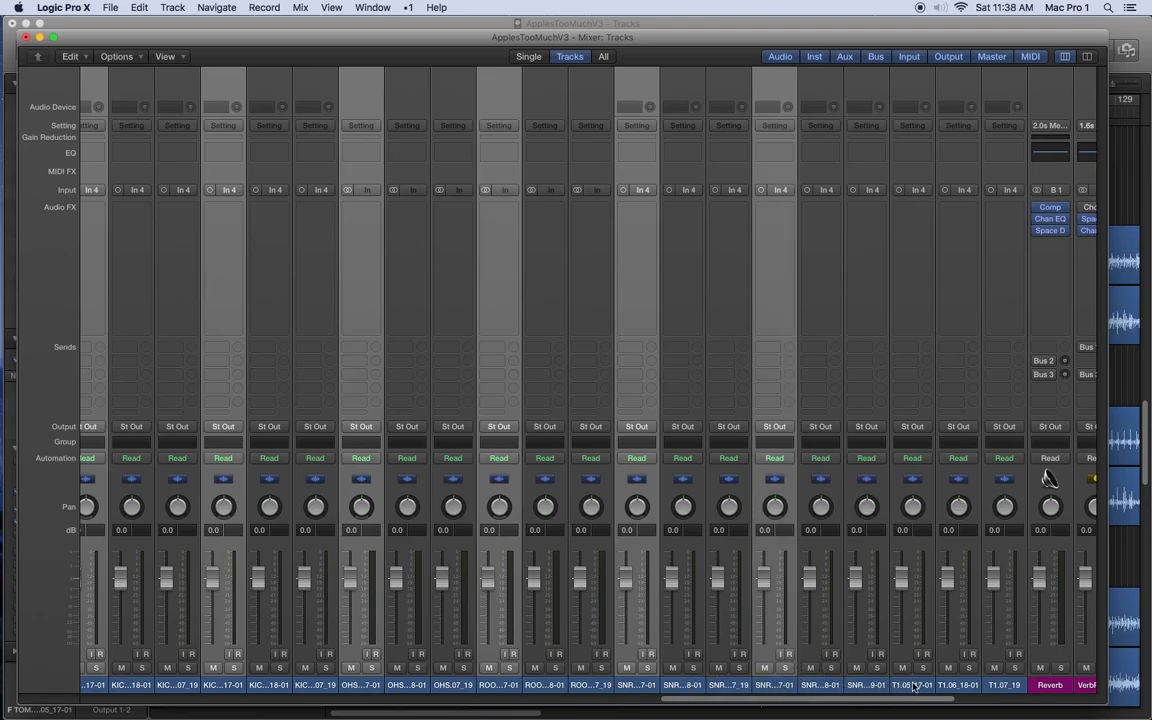
super+click(914, 686)
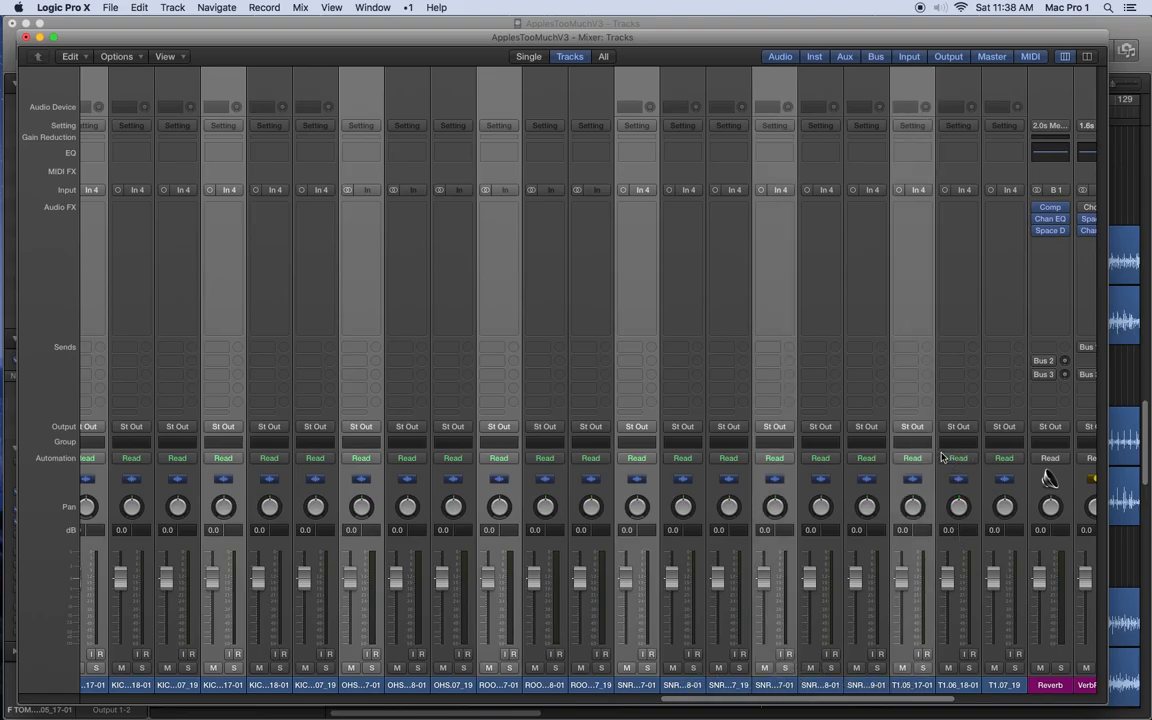
click(913, 442)
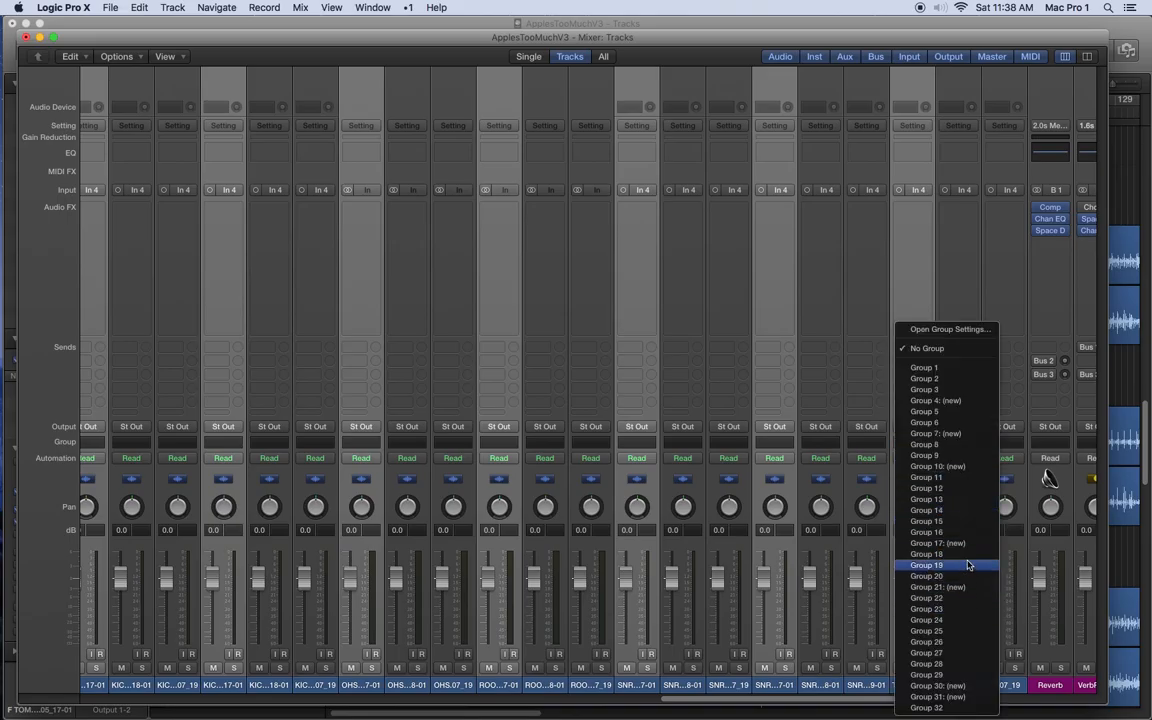
click(955, 485)
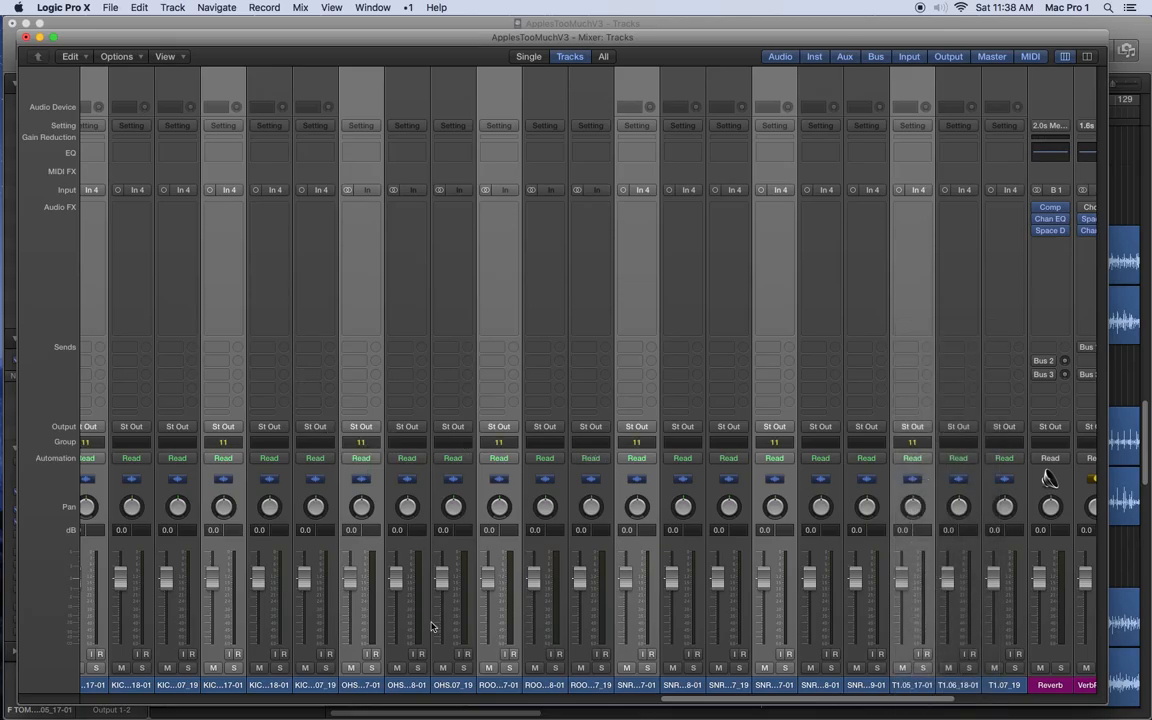
In the group settings, enable Editing (Selection) for Group 11 and turn off its Automation Mode and Mute links.
scroll(432, 627, left, 3)
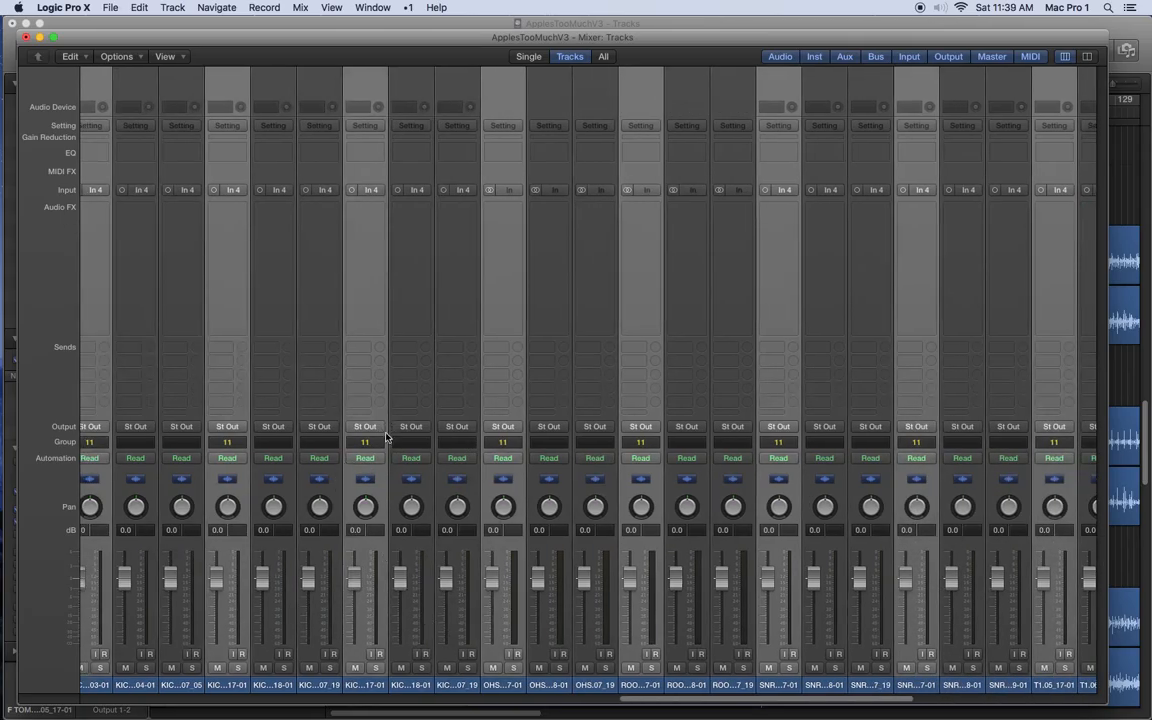
click(368, 442)
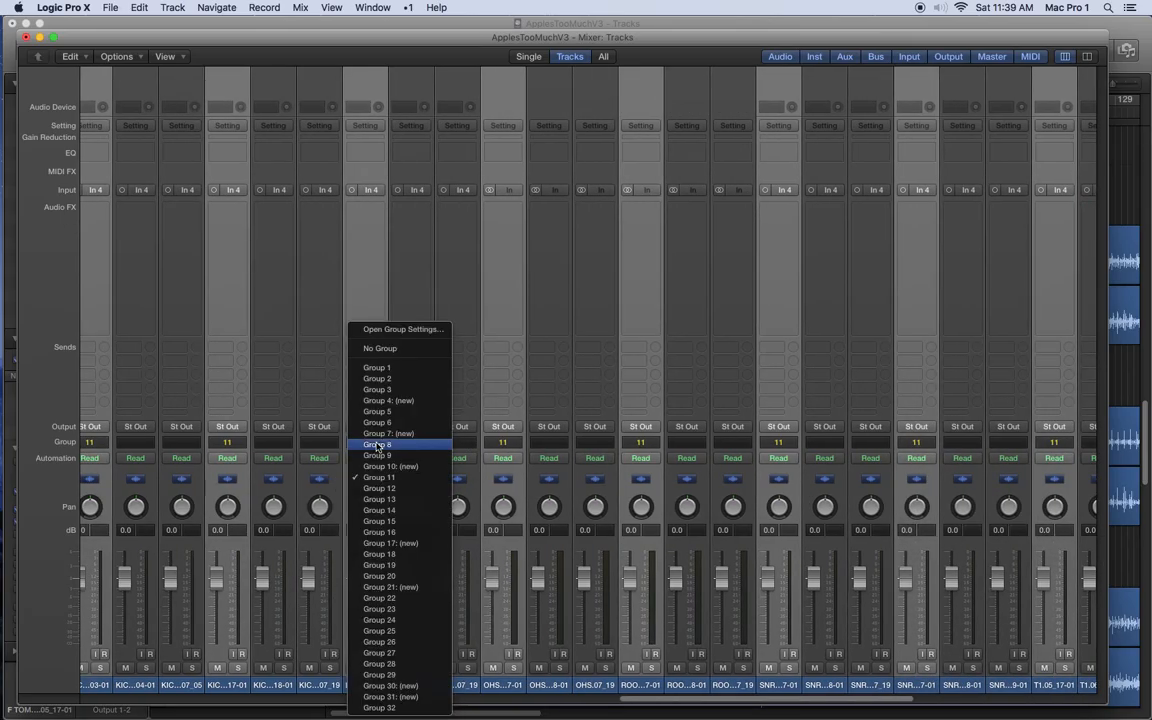
click(409, 331)
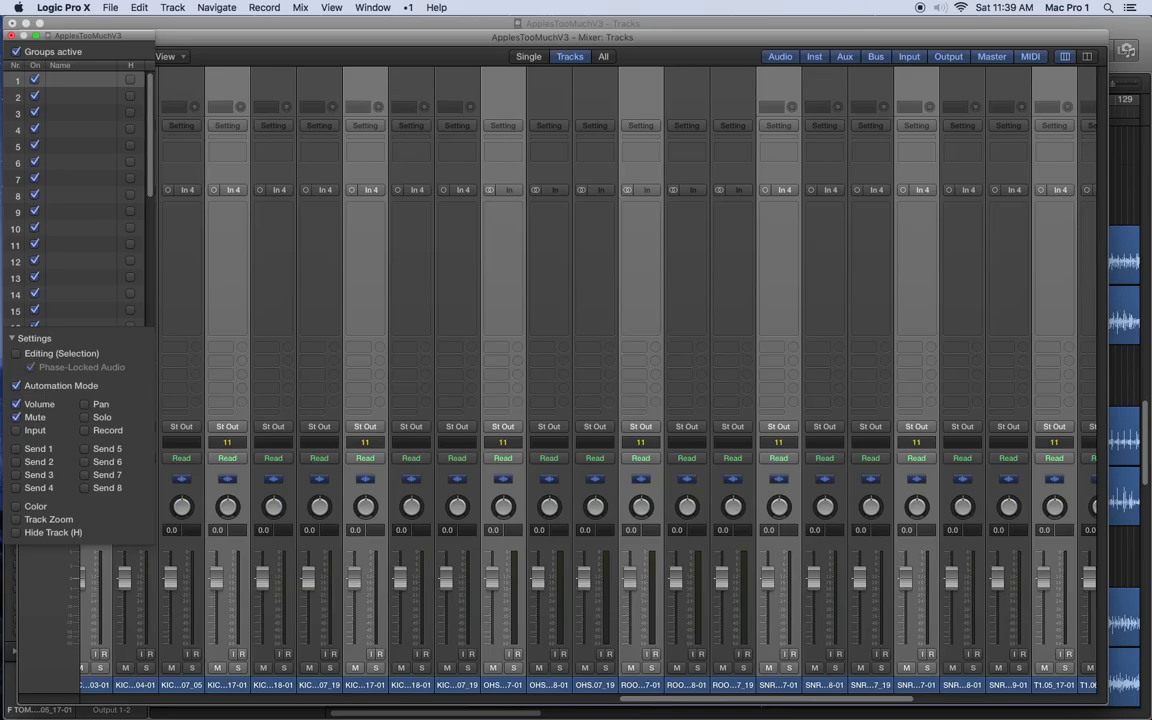
click(35, 245)
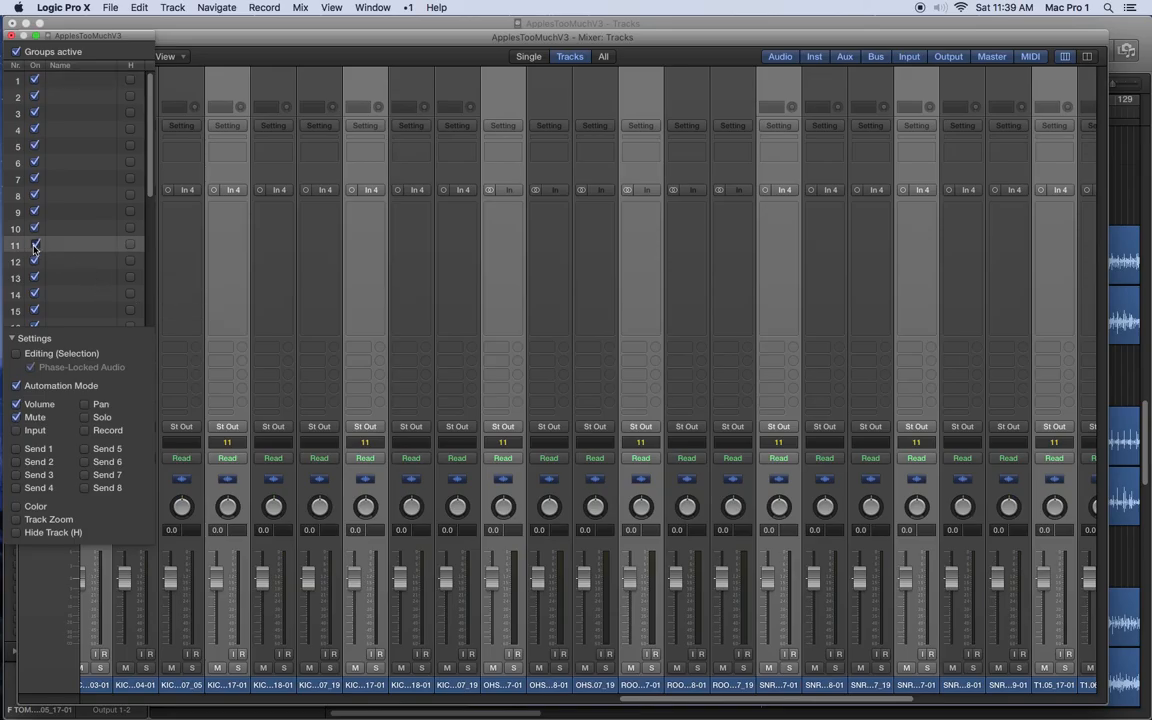
click(35, 245)
click(15, 354)
click(17, 386)
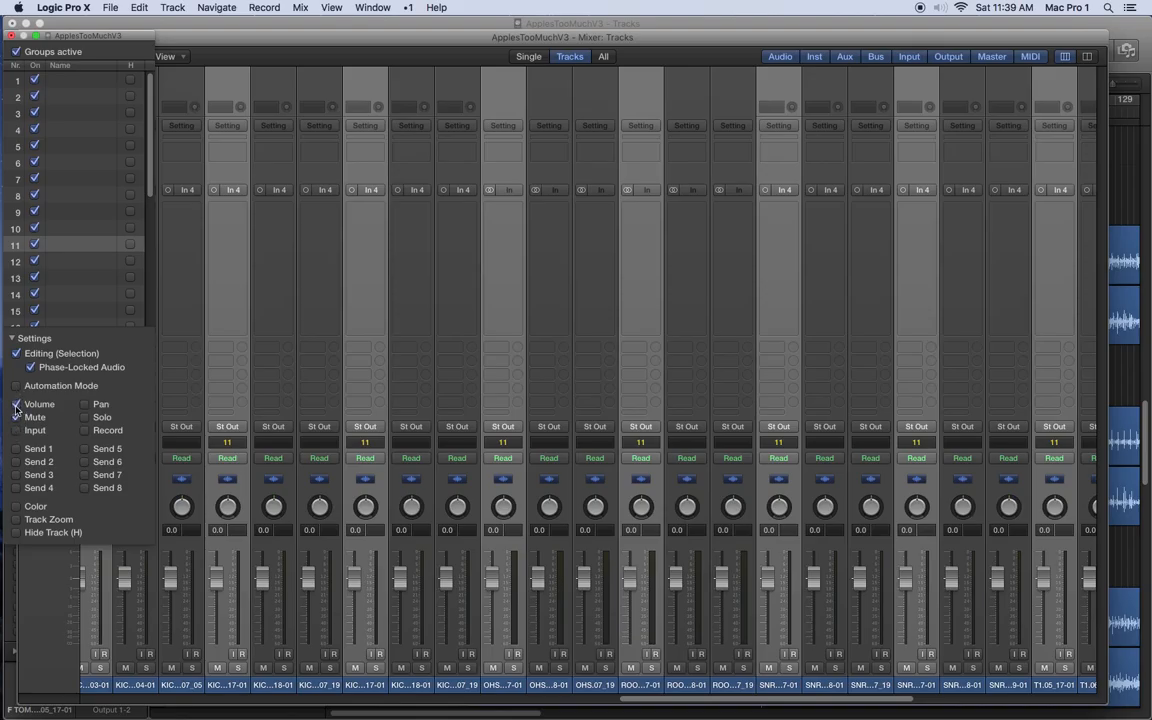
click(16, 417)
click(11, 37)
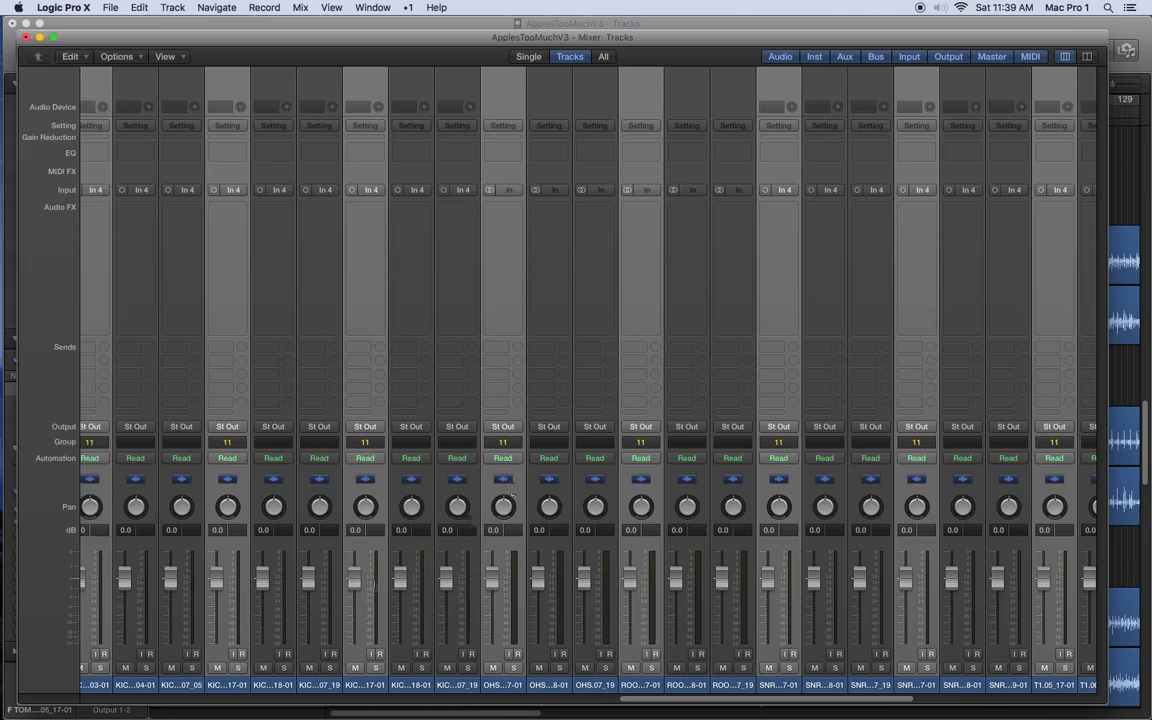
Assign the 18-01 take strips of the floor toms, hi-hat, kicks, OHS, ROO, snares and T1, plus KIC…04-01, to Group 12.
scroll(370, 572, left, 3)
scroll(370, 570, right, 5)
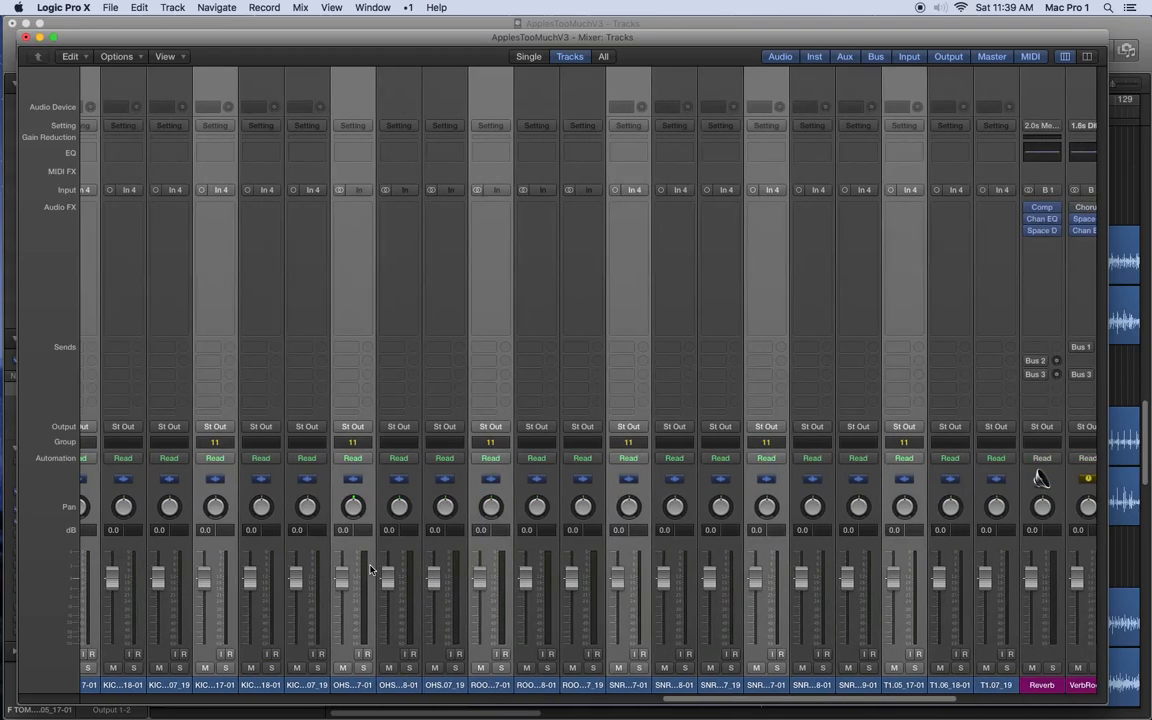
scroll(370, 570, left, 8)
scroll(370, 570, left, 8)
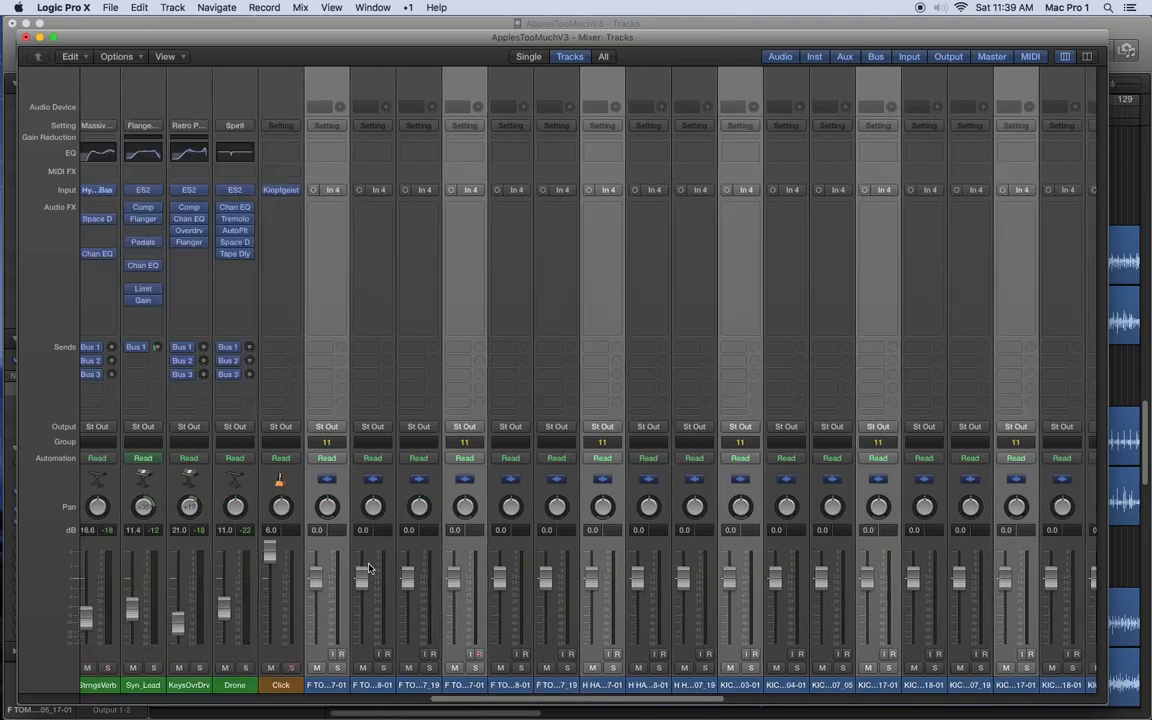
scroll(474, 615, right, 3)
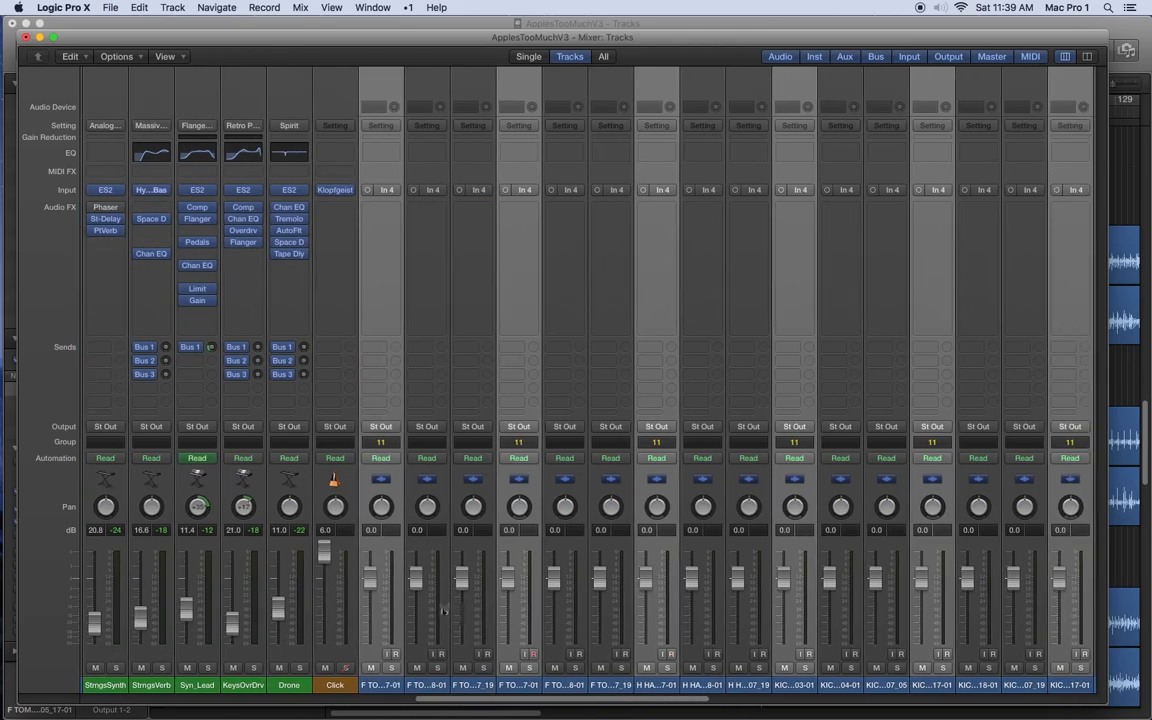
scroll(442, 611, right, 4)
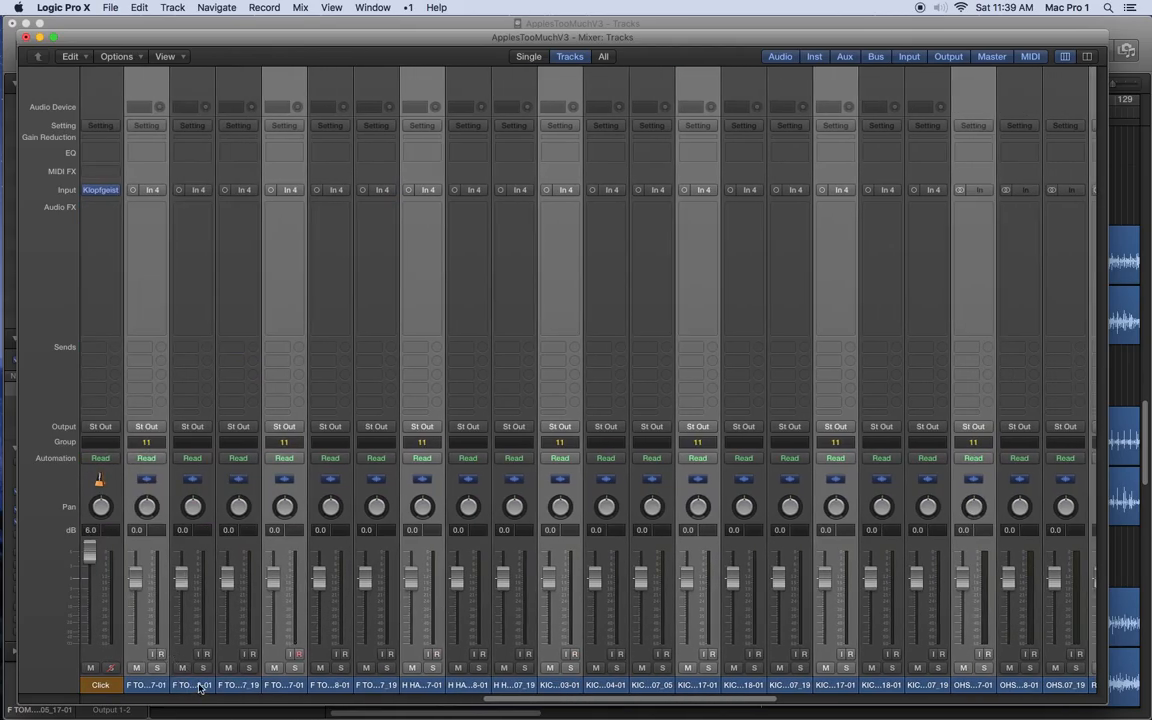
click(200, 688)
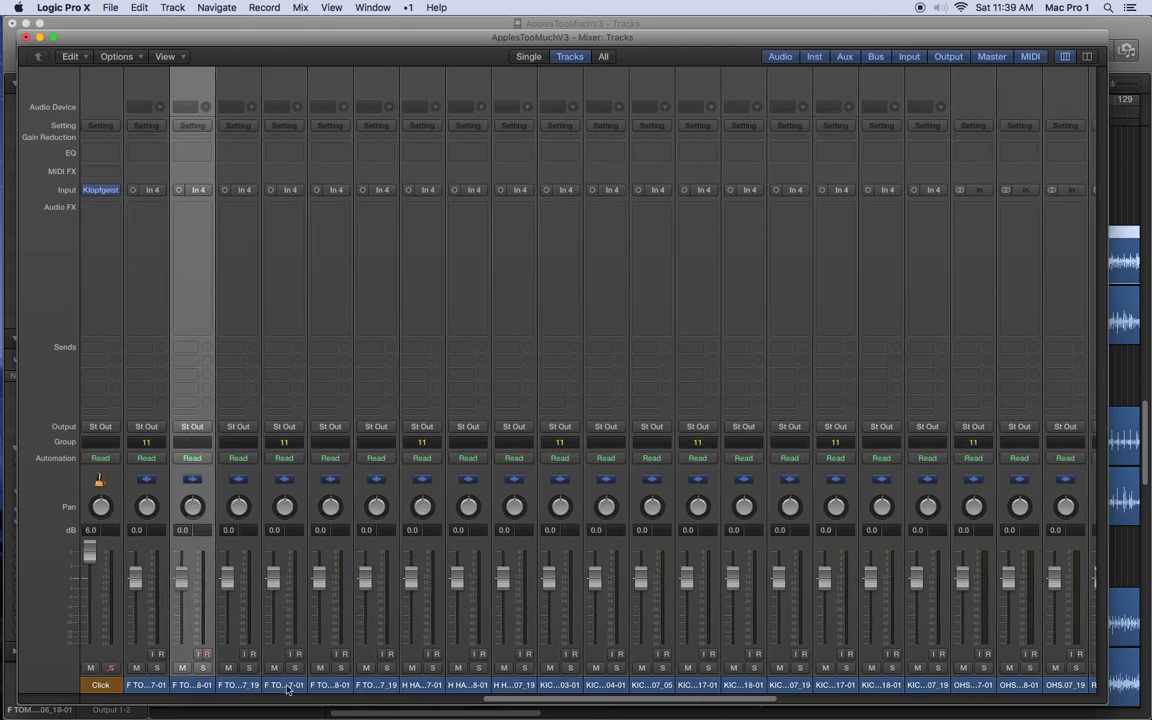
super+click(330, 686)
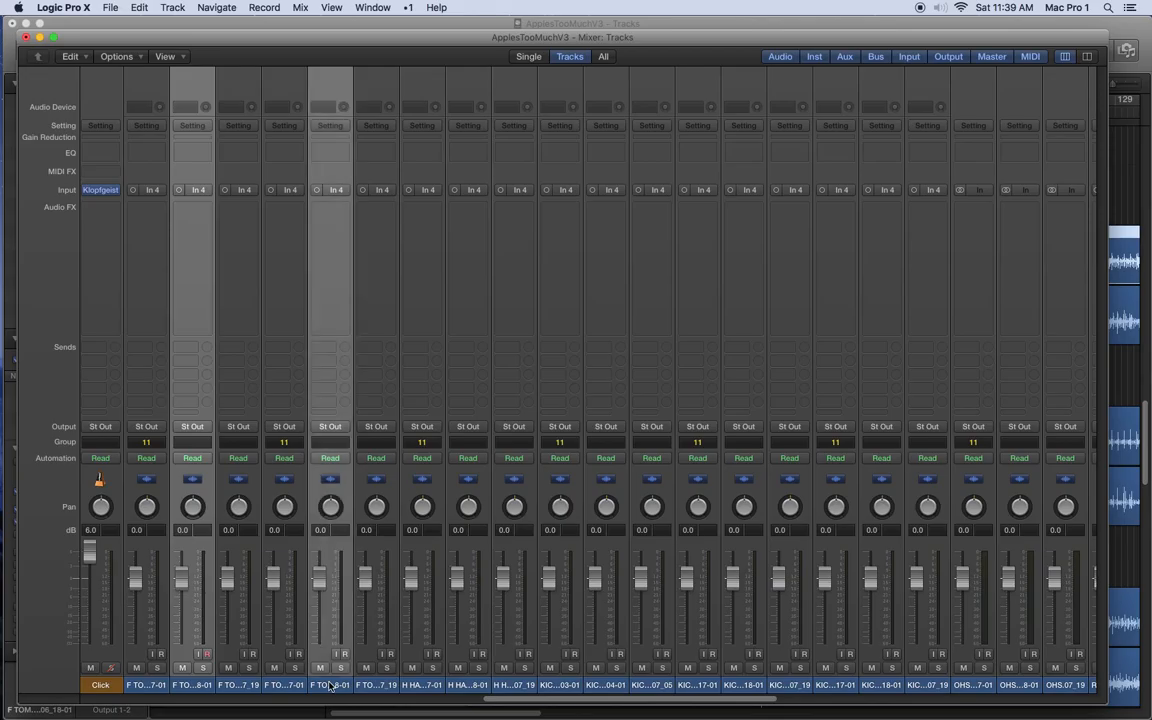
super+click(463, 686)
super+click(612, 686)
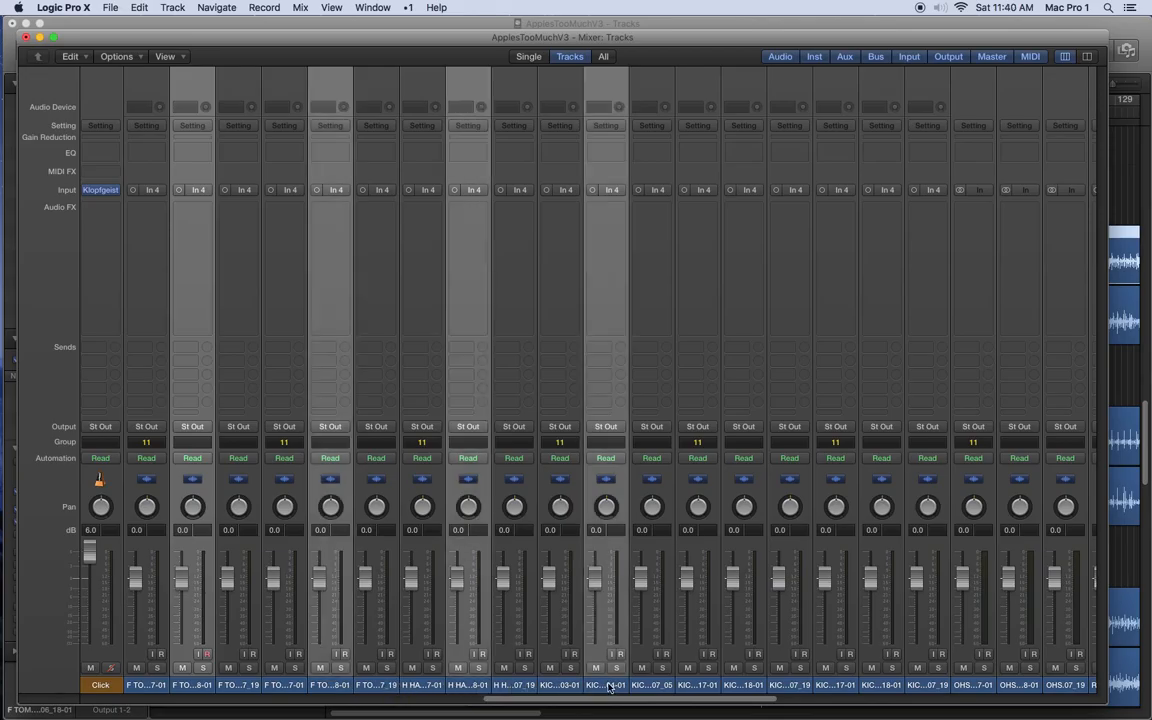
scroll(608, 688, right, 2)
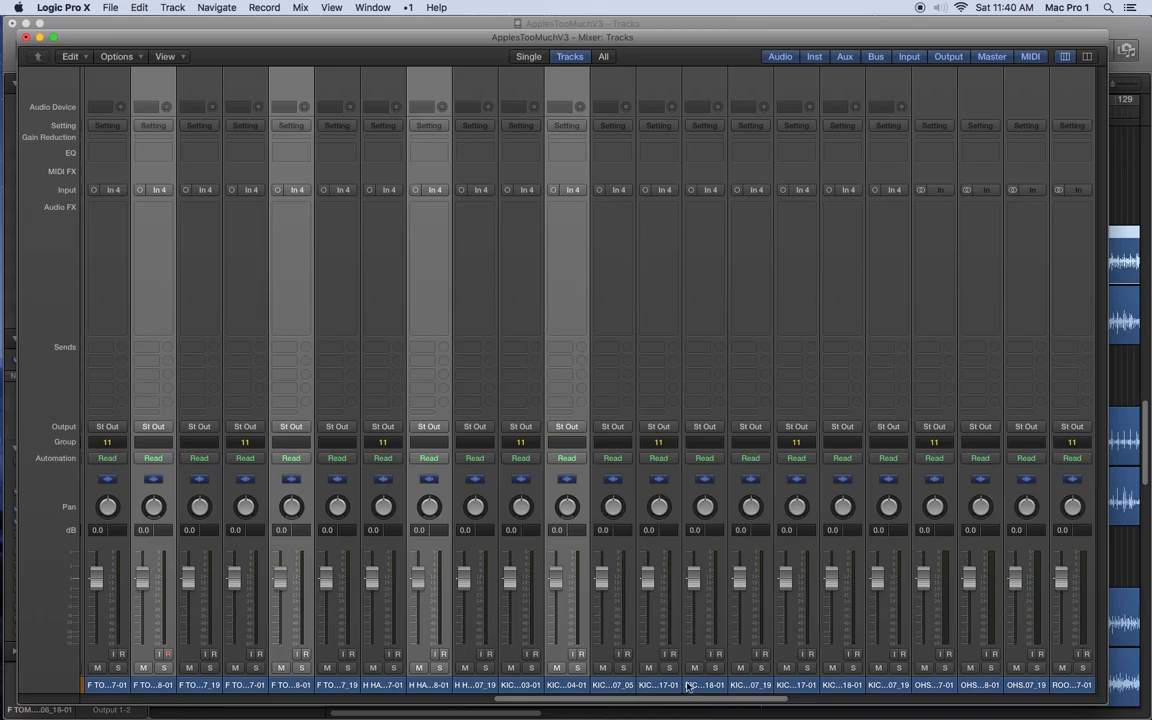
super+click(704, 686)
scroll(720, 688, right, 2)
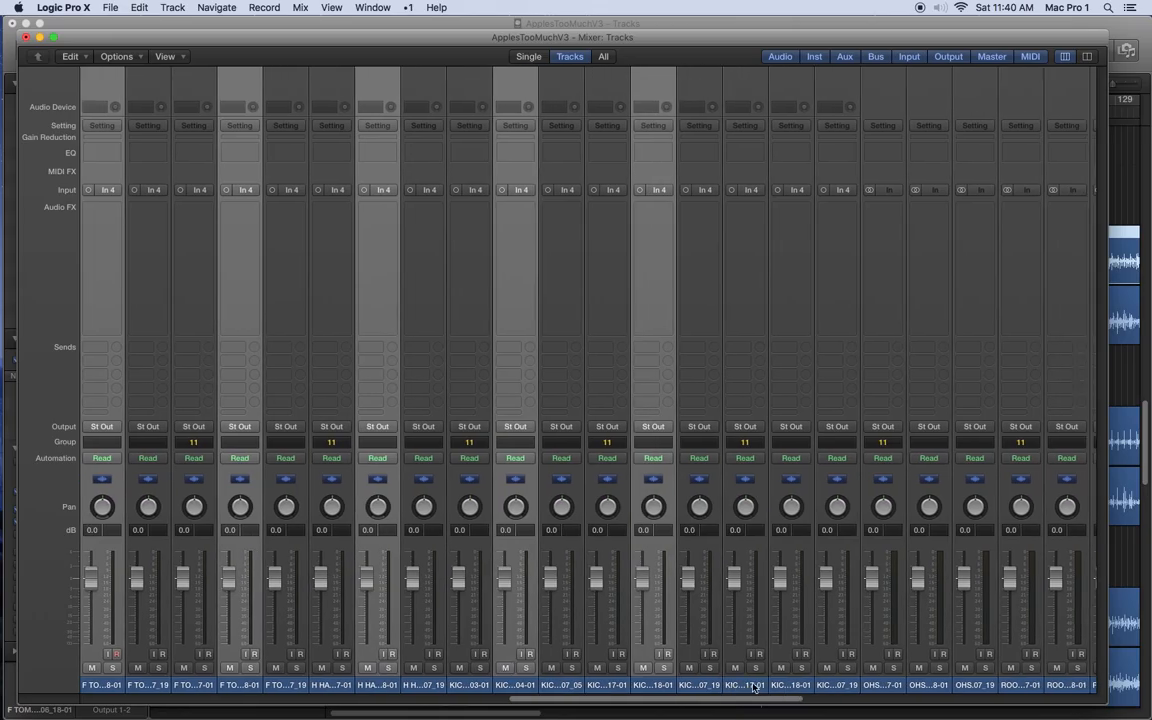
super+click(802, 686)
scroll(805, 688, right, 4)
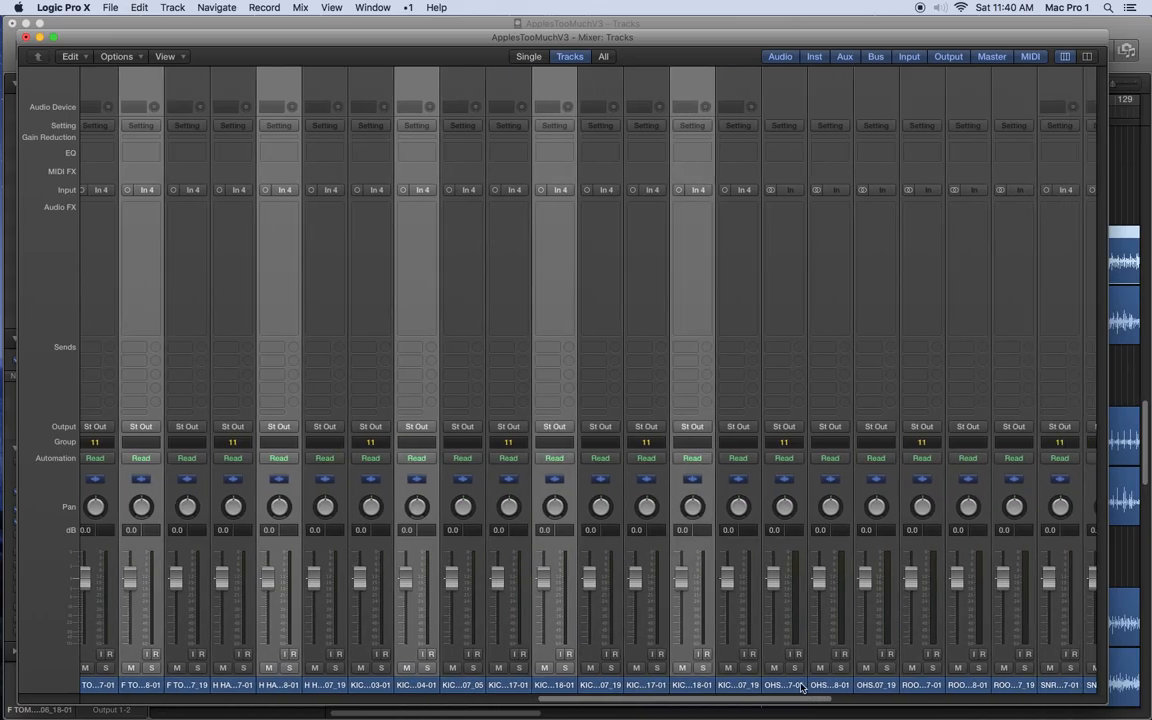
super+click(818, 686)
scroll(830, 688, right, 4)
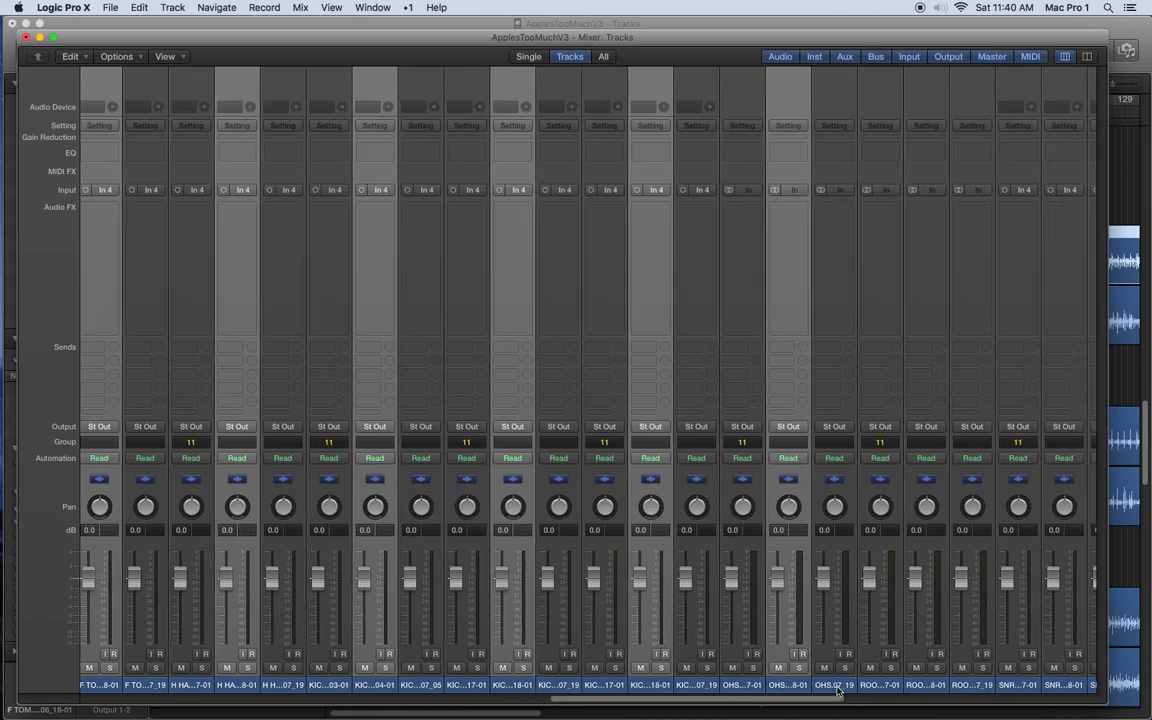
super+click(874, 686)
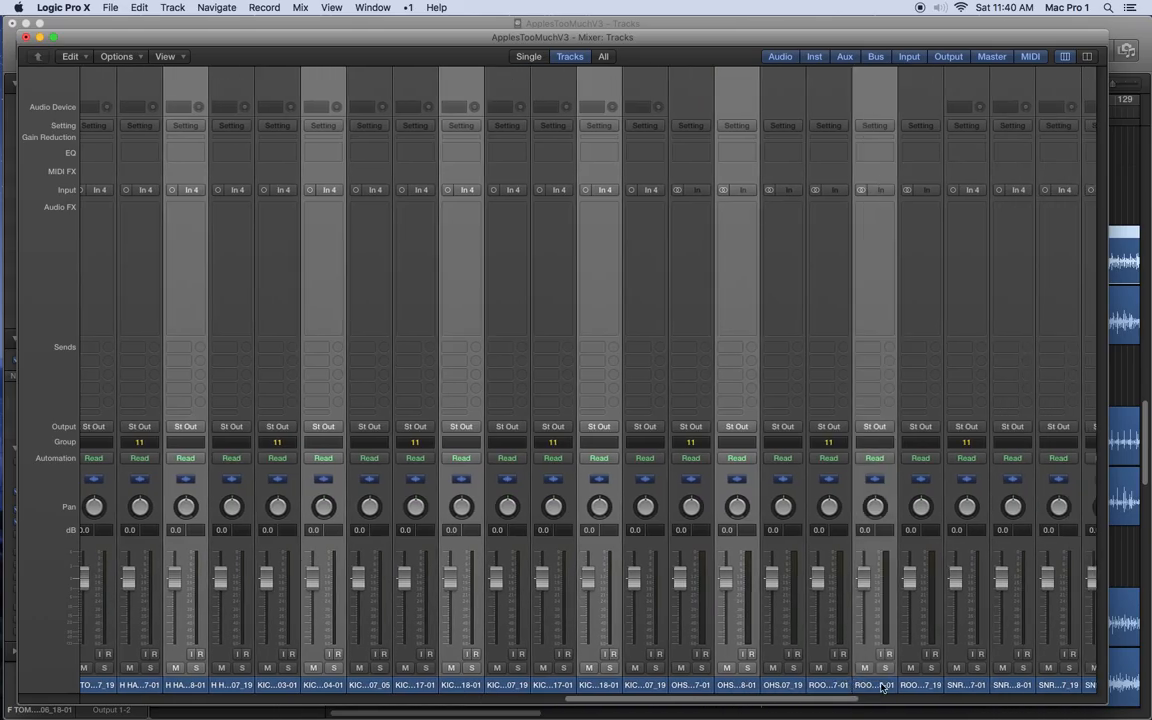
scroll(880, 688, right, 8)
super+click(806, 686)
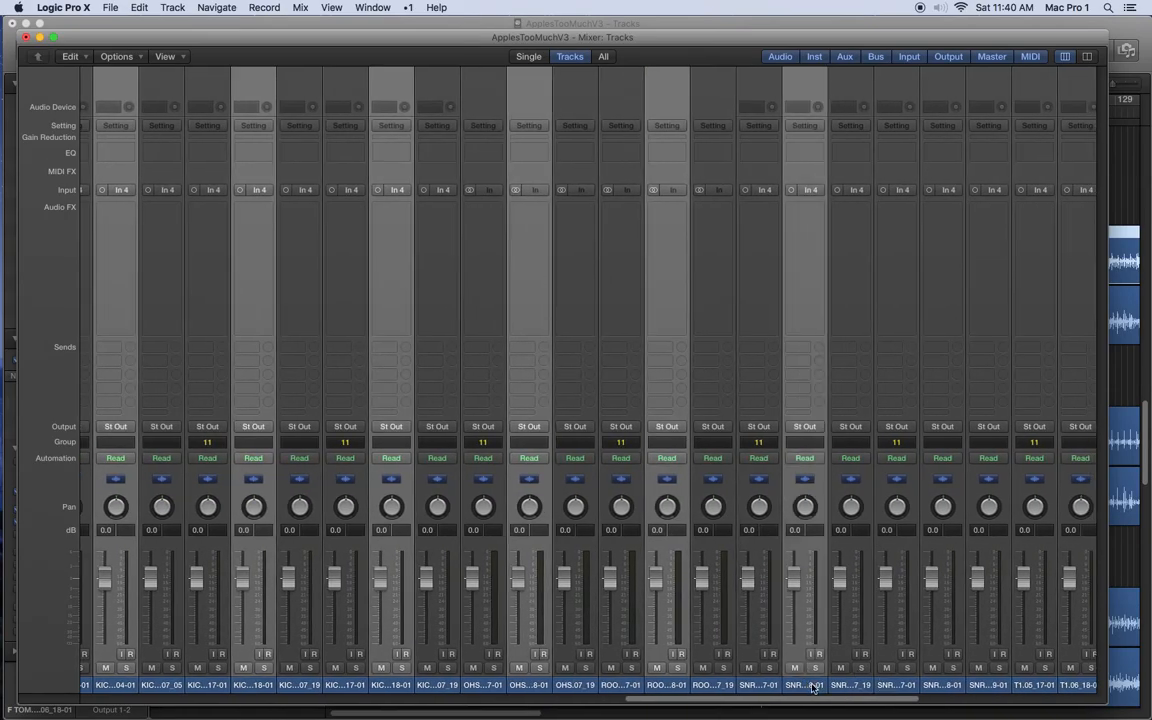
scroll(880, 680, right, 2)
super+click(912, 686)
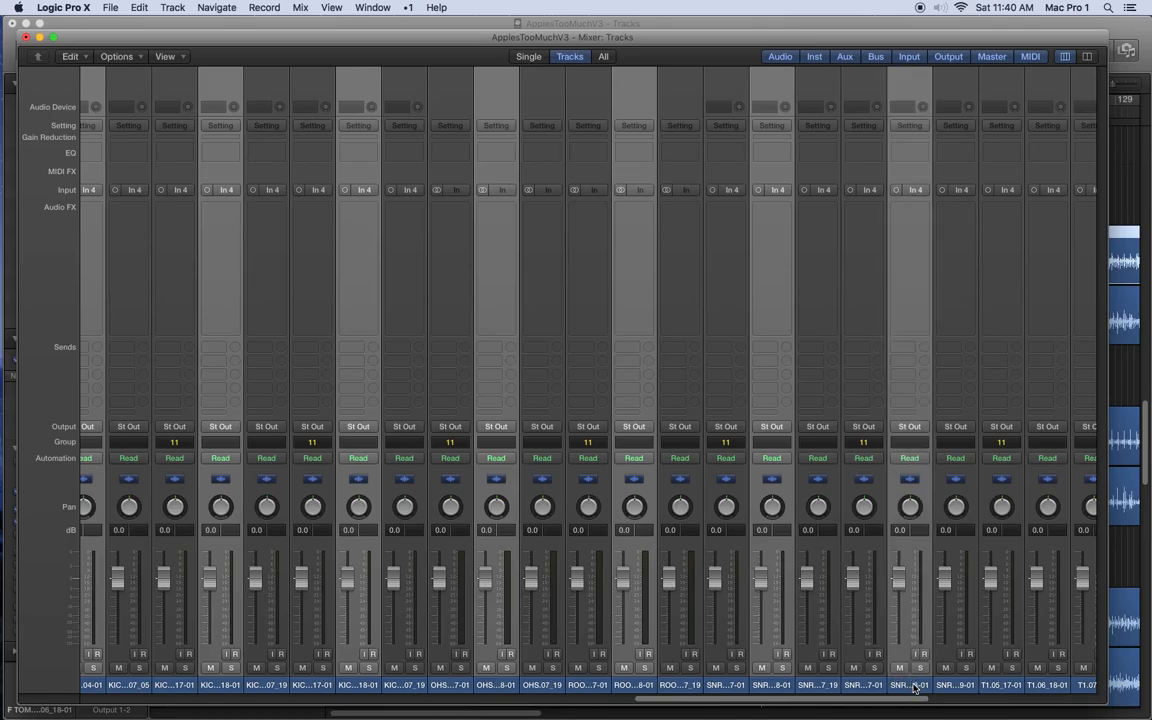
scroll(913, 688, right, 8)
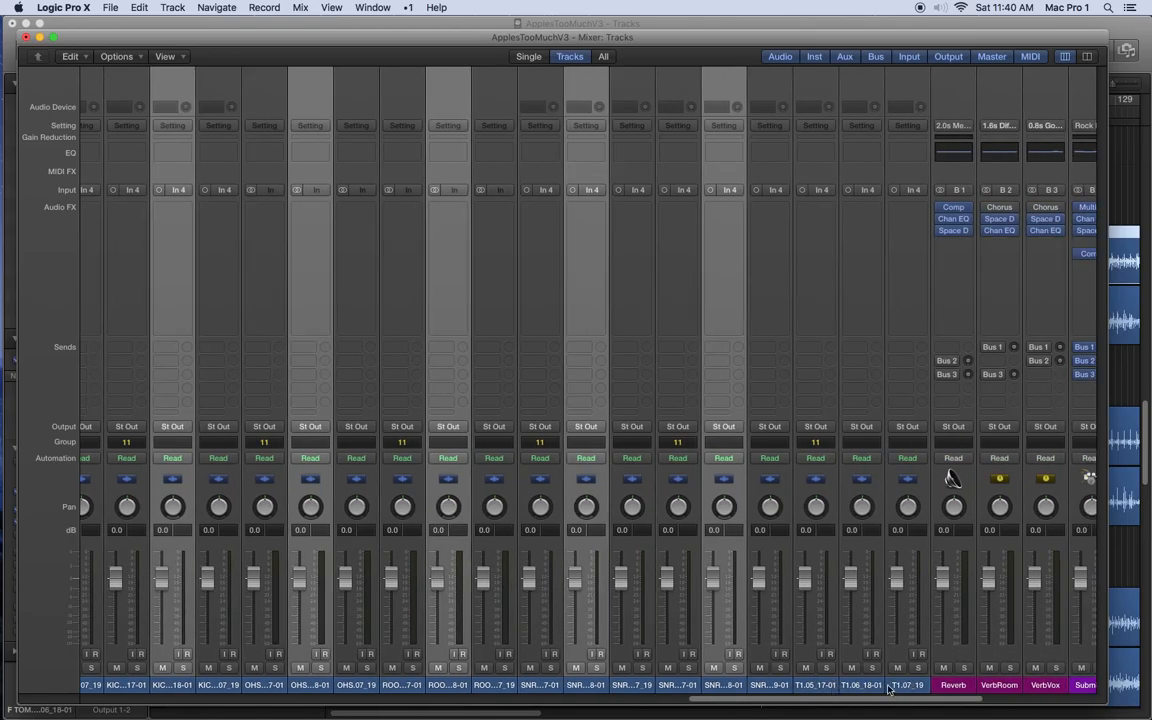
super+click(872, 686)
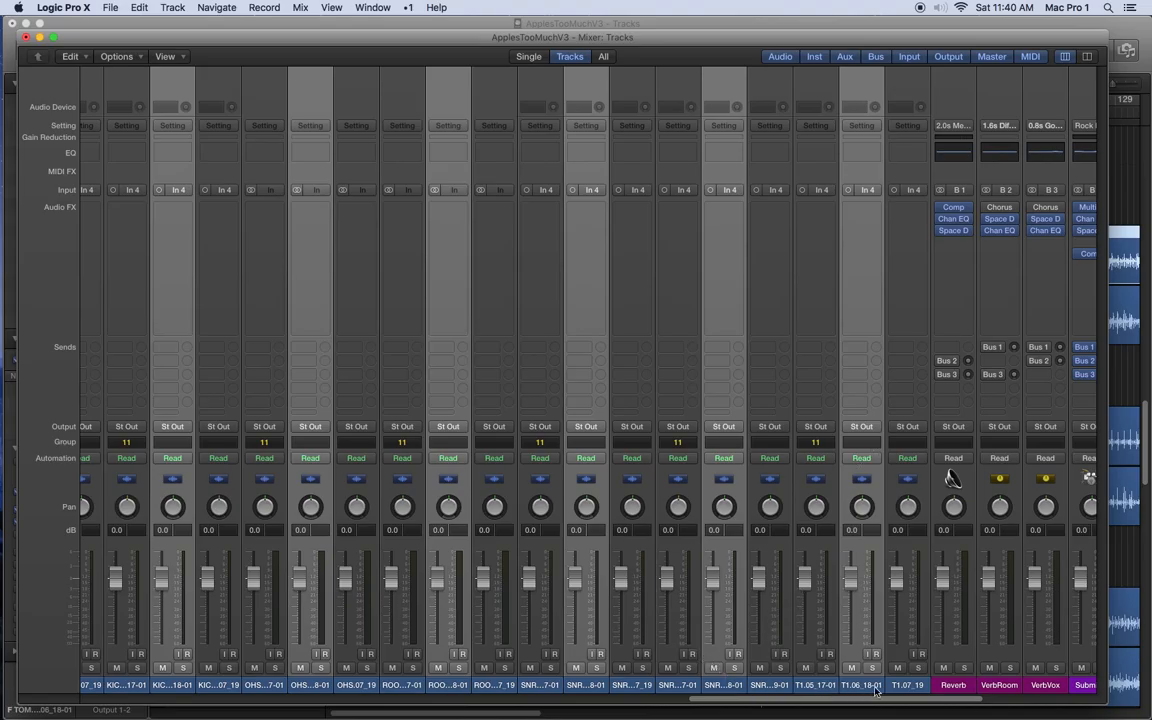
click(874, 442)
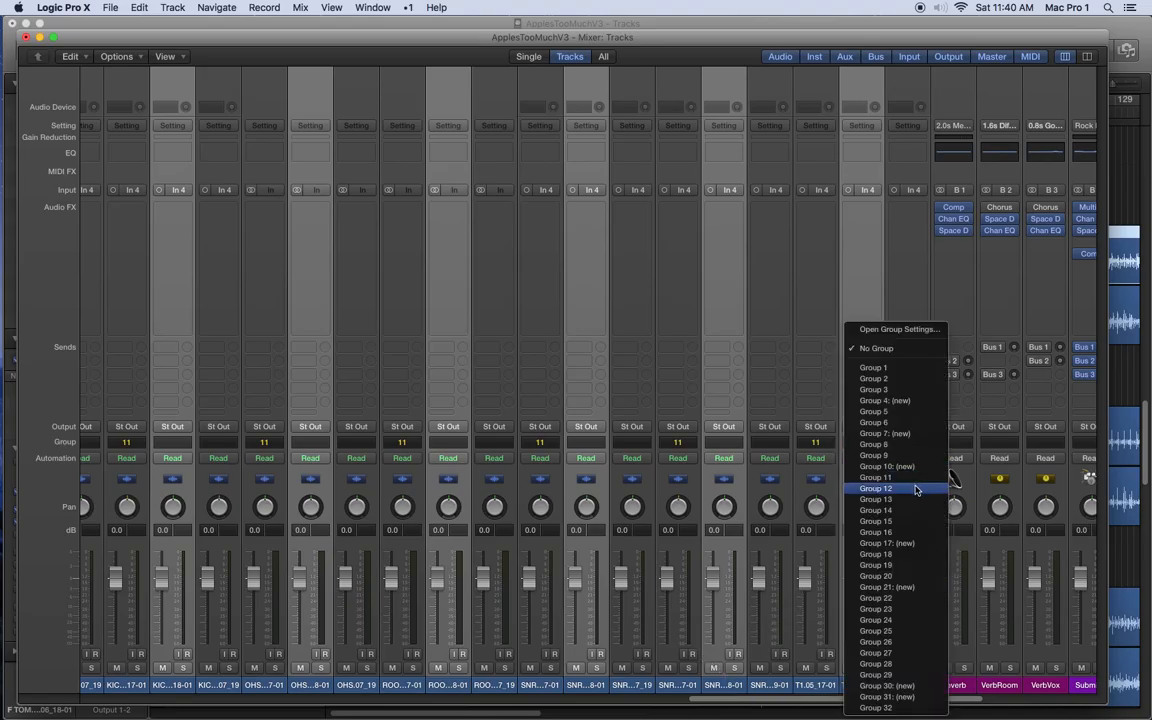
click(915, 489)
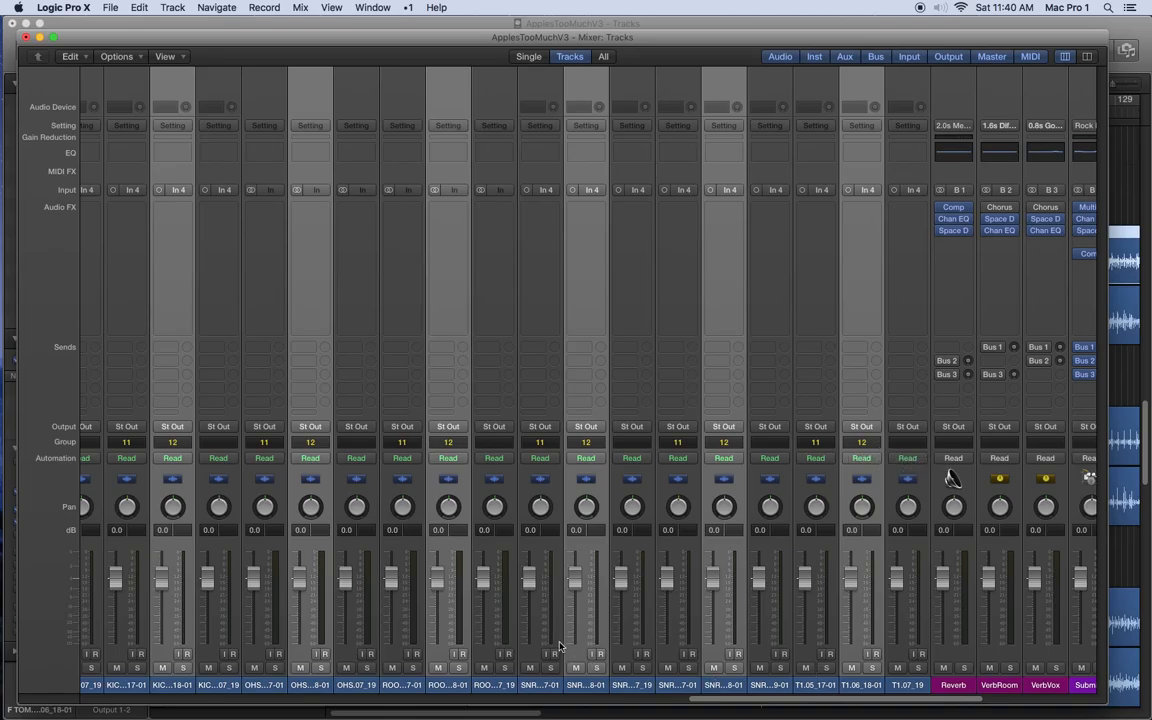
Assign the 07_19 take strips of the floor toms, hi-hat, kicks, OHS, ROO, snare and T1, plus KIC…07_05 and SNR…9-01, to Group 13.
scroll(560, 645, left, 5)
scroll(560, 645, left, 3)
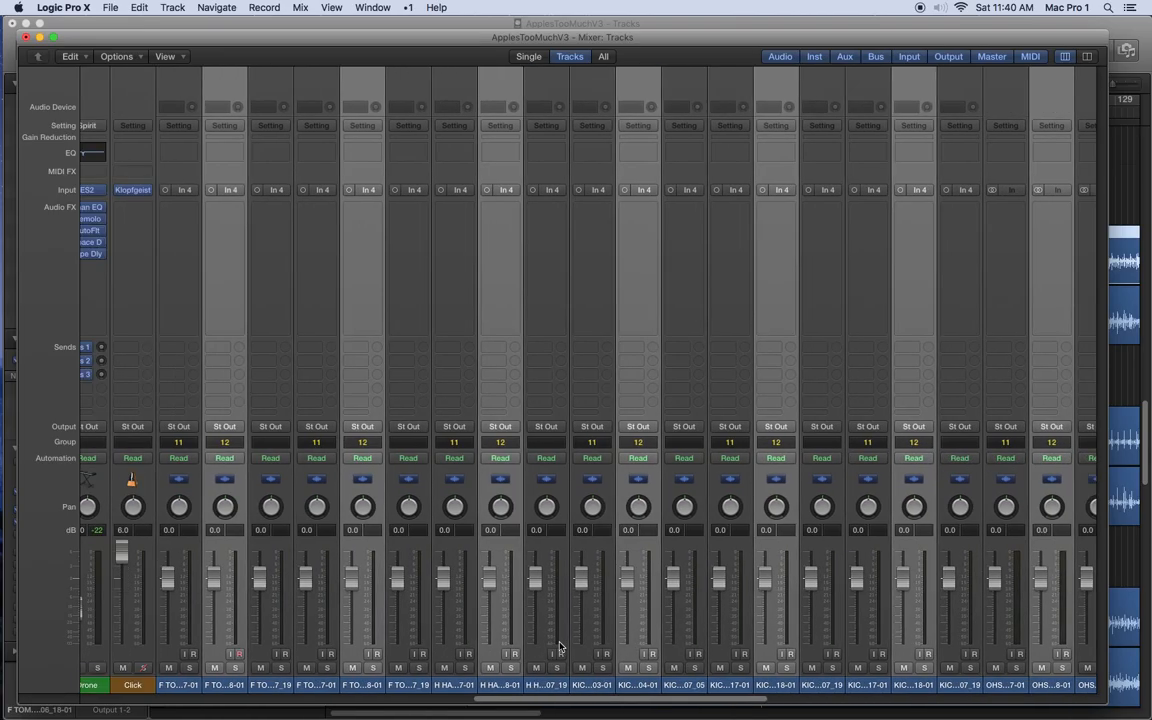
scroll(560, 648, left, 2)
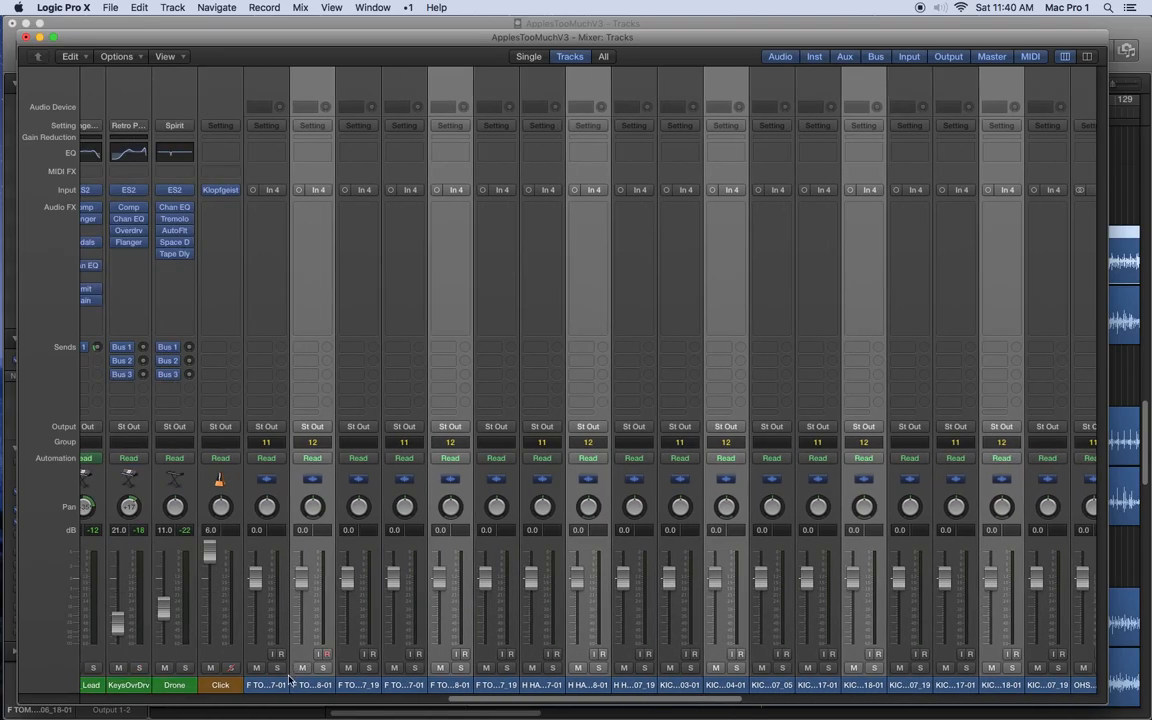
click(360, 688)
super+click(496, 686)
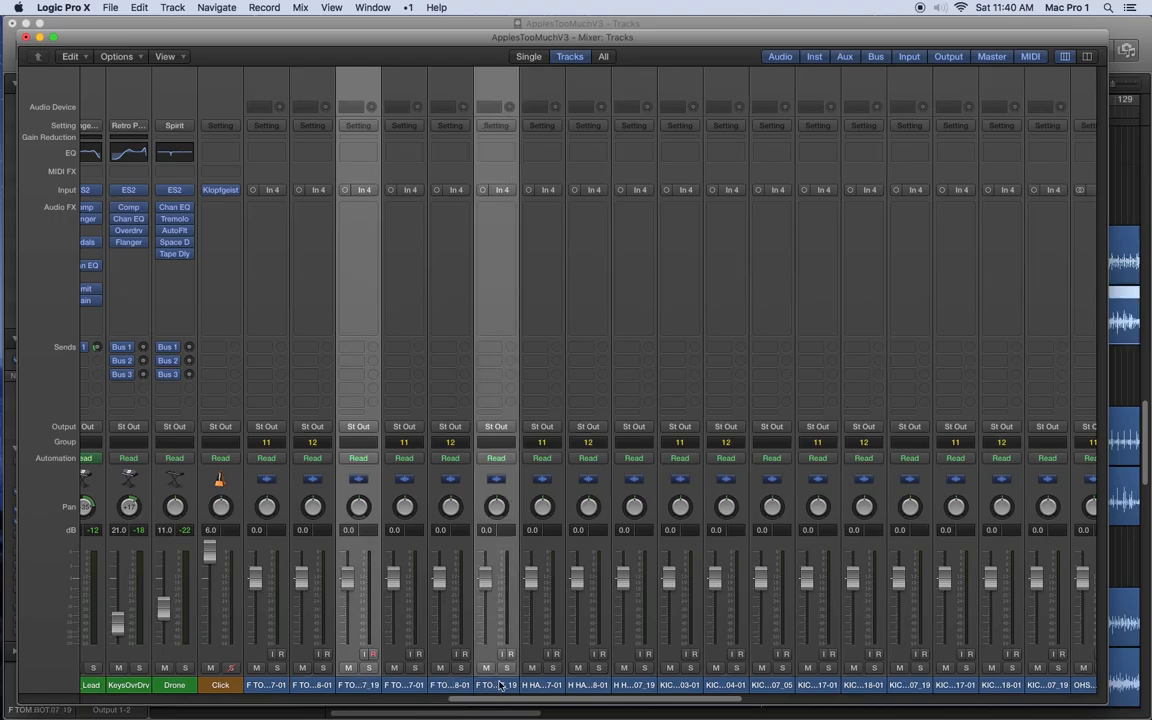
super+click(634, 686)
super+click(772, 686)
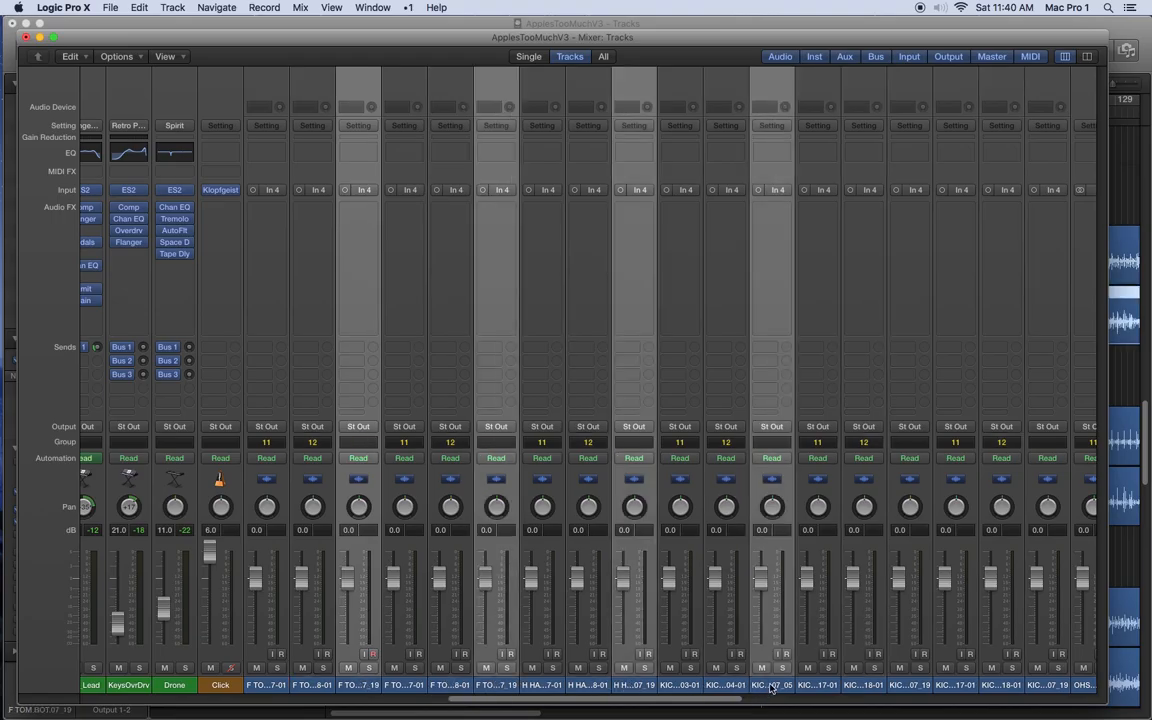
super+click(914, 686)
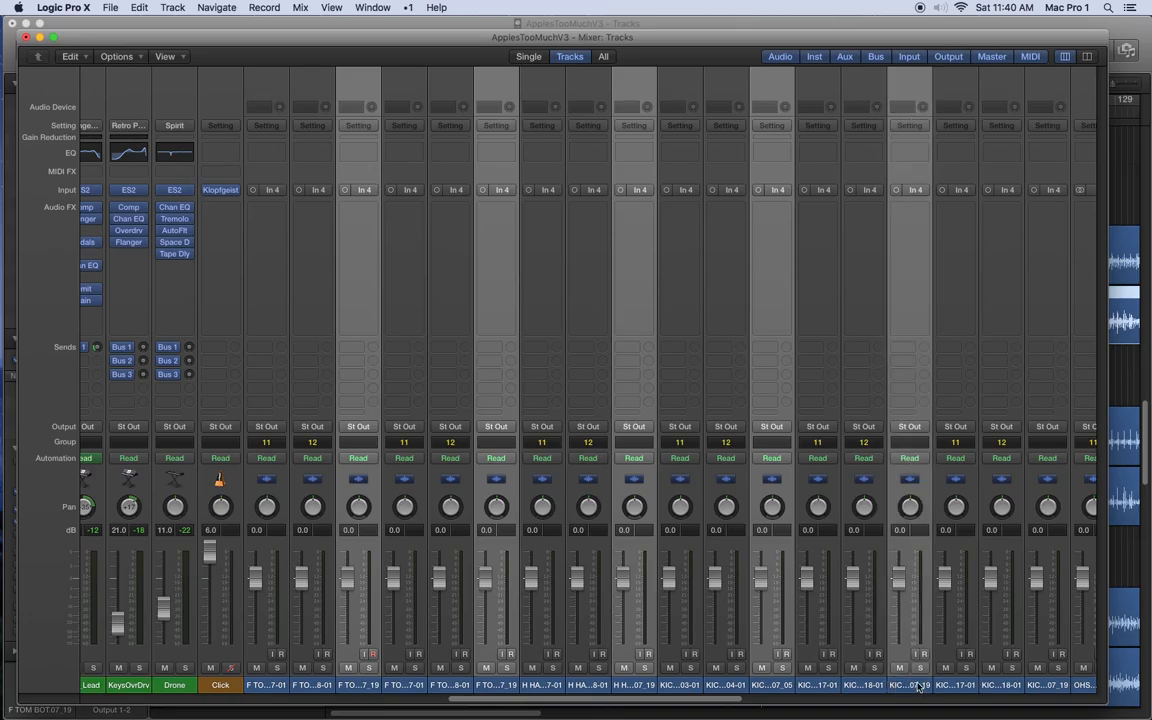
scroll(918, 686, right, 5)
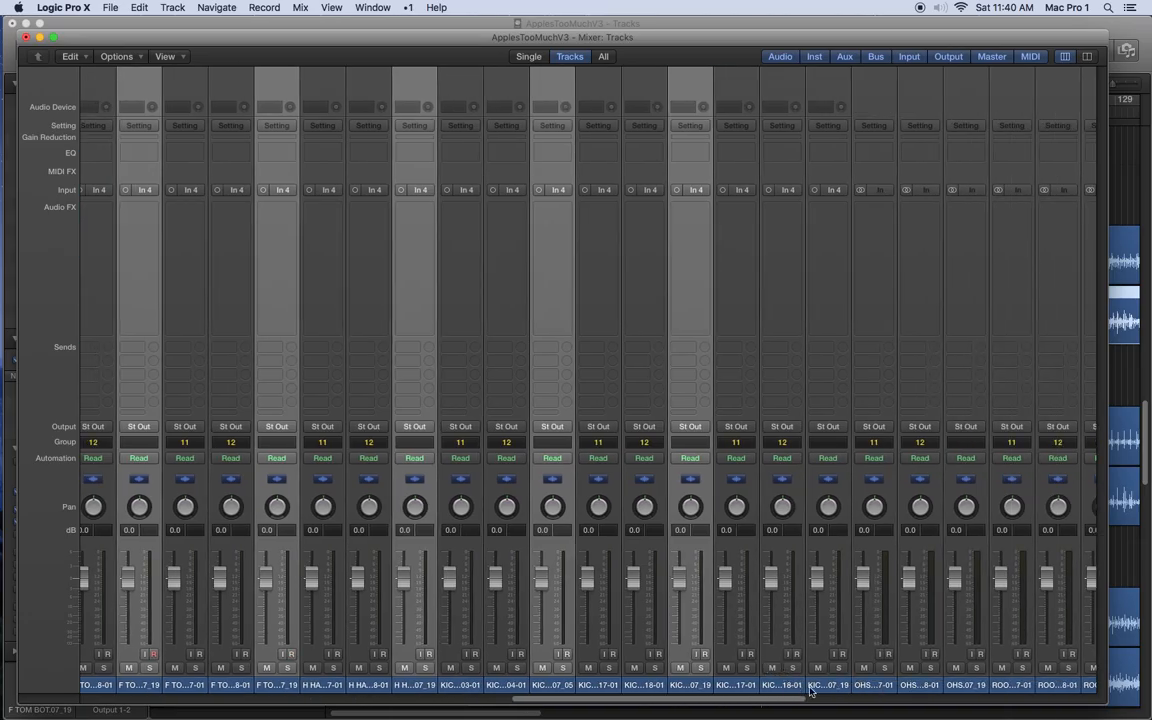
super+click(833, 687)
scroll(862, 686, right, 1)
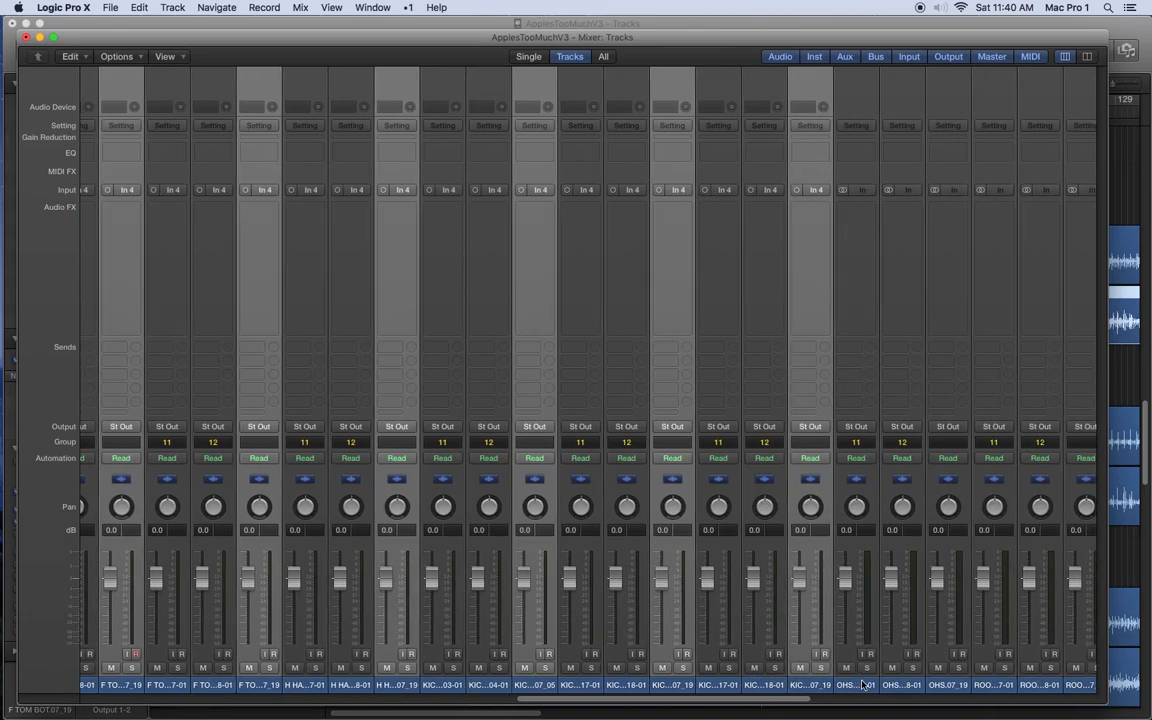
super+click(928, 688)
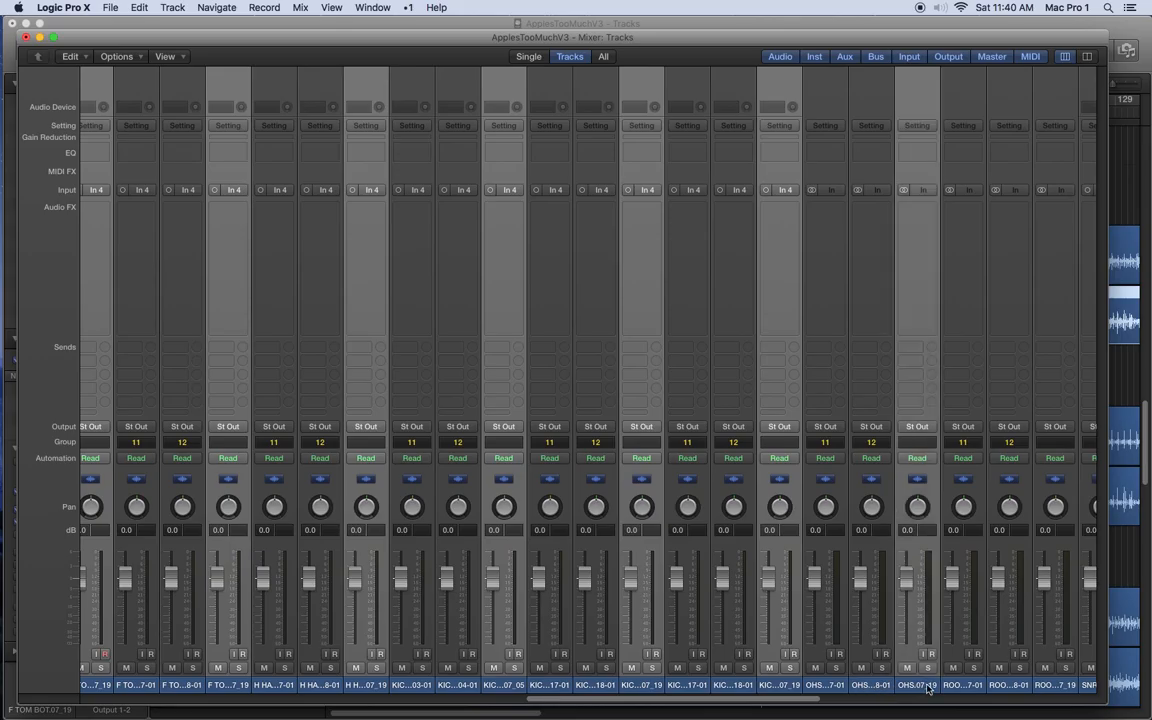
scroll(928, 688, right, 4)
super+click(880, 687)
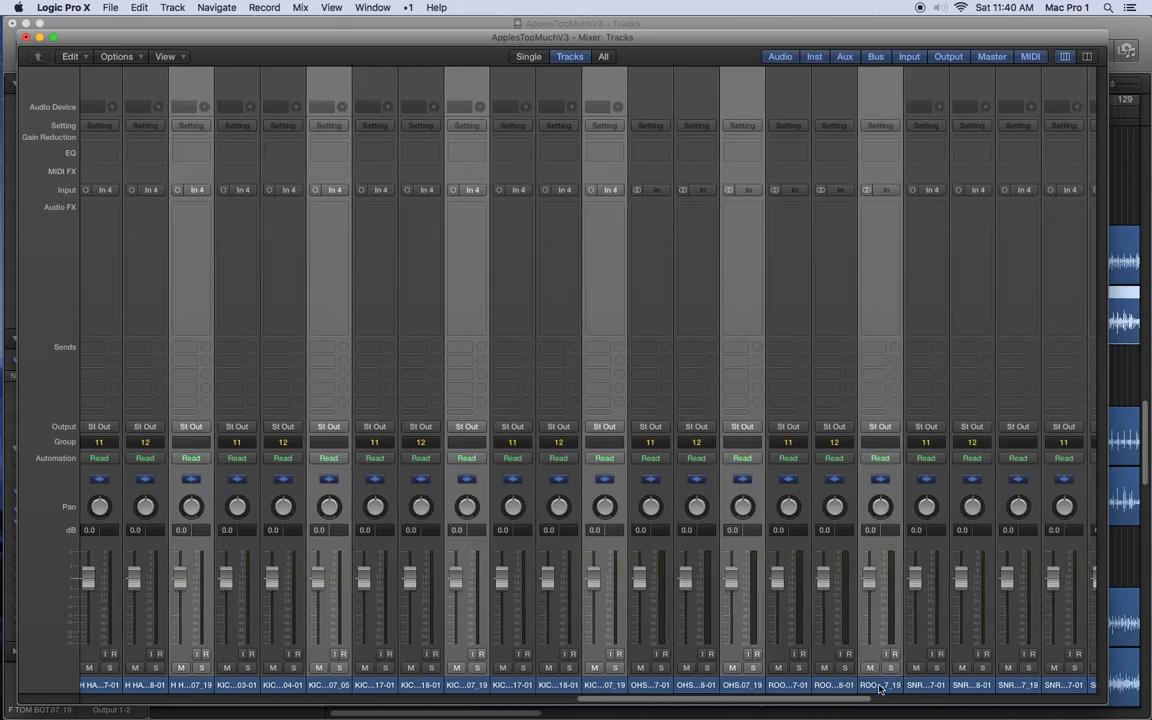
super+click(1015, 688)
scroll(1015, 688, right, 5)
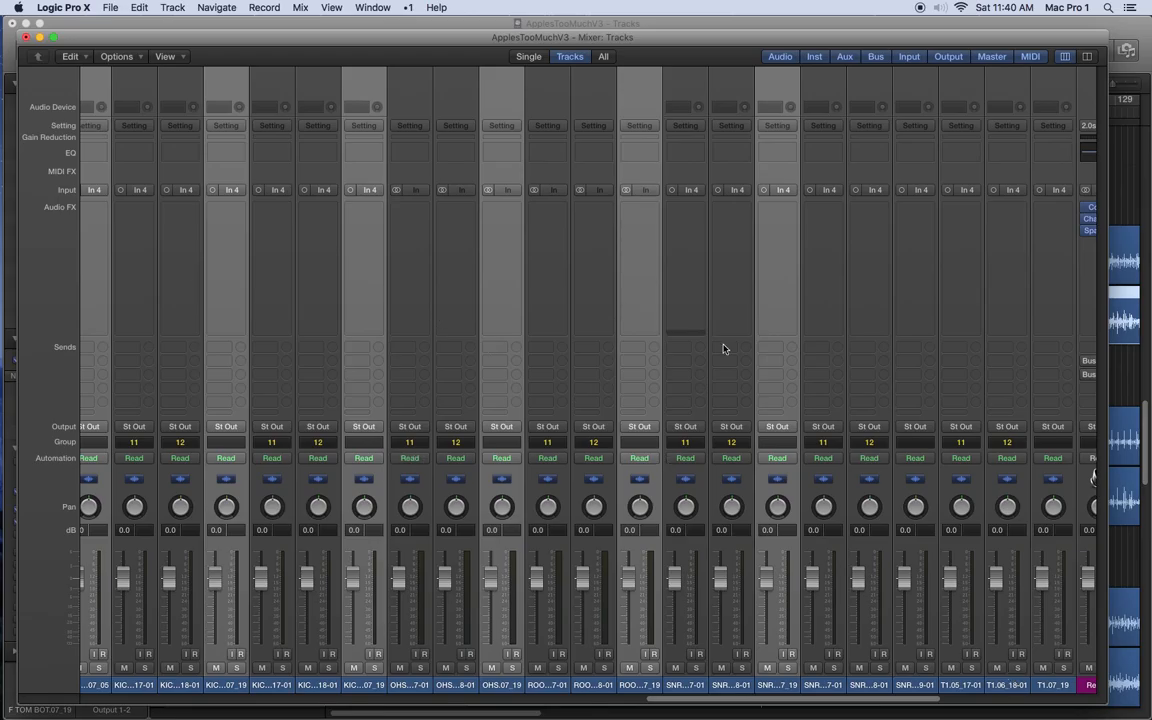
super+click(913, 687)
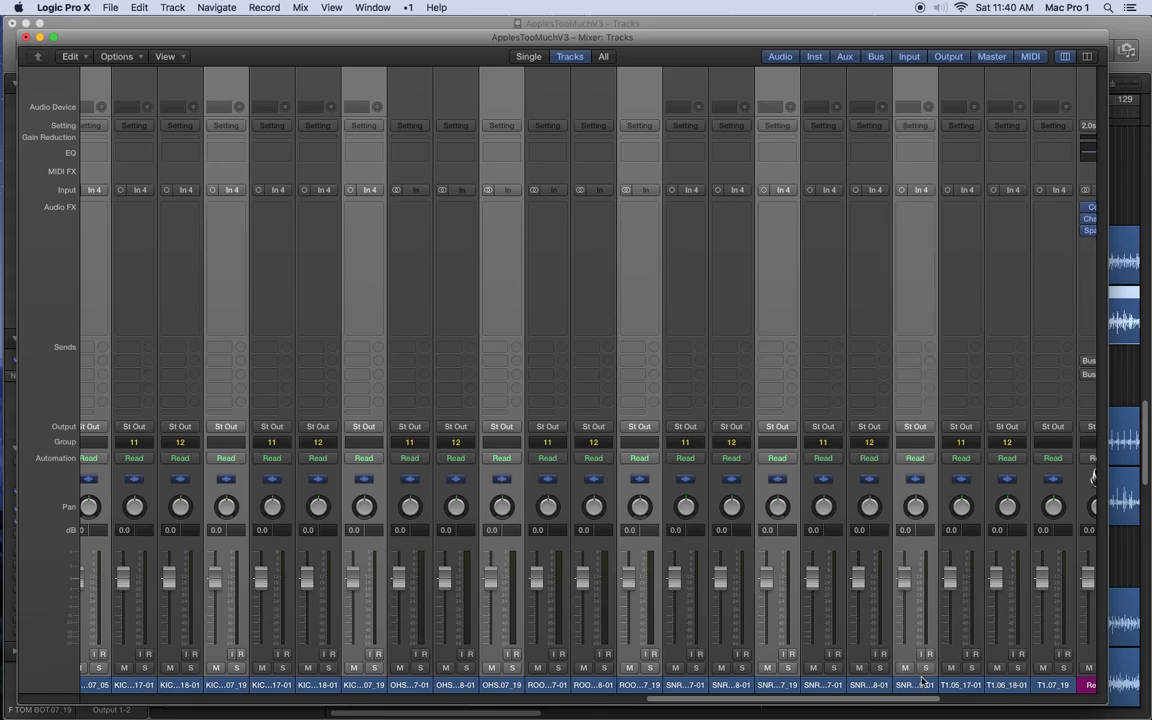
super+click(1055, 687)
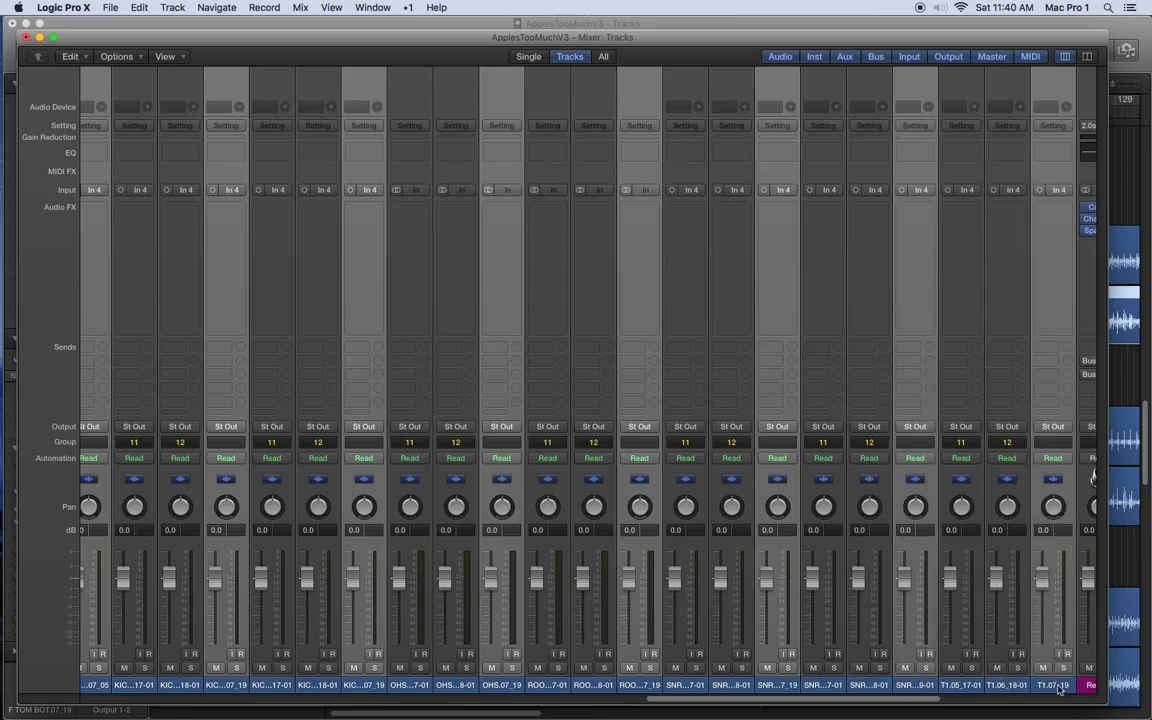
click(1065, 442)
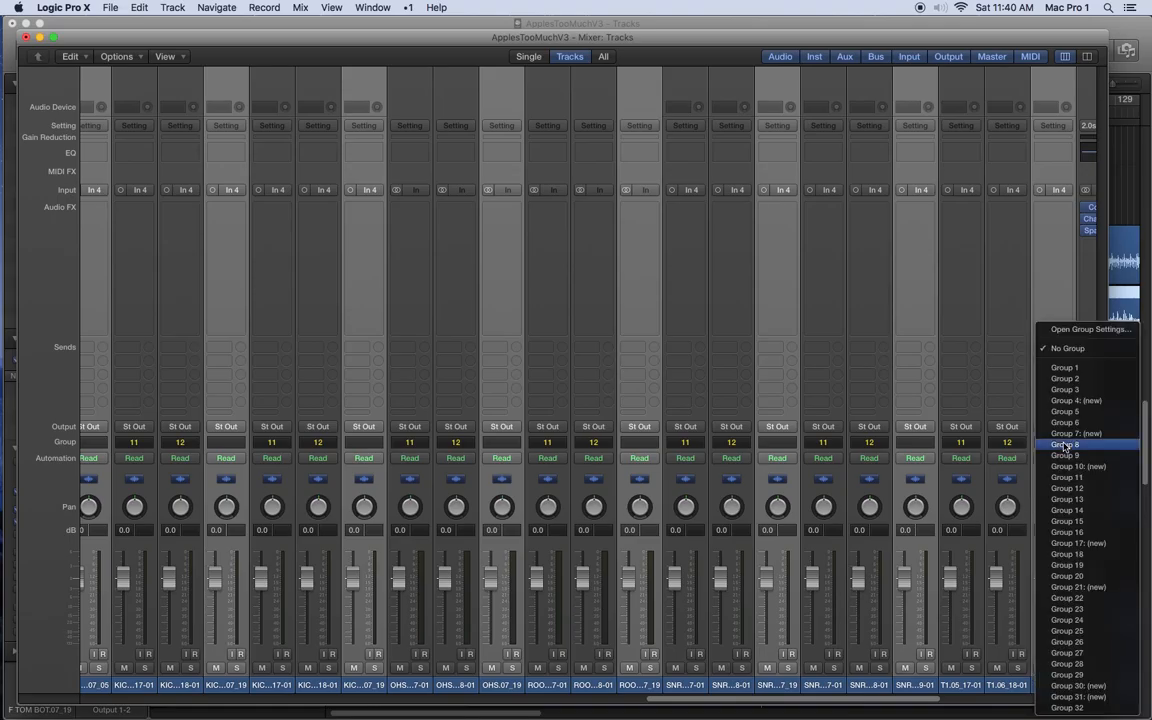
click(1096, 502)
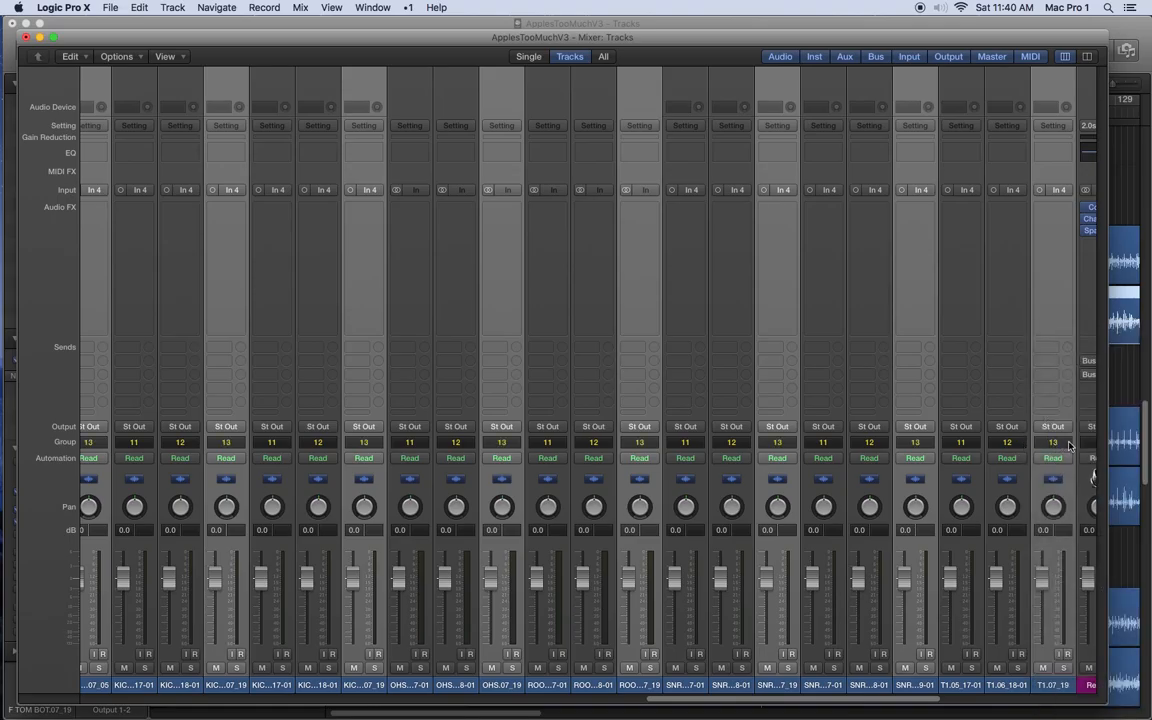
In the group settings, name Group 11 "Ending".
click(1070, 443)
click(1080, 329)
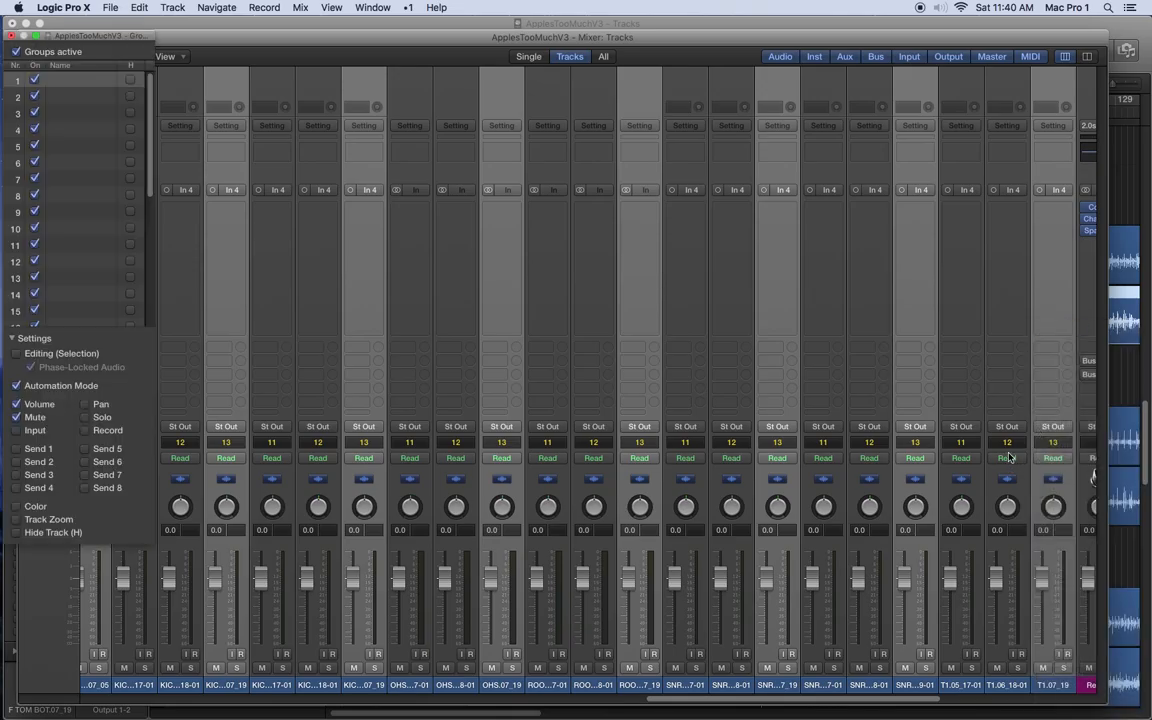
click(1010, 443)
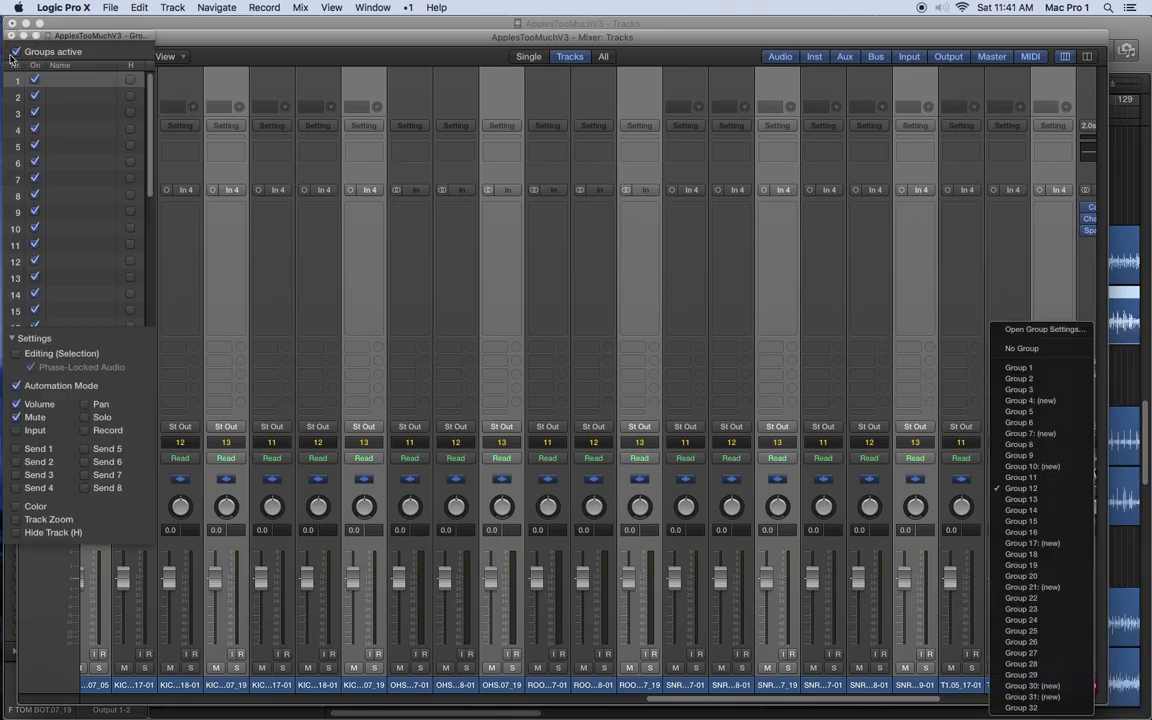
click(24, 222)
double_click(72, 248)
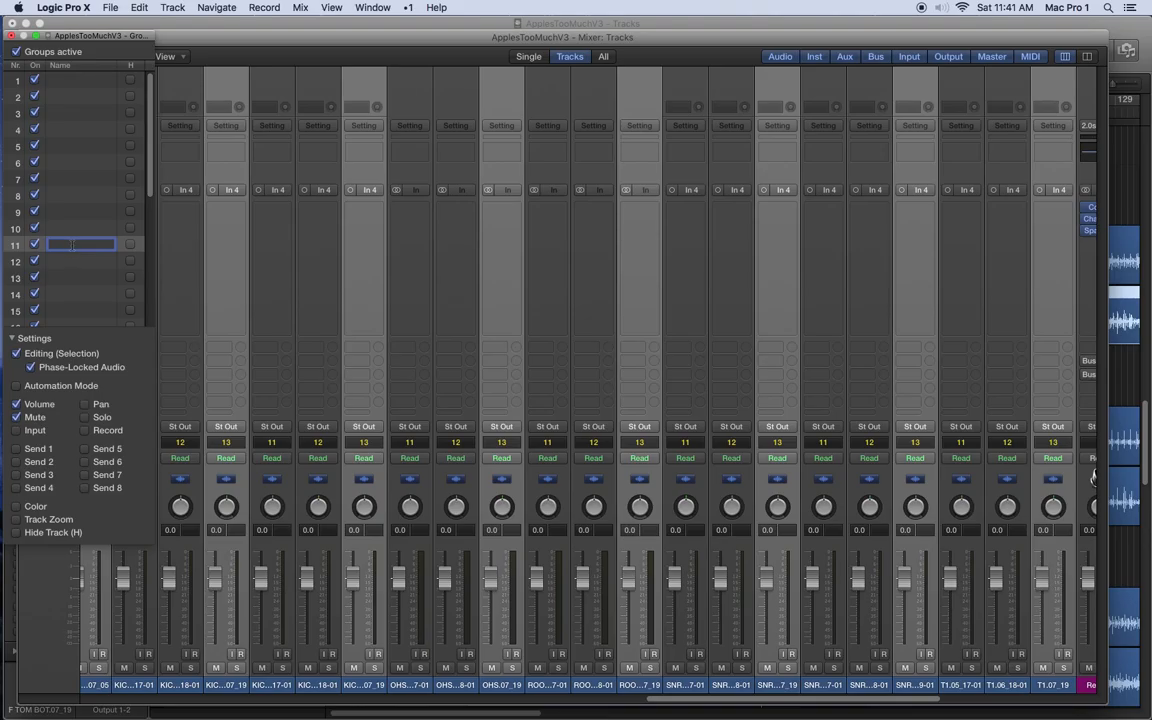
text(Ending)
Name Group 12 "FullTake1" and Group 13 "FullTake2".
double_click(68, 261)
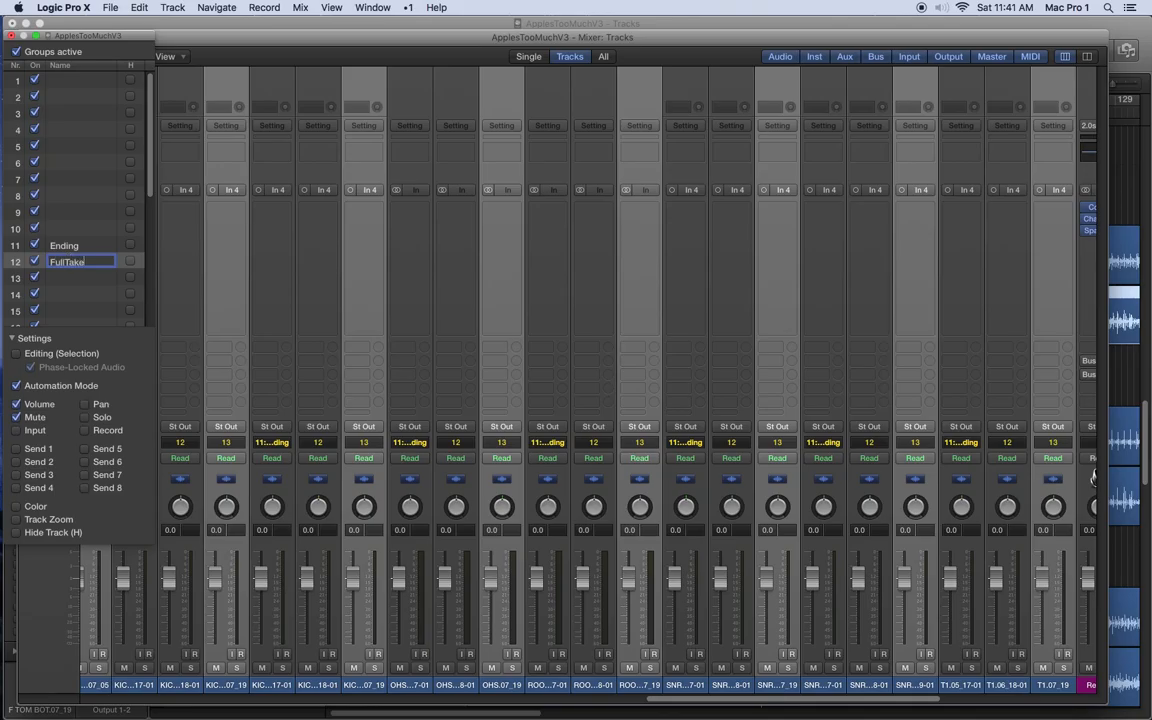
text(FullTake1)
key(Return)
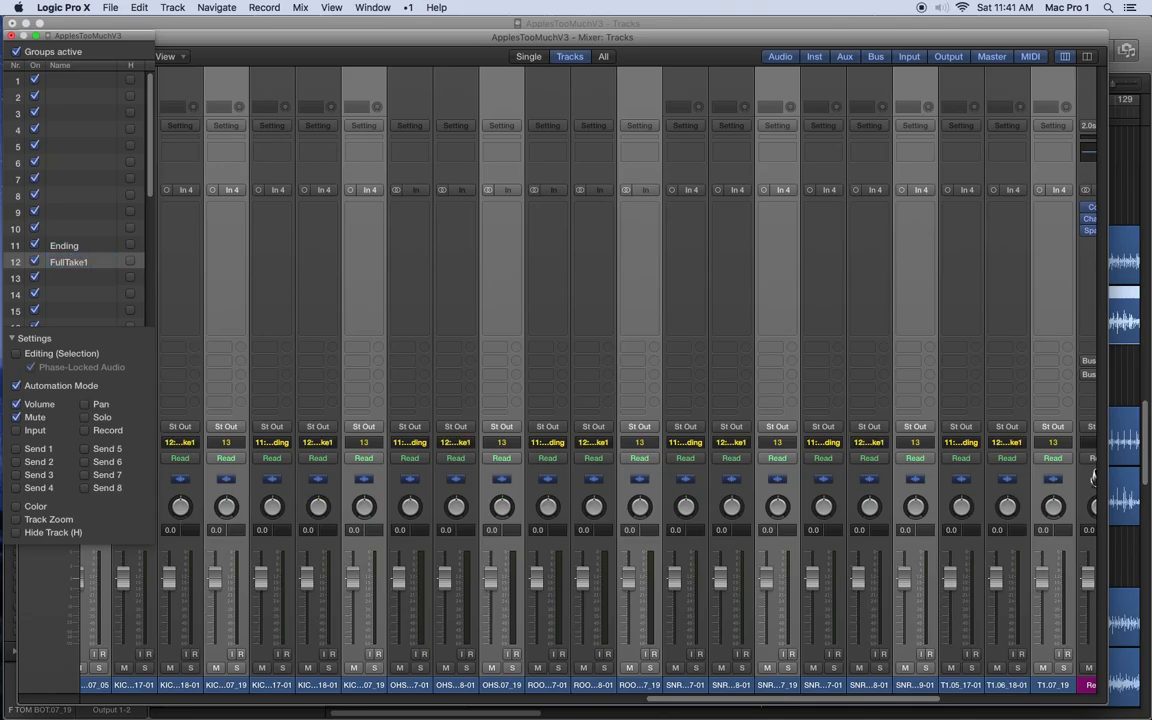
double_click(68, 278)
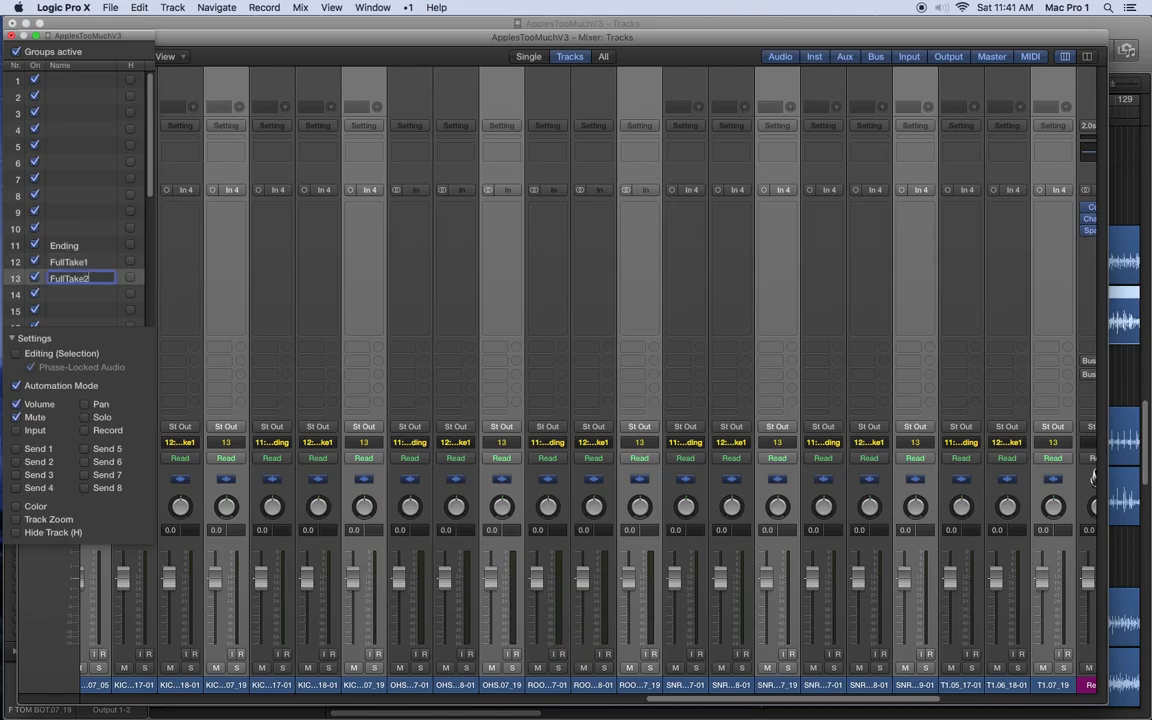
text(FullTake2)
key(Return)
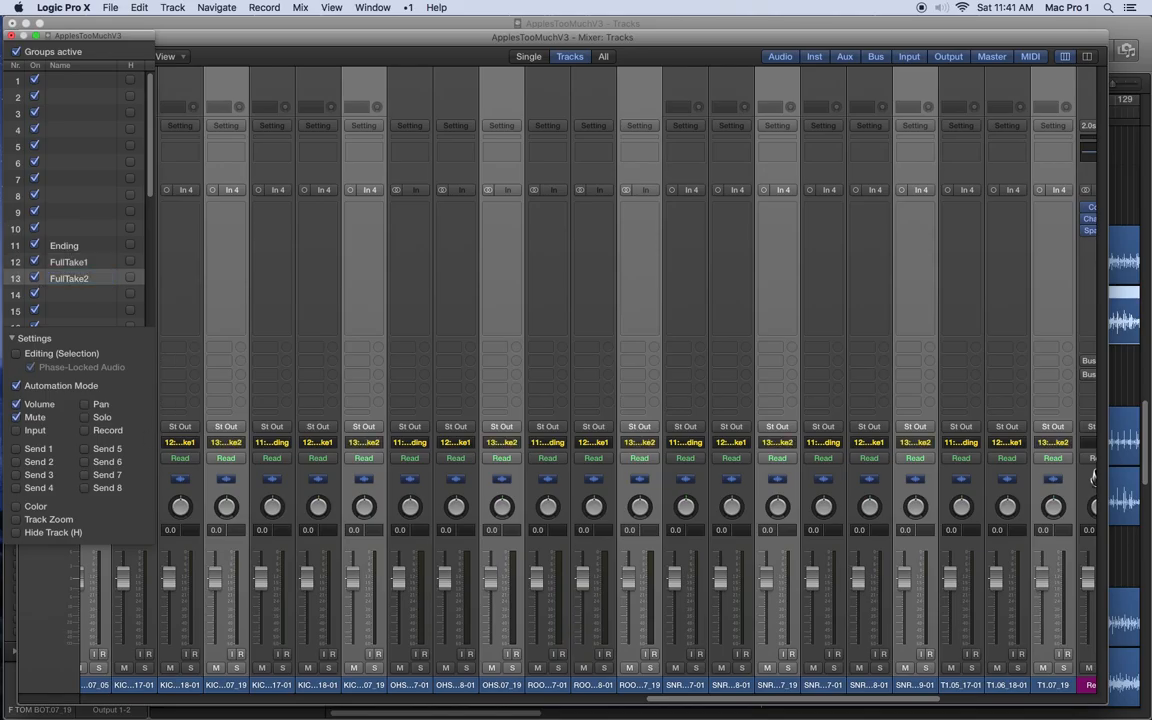
Enable Editing (Selection) for the FullTake1 and FullTake2 groups.
click(40, 261)
click(18, 355)
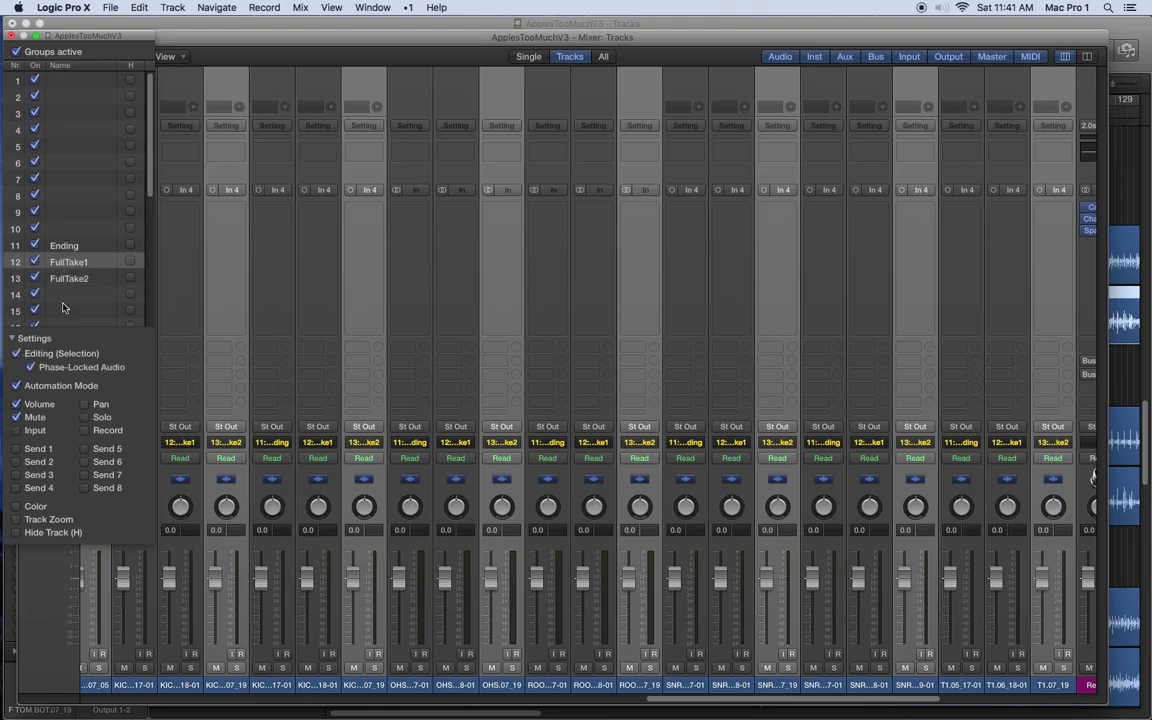
click(77, 281)
click(17, 355)
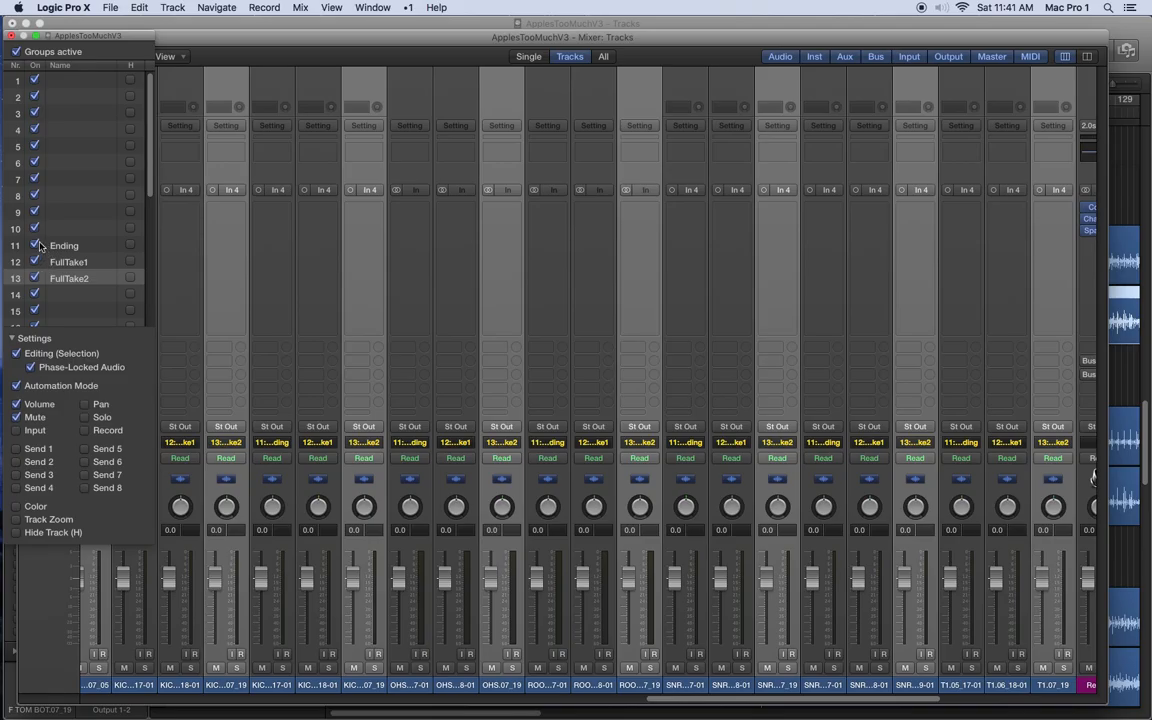
Review the settings of the Ending, FullTake1 and FullTake2 groups, and close the group settings and the Mixer.
click(88, 264)
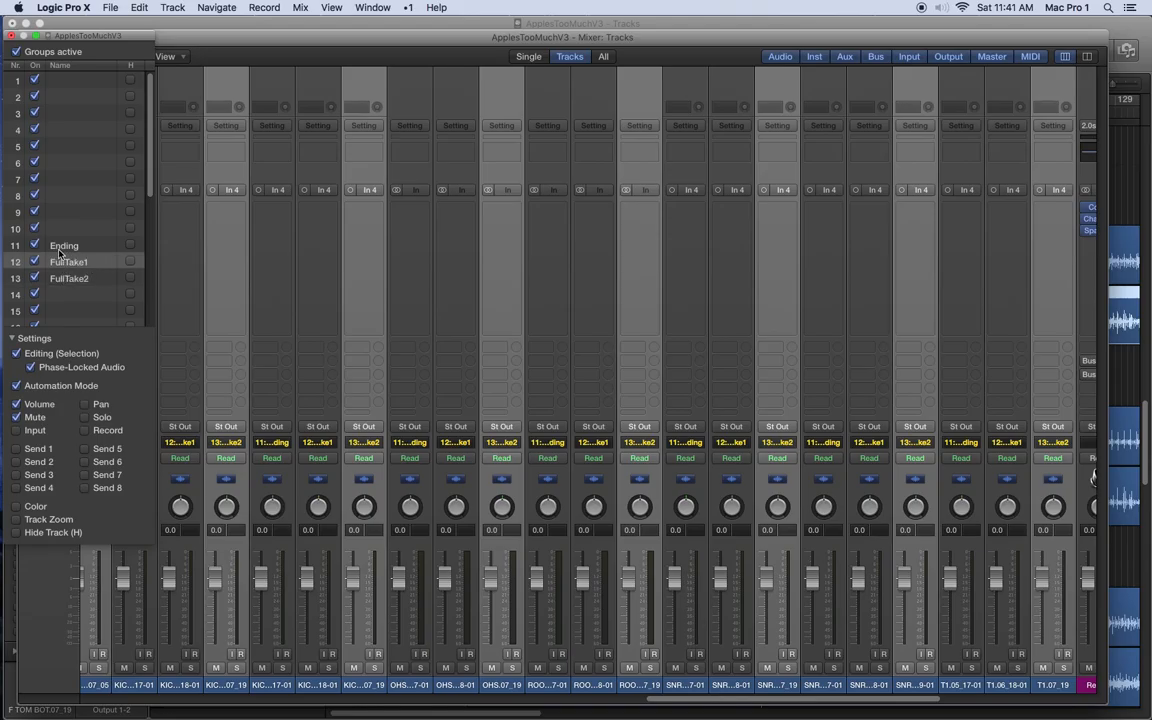
click(62, 247)
click(62, 265)
click(63, 279)
click(66, 263)
click(67, 249)
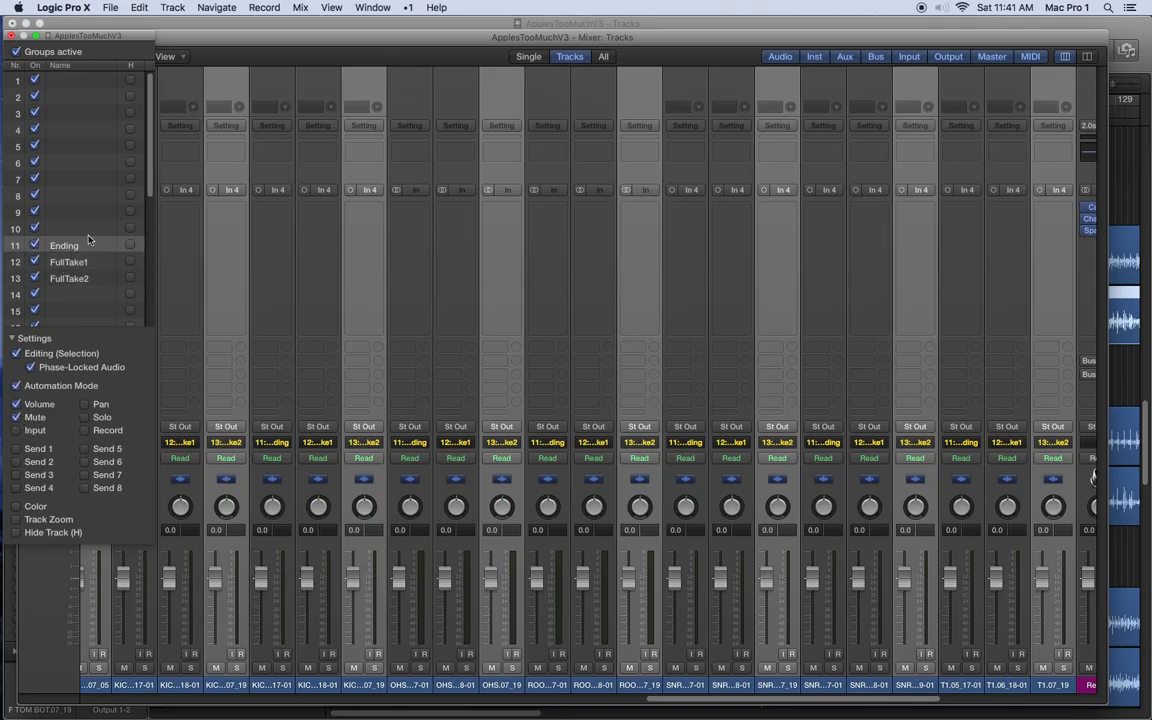
click(13, 37)
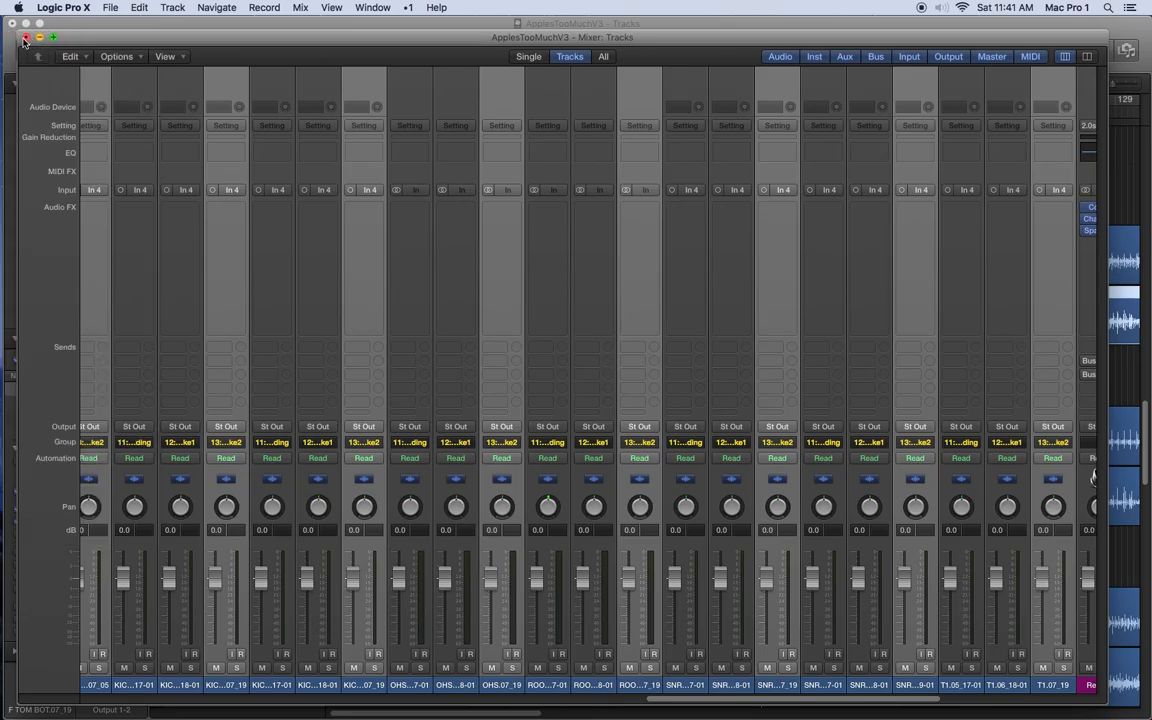
key(x)
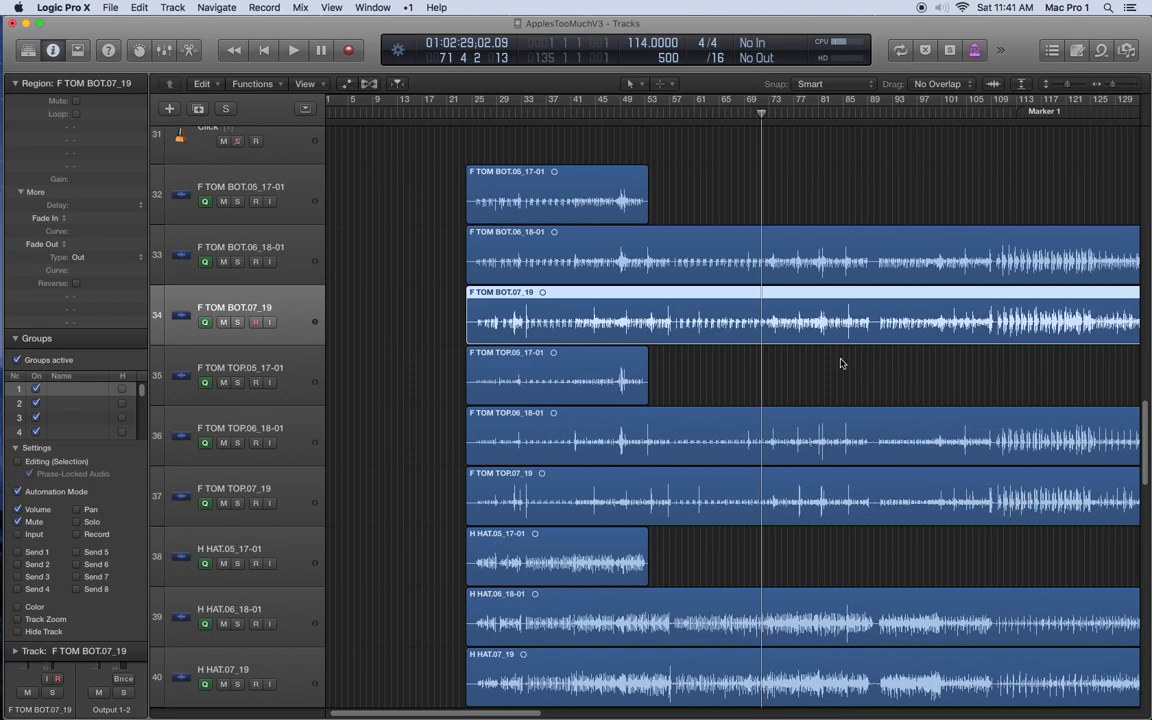
Select all drum regions on tracks 32 to 64 and move them together to start at about bar 6.
scroll(654, 381, down, 1)
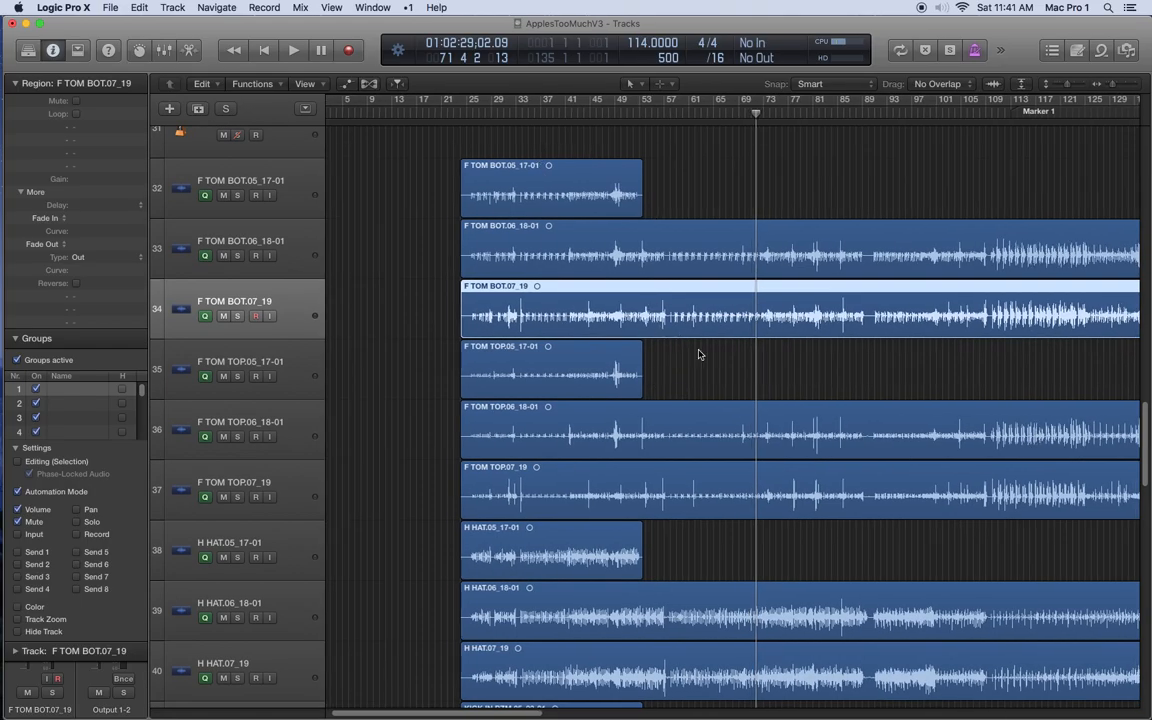
scroll(699, 354, up, 10)
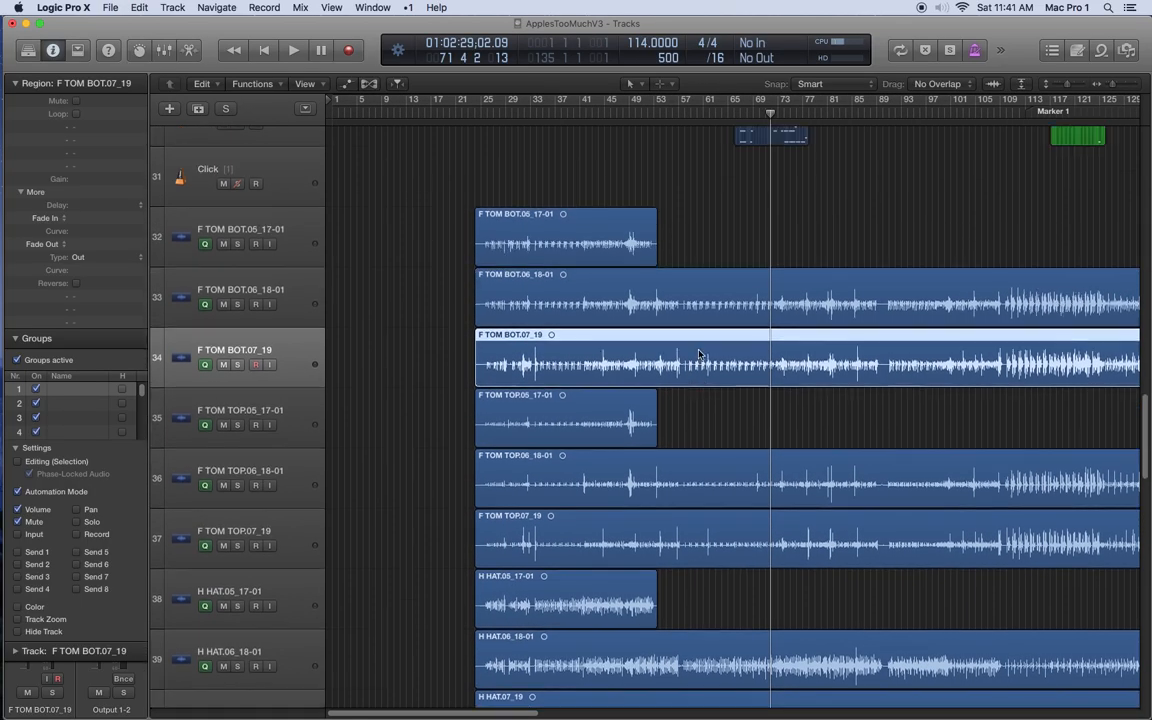
scroll(699, 354, down, 5)
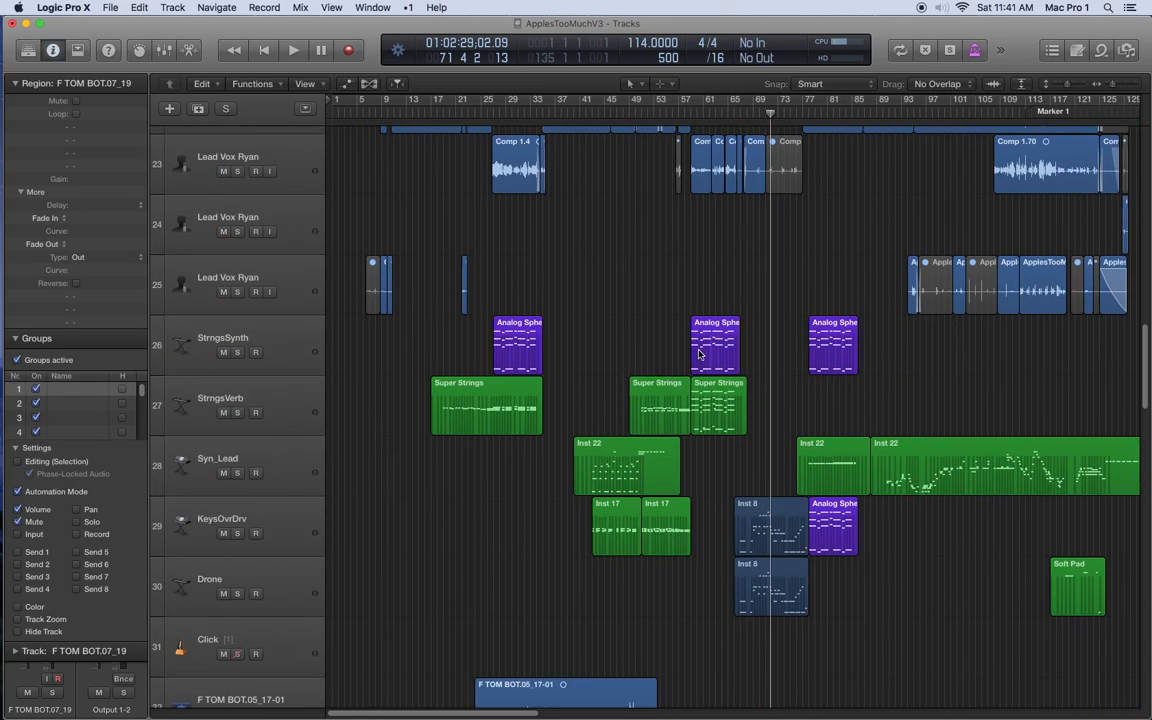
scroll(699, 354, down, 6)
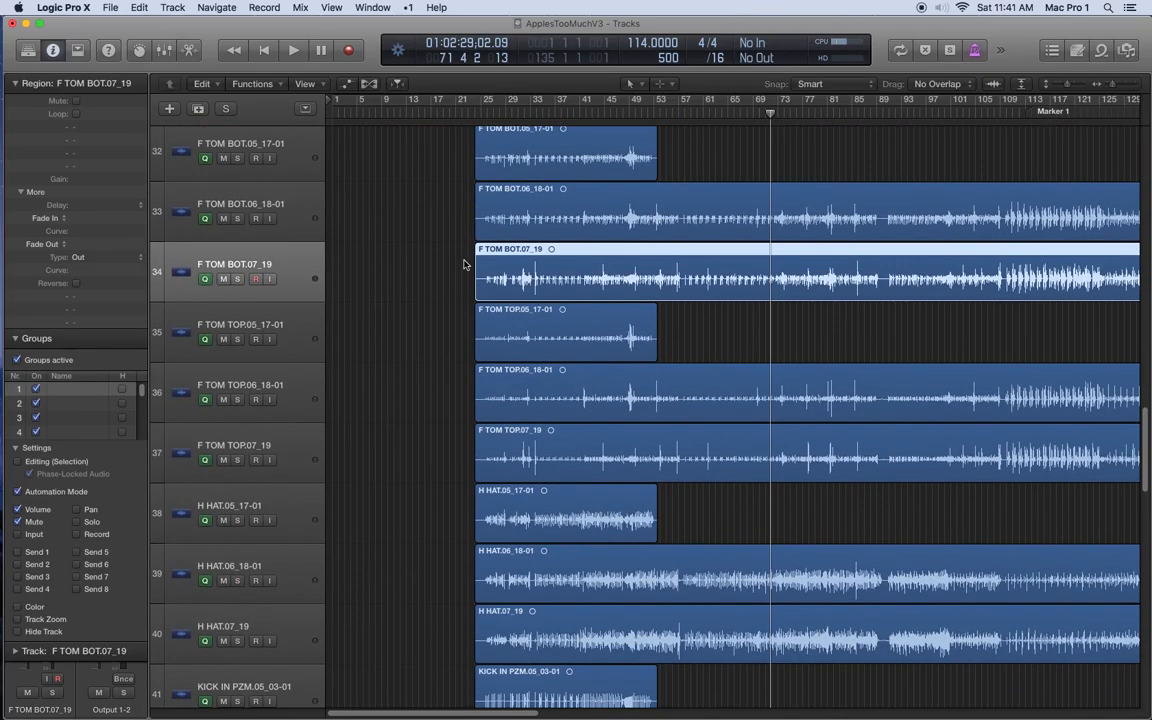
key(super+Up)
key(super+Up)
key(super+Up)
key(super+Up)
key(super+Up)
key(super+Up)
key(super+Up)
key(super+Up)
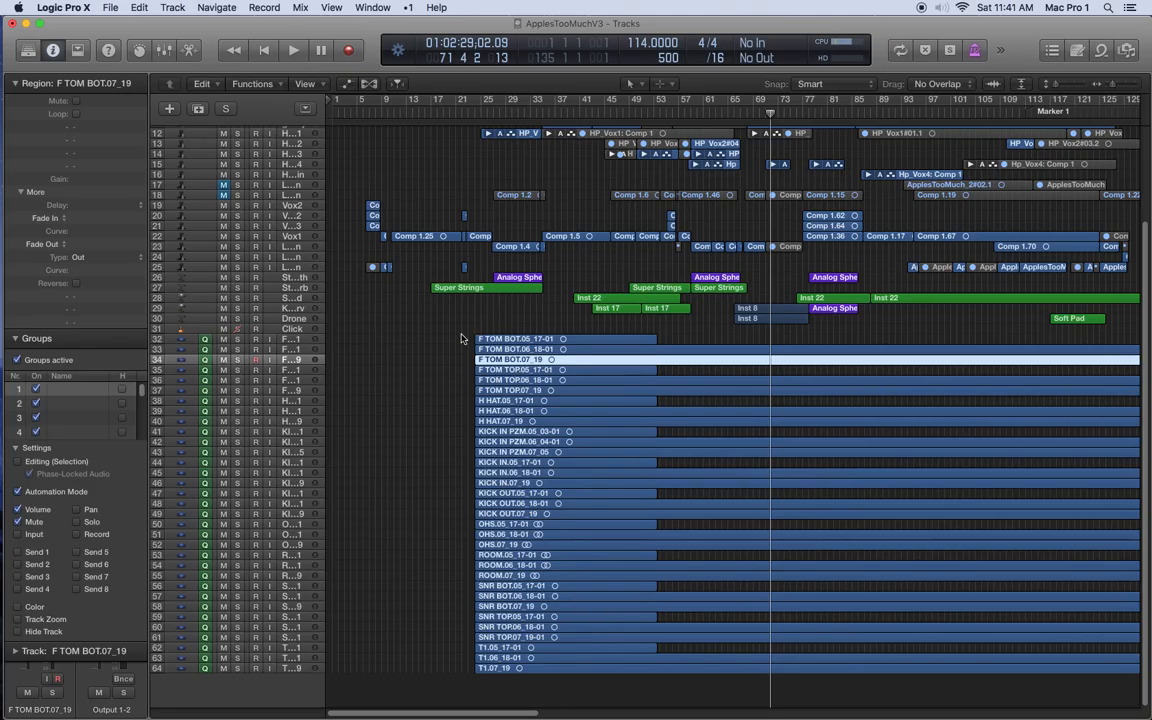
click(480, 339)
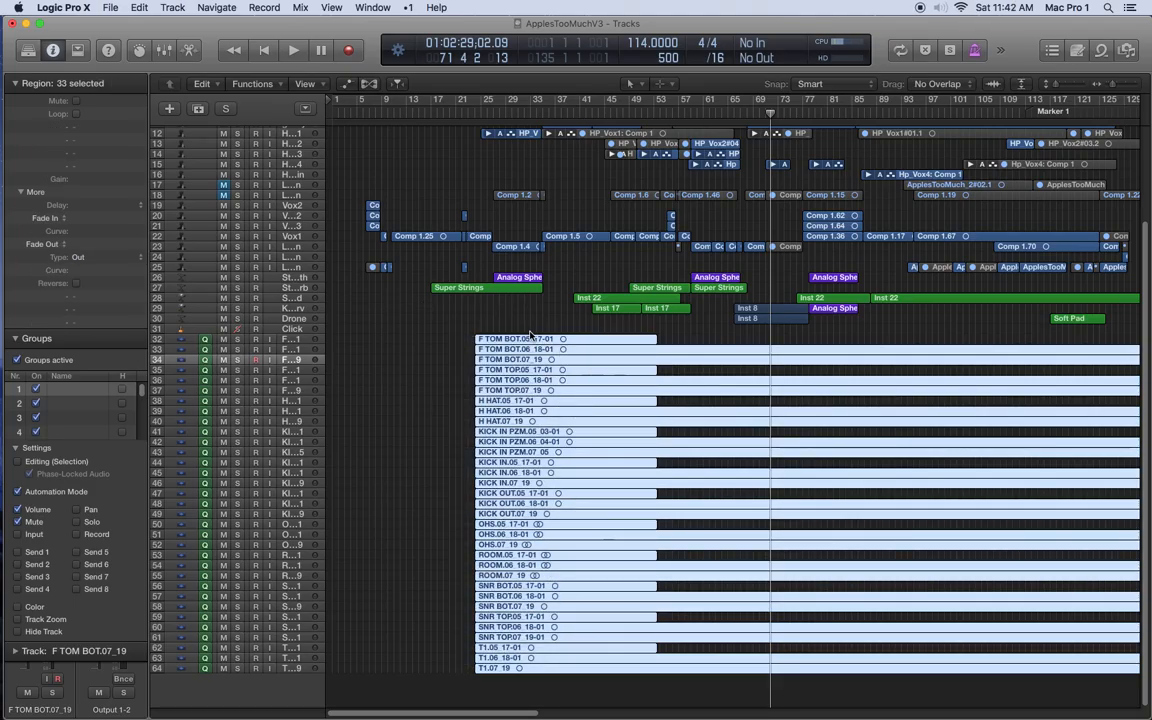
drag(530, 337, 418, 343)
Play the drum regions briefly from bar 5 with enlarged tracks to check their start.
click(357, 113)
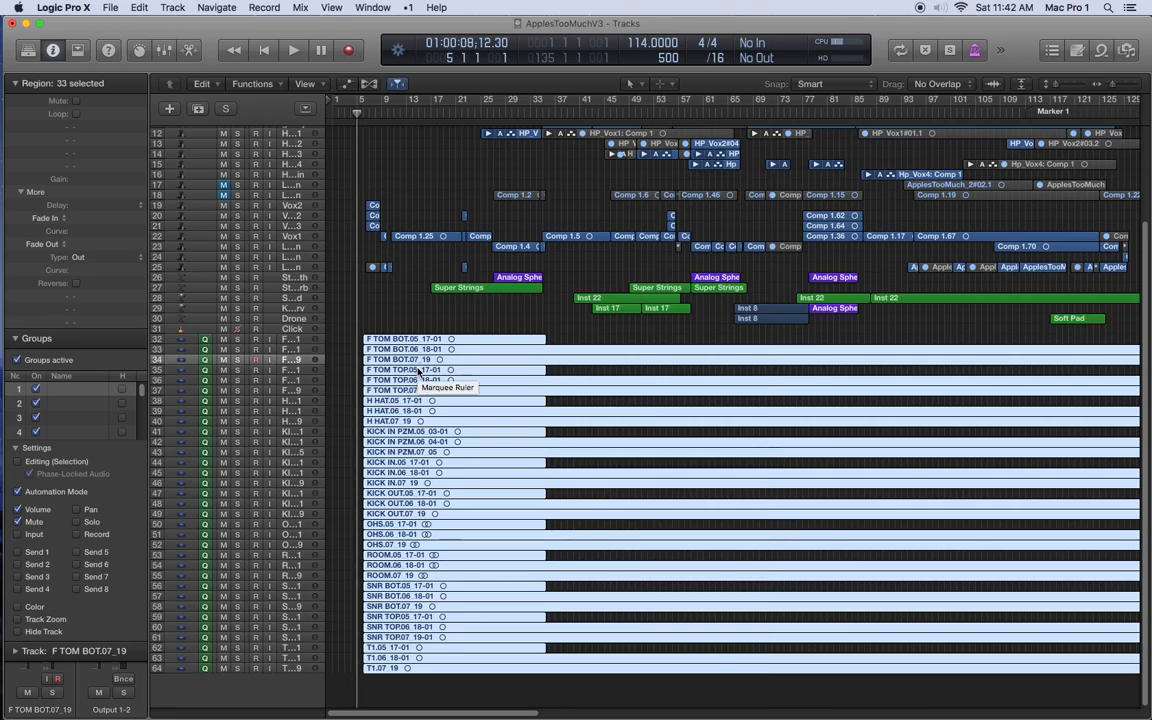
scroll(418, 371, up, 10)
scroll(418, 371, down, 3)
key(space)
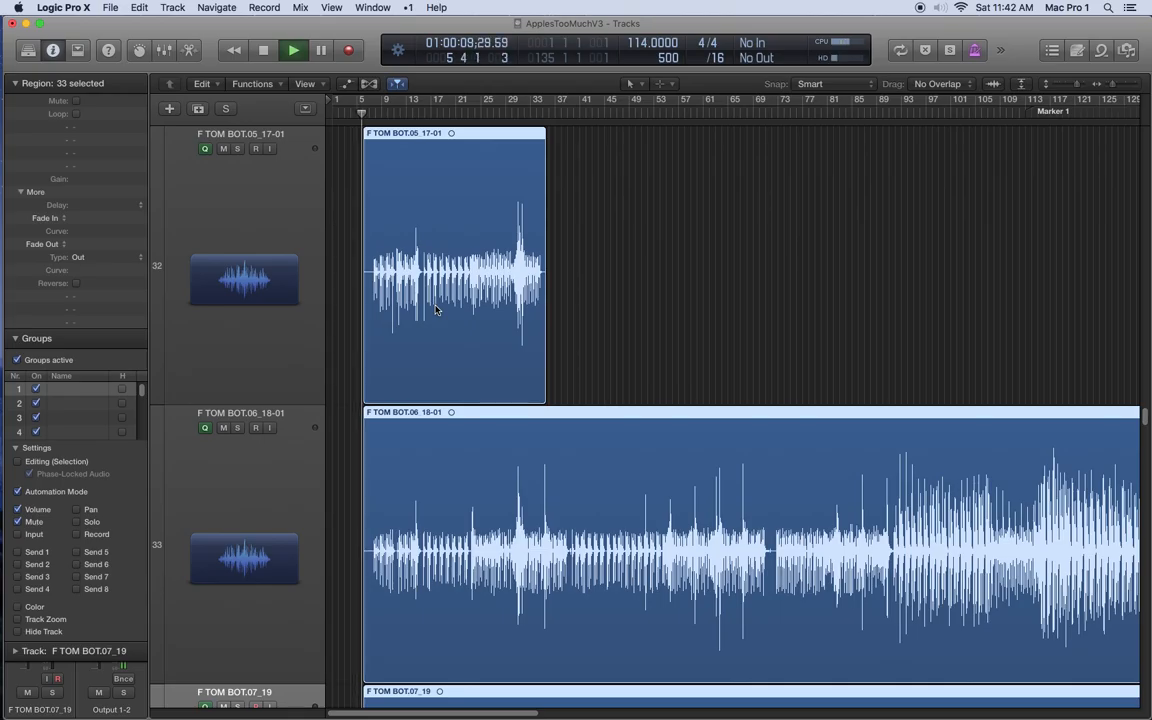
scroll(436, 310, up, 1)
key(space)
scroll(436, 310, right, 5)
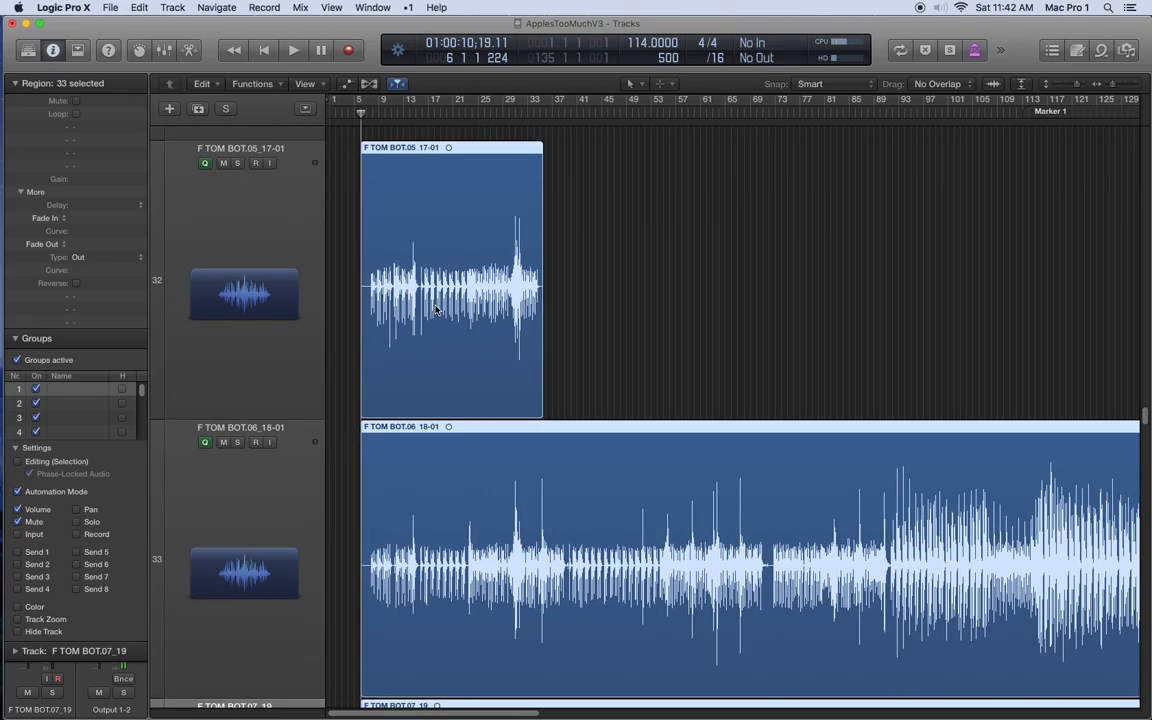
scroll(436, 310, left, 5)
scroll(436, 310, up, 1)
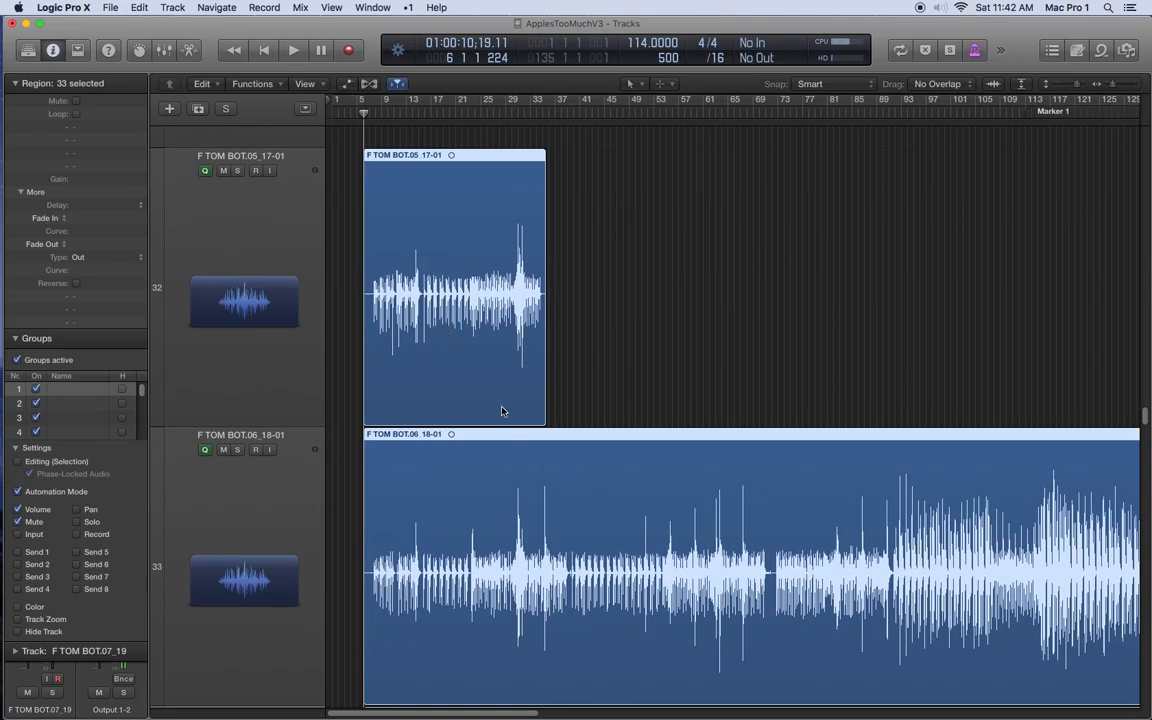
In the Mixer, lower the linked faders to -7.0 dB for Ending, -7.8 dB for FullTake1 and -8.4 dB for FullTake2.
key(super+2)
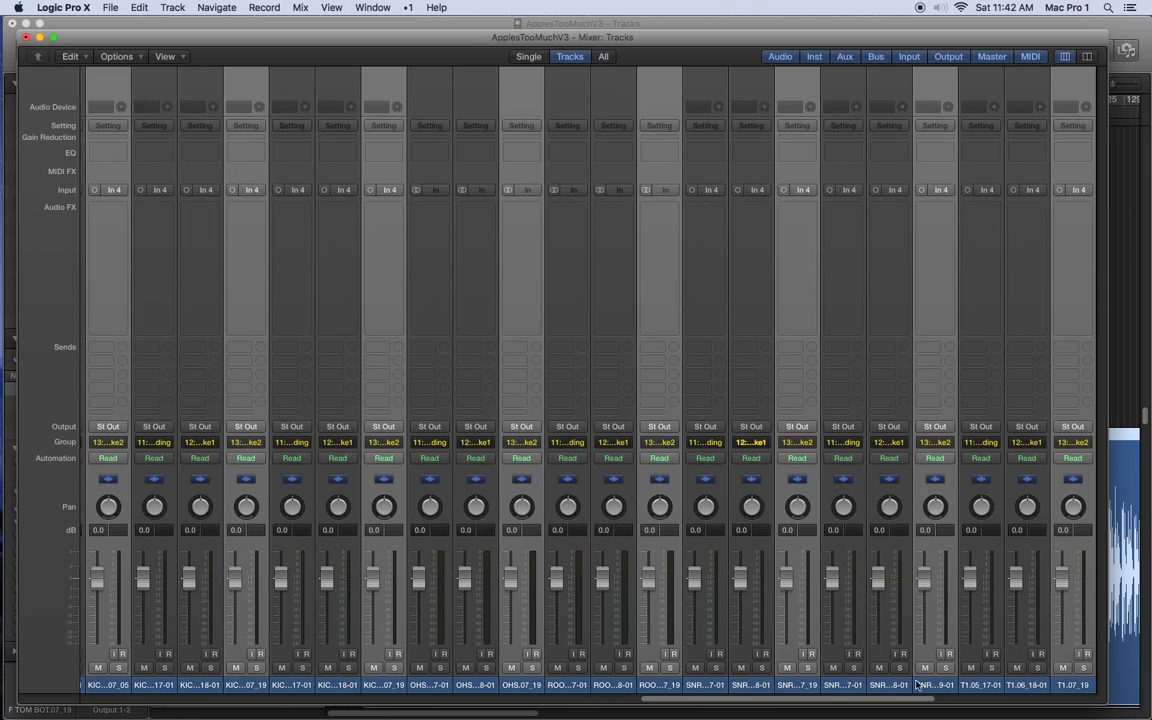
click(144, 687)
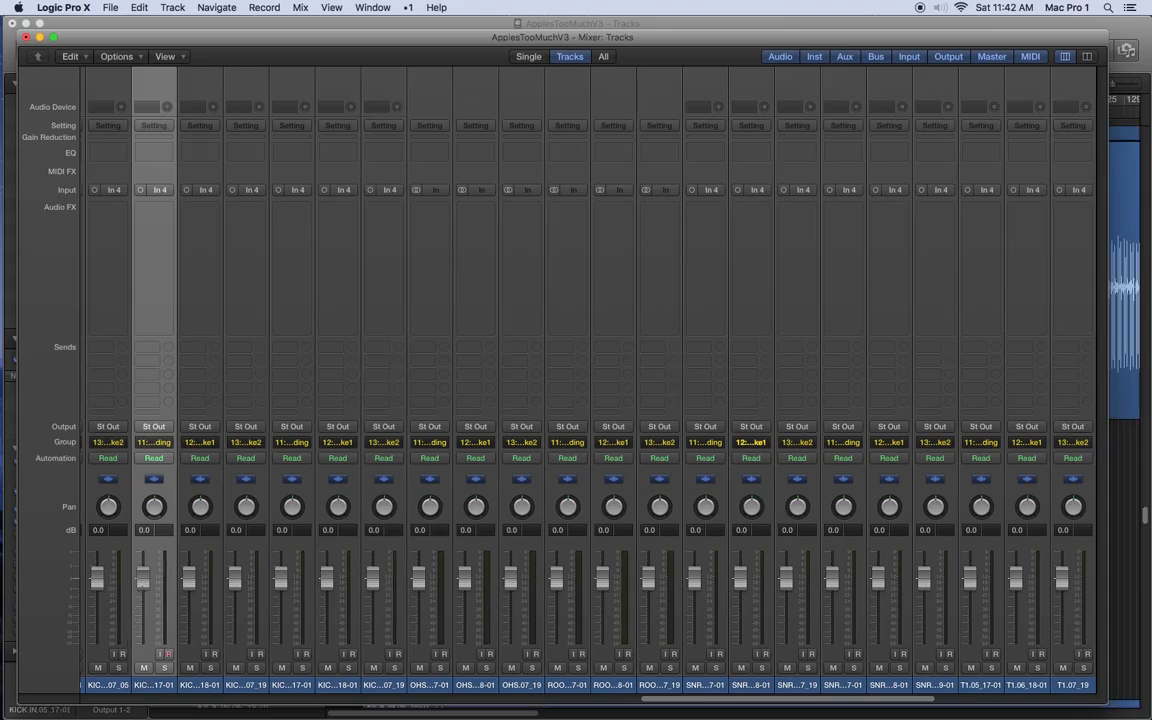
click(182, 606)
drag(149, 604, 148, 610)
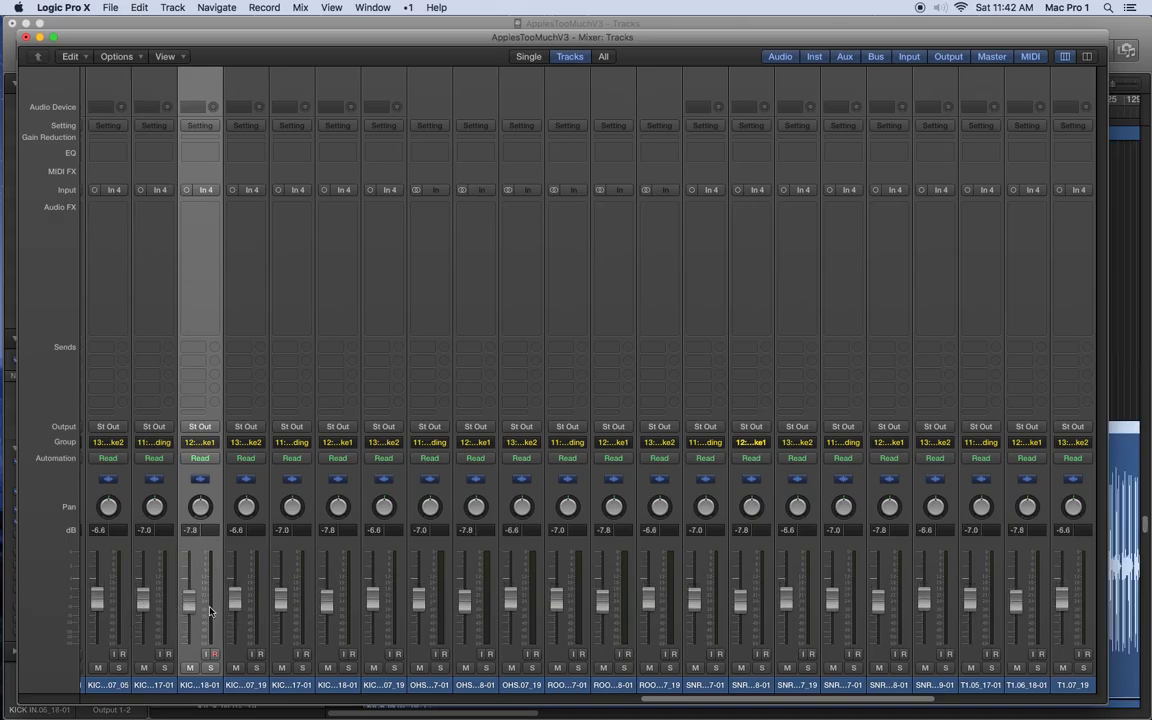
drag(235, 606, 235, 611)
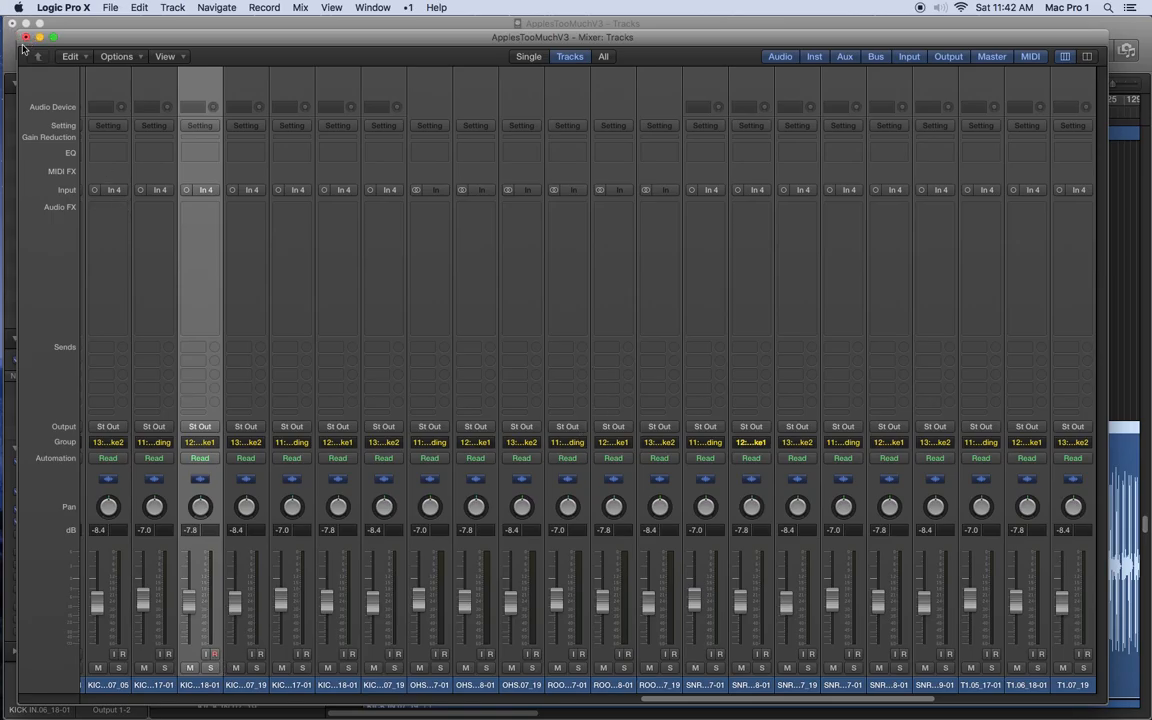
key(super+w)
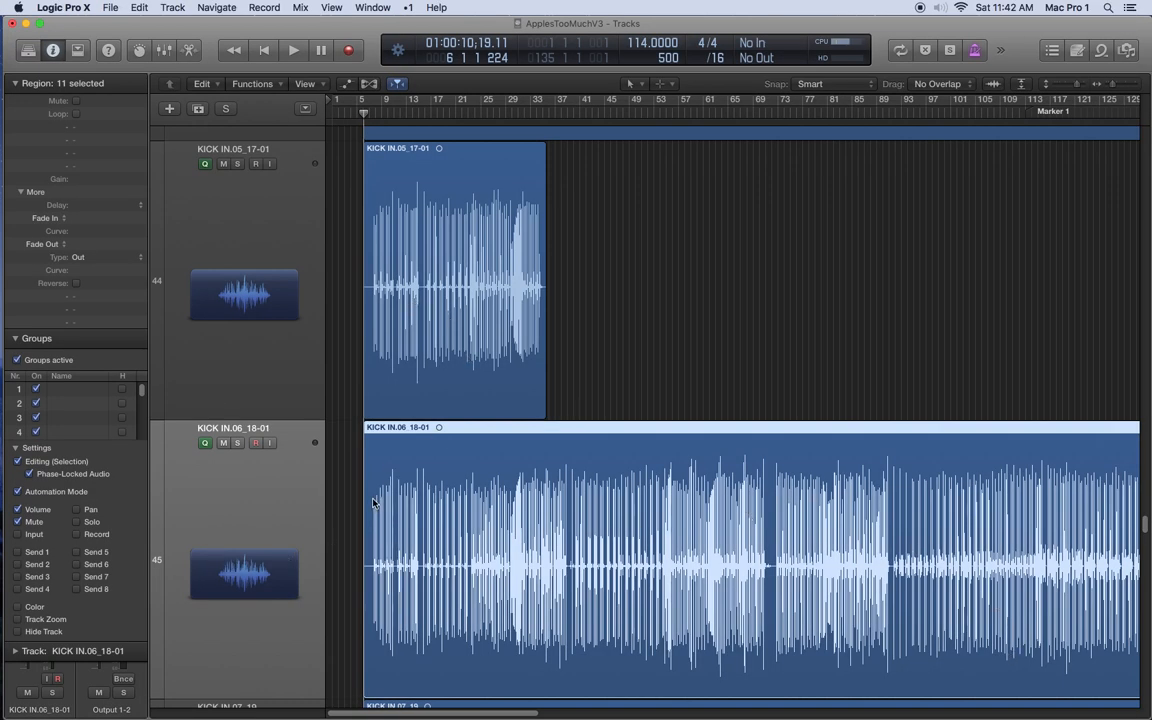
Examine which kick and hi-hat regions are selected together through the FullTake1 group, and clear the selection.
scroll(373, 503, down, 1)
scroll(373, 503, up, 5)
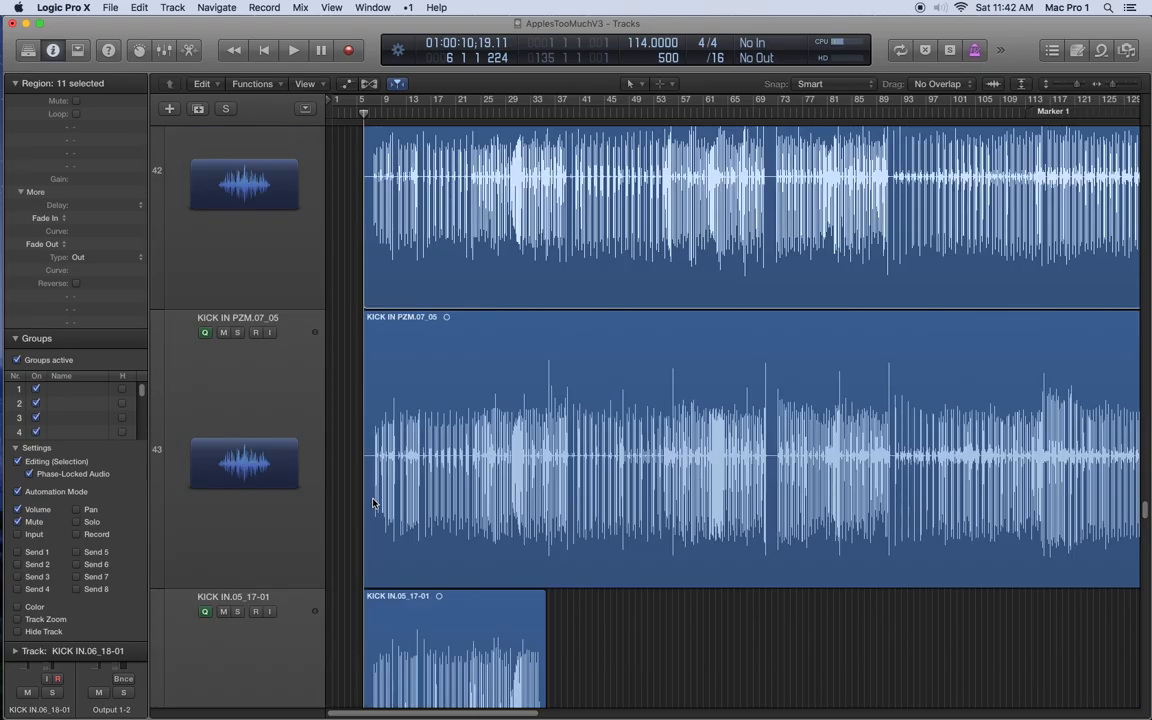
scroll(373, 503, up, 8)
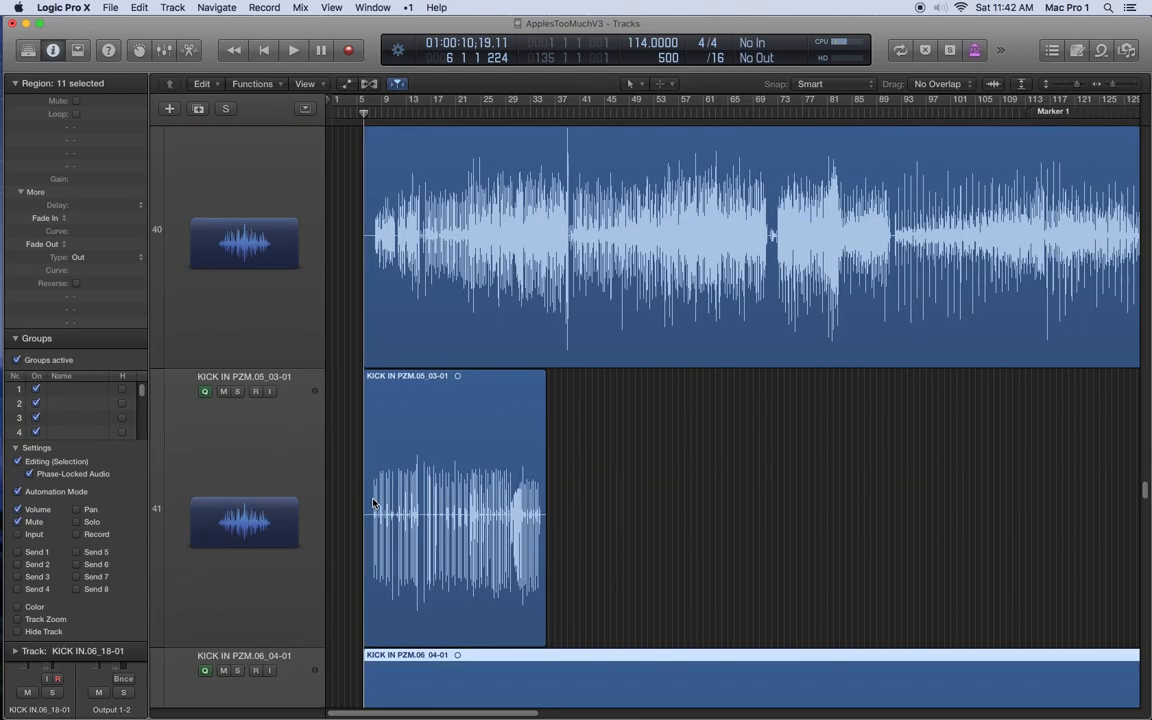
scroll(373, 503, up, 3)
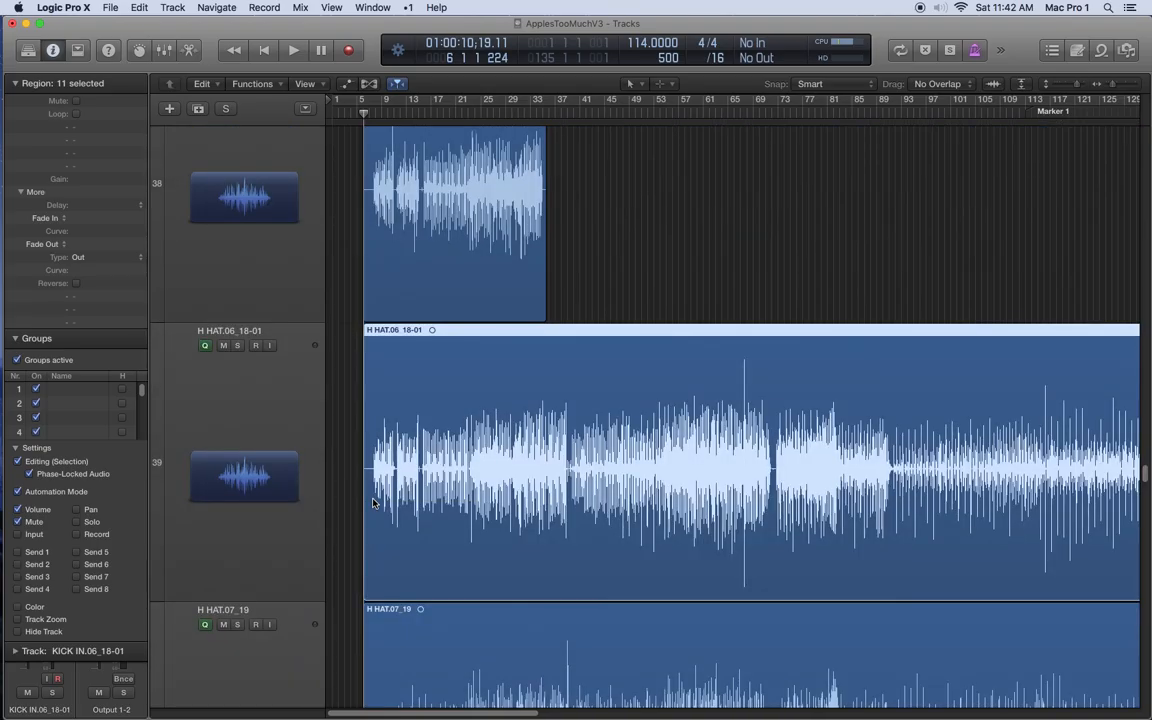
scroll(373, 503, down, 2)
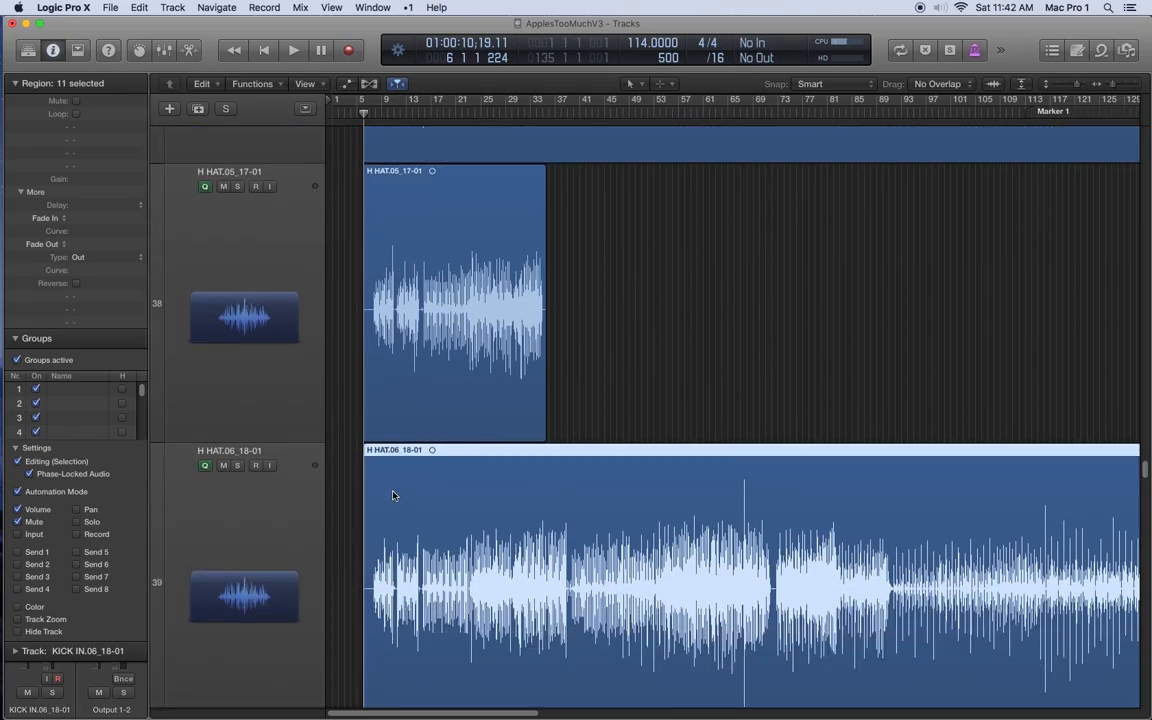
scroll(393, 495, down, 4)
click(342, 284)
click(411, 275)
click(354, 290)
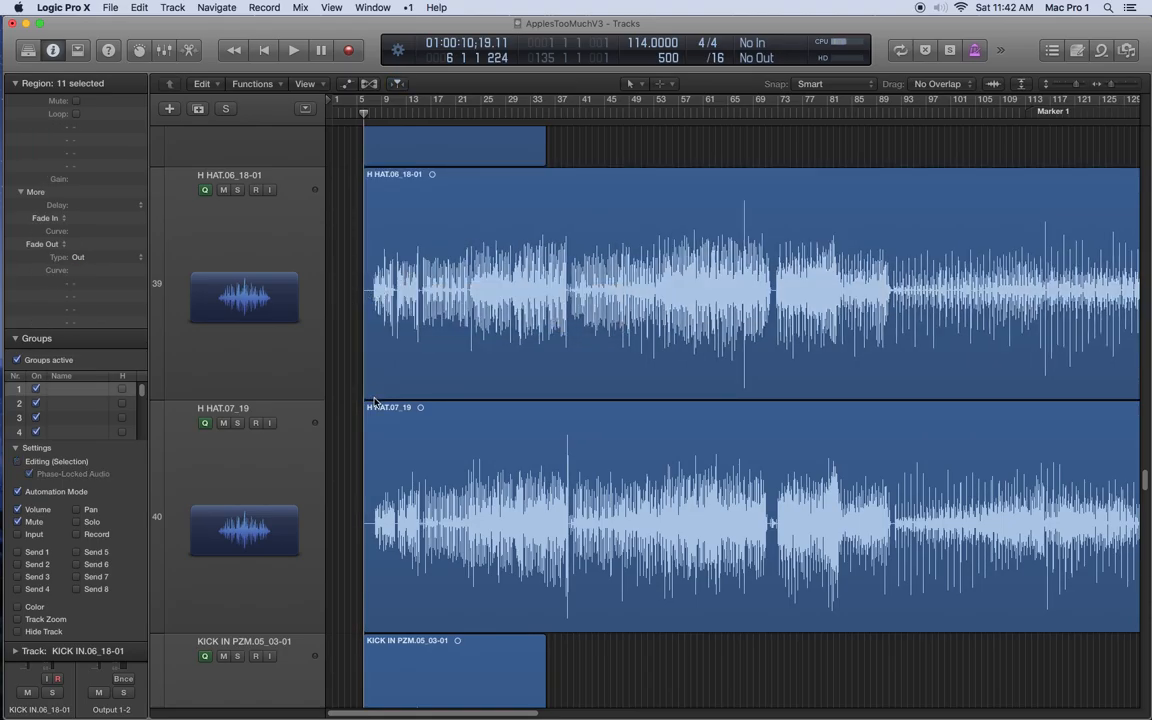
Select all the drum regions from F TOM BOT.05_17-01 to T1.07_19 across tracks 32 to 64.
key(super+Up)
key(super+Up)
key(super+Up)
key(super+Up)
key(super+Up)
key(super+Up)
key(super+Up)
key(super+Up)
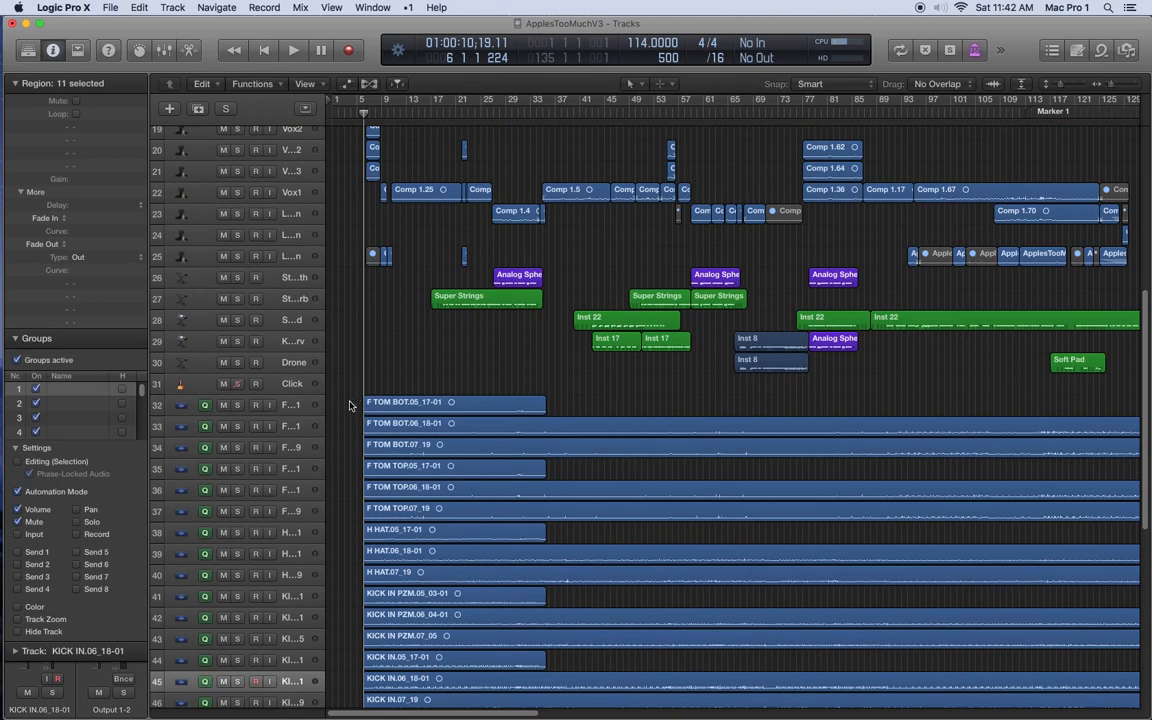
drag(350, 402, 452, 717)
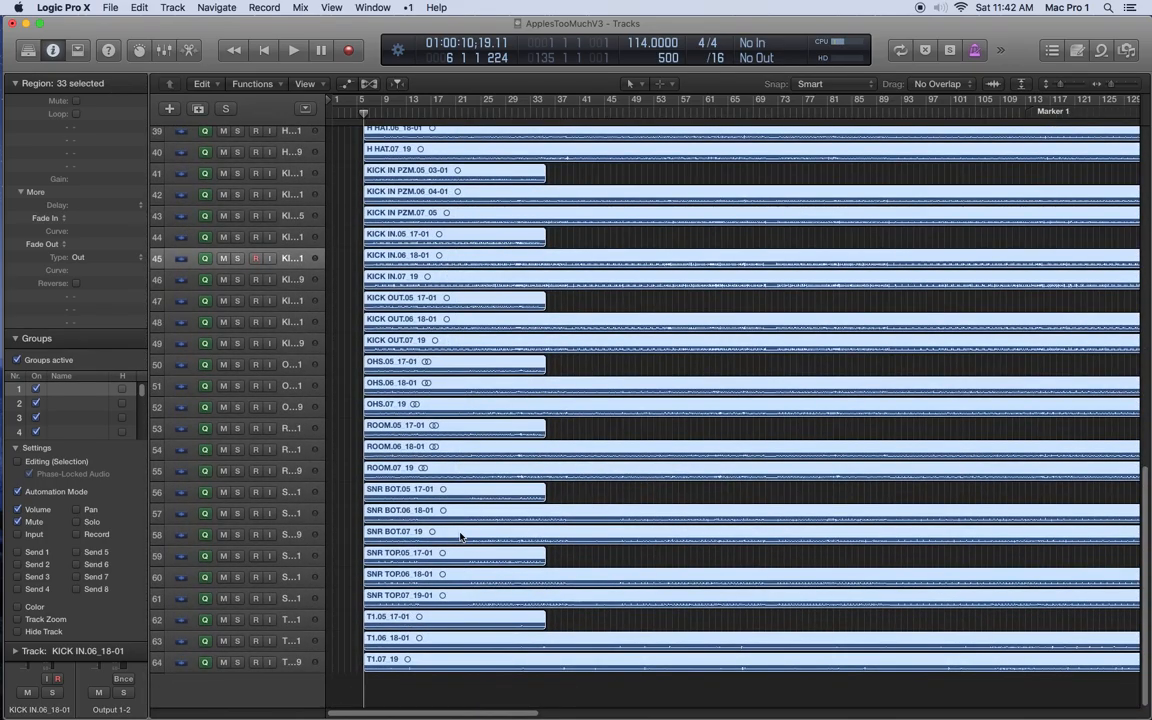
Try waveform zoom on the drum regions and show their full length on the timeline.
click(992, 85)
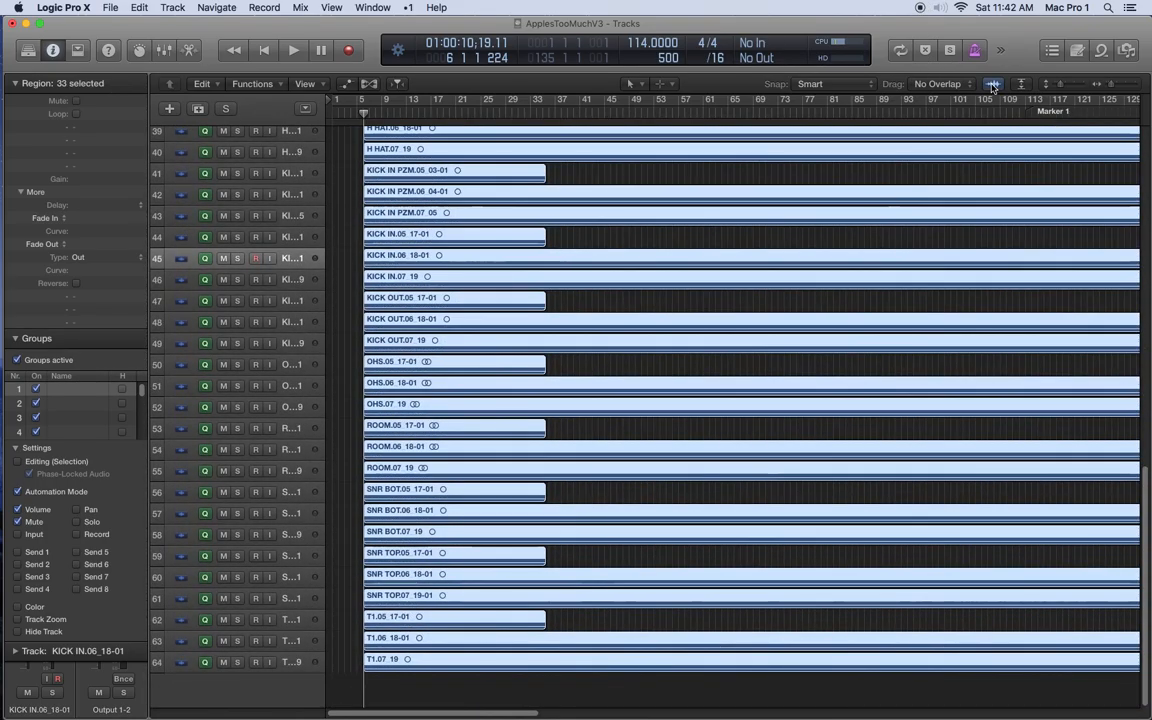
scroll(332, 306, up, 5)
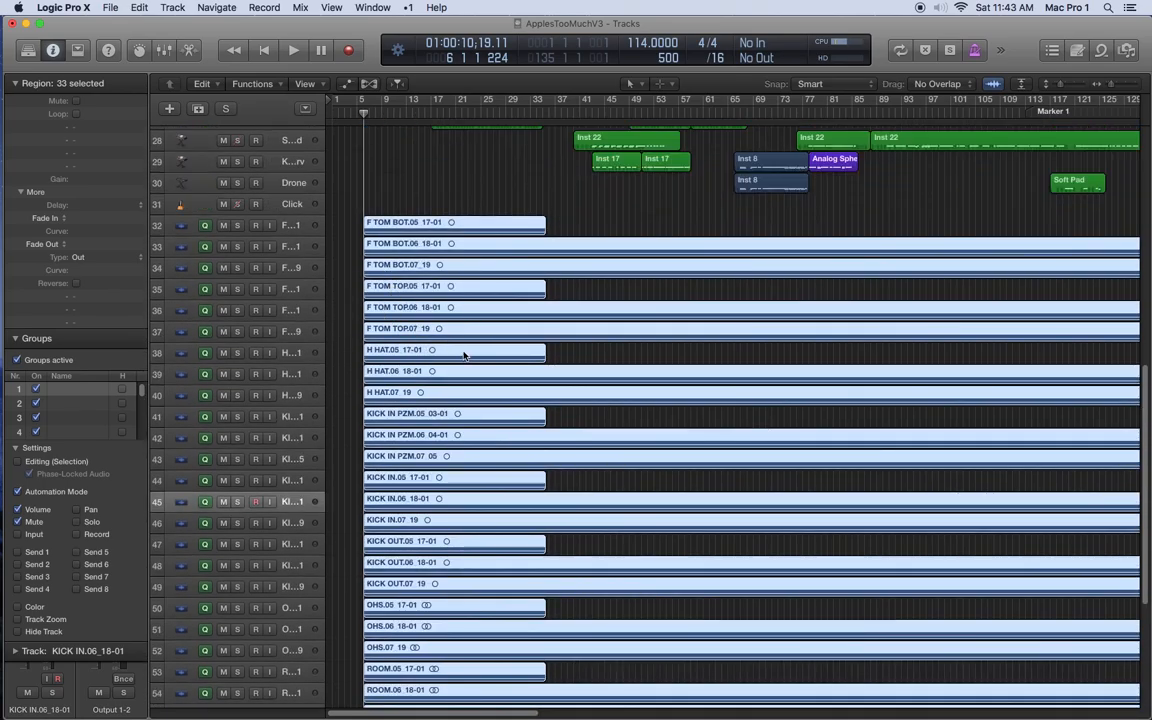
mouse_move(469, 357)
mouse_down()
mouse_move(447, 357)
mouse_move(457, 357)
mouse_up()
key(super+Left)
key(super+Left)
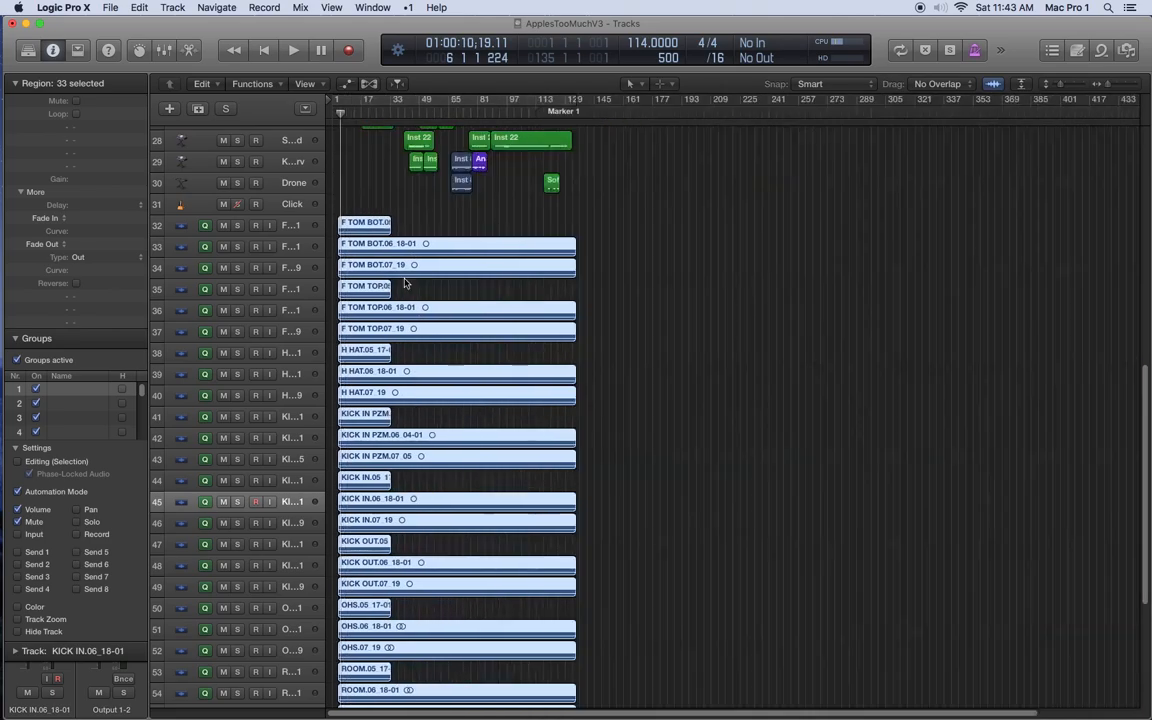
Enlarge the drum tracks around the first bars and turn off waveform zoom to examine the waveforms.
key(super+Right)
key(super+Right)
key(super+Right)
key(super+Right)
key(super+Right)
key(super+Right)
key(super+Right)
key(super+Right)
key(super+Down)
key(super+Down)
key(super+Down)
key(super+Down)
key(super+Down)
key(super+Down)
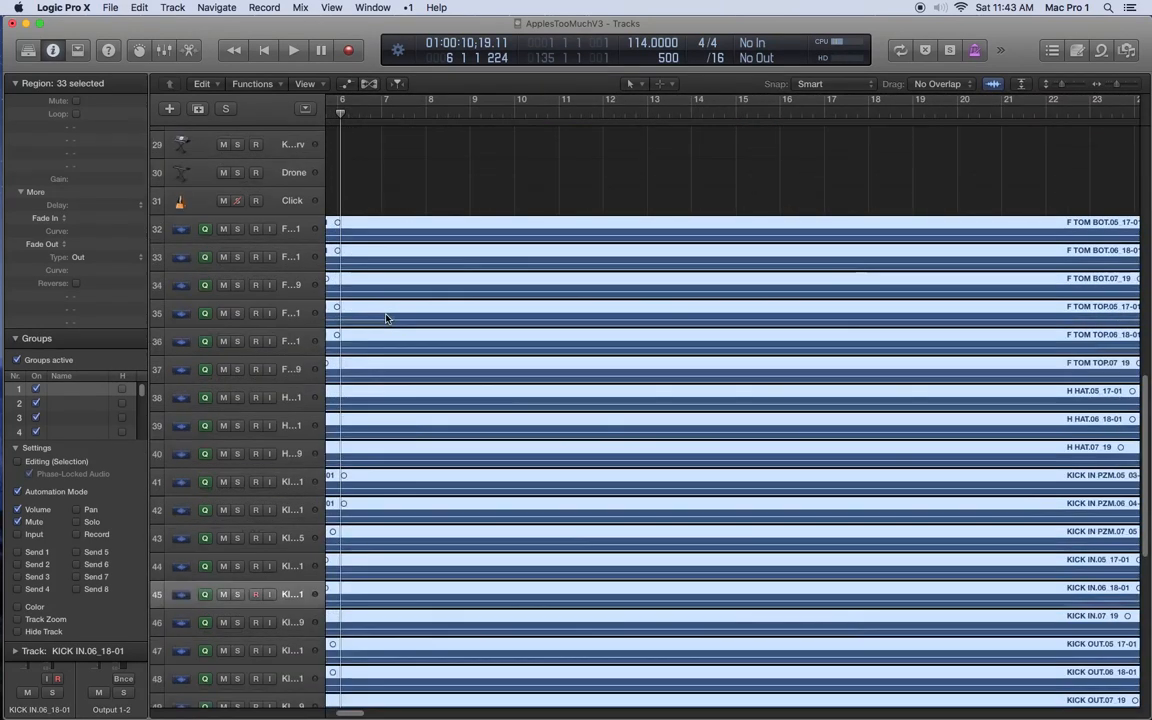
key(super+Down)
scroll(386, 319, left, 5)
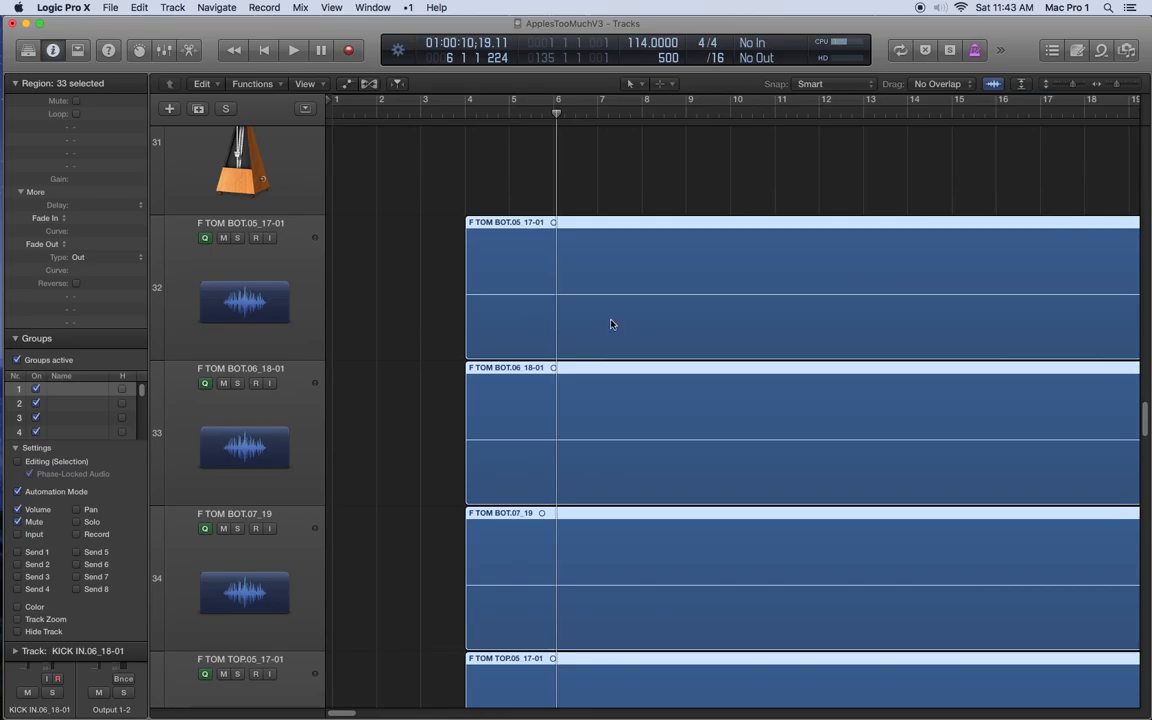
key(super+Left)
key(super+Left)
scroll(527, 398, down, 10)
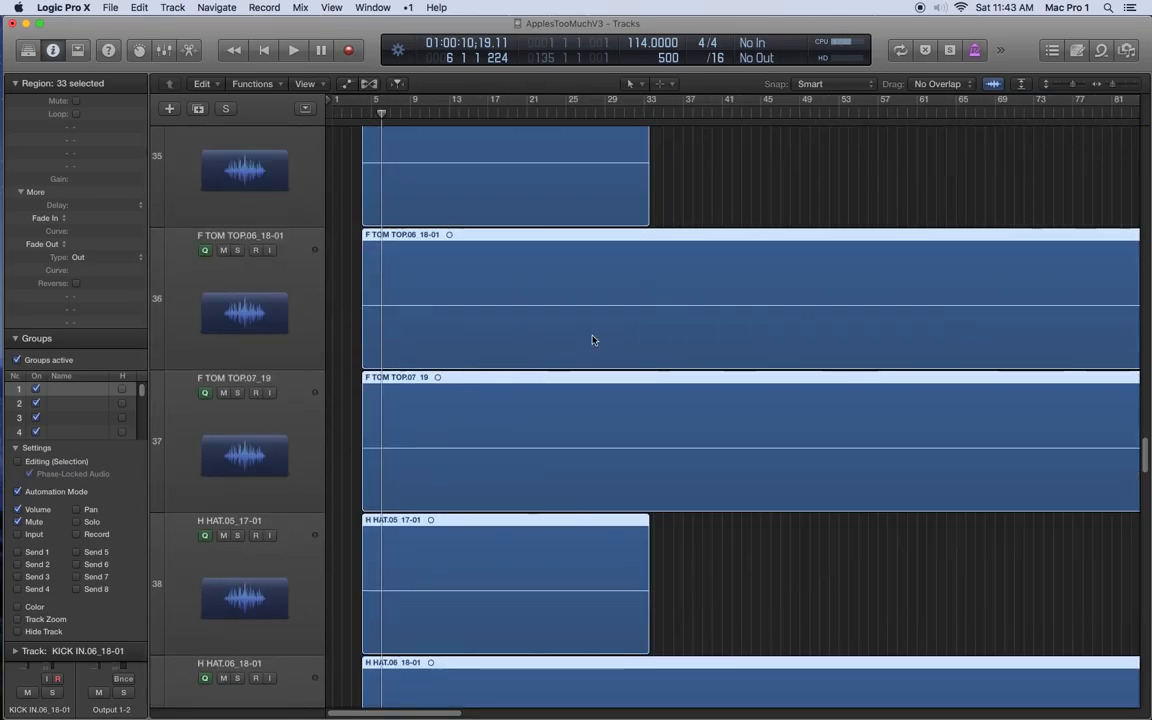
click(993, 83)
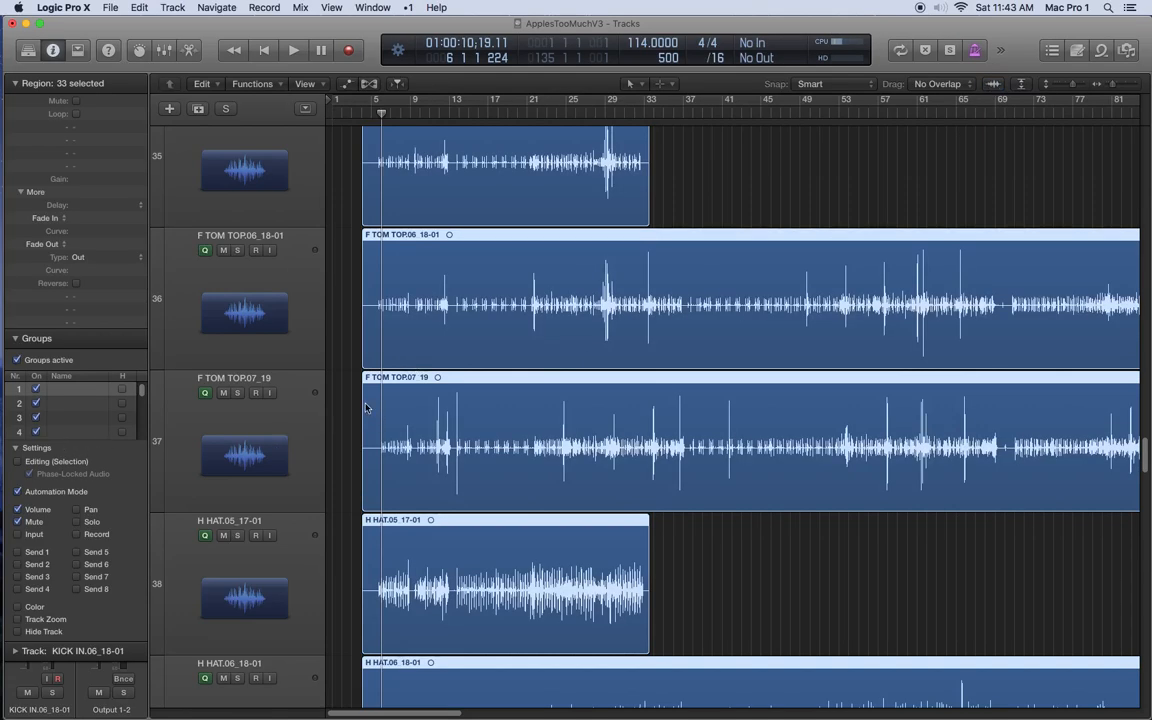
Play briefly from bar 5 and move all selected drum regions one bar earlier to start at bar 3.
drag(380, 113, 372, 113)
key(space)
key(space)
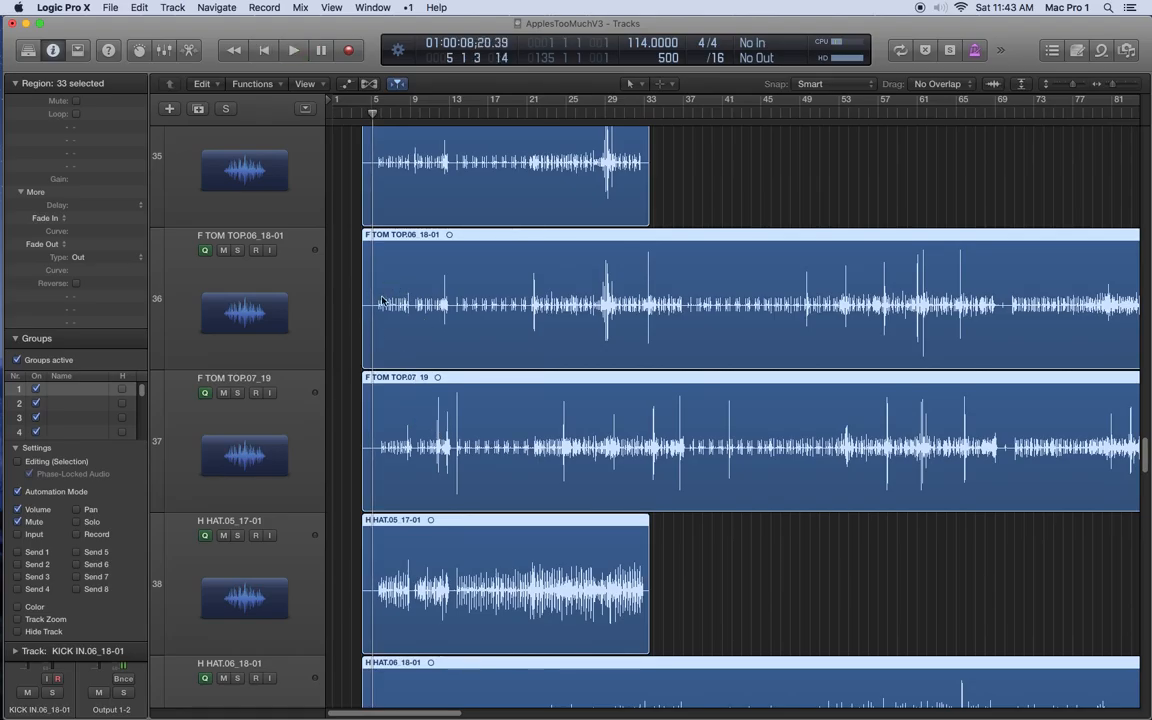
drag(380, 311, 370, 317)
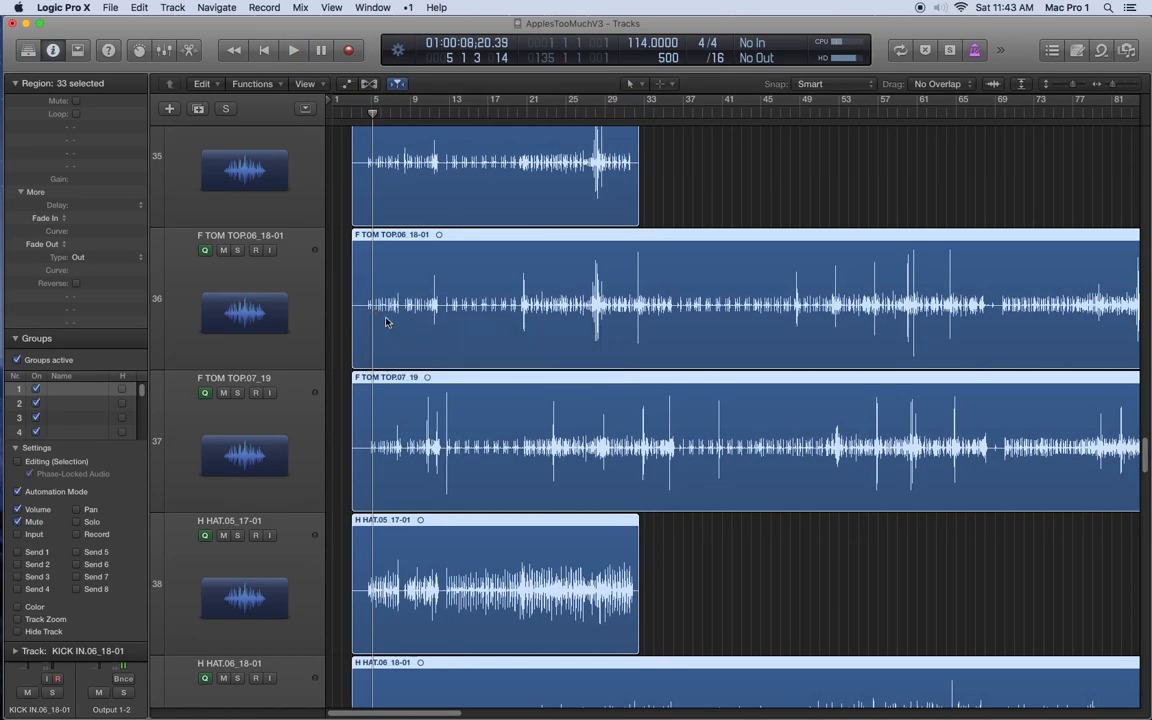
Play briefly from bar 4 and shift the selected drum regions another bar earlier to start at bar 2.
drag(370, 113, 361, 113)
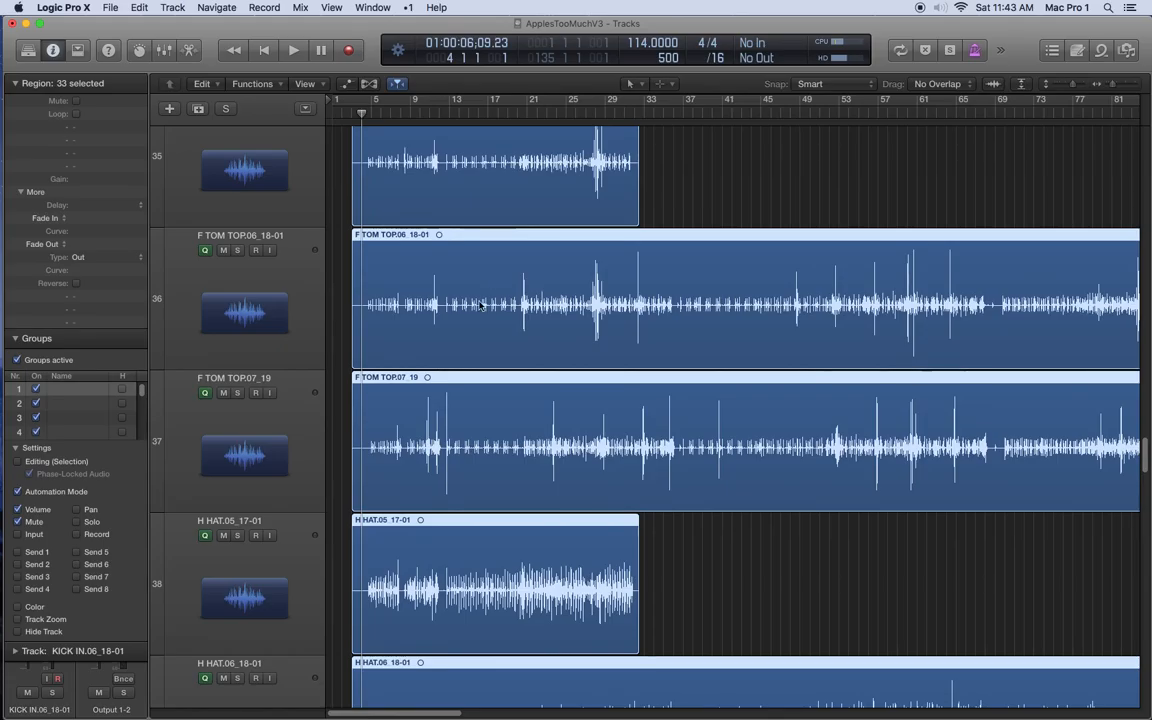
key(space)
key(space)
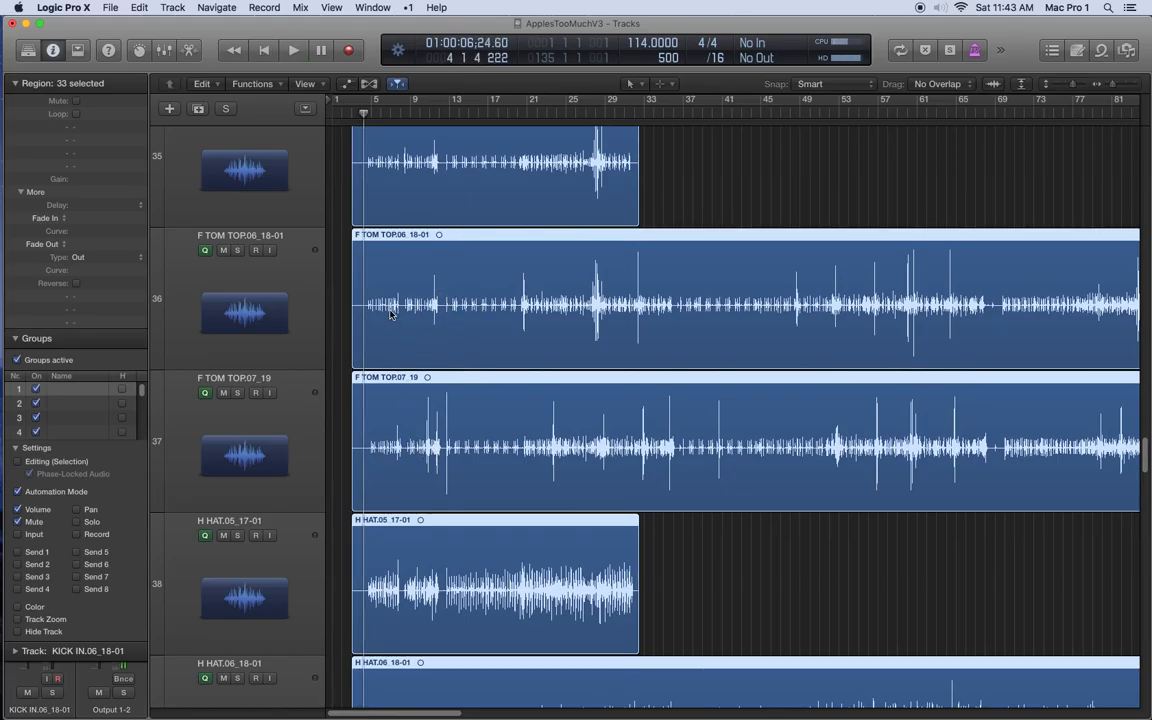
drag(391, 309, 381, 309)
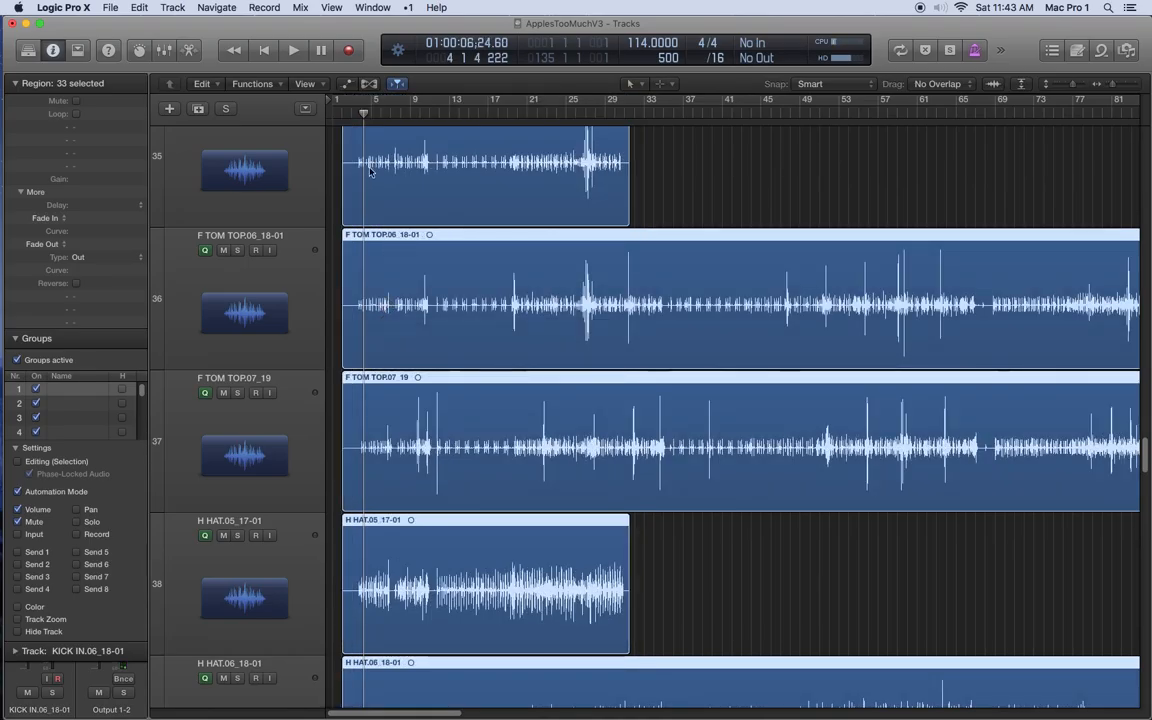
Play the drum regions from bar 3, and play their opening bars again with the region starts enlarged.
click(352, 111)
key(space)
key(space)
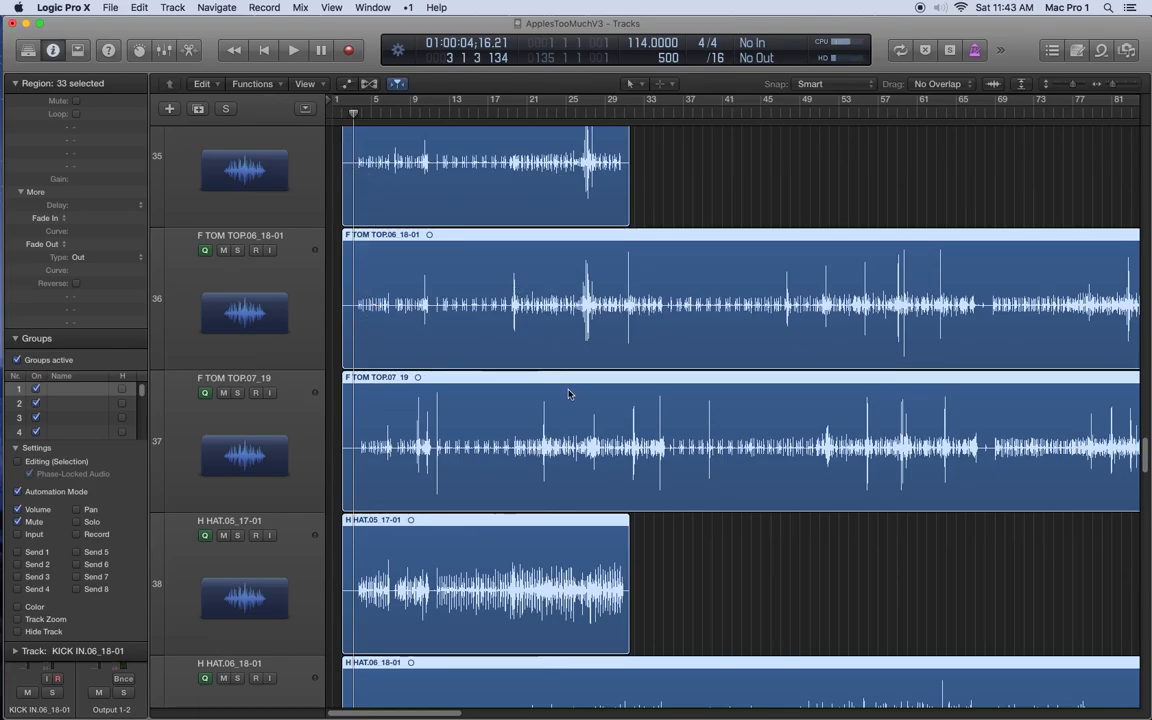
scroll(511, 350, down, 5)
scroll(568, 390, up, 10)
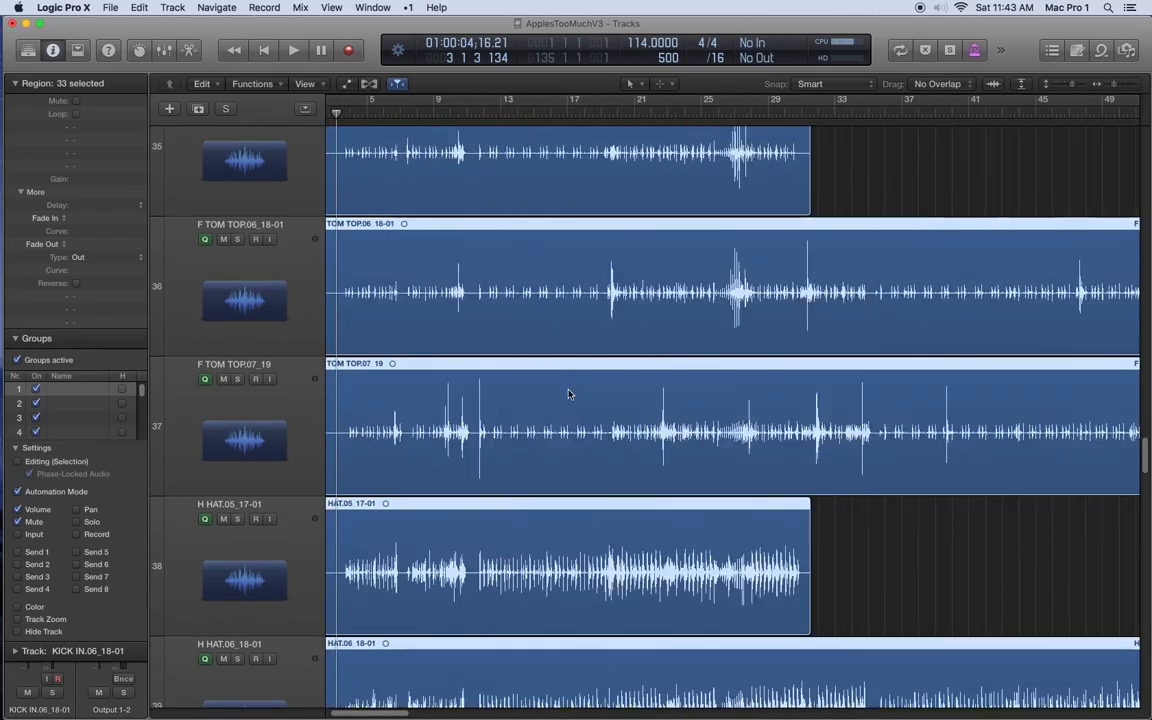
scroll(543, 403, left, 3)
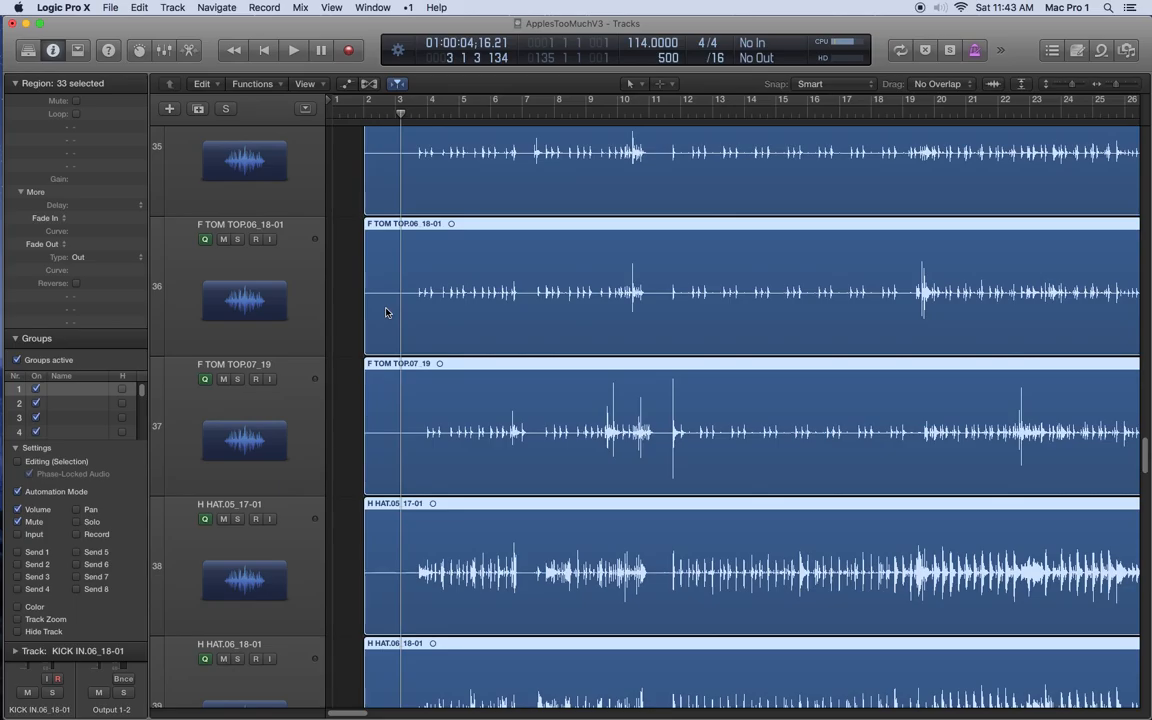
click(445, 272)
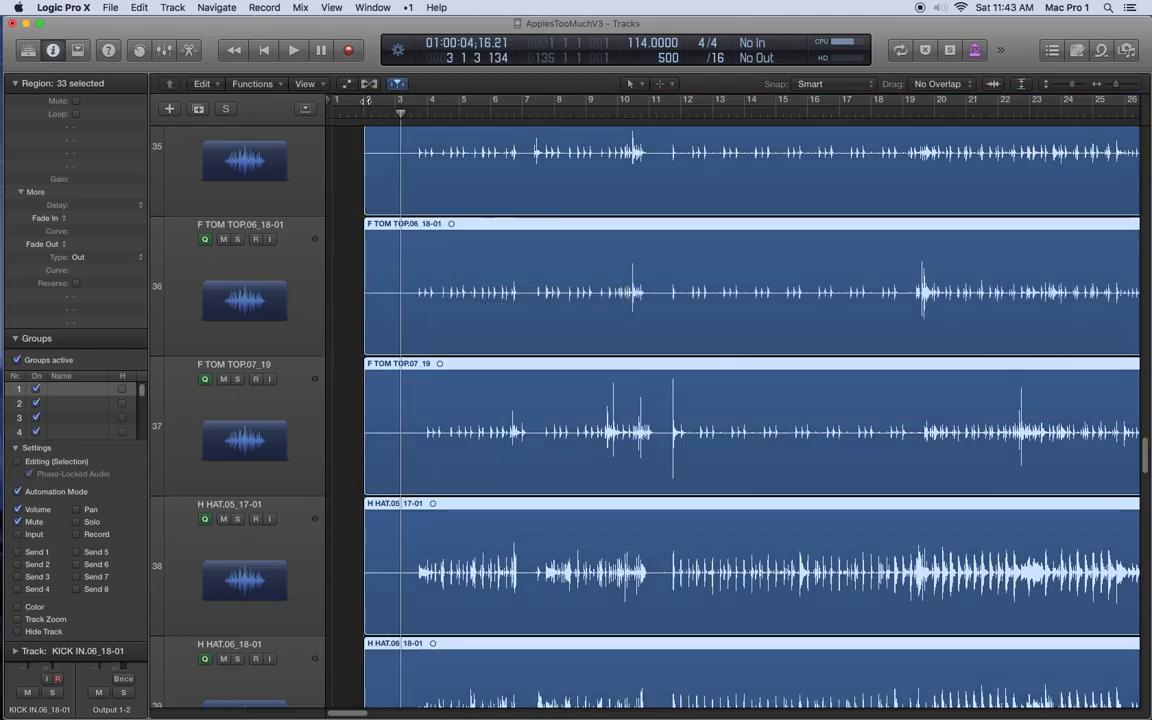
key(space)
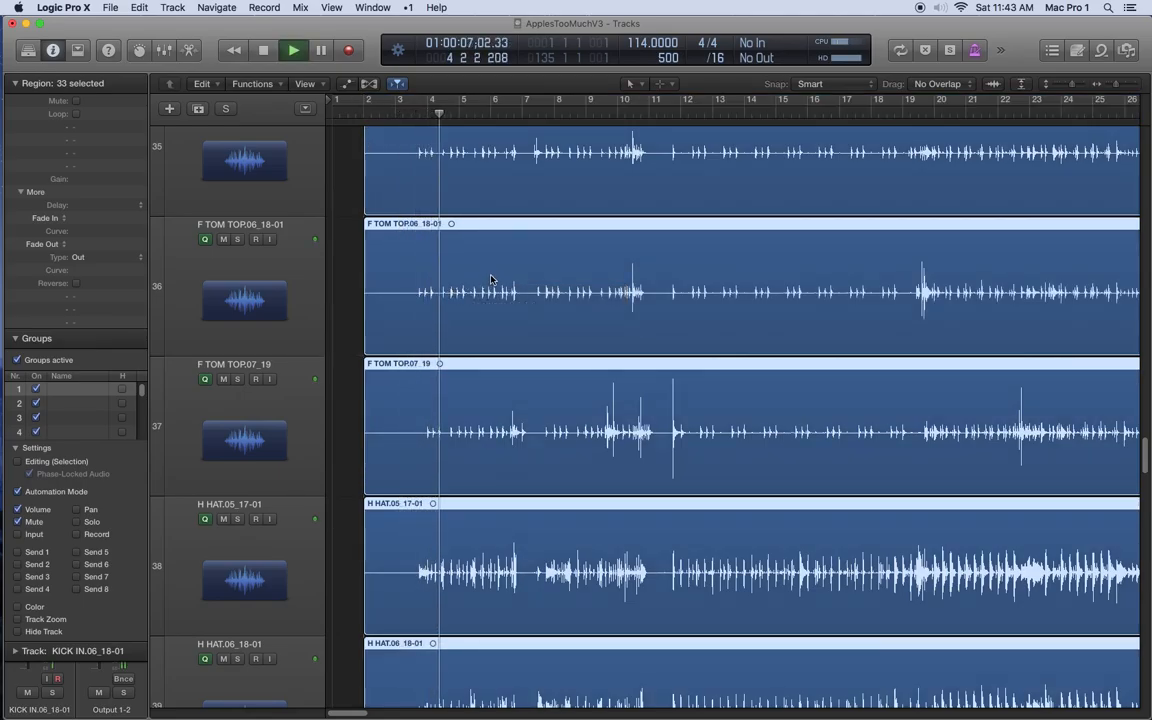
key(space)
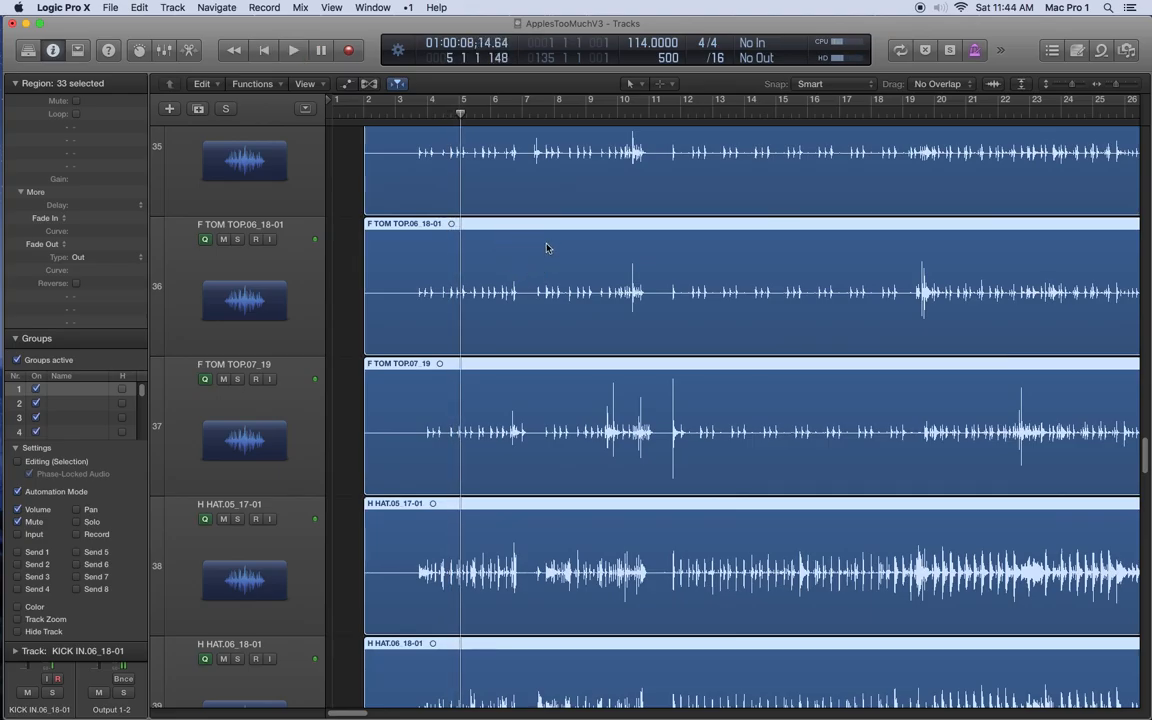
Test the solo link on F TOM TOP.06_18-01, and enable Solo for the FullTake1 group in the group settings.
click(238, 240)
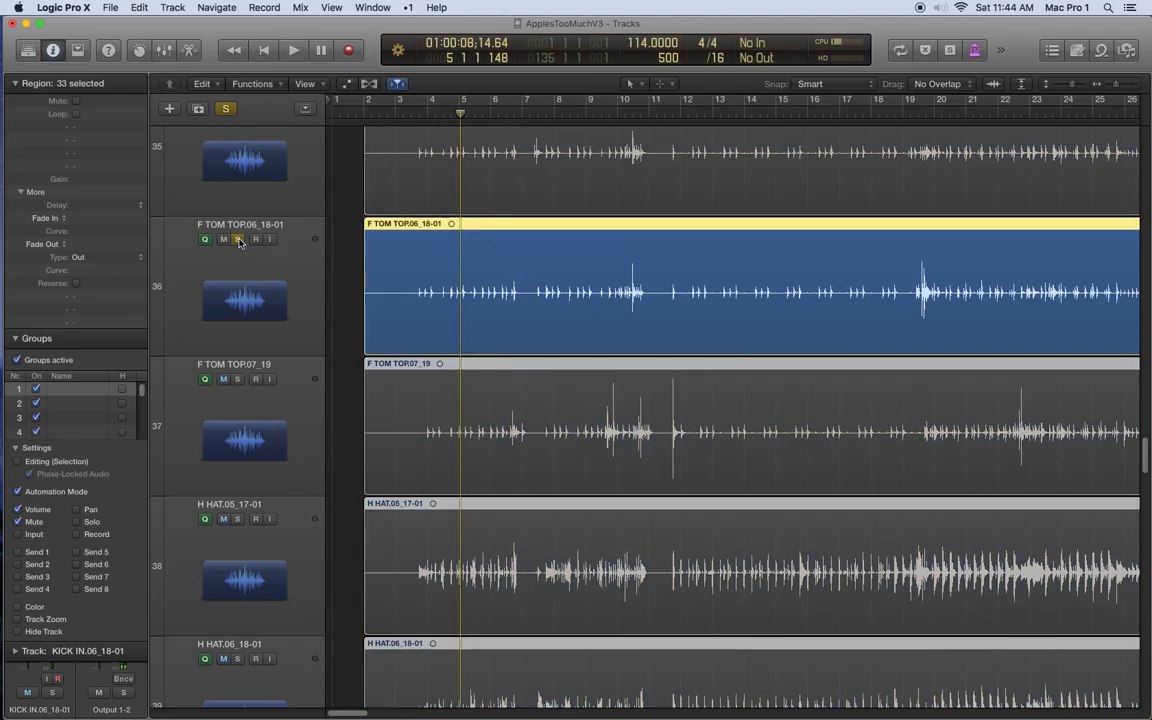
click(238, 240)
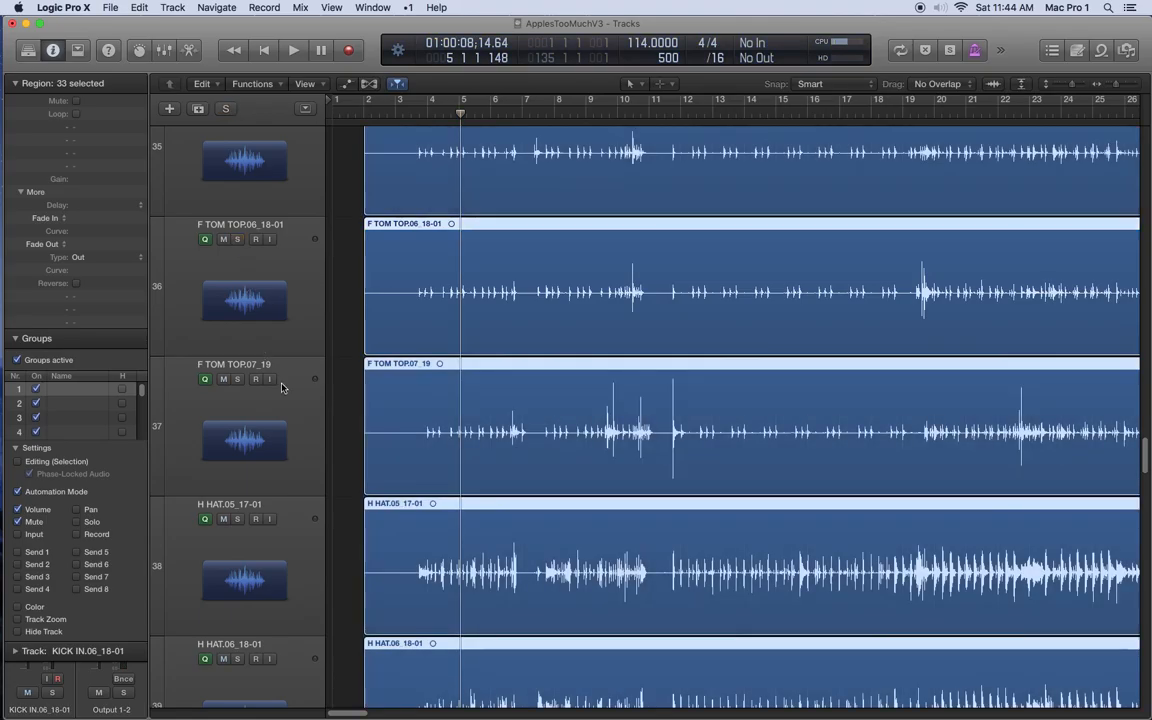
key(super+2)
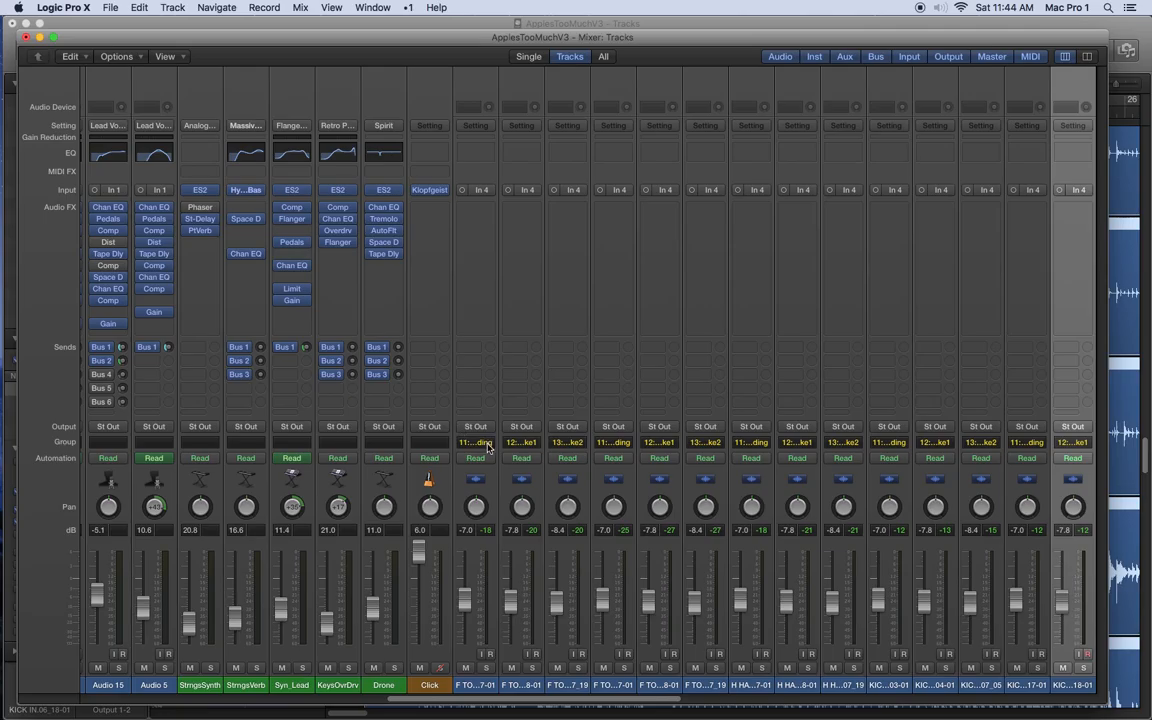
click(488, 446)
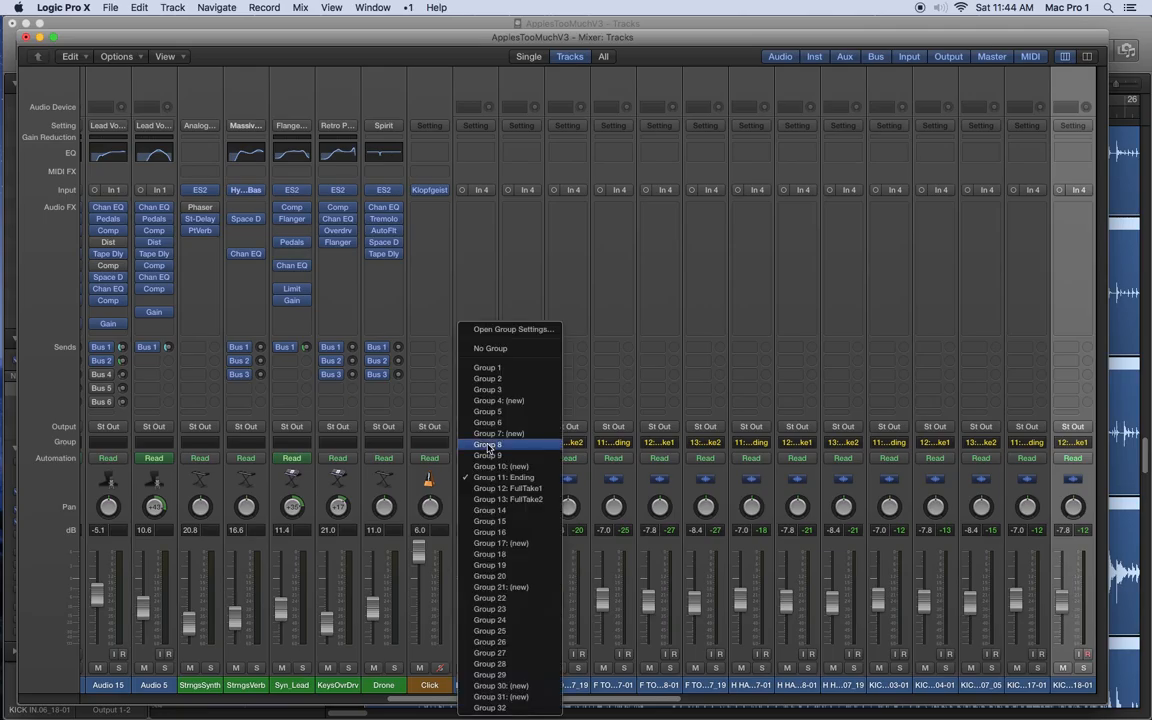
click(507, 331)
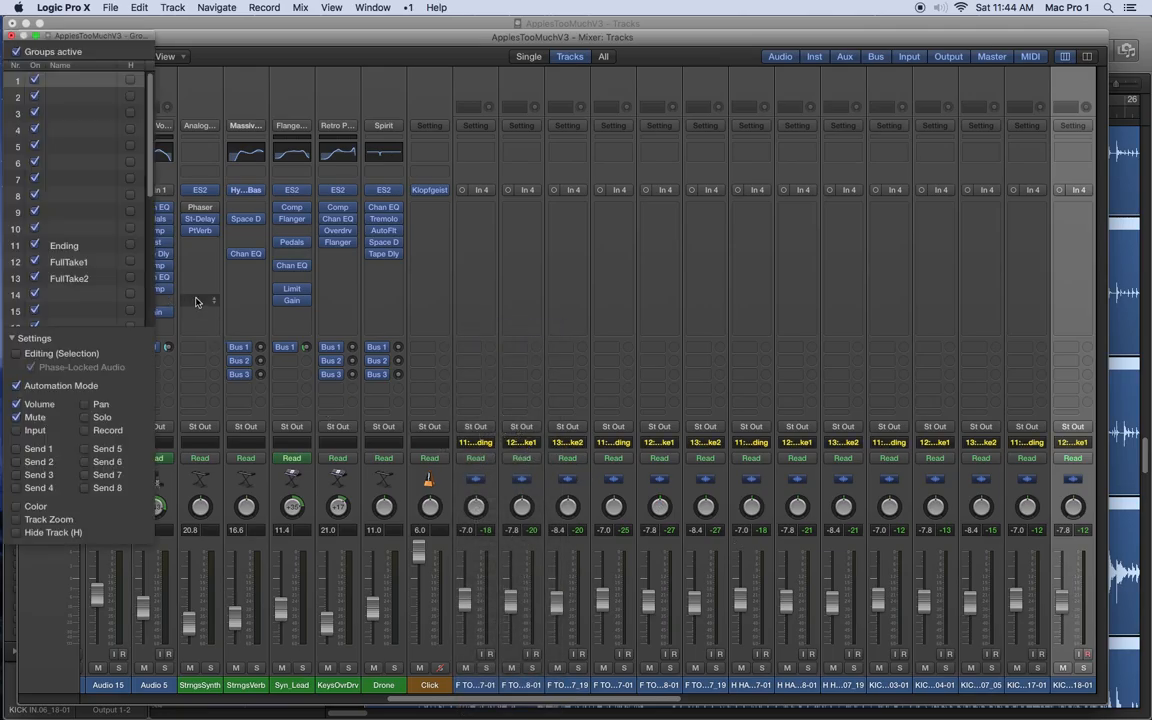
click(70, 263)
key(super+w)
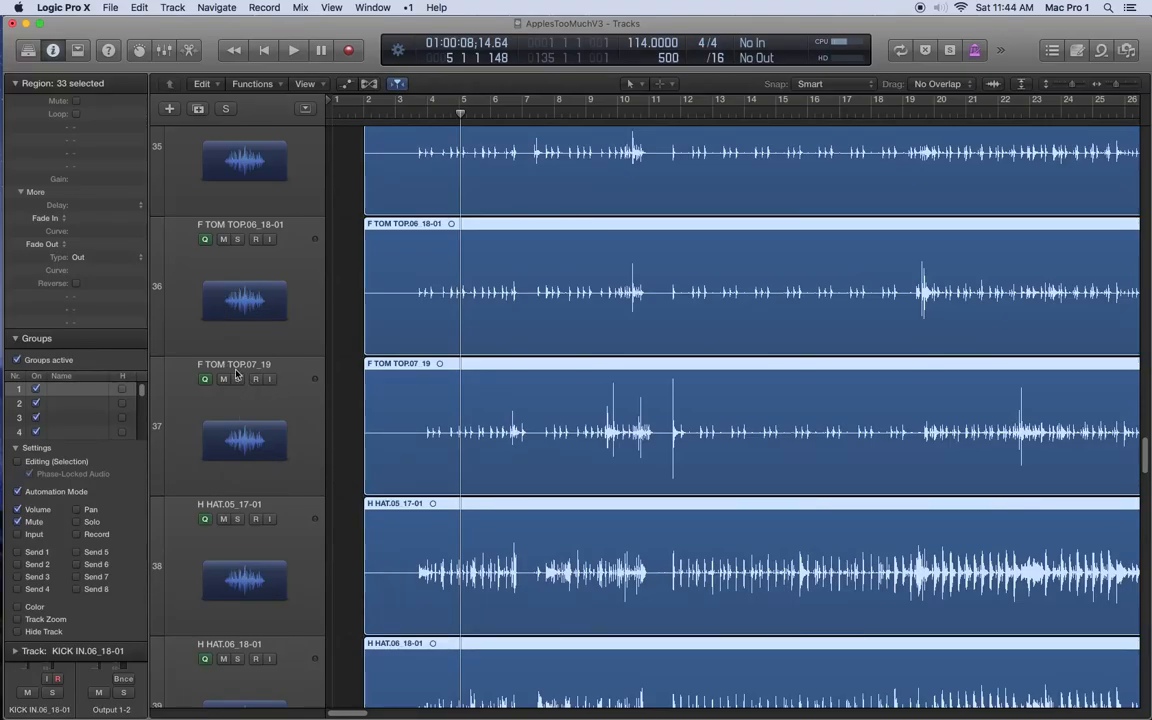
Solo the FullTake1 group through F TOM TOP.06_18-01 and check the soloed tracks down the drum list.
click(238, 240)
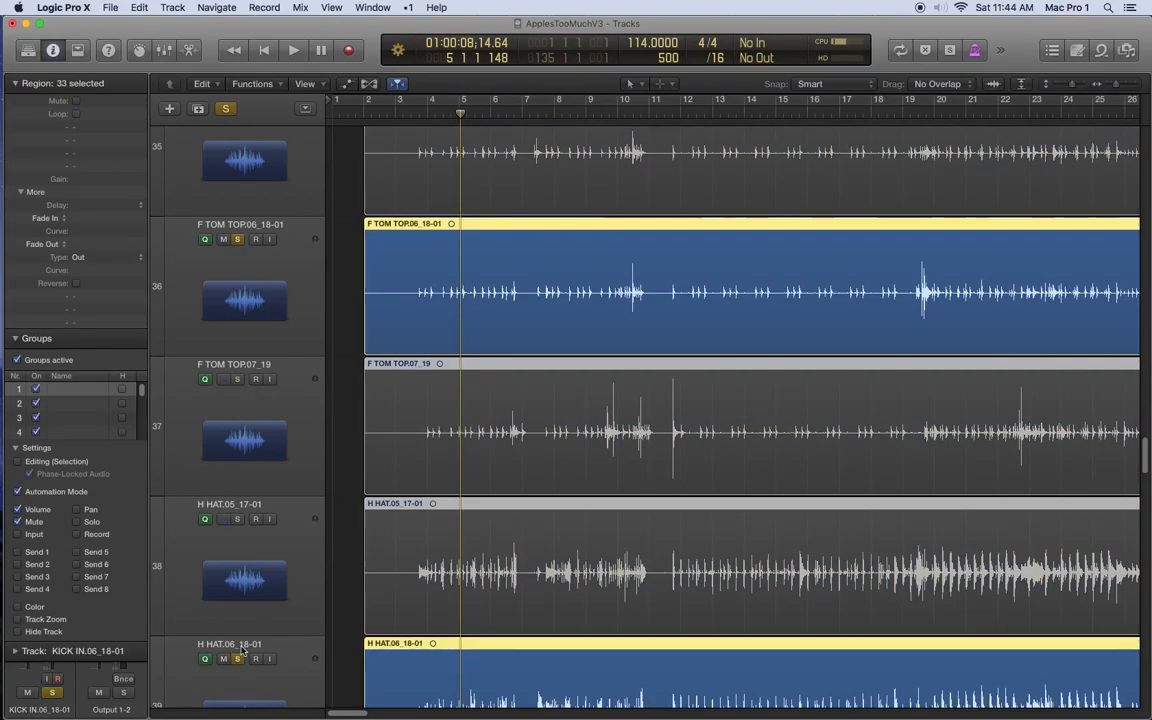
key(super+Up)
key(super+Up)
key(super+Up)
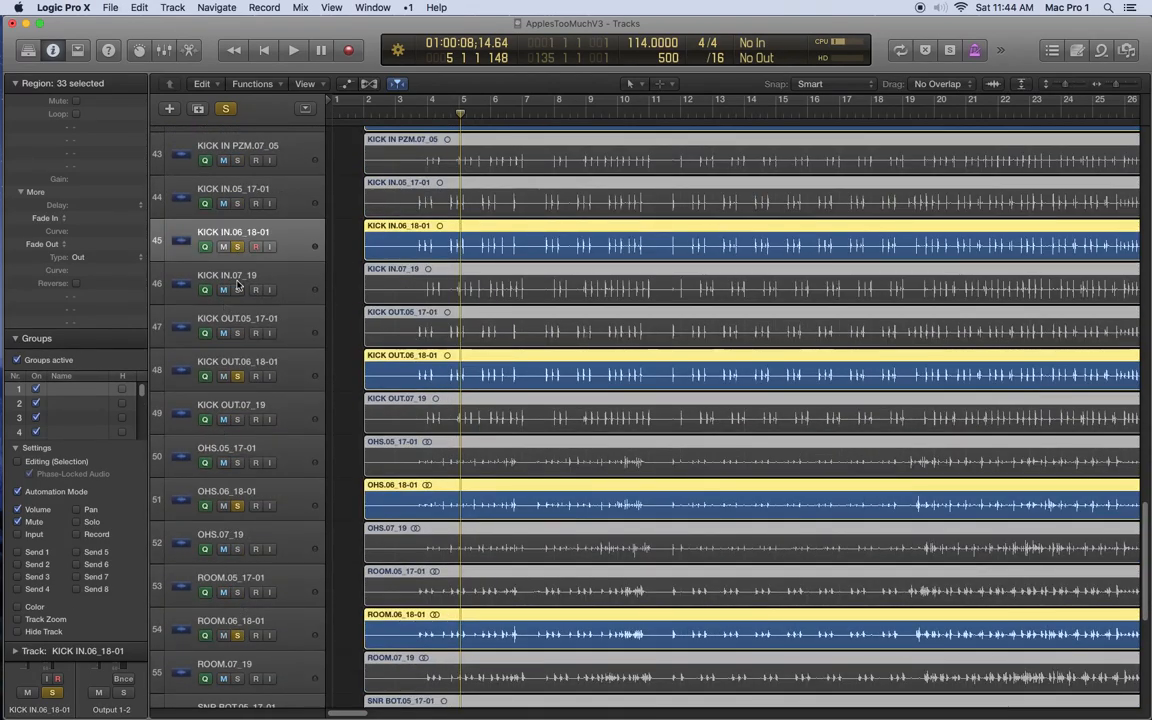
key(super+Down)
key(super+Down)
key(super+Down)
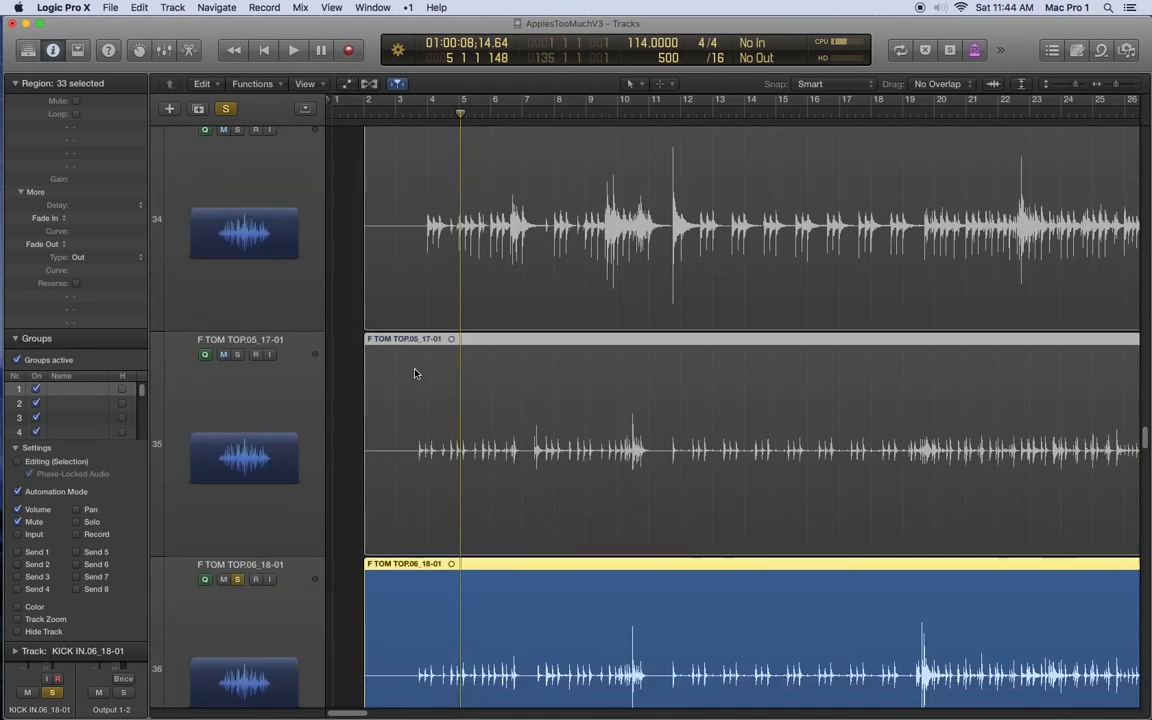
key(super+Up)
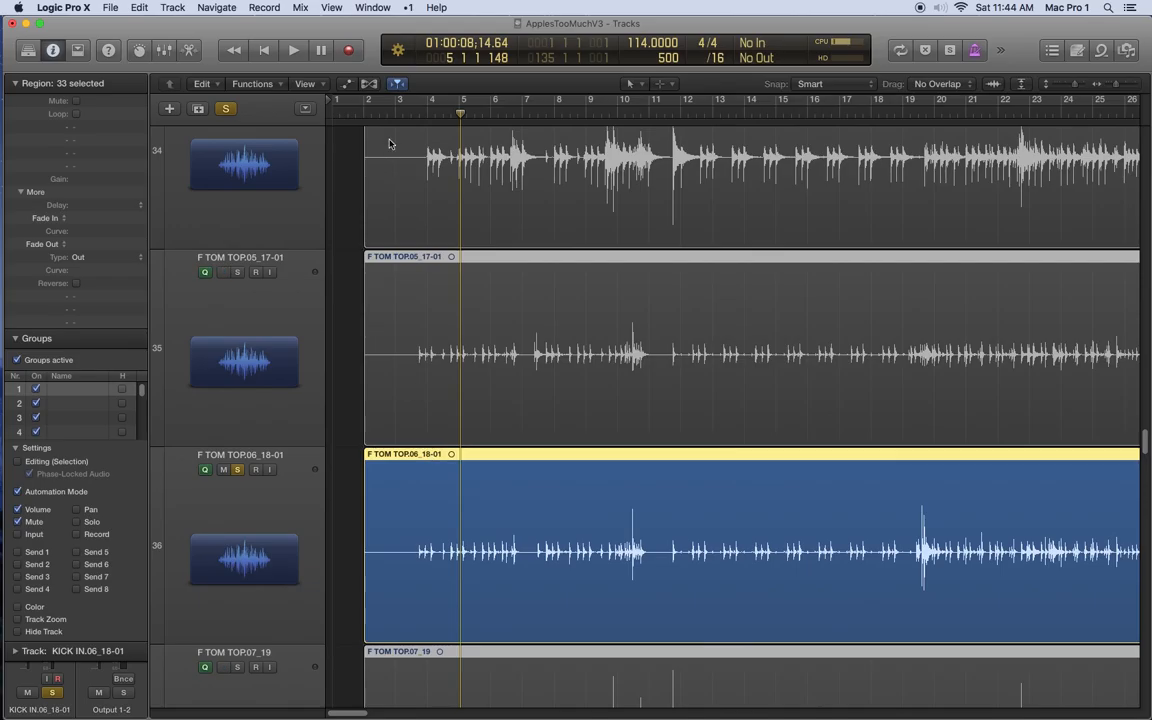
Move the selected drum regions one bar earlier to start at bar 1, and play them from bar 2.
click(408, 196)
drag(328, 166, 414, 420)
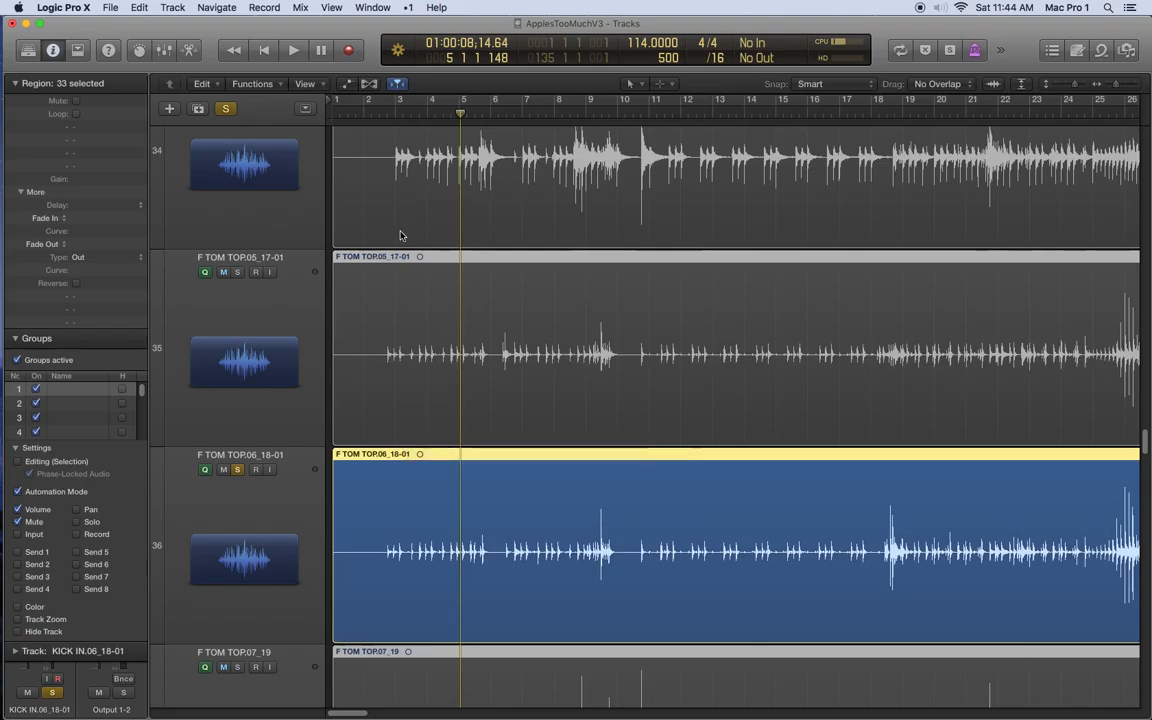
click(366, 113)
key(space)
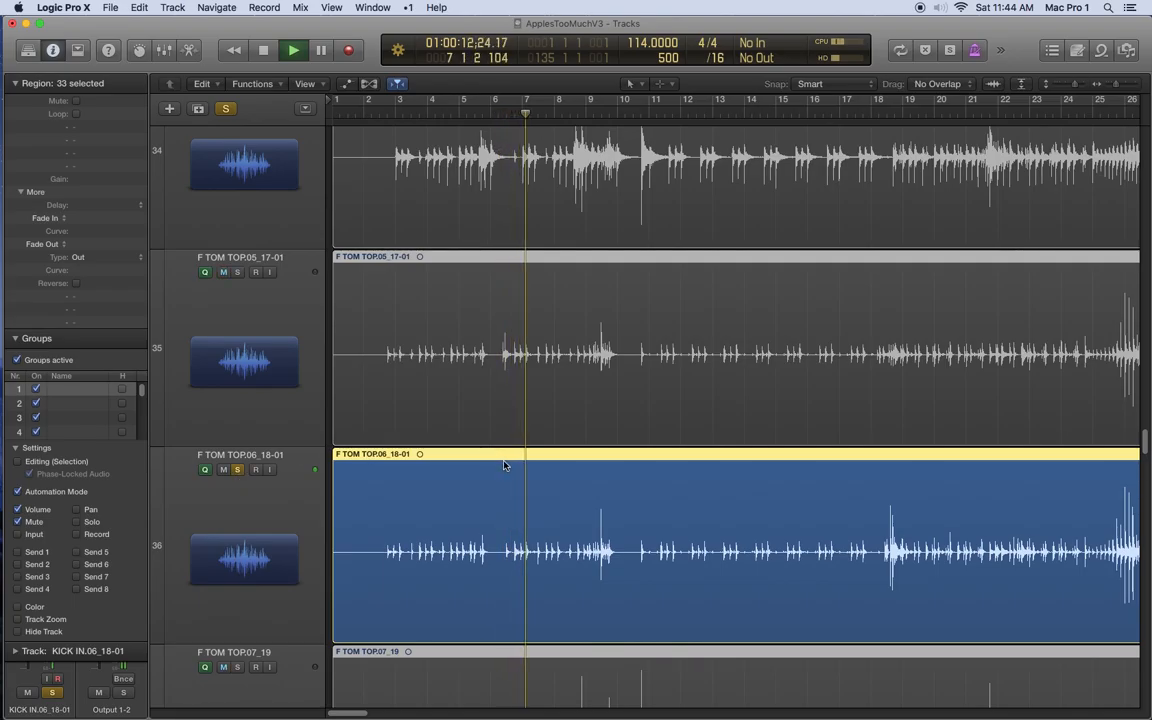
Select the H HAT.06_18-01 track during playback and collapse the Region inspector to show its channel strip.
scroll(504, 463, down, 5)
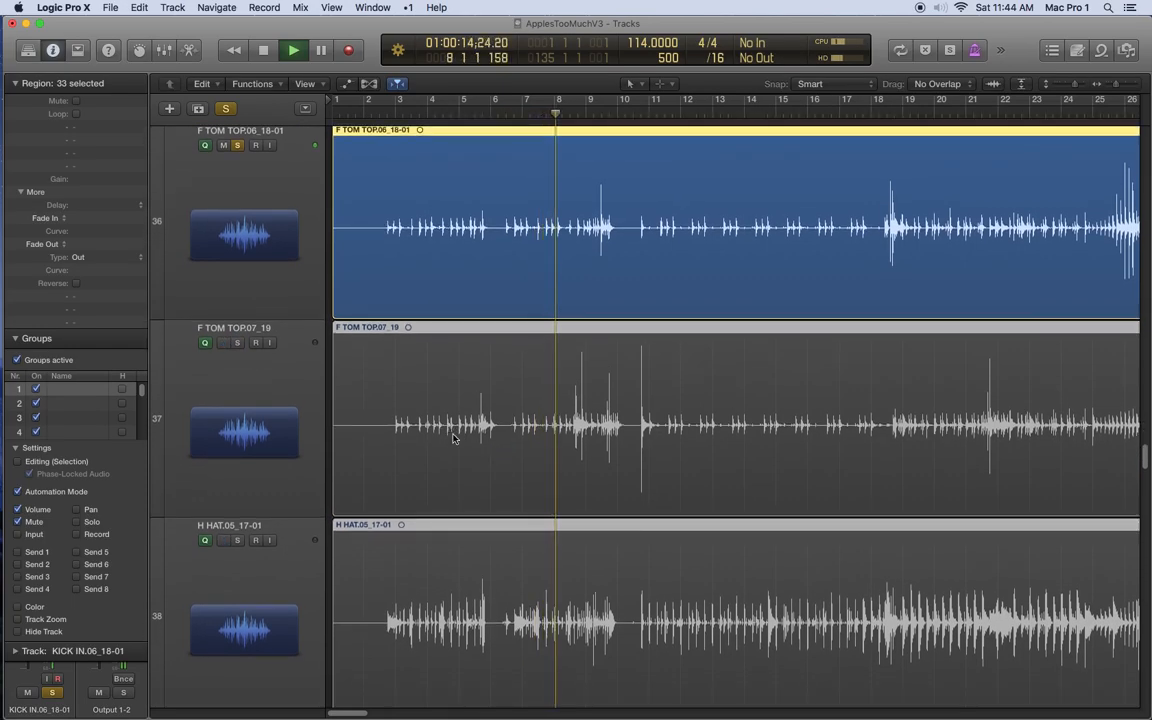
key(Down)
key(Down)
key(Down)
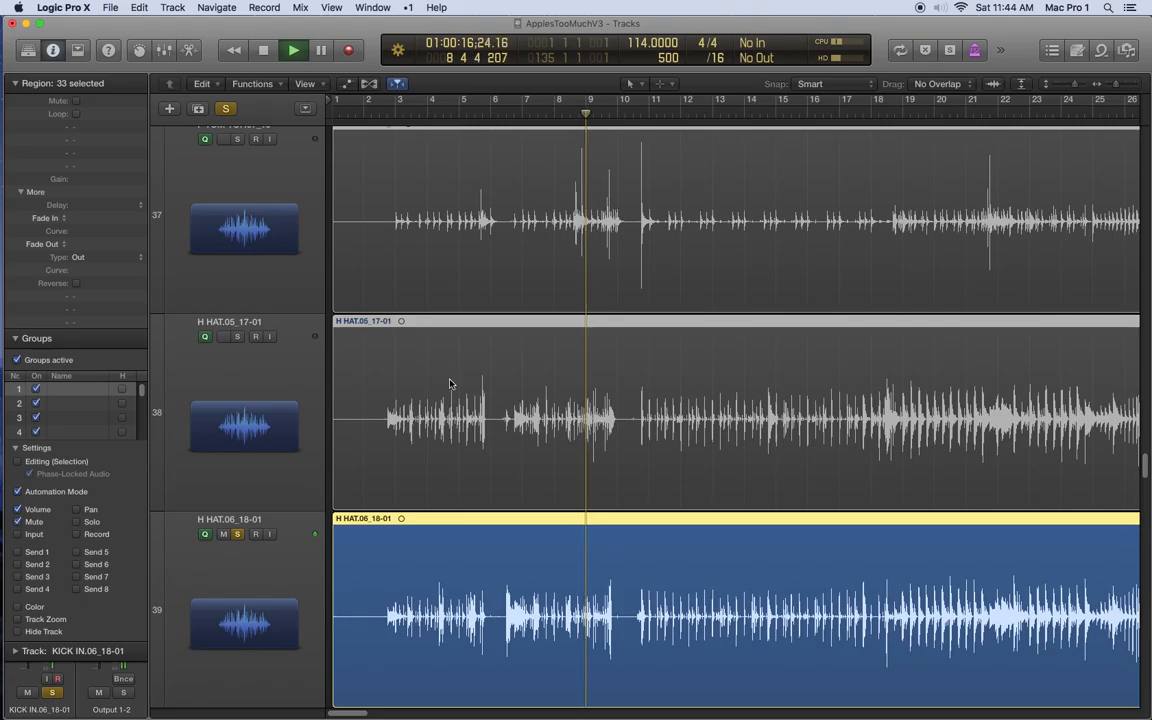
click(223, 336)
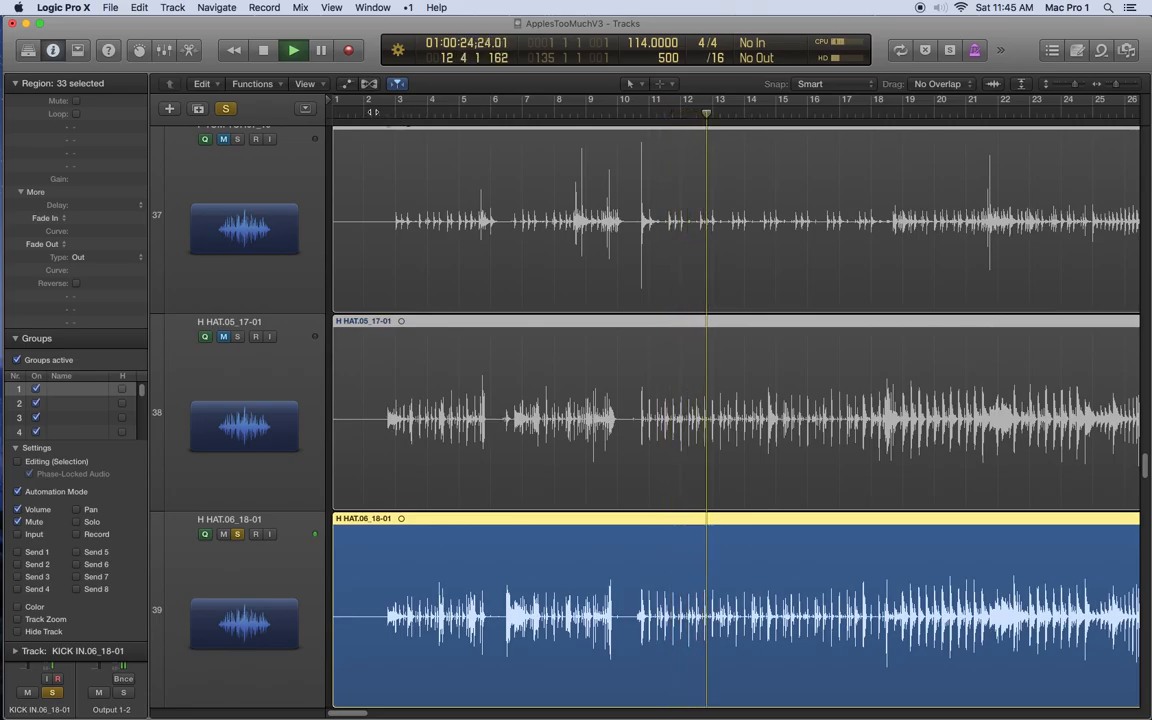
click(280, 630)
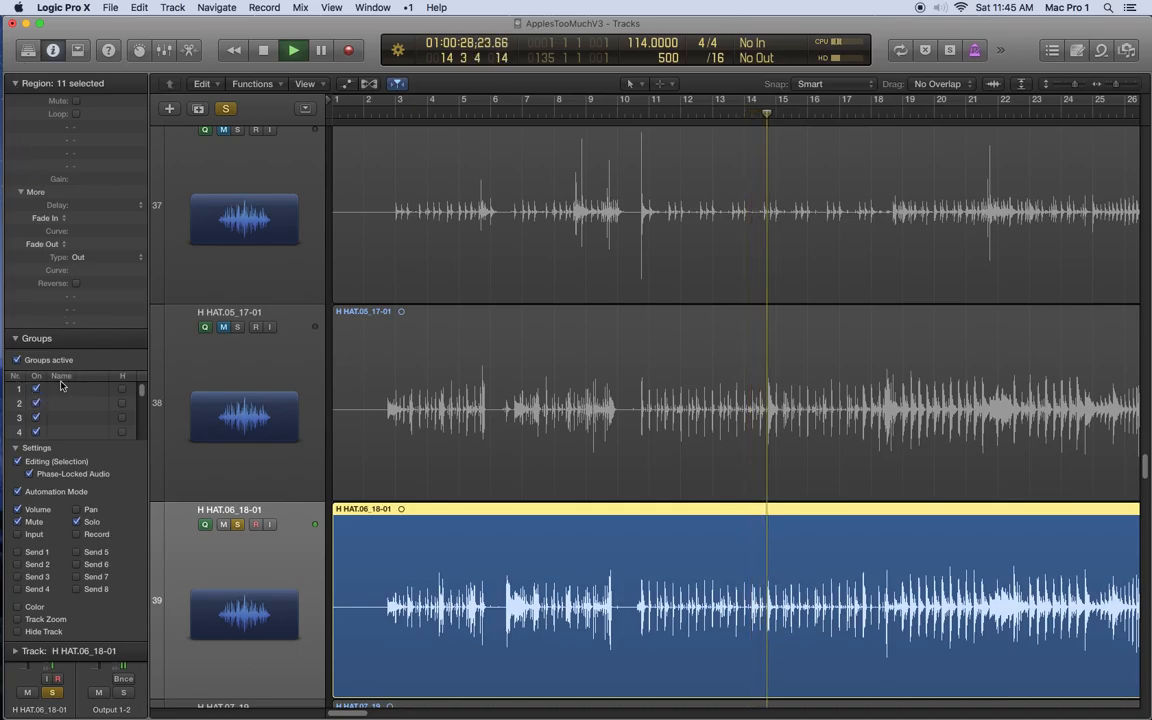
click(15, 85)
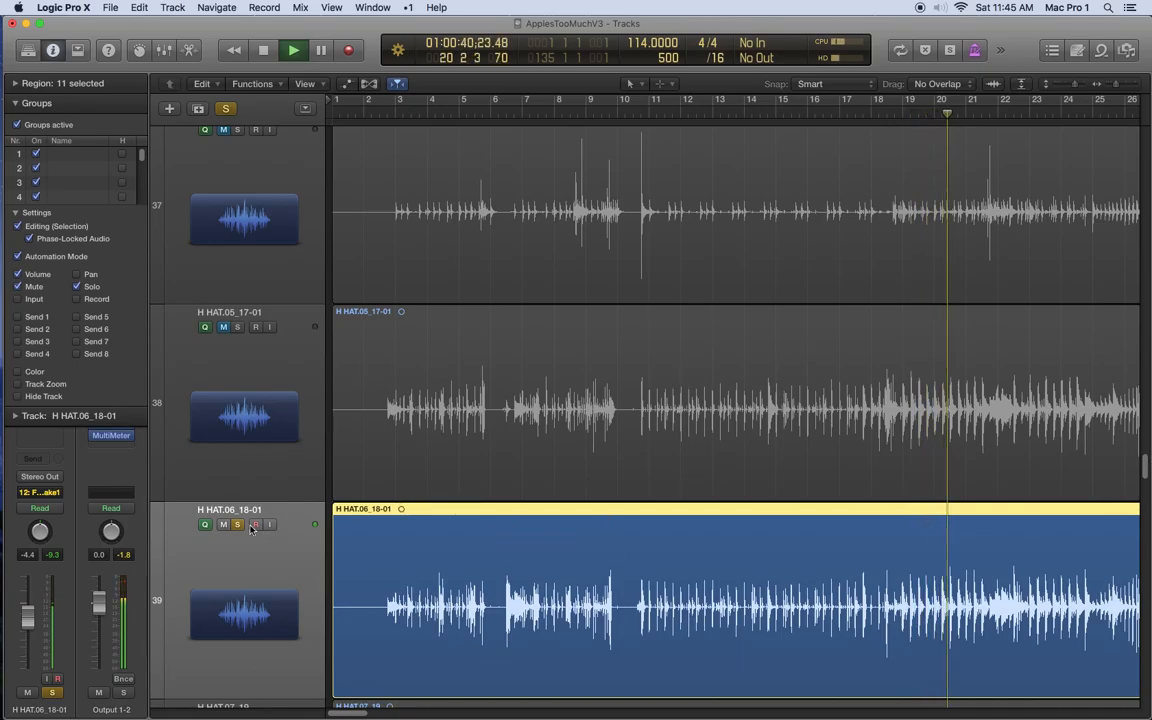
Turn off the active solo and play the full mix from around bar 2 to check the drums against the song.
key(ctrl+s)
key(space)
click(372, 105)
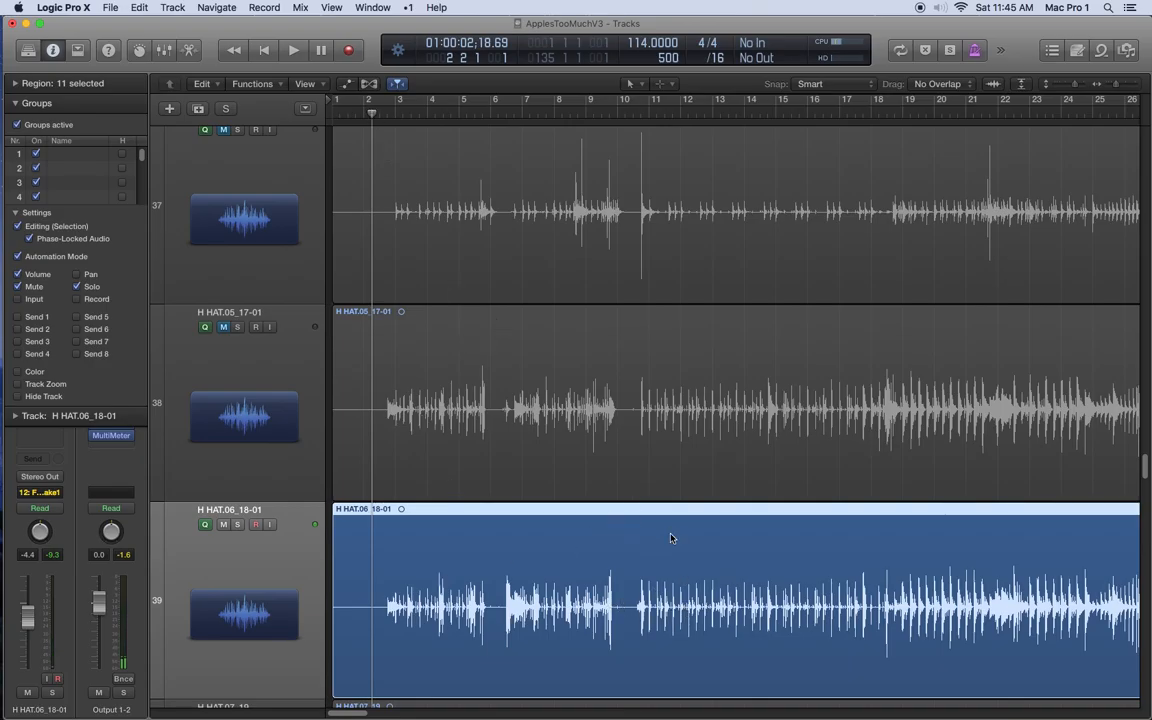
key(space)
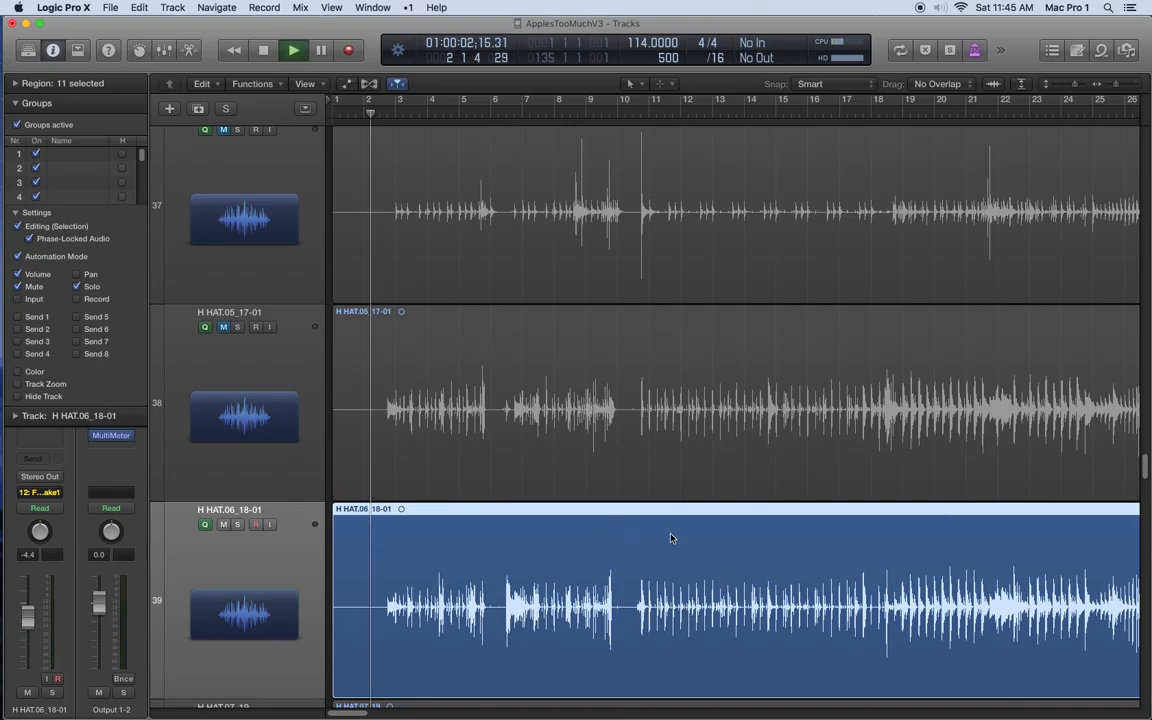
key(space)
click(363, 110)
key(space)
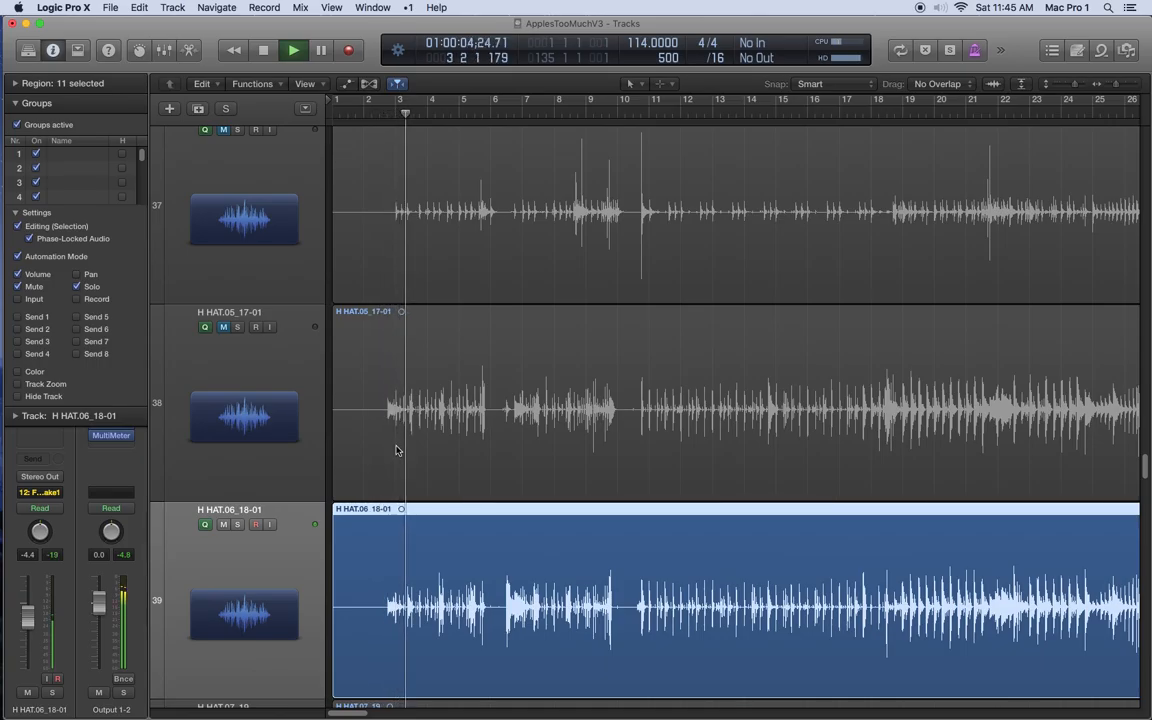
key(space)
Select the grouped drum regions of all three takes, starting from the F TOM BOT tracks.
click(365, 381)
scroll(388, 414, down, 1)
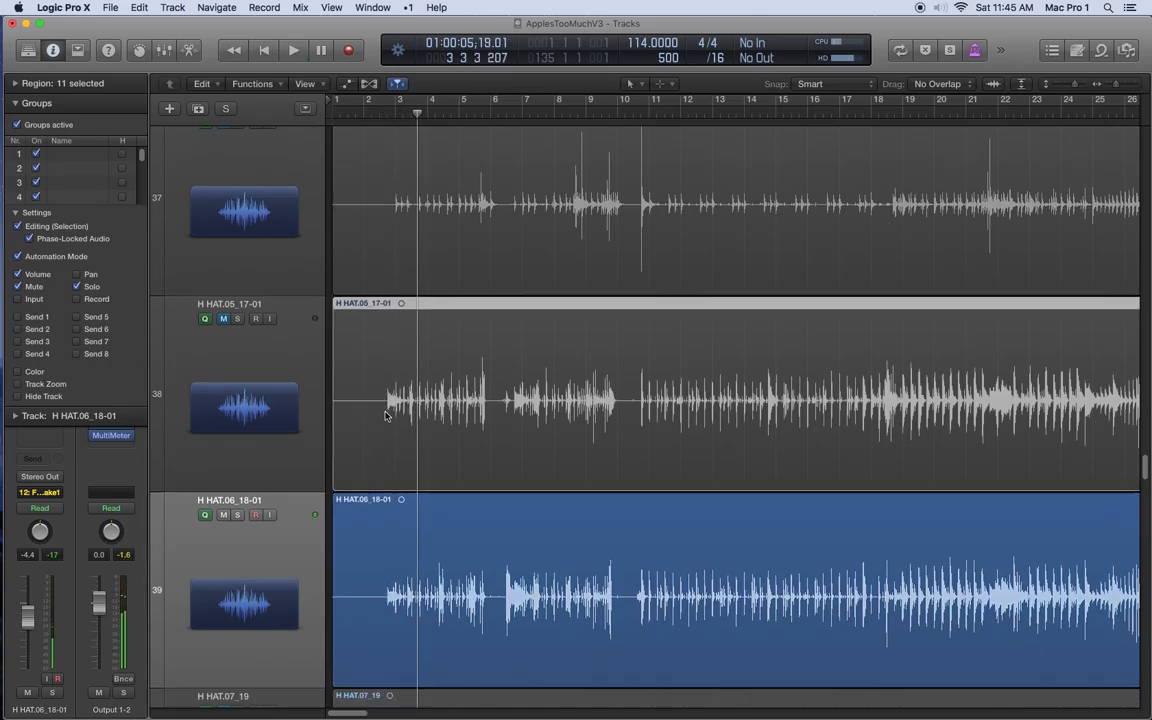
key(super+Up)
key(super+Up)
scroll(399, 288, up, 20)
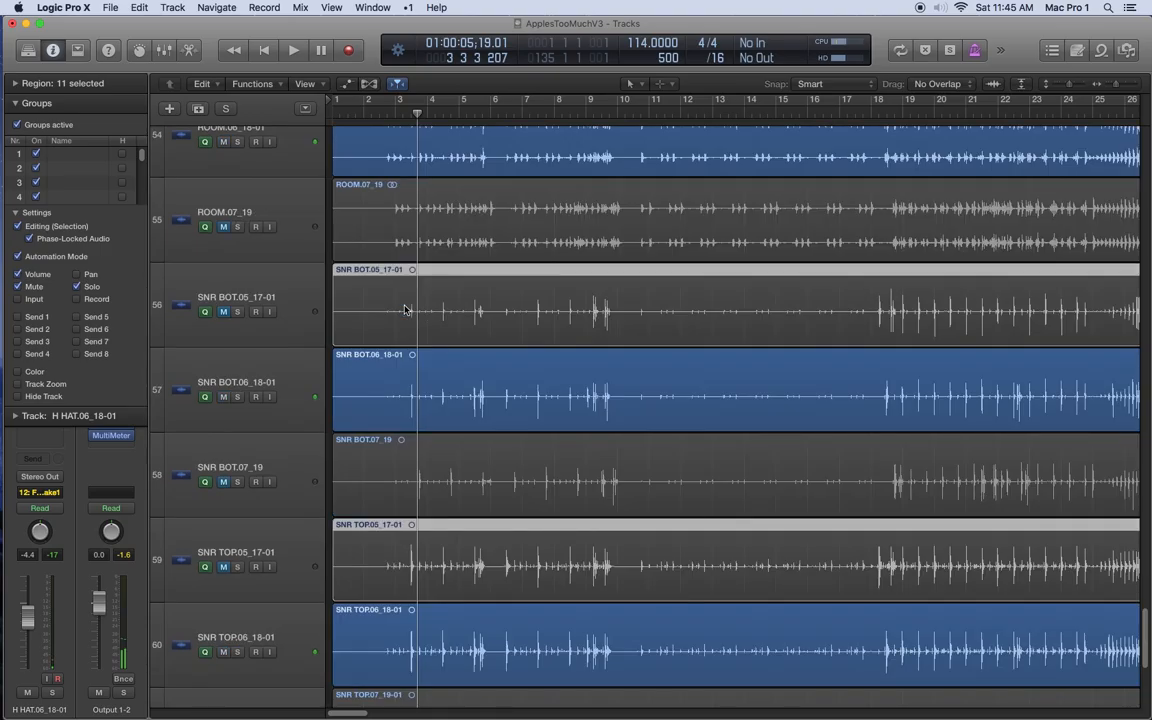
scroll(420, 482, down, 20)
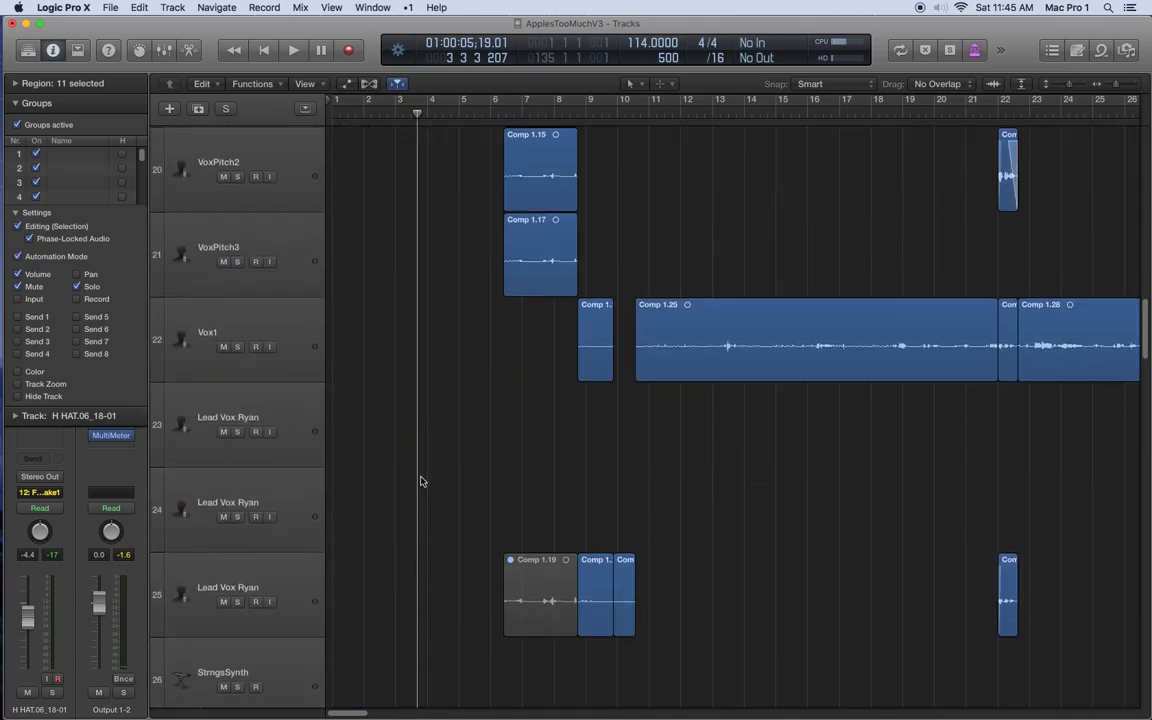
scroll(420, 482, up, 4)
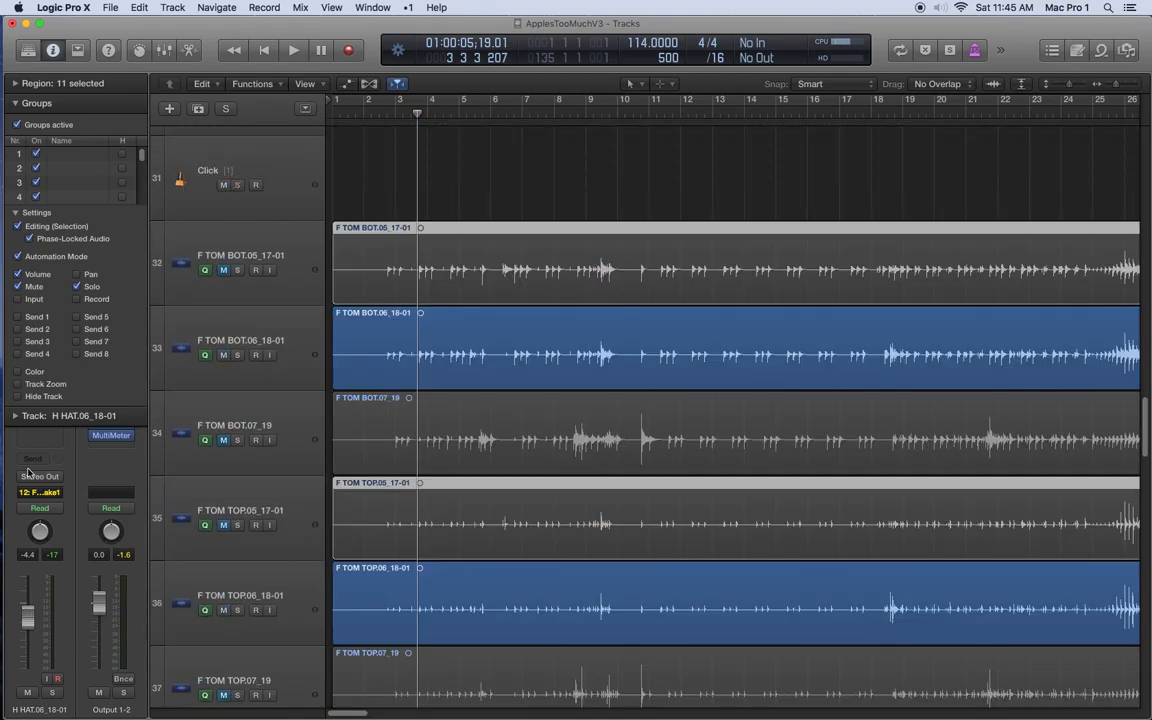
scroll(348, 215, up, 10)
drag(348, 205, 427, 412)
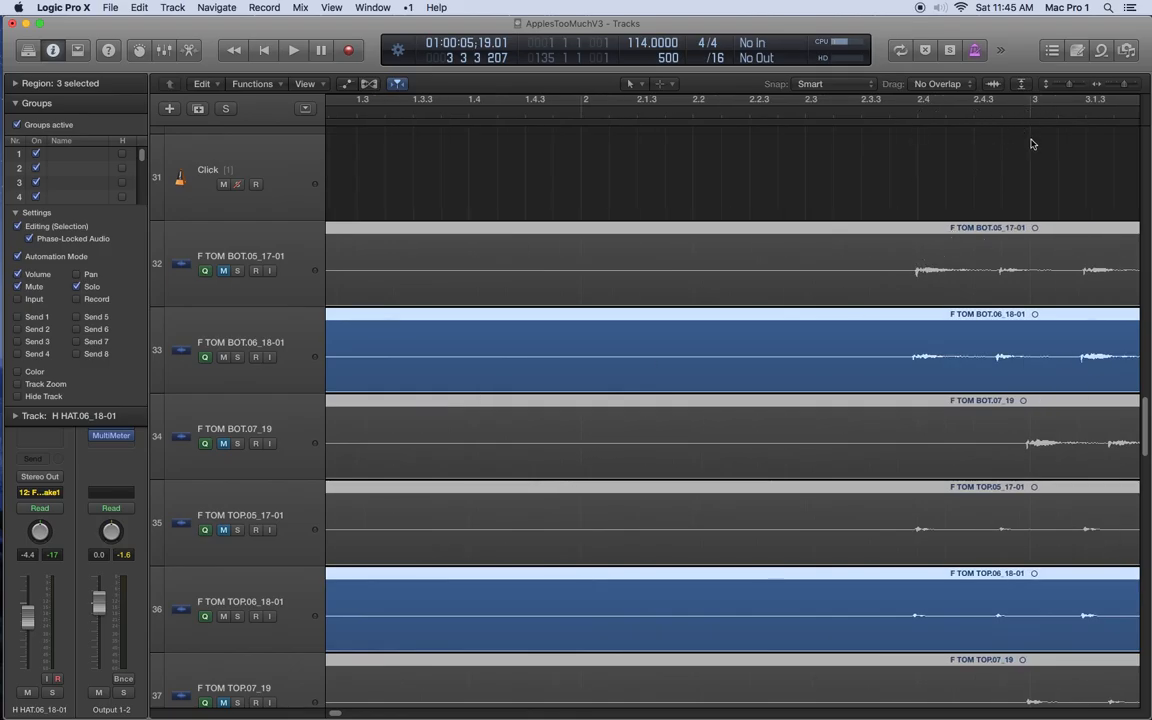
Move the drum regions of all three takes one beat later to start at bar 1 beat 2, and play from bar 2.
click(525, 111)
key(space)
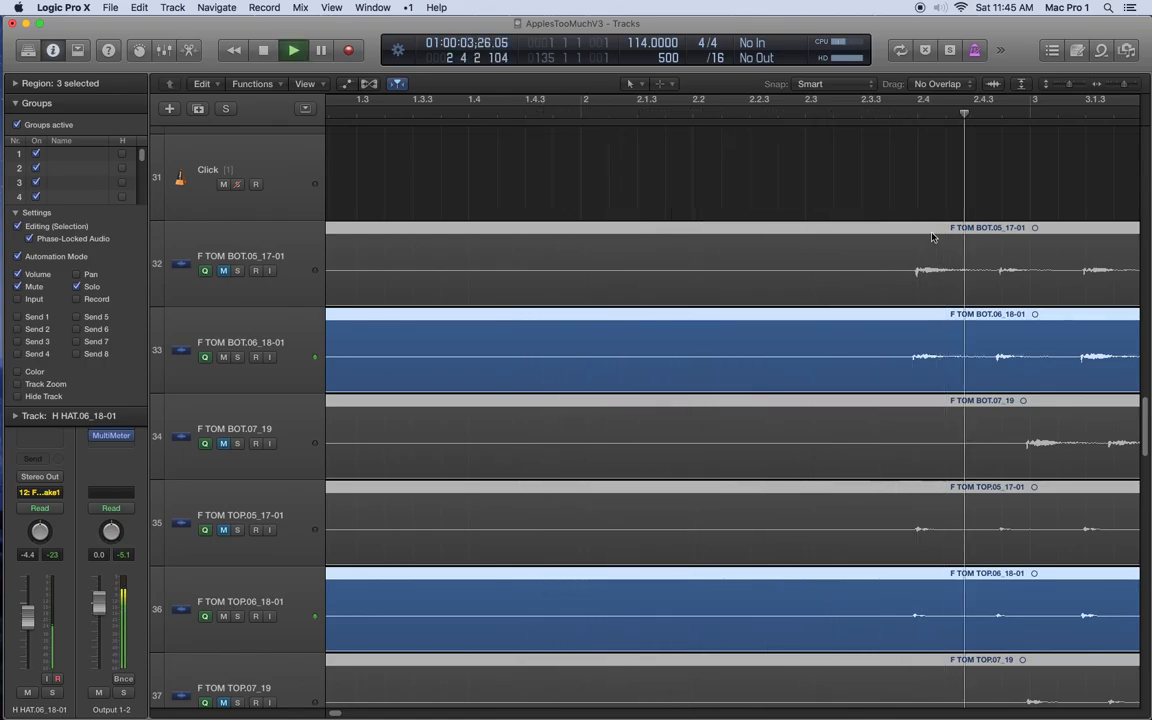
scroll(638, 238, left, 10)
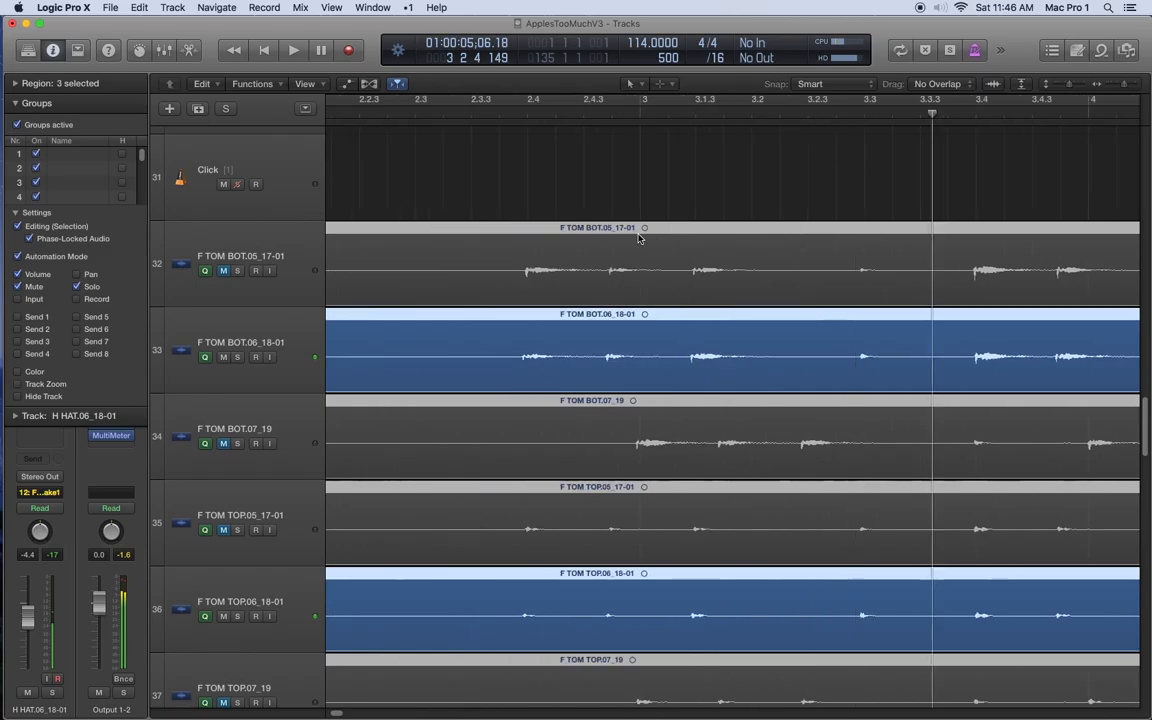
drag(623, 234, 733, 229)
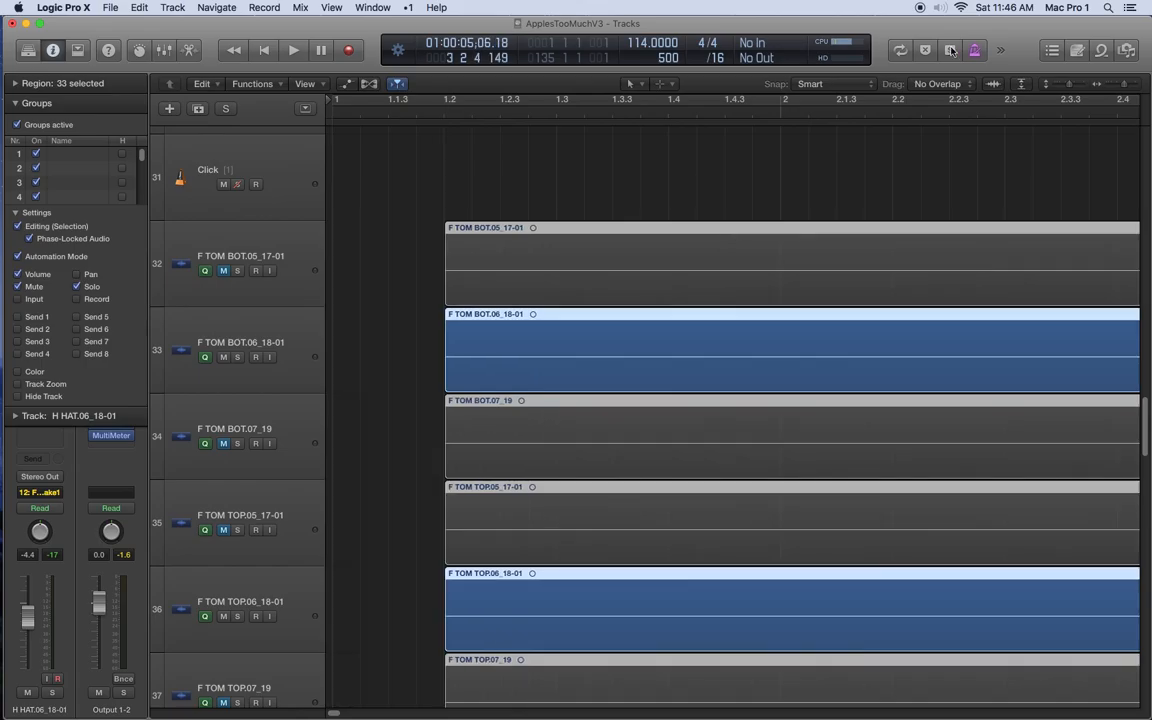
click(783, 111)
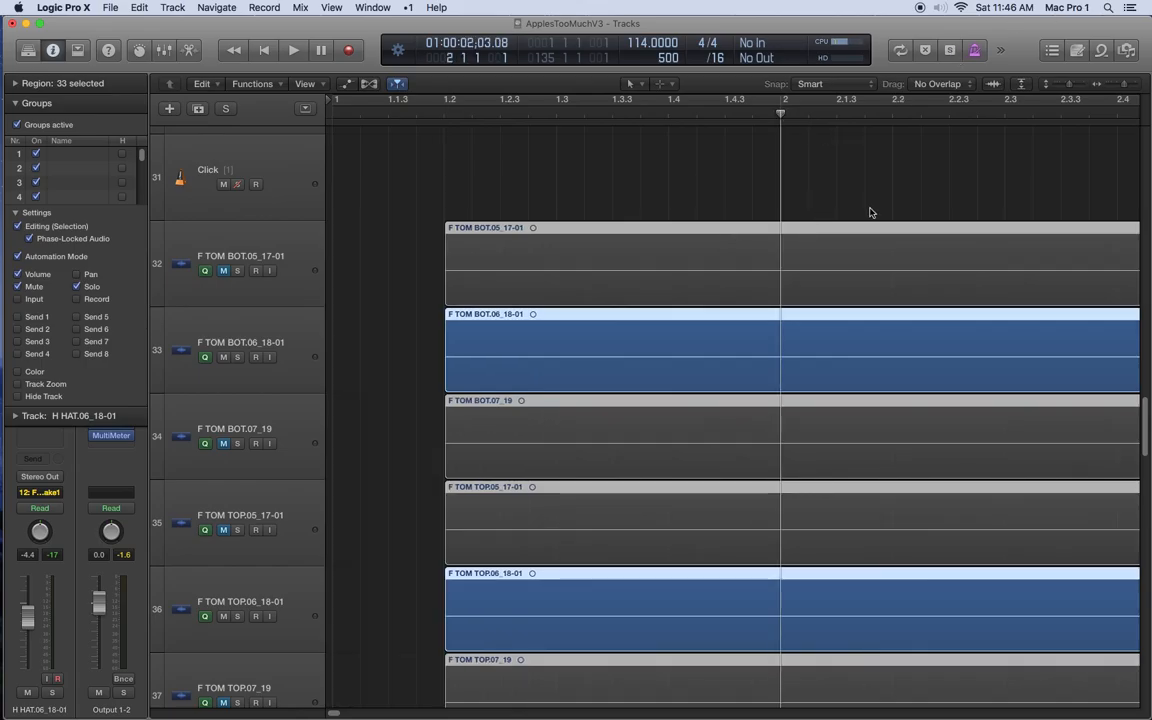
key(space)
key(space)
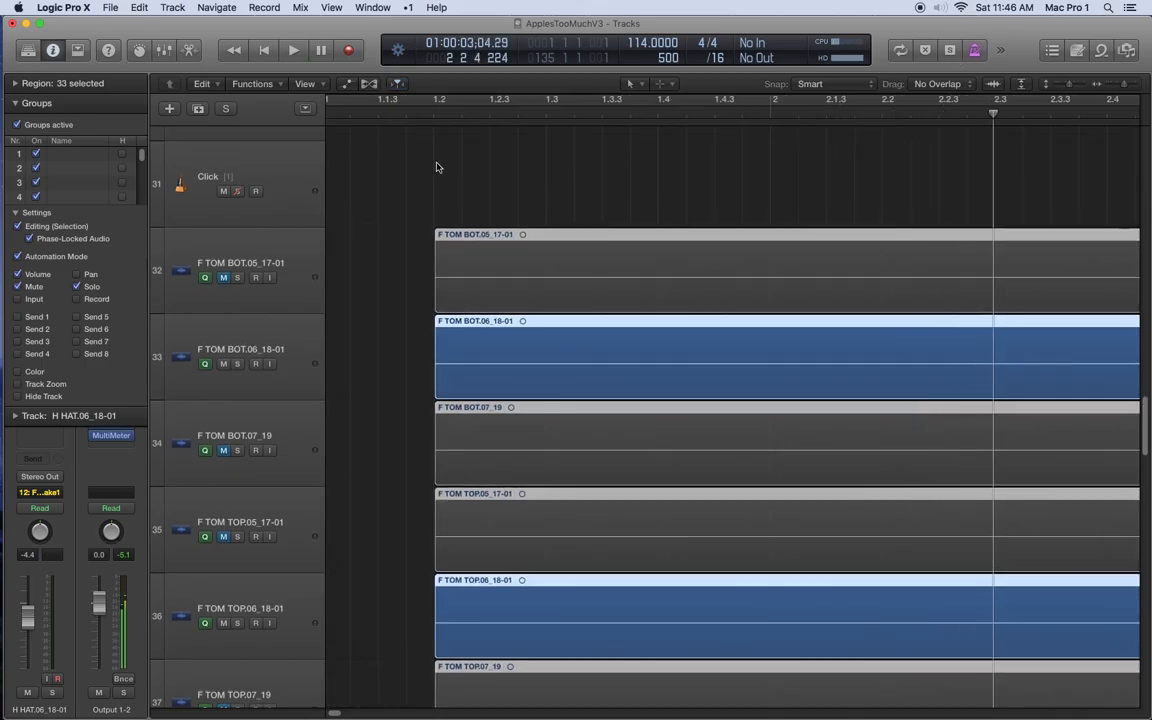
Compare the drum region start at bar 1 beat 2 with the Click track, and play the song from that point.
click(432, 113)
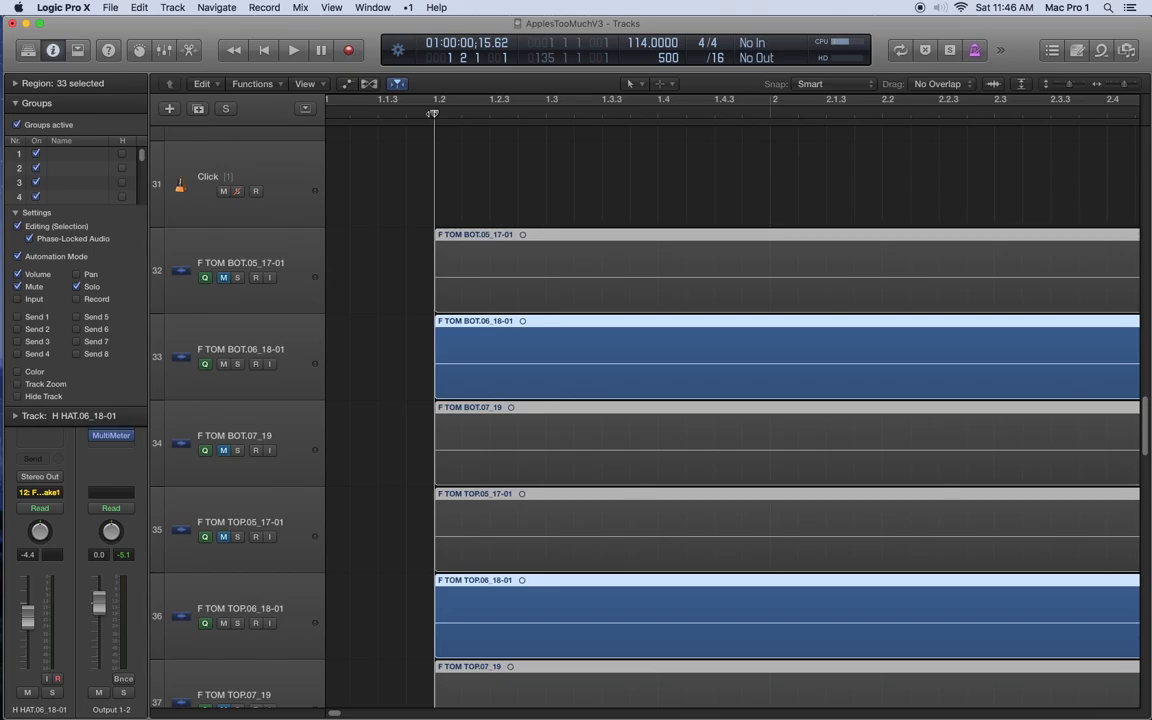
scroll(586, 230, up, 15)
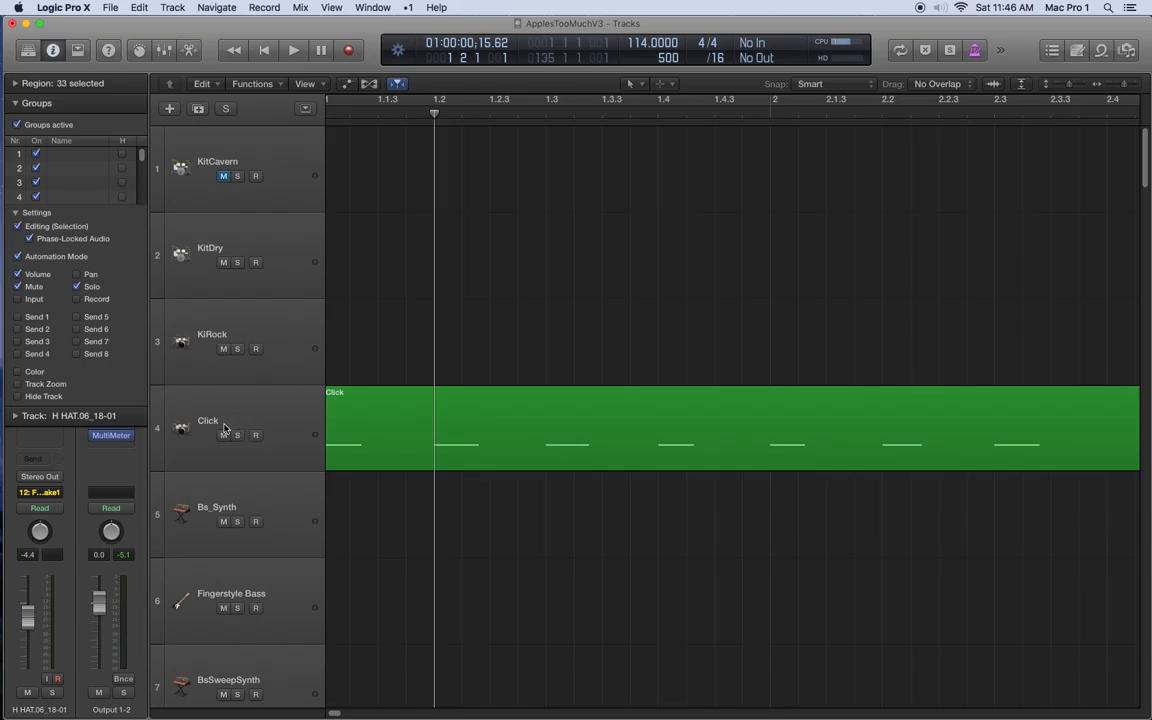
scroll(463, 414, down, 13)
scroll(460, 412, down, 10)
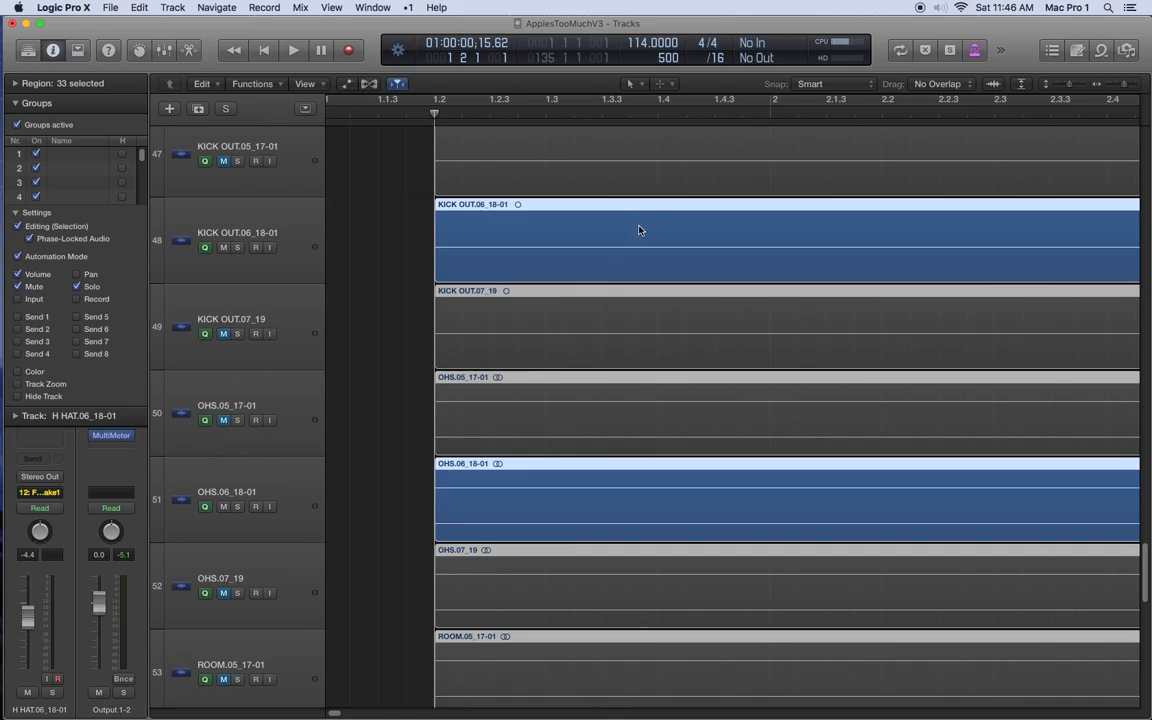
key(space)
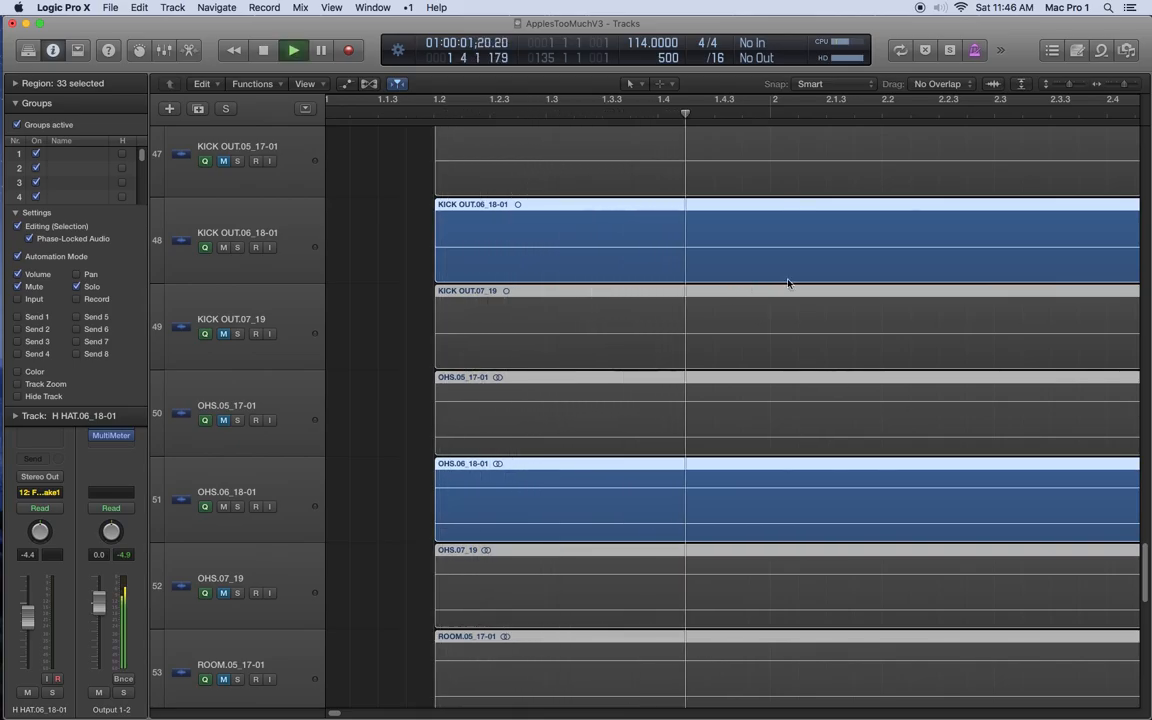
scroll(788, 284, right, 4)
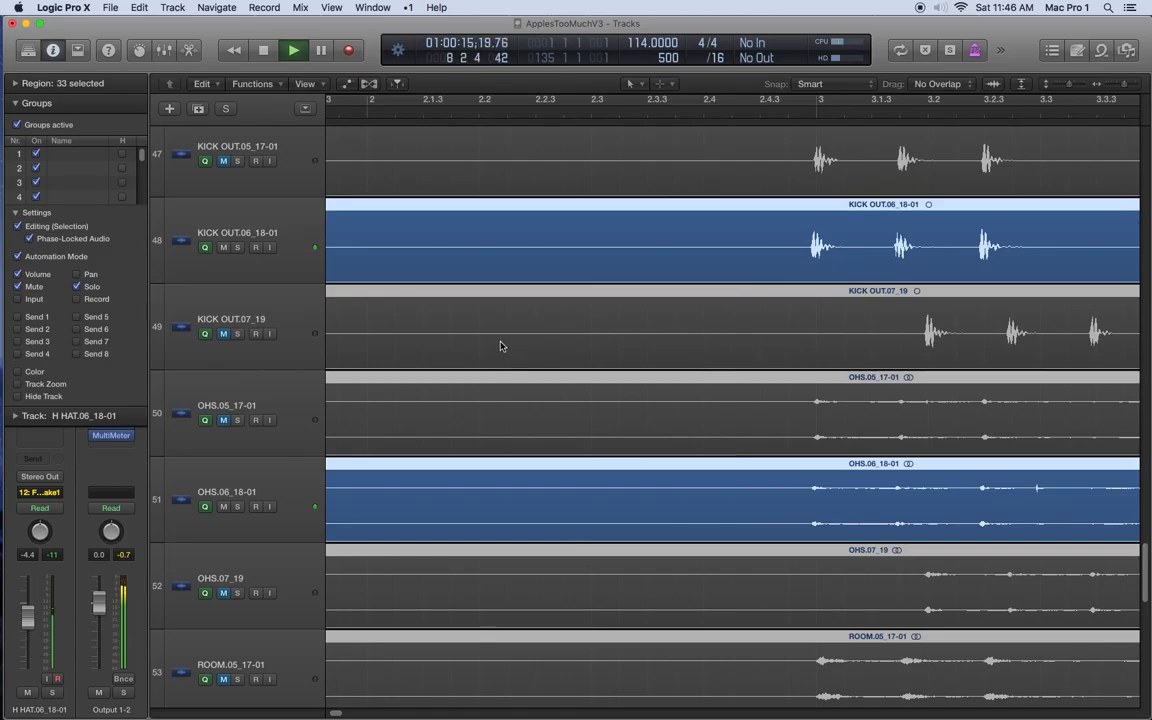
Mute the KitDry and KiRock tracks while the song plays.
scroll(739, 342, down, 5)
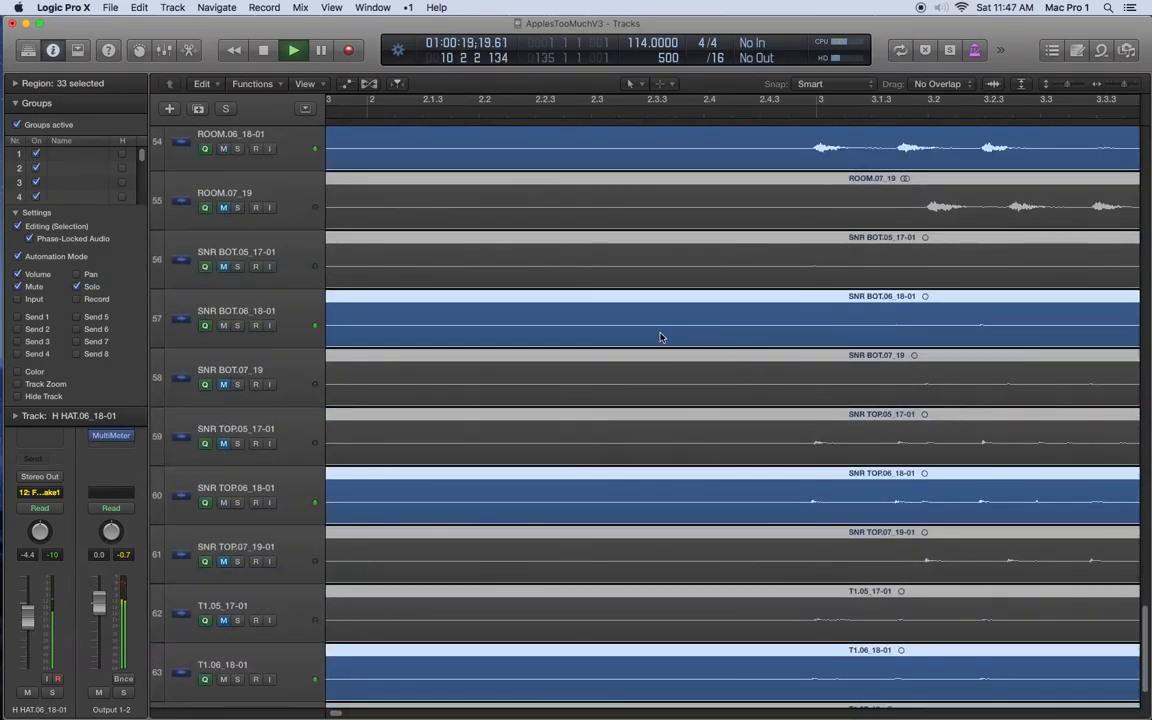
scroll(707, 391, down, 2)
scroll(707, 391, down, 6)
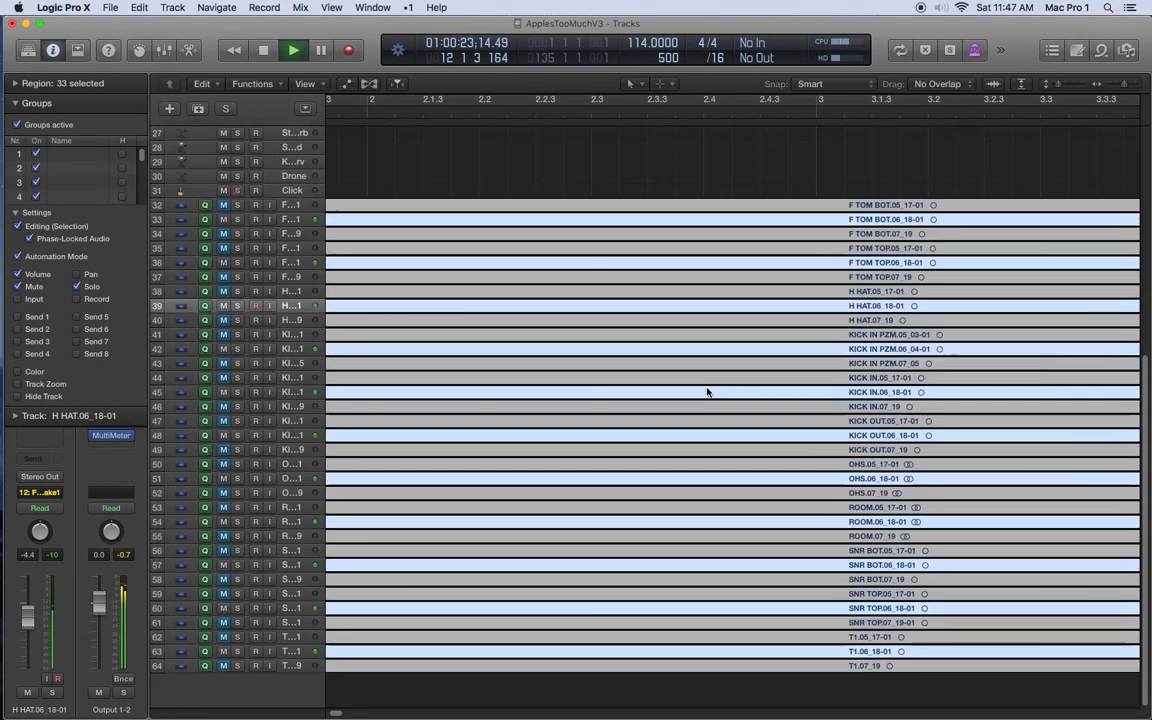
scroll(707, 391, down, 3)
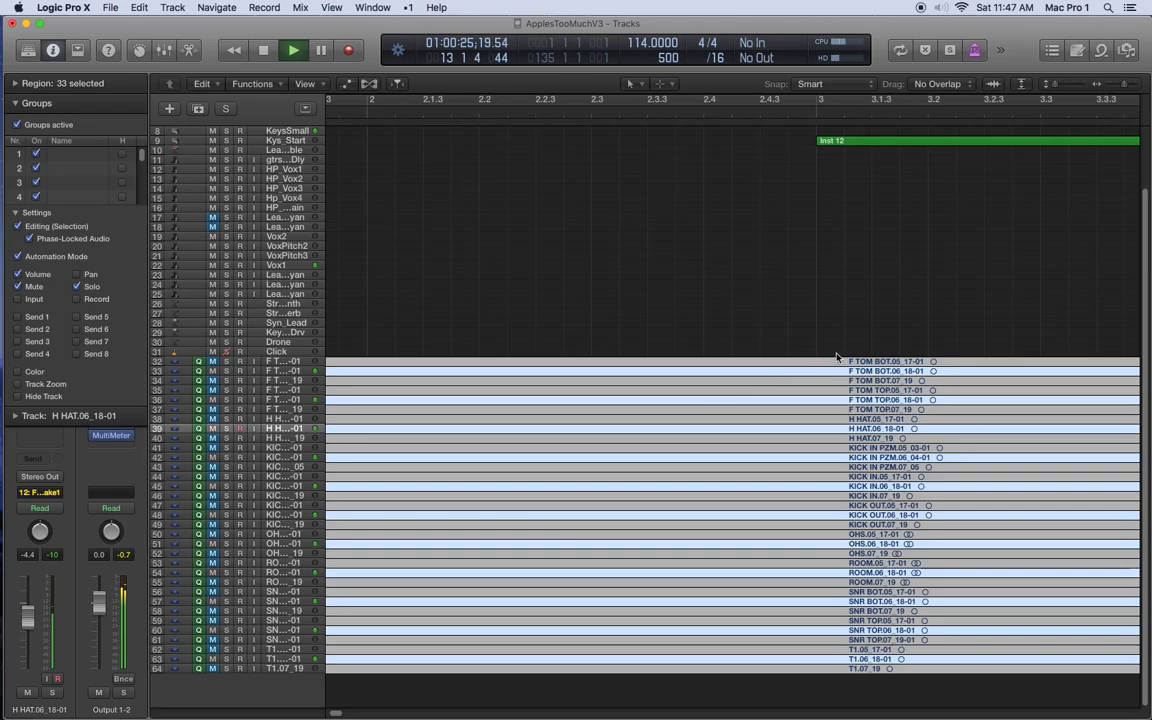
scroll(835, 350, up, 3)
click(213, 141)
click(213, 150)
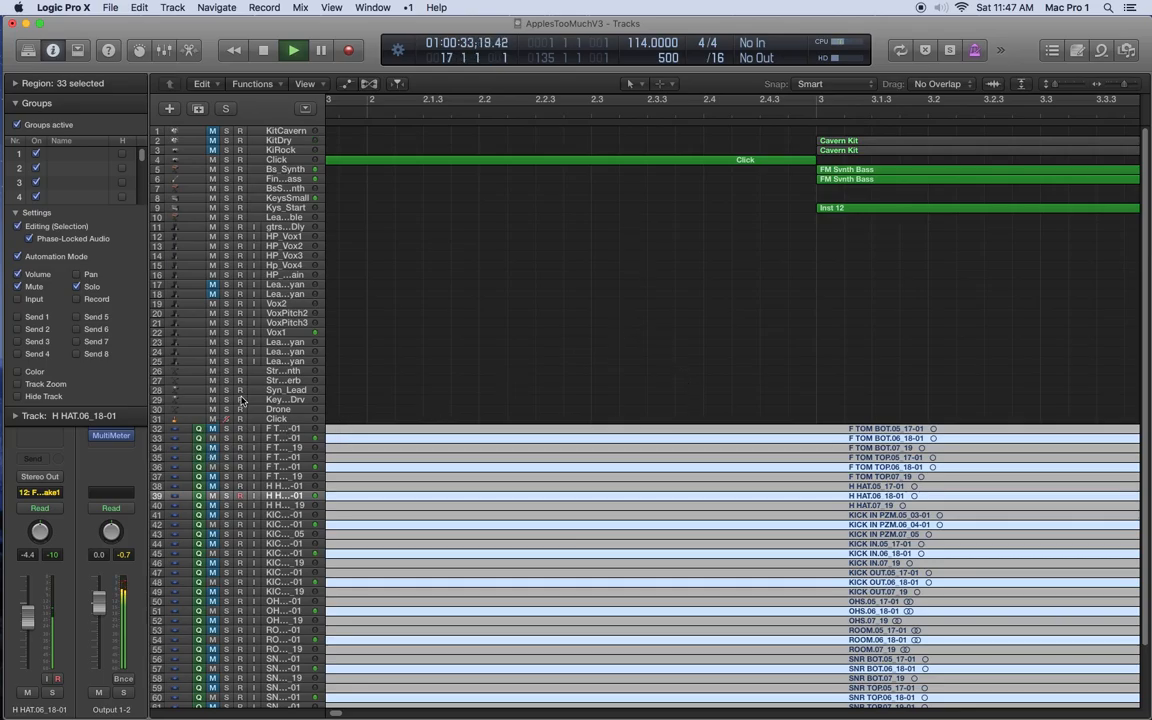
Clear the region selection, test the group mute on F TOM BOT.06_18-01, and stop playback.
scroll(695, 463, down, 5)
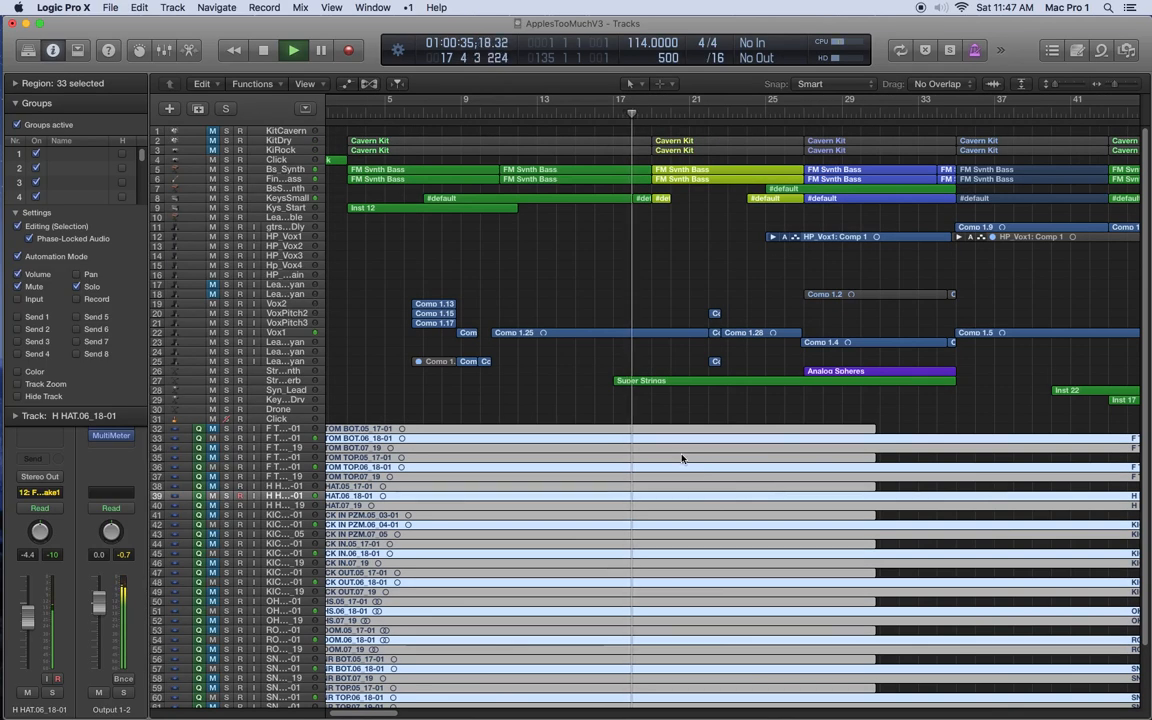
click(897, 404)
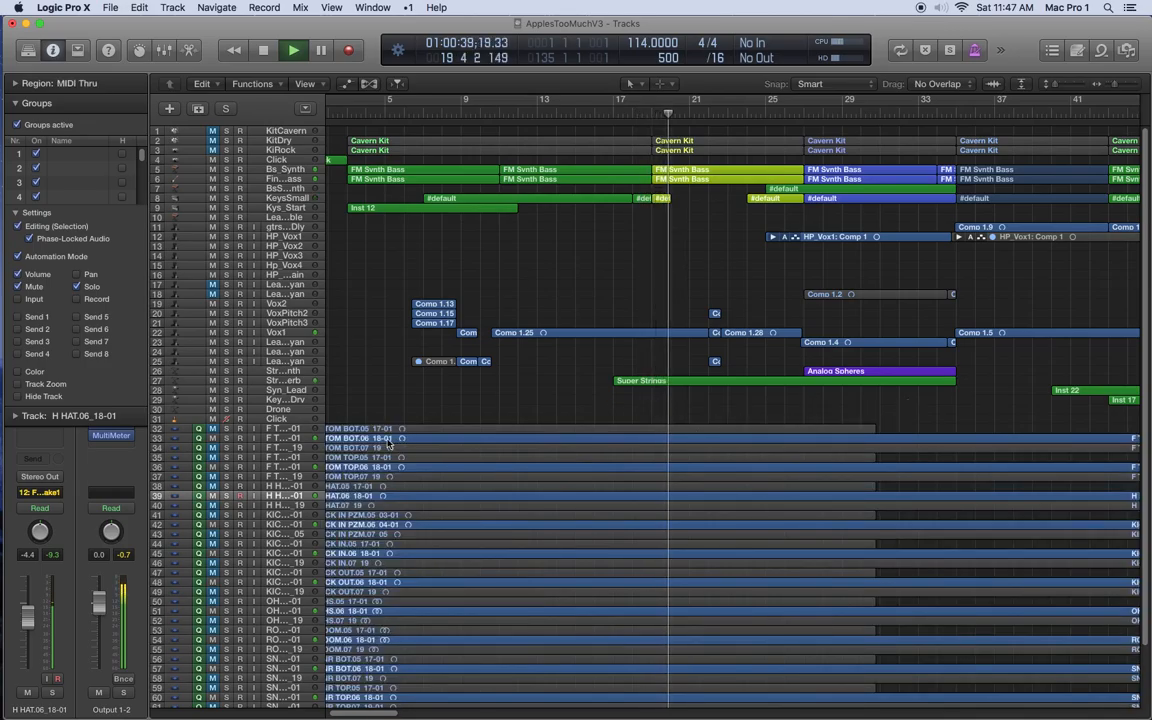
click(212, 440)
key(space)
click(212, 440)
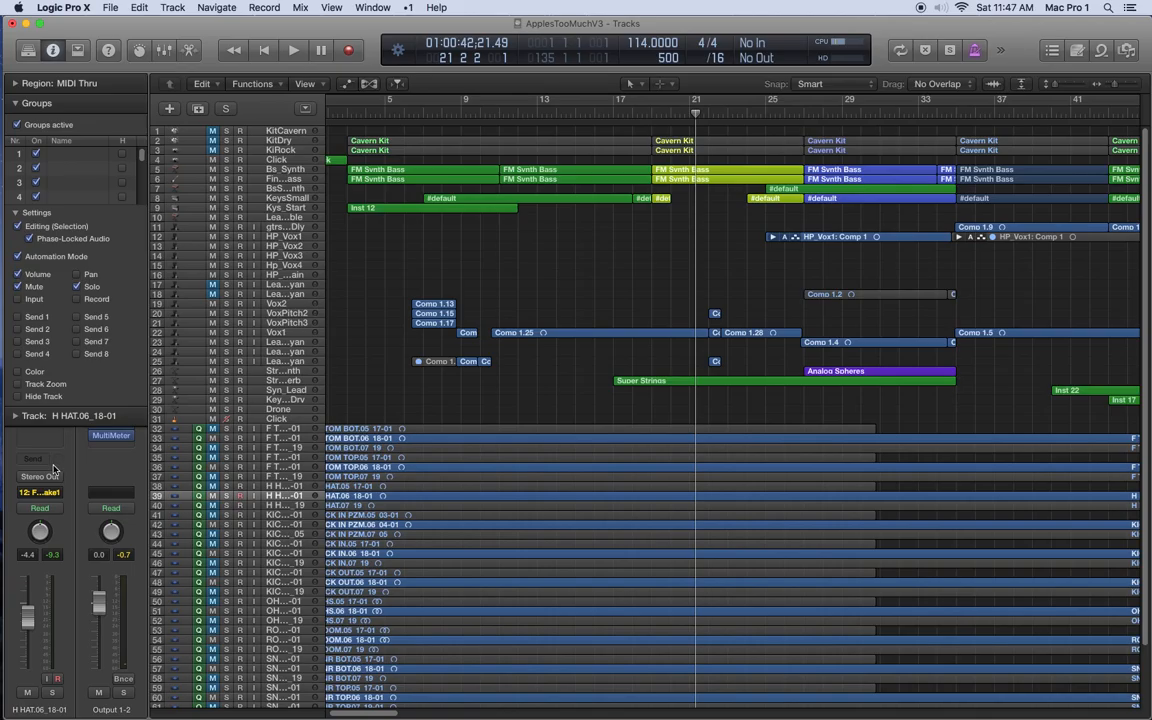
Open the group settings window and review the settings of the Ending and FullTake2 groups.
click(40, 492)
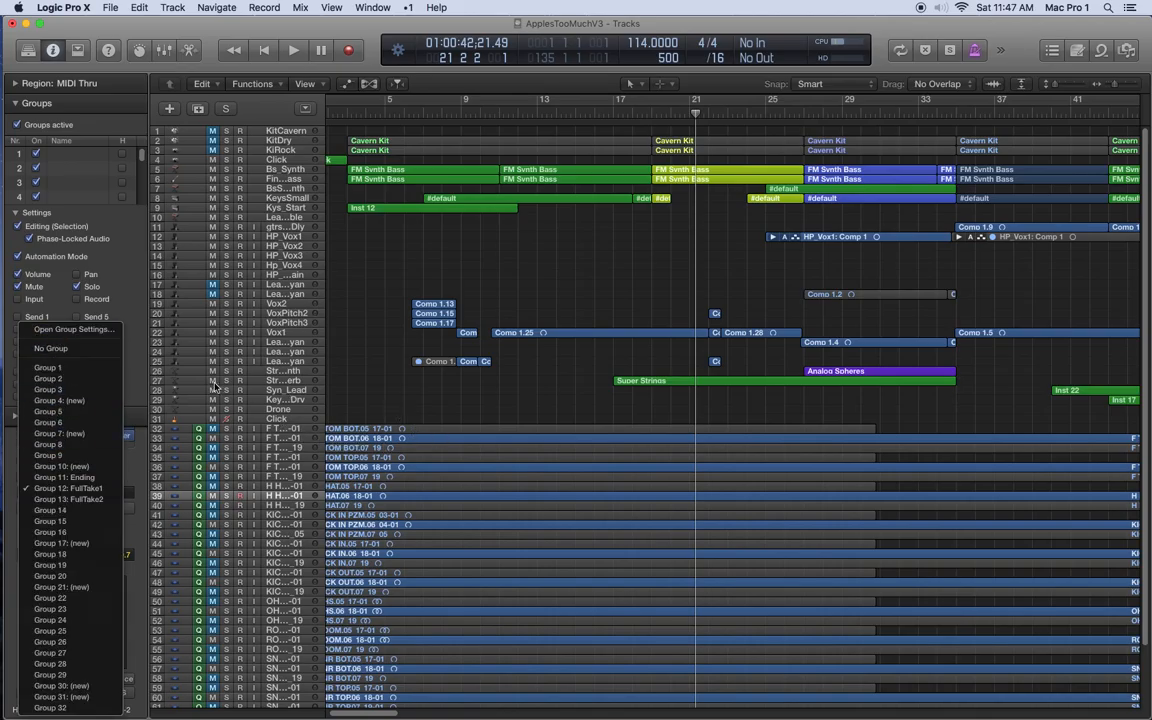
click(55, 328)
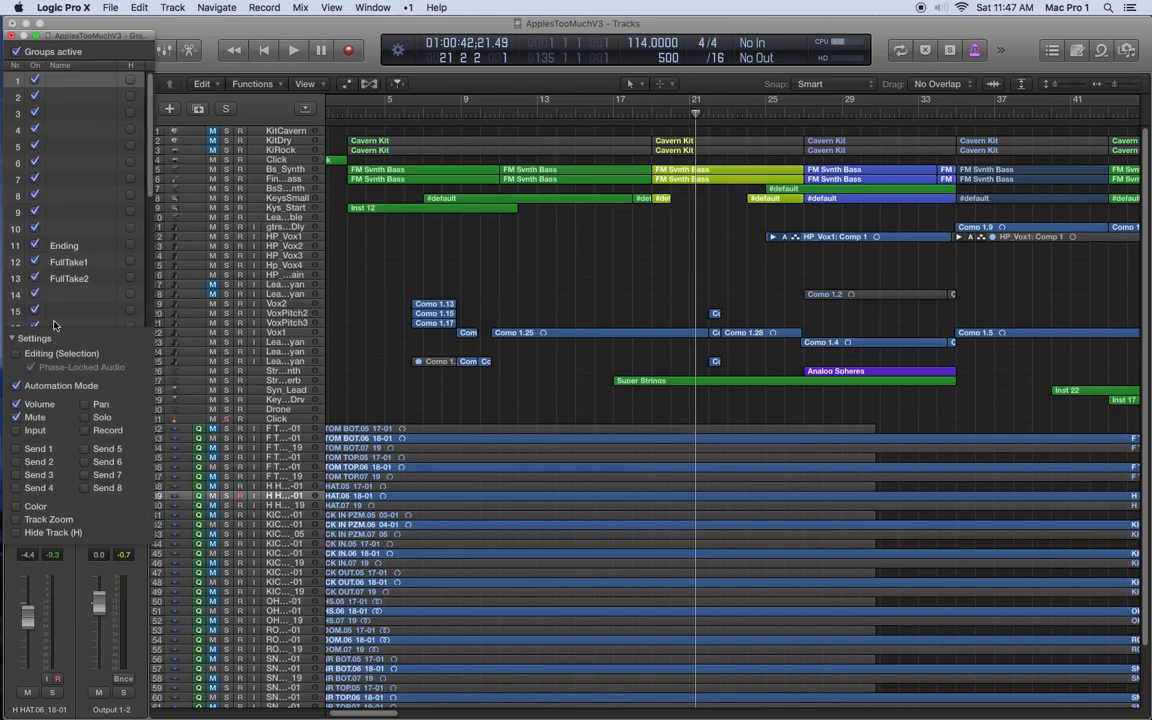
click(66, 245)
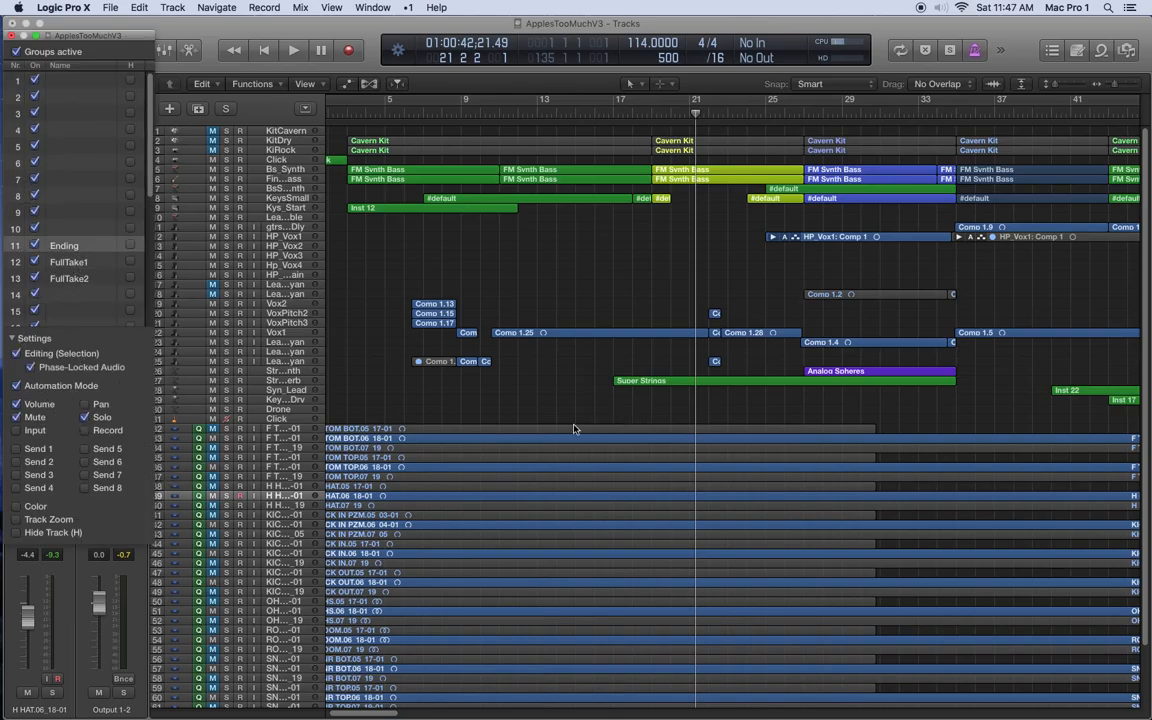
click(92, 280)
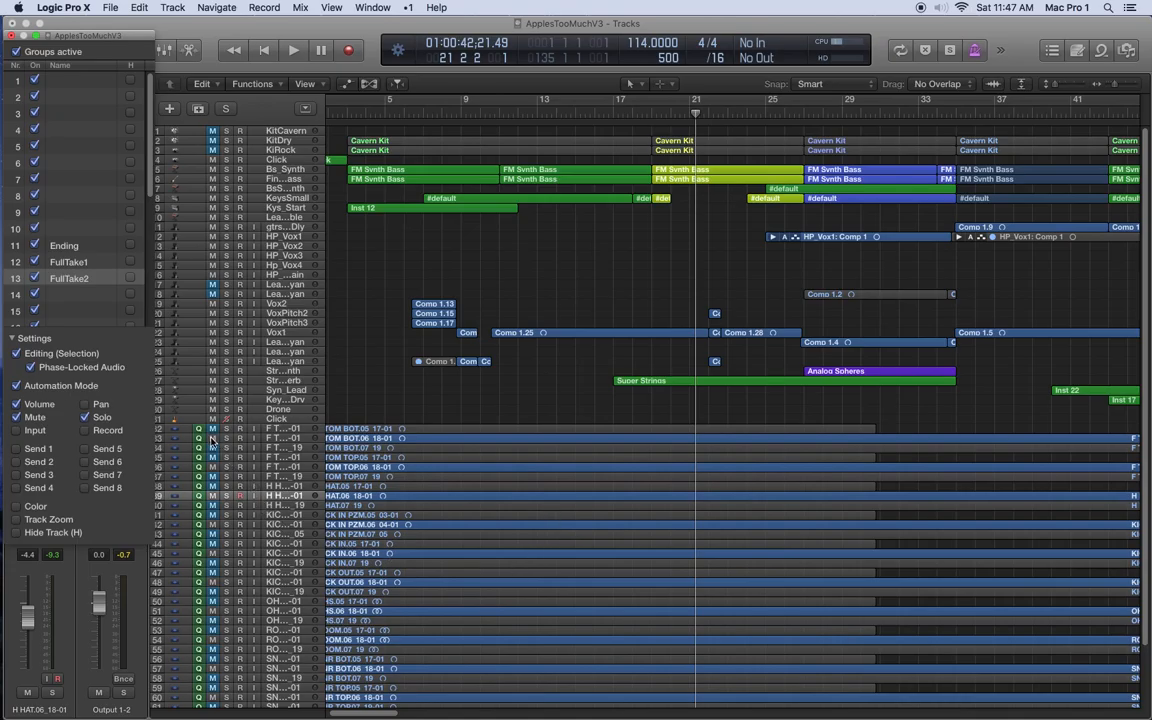
Mute the FullTake1 group through F TOM BOT.06_18-01 and unmute the Ending group's 05_17-01 tracks.
click(211, 438)
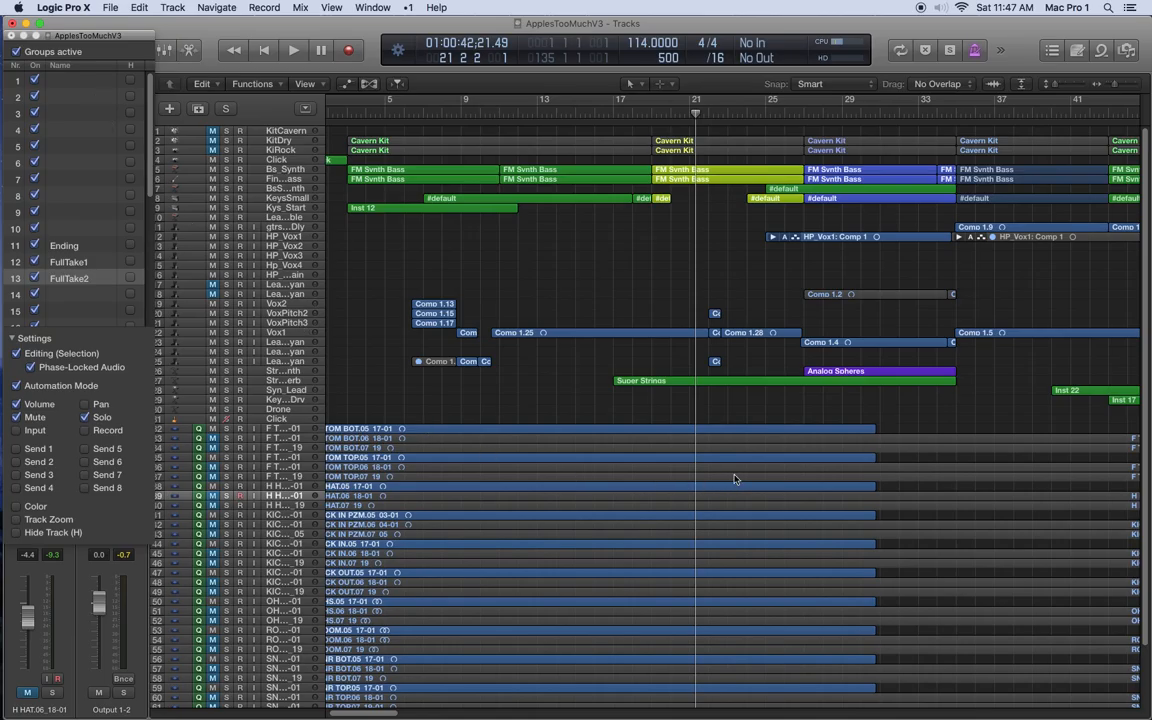
key(super+Down)
key(super+Down)
key(super+Down)
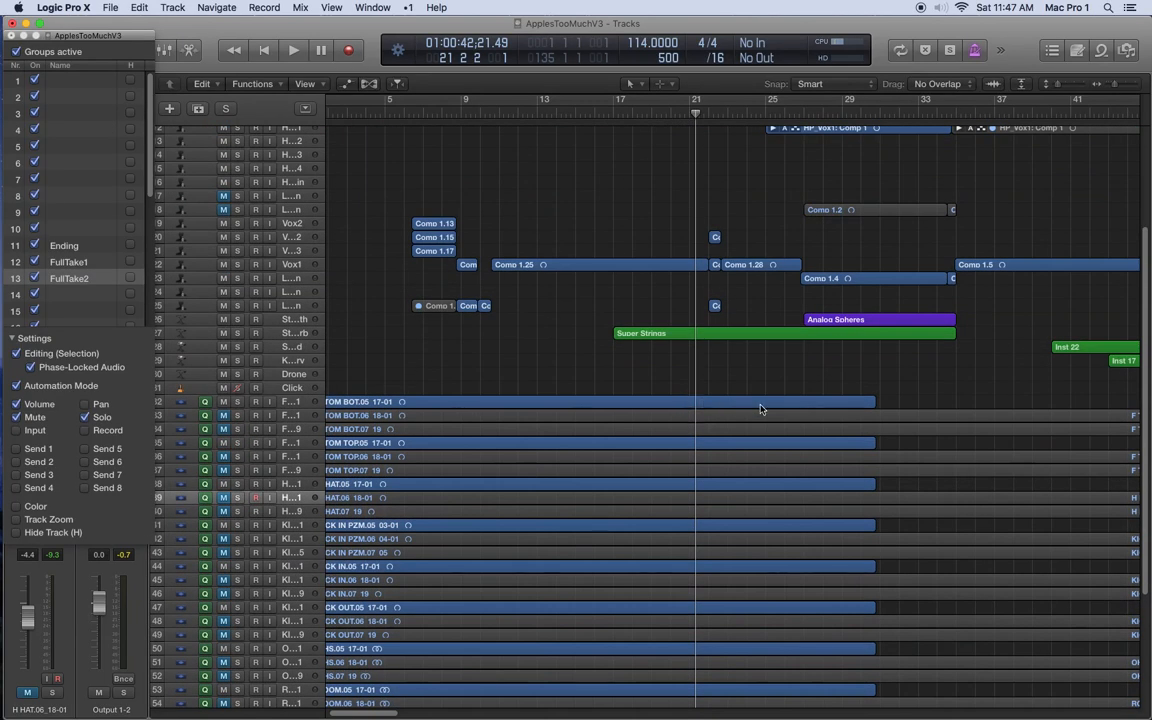
key(super+Down)
key(super+Down)
key(super+Down)
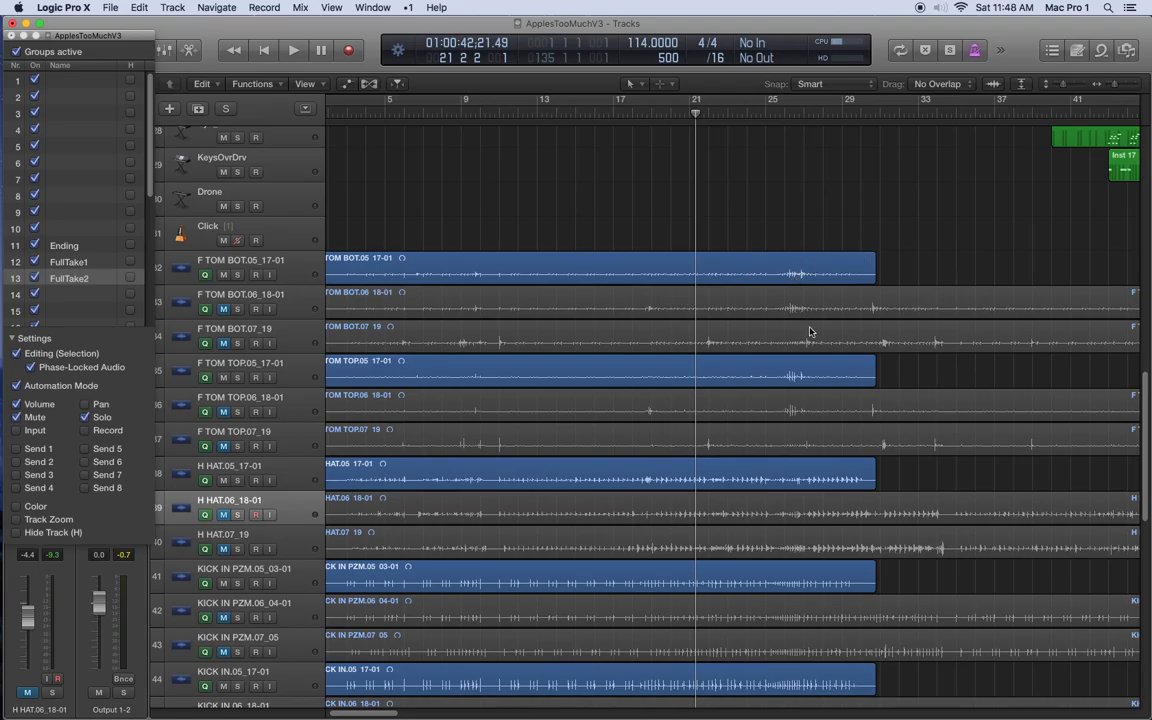
Move the Ending group's 05_17-01 regions along the timeline to the song's end, finishing at about bar 130.
scroll(626, 347, left, 2)
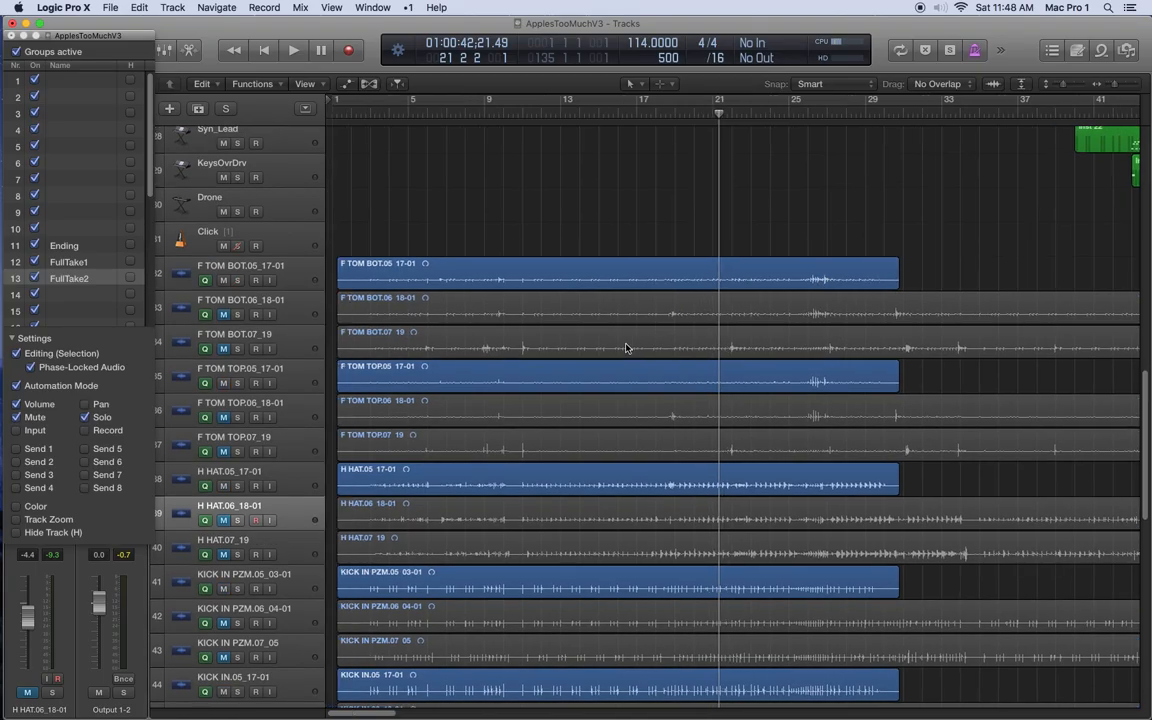
scroll(426, 256, right, 10)
drag(410, 270, 966, 277)
scroll(600, 280, right, 12)
drag(396, 283, 615, 259)
scroll(685, 293, right, 10)
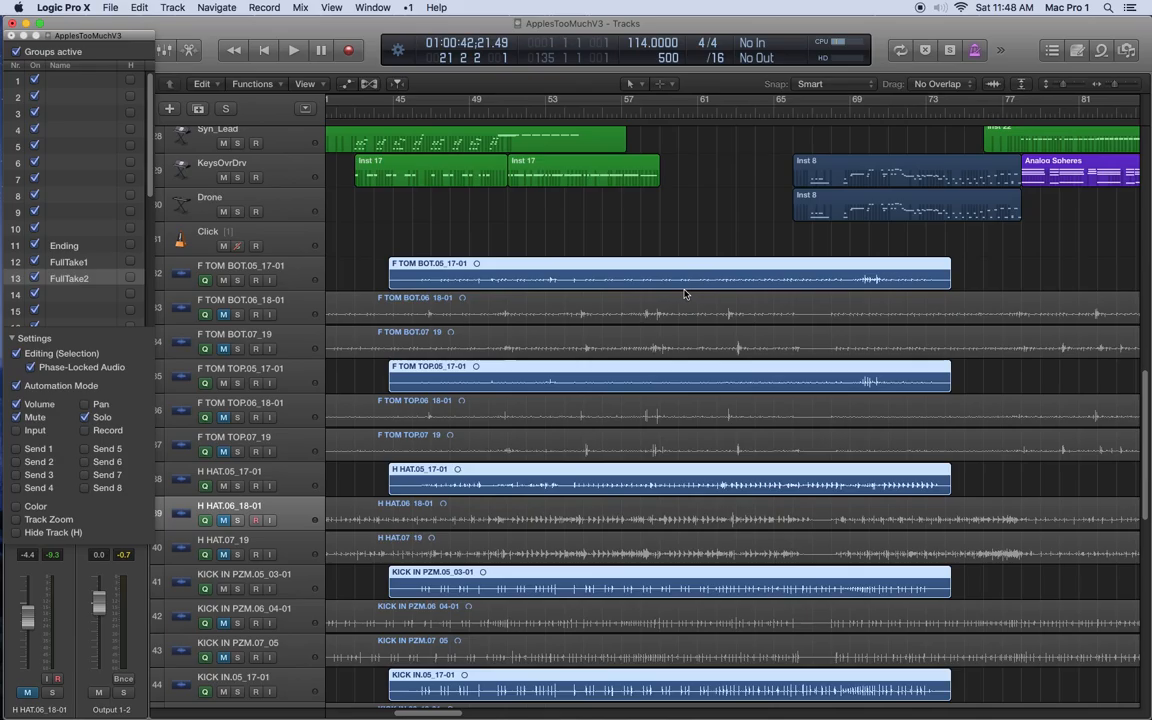
scroll(685, 293, right, 5)
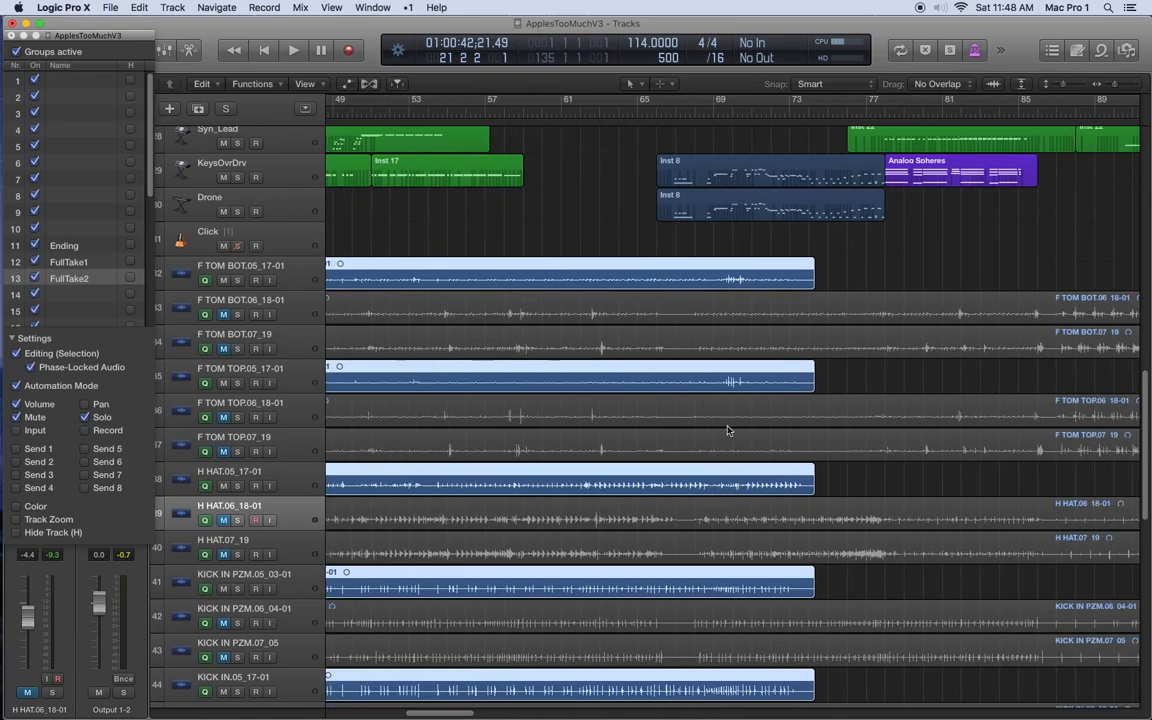
drag(620, 281, 940, 285)
scroll(900, 300, right, 5)
scroll(830, 318, right, 4)
drag(440, 285, 955, 290)
scroll(858, 304, right, 8)
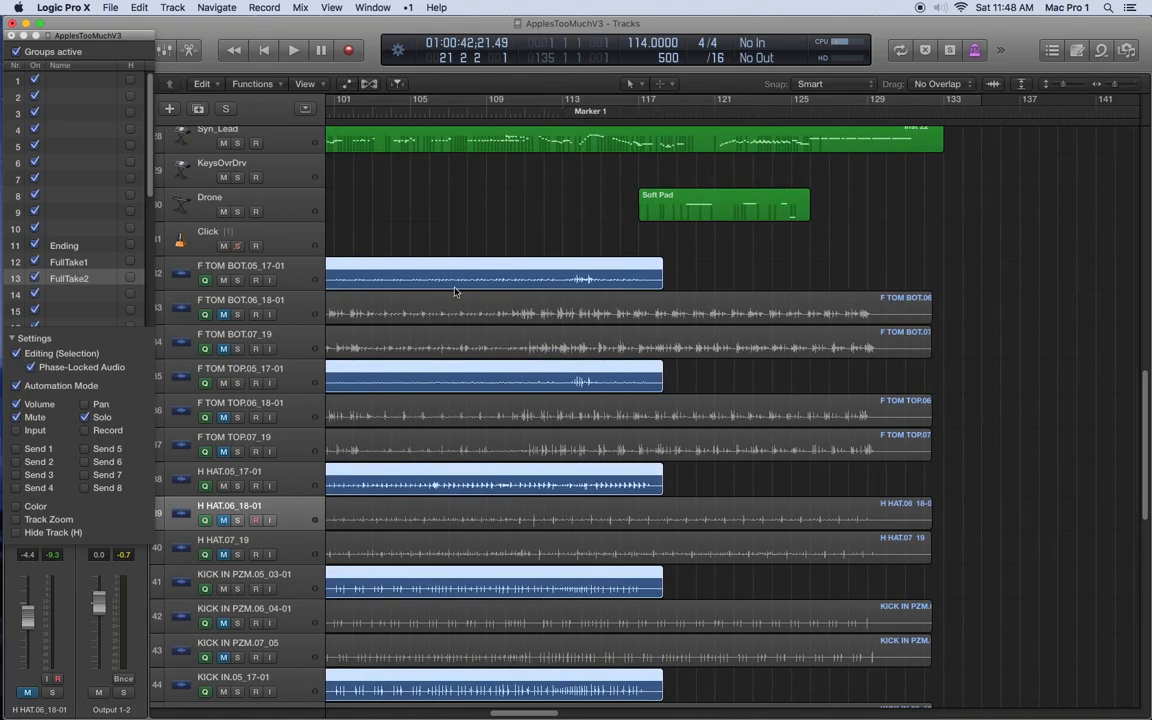
drag(446, 285, 643, 287)
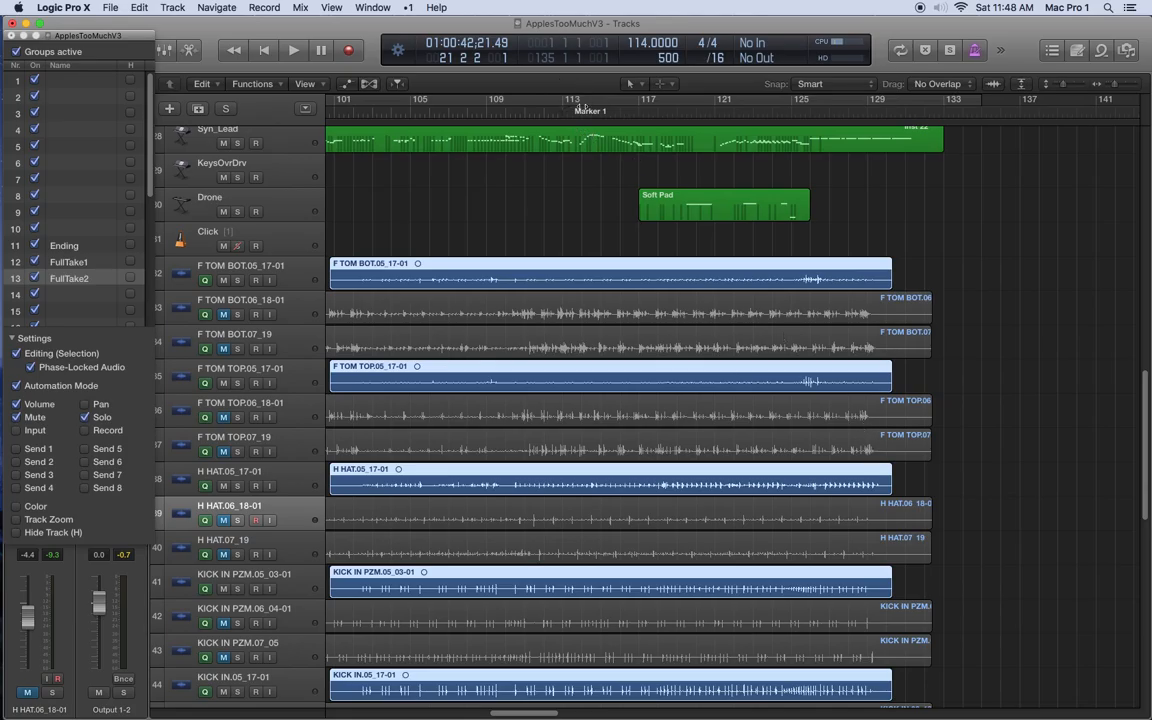
Listen to the song from about bar 114 with the Ending group soloed through F TOM BOT.05_17-01.
key(space)
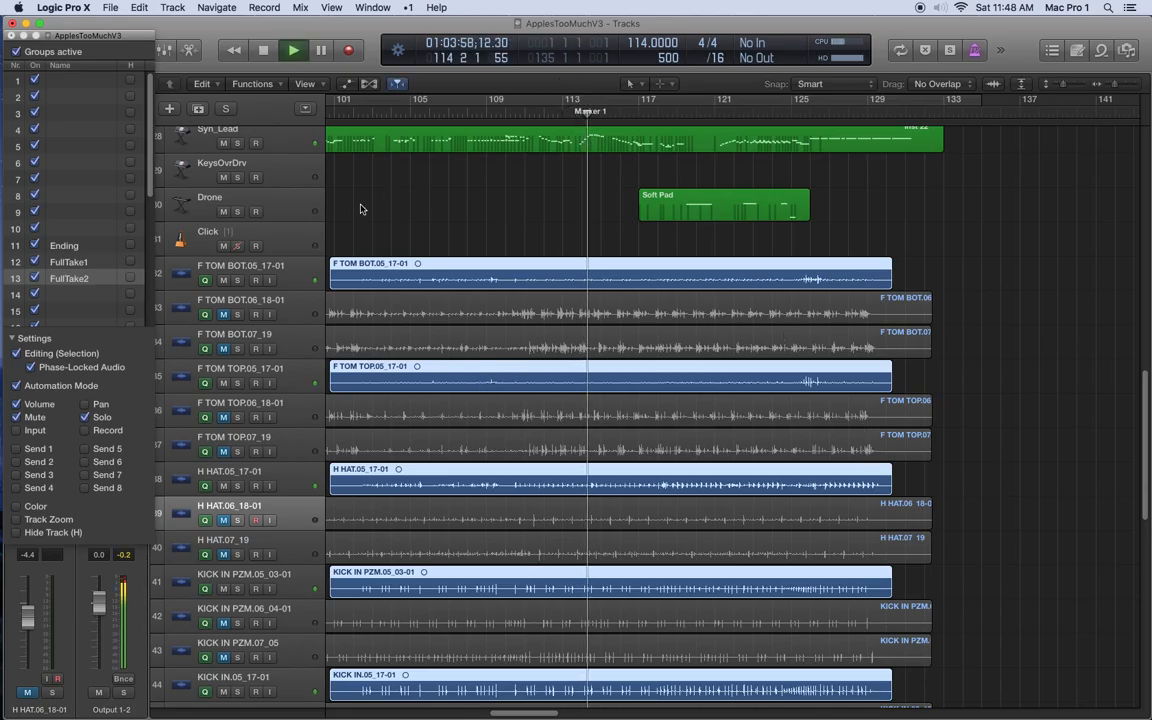
scroll(389, 337, up, 1)
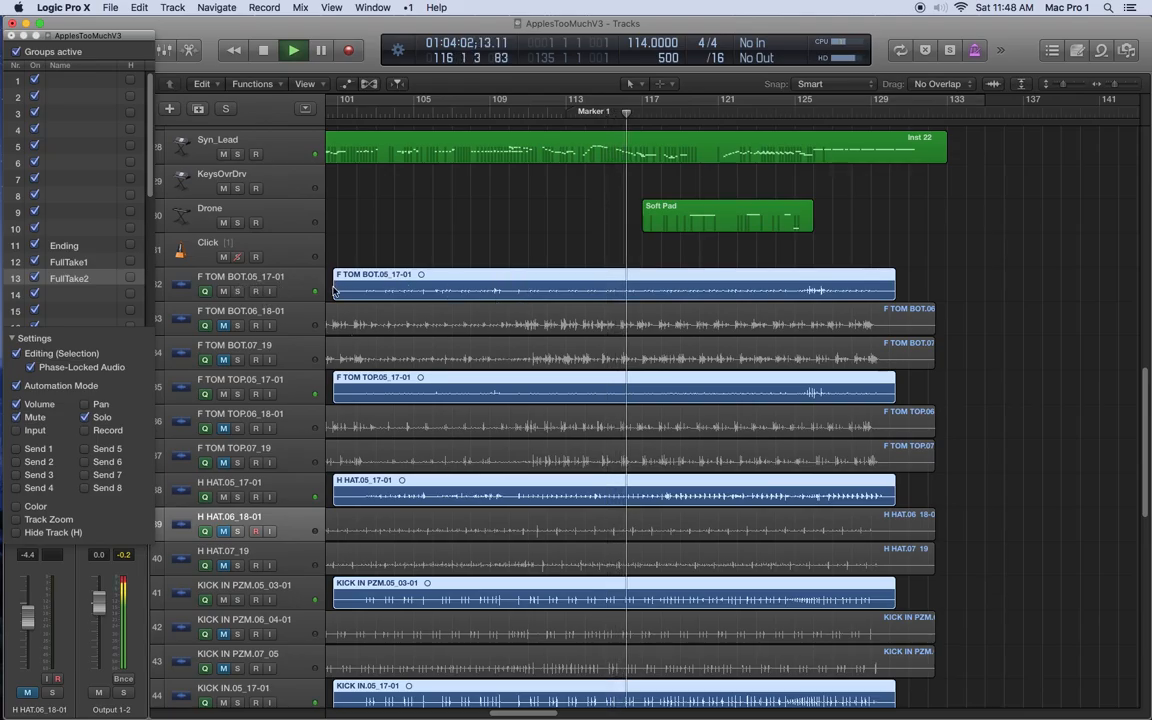
click(238, 291)
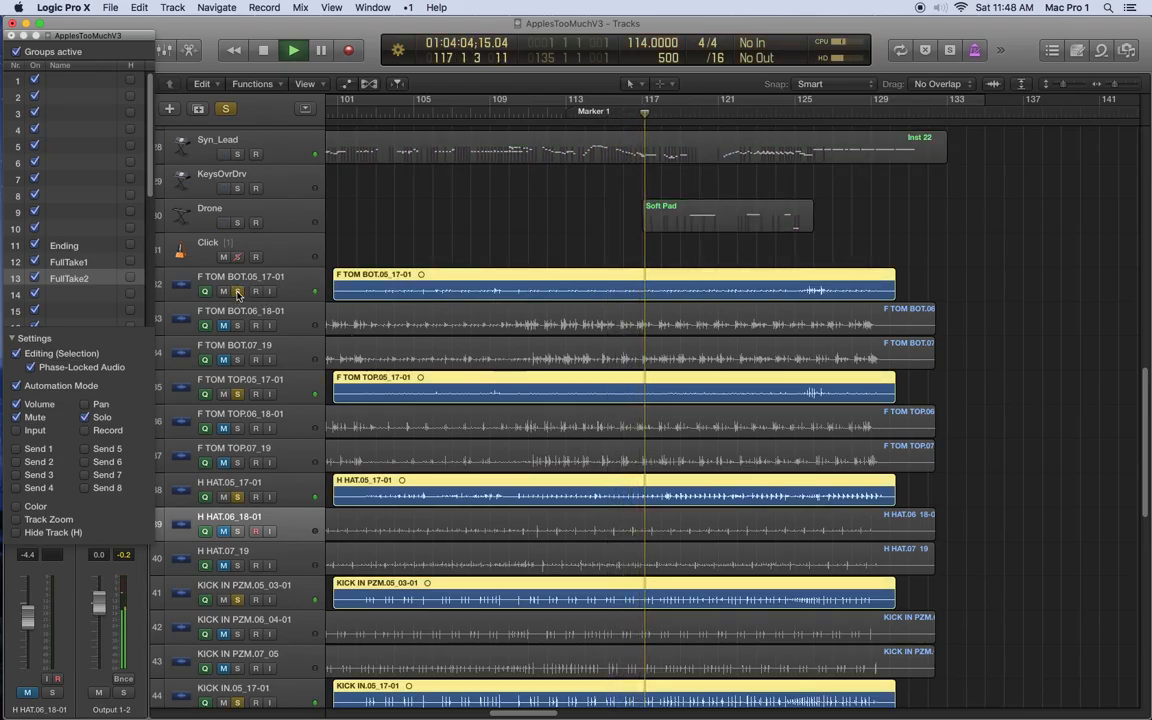
scroll(638, 375, left, 5)
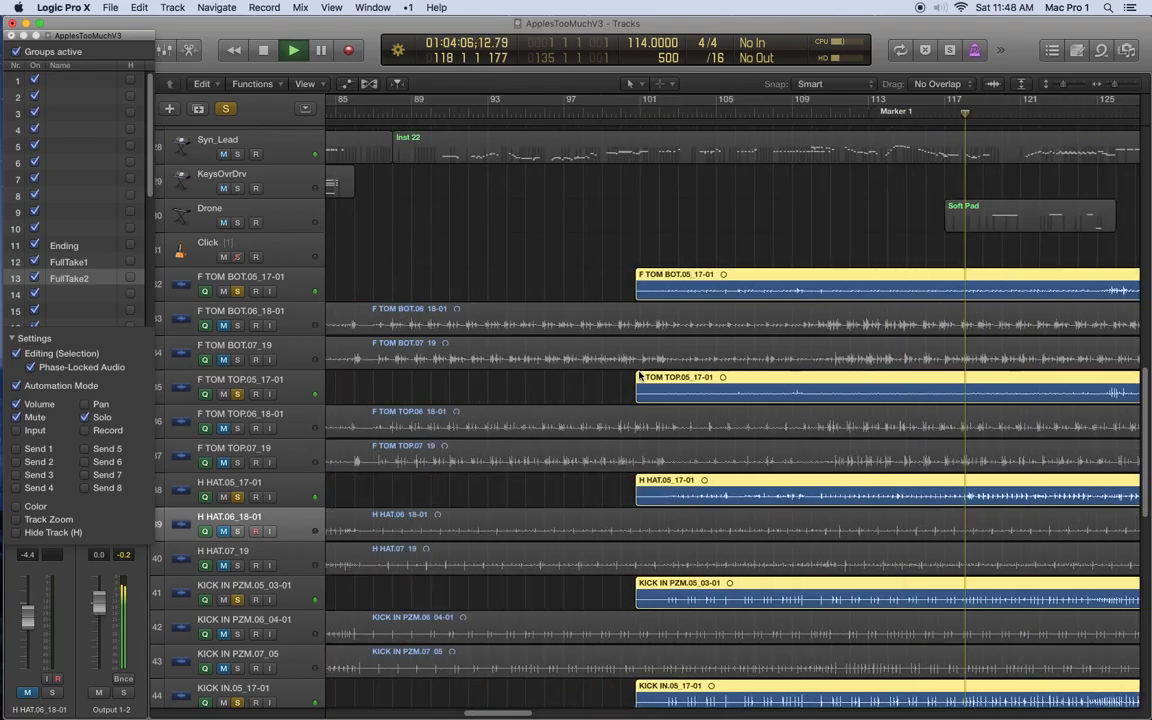
key(space)
Shift the Ending regions earlier to about bar 61, and undo all their moves back to bar 1.
drag(640, 374, 530, 388)
scroll(454, 401, left, 12)
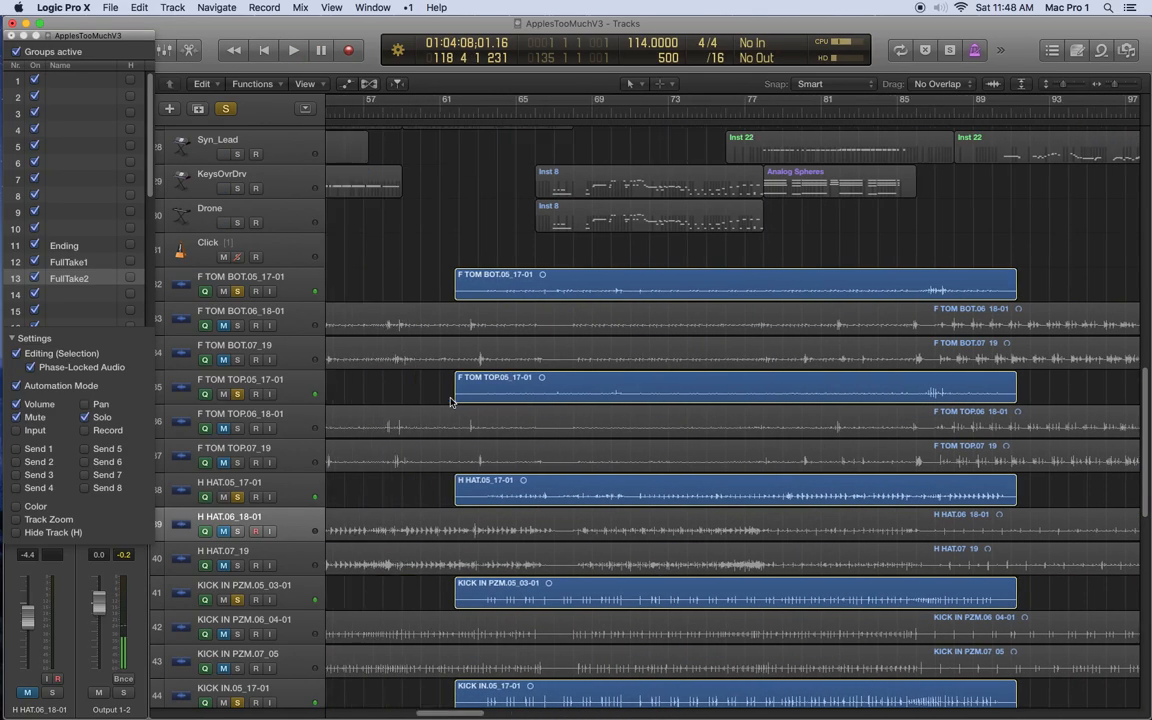
key(super+z)
scroll(450, 401, left, 13)
key(super+z)
key(super+z)
key(super+z)
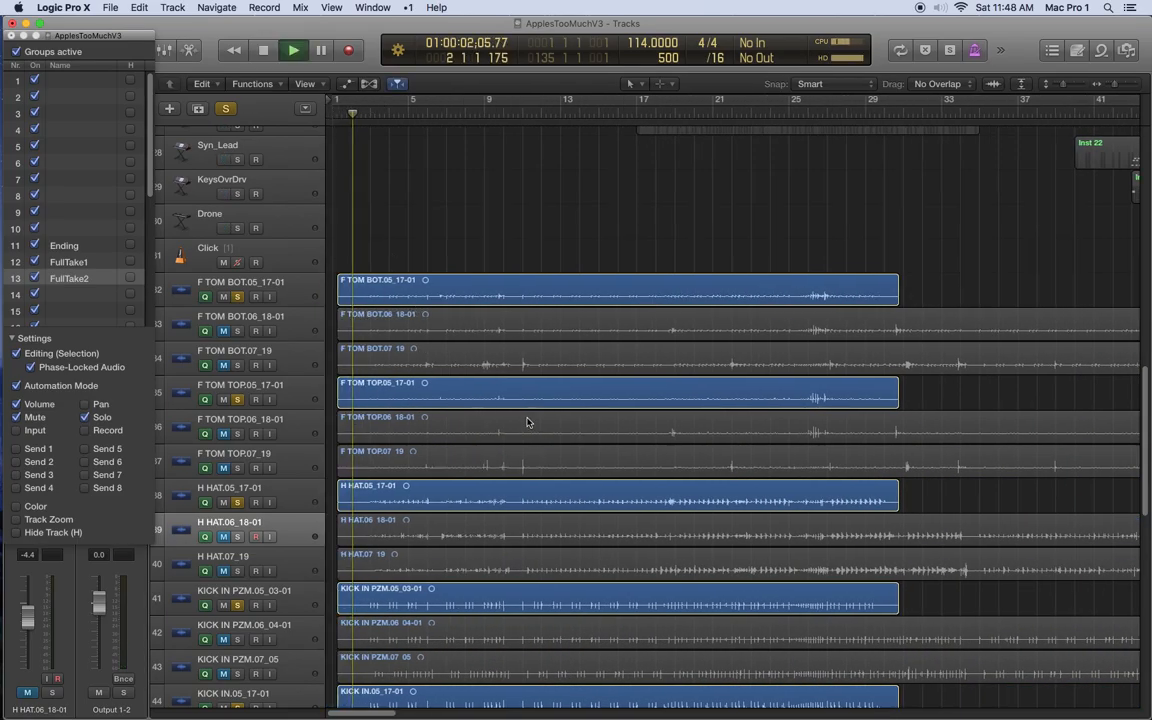
Switch the solo from the Ending group to the FullTake1 group through F TOM BOT.06_18-01 during playback from the start.
click(237, 298)
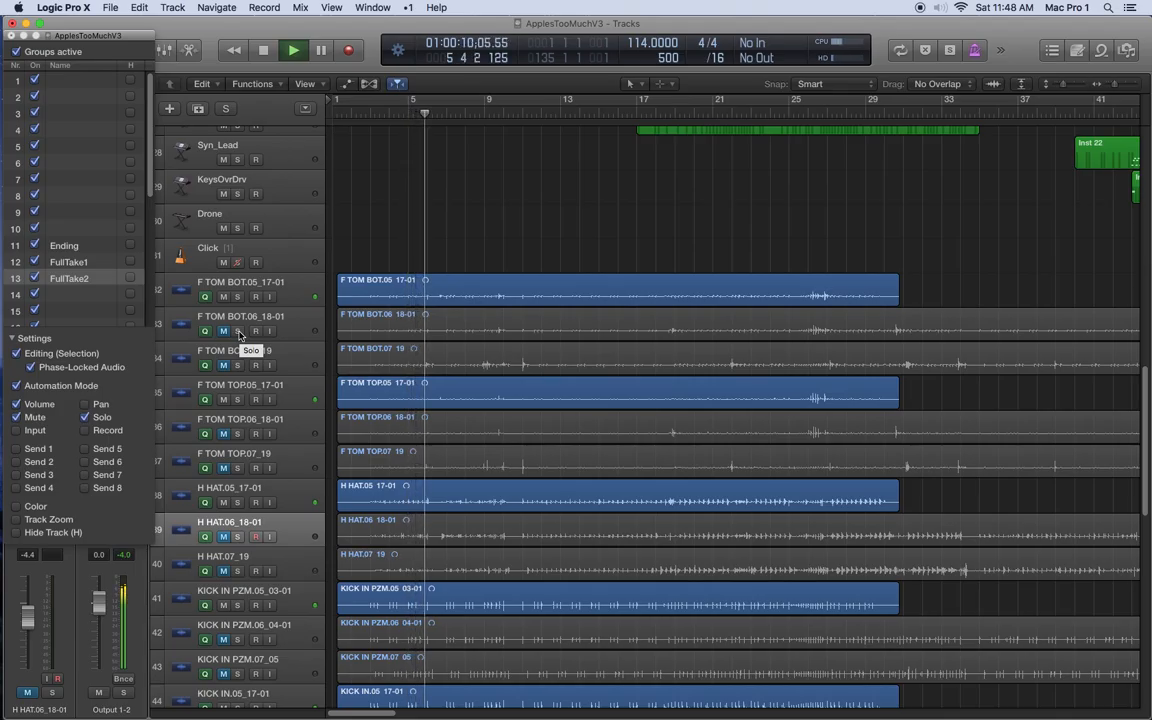
click(239, 332)
click(239, 298)
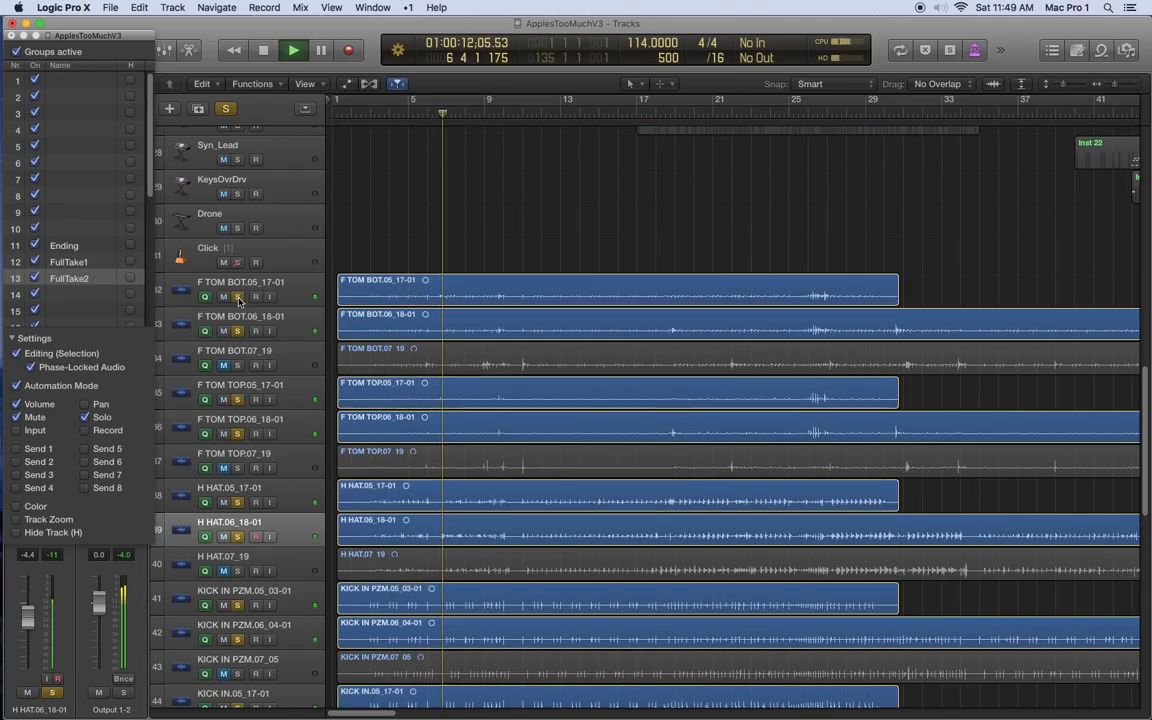
click(239, 298)
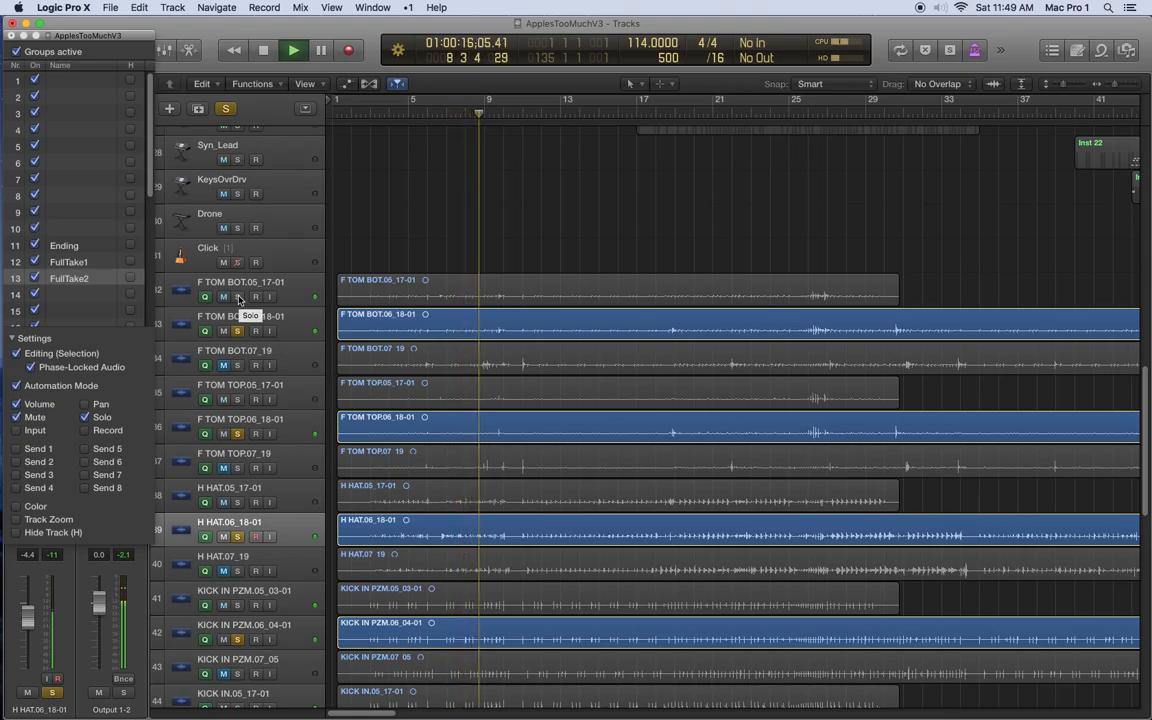
Compare the Ending and FullTake1 groups by alternating their solos during playback, finishing with only the Ending group soloed.
click(239, 298)
click(239, 331)
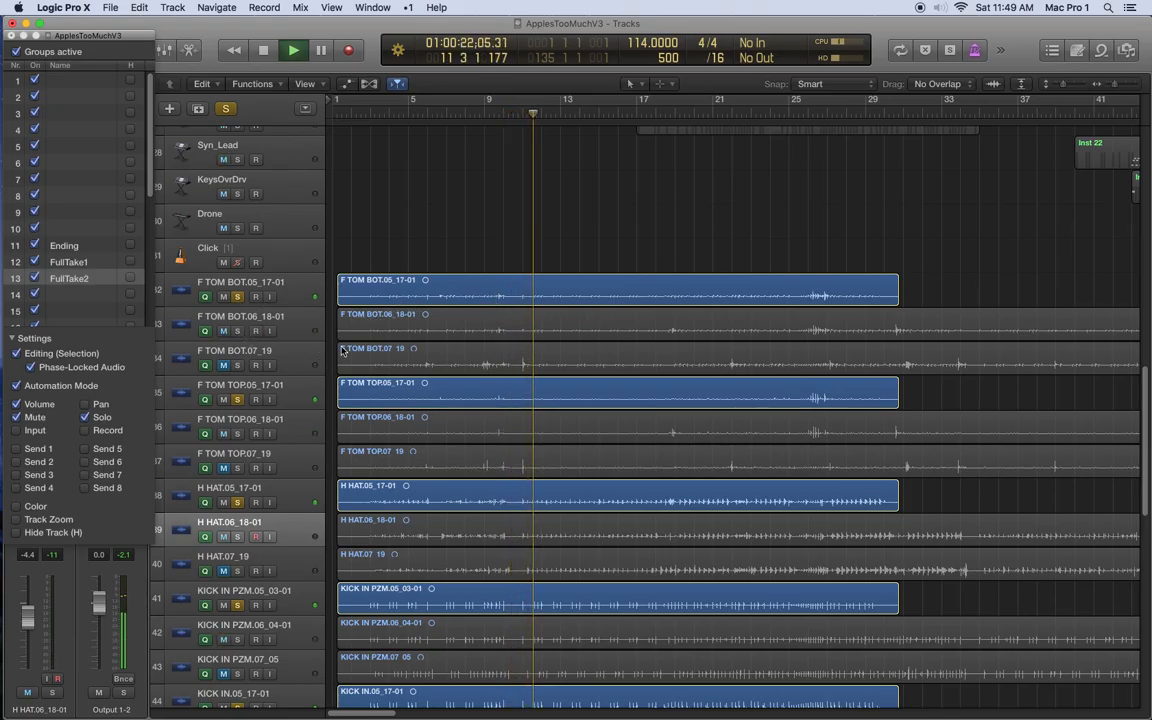
click(236, 331)
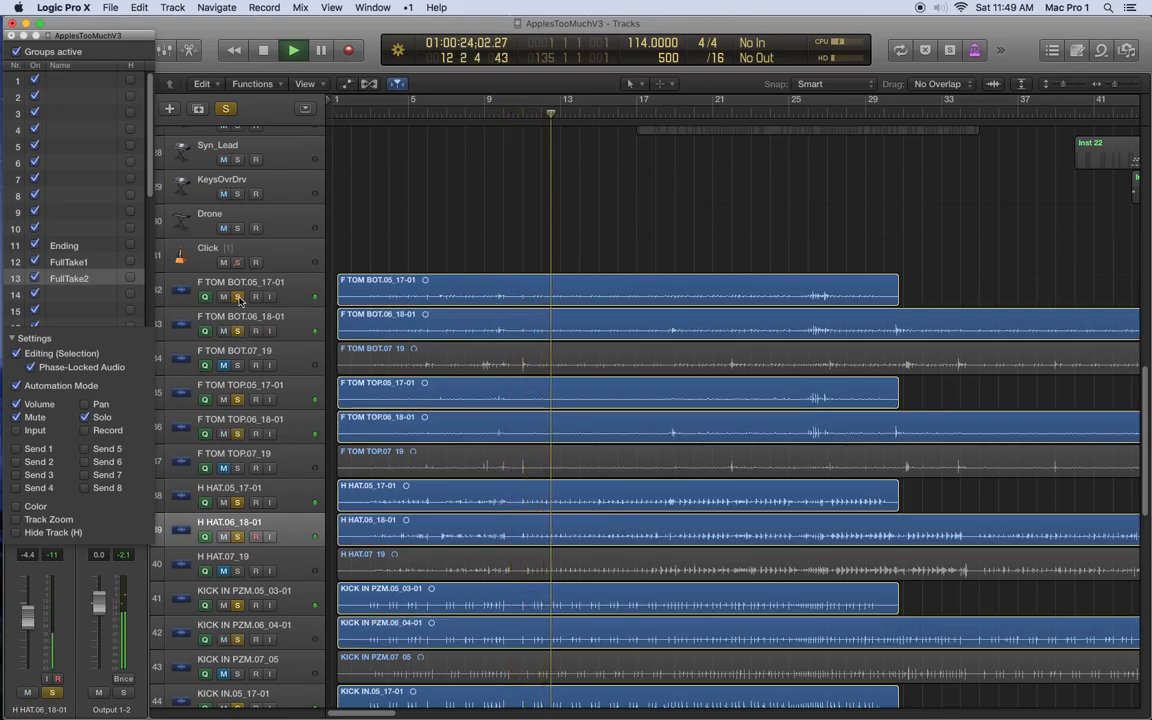
click(238, 297)
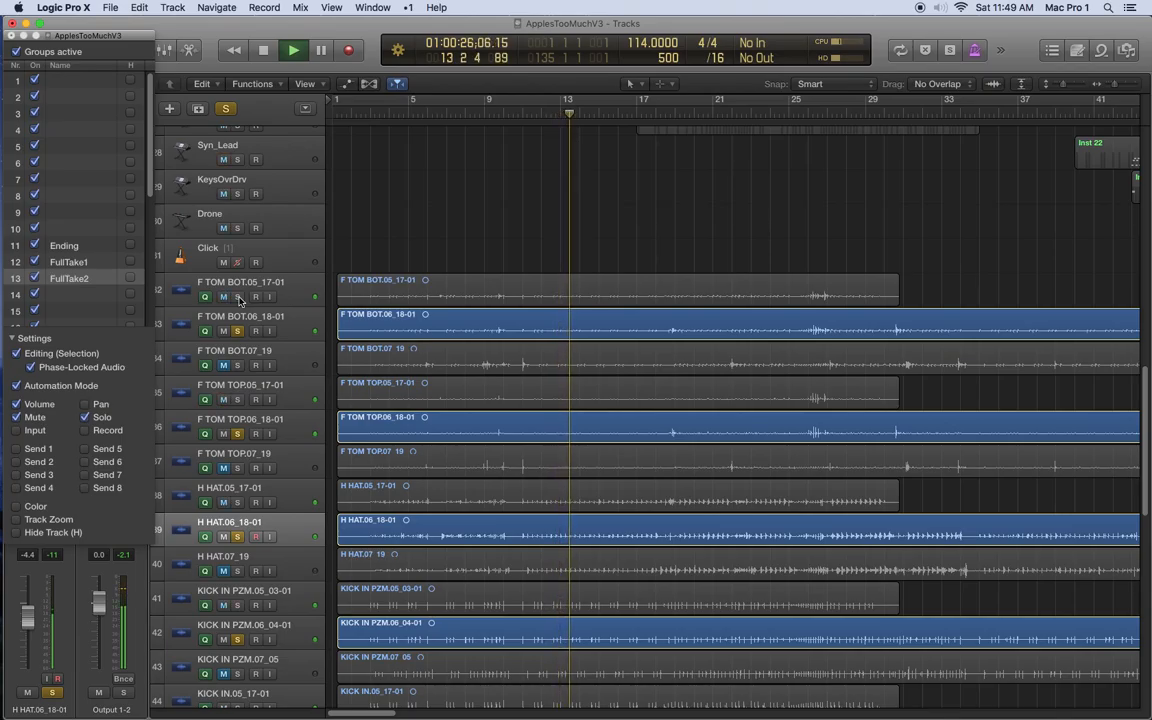
click(238, 297)
click(236, 331)
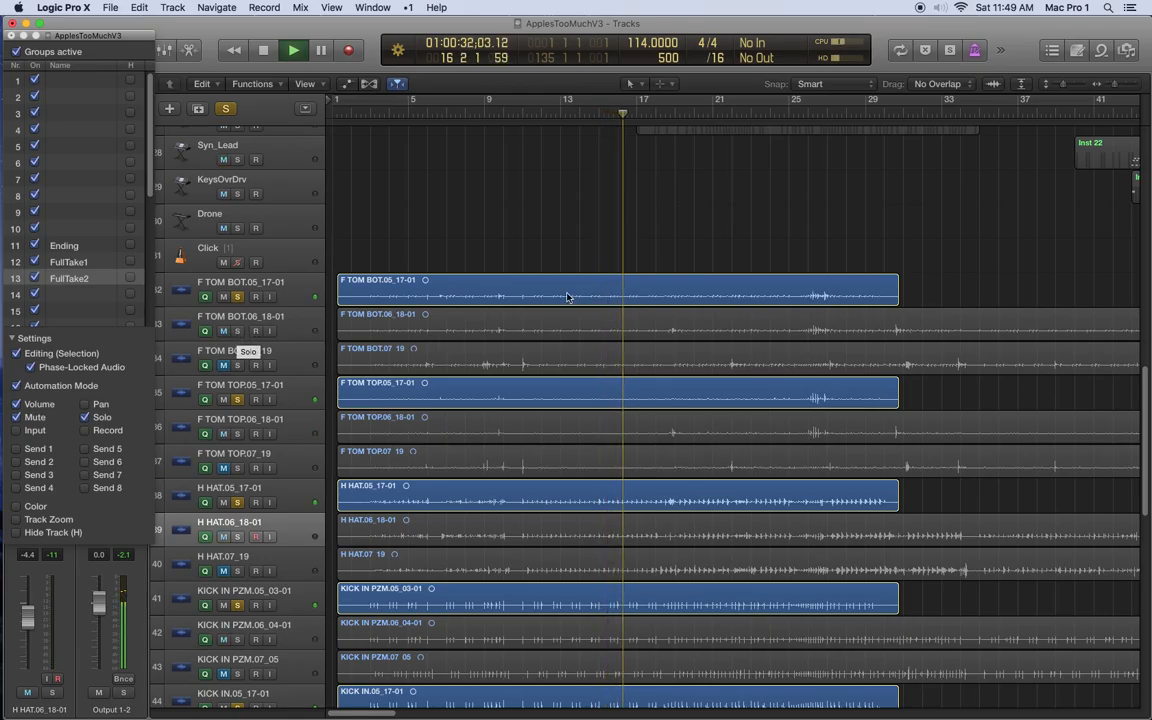
Listen to the soloed Ending group from bar 14.
click(580, 116)
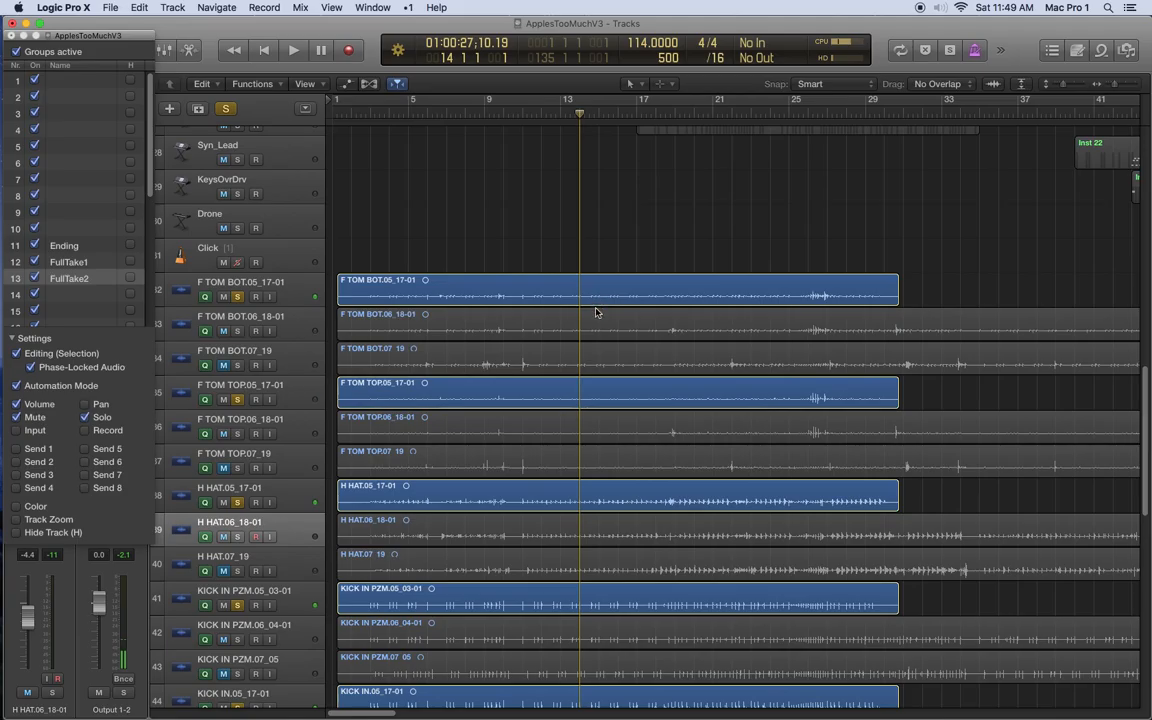
key(space)
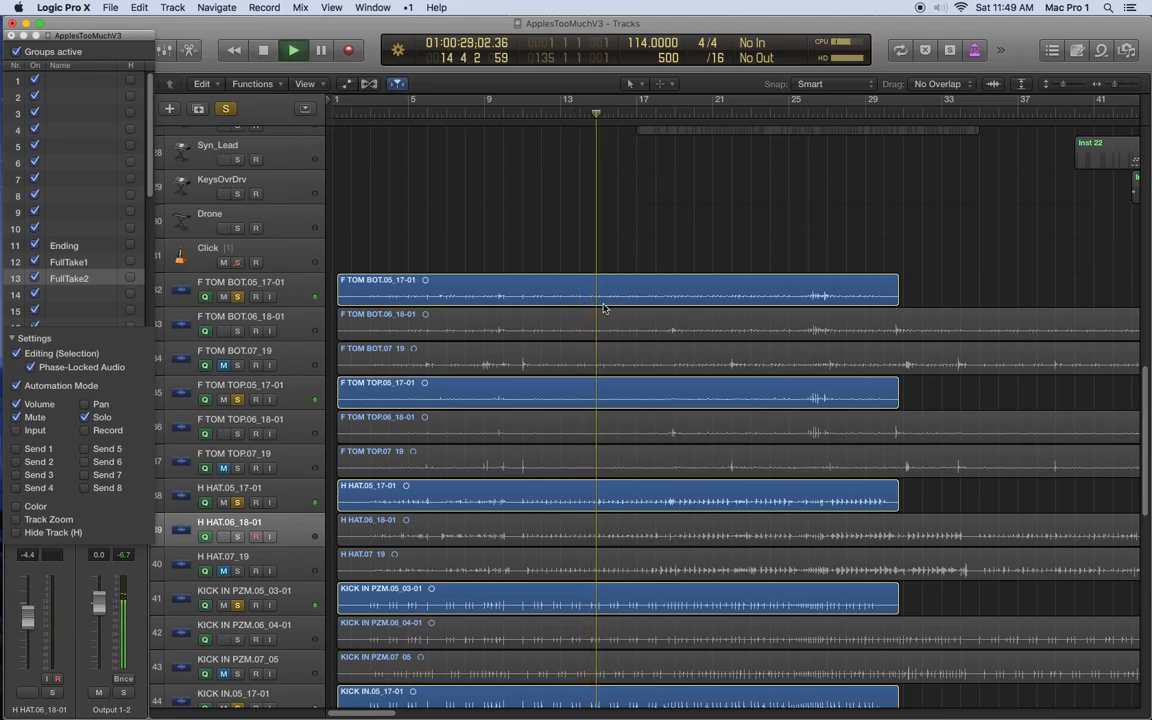
key(space)
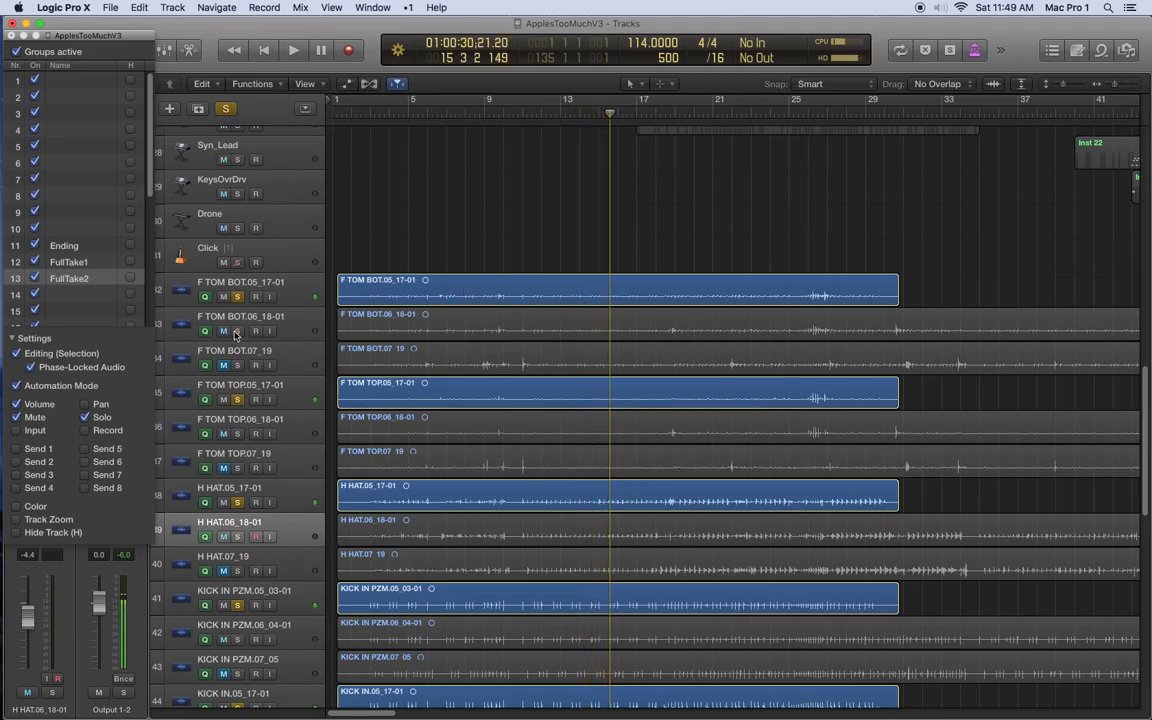
Solo FullTake1 instead of the Ending group, move the playhead back two bars, and listen to the same passage.
click(237, 331)
click(237, 297)
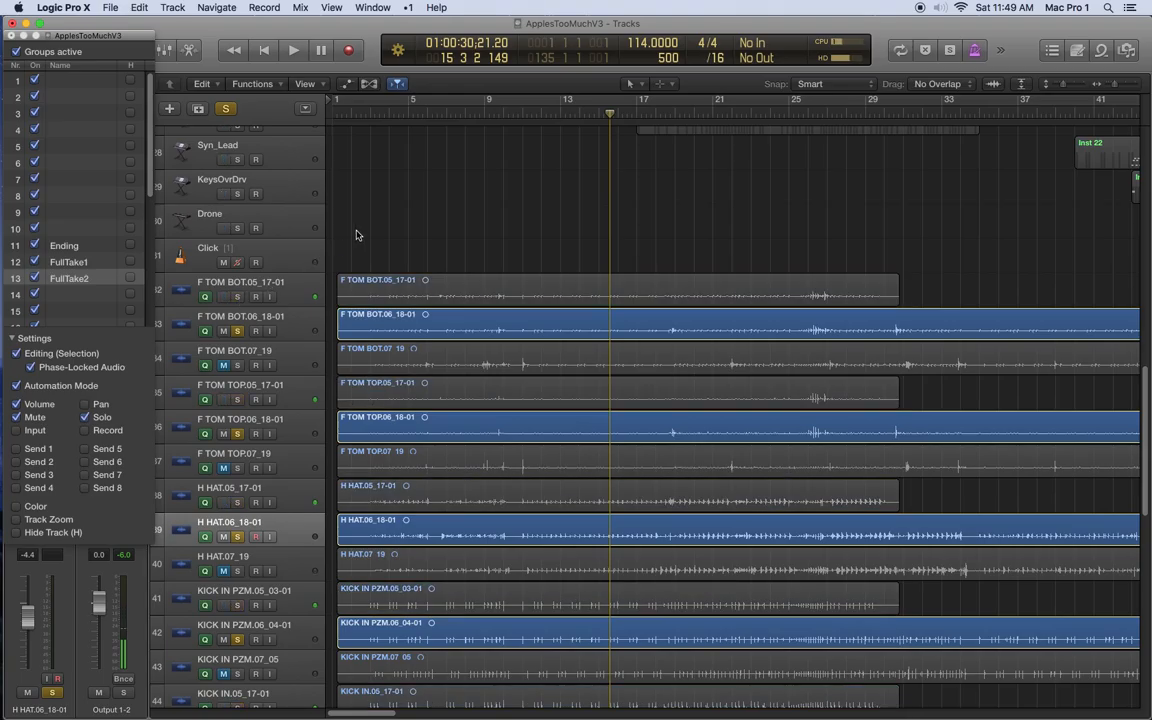
key(comma)
key(comma)
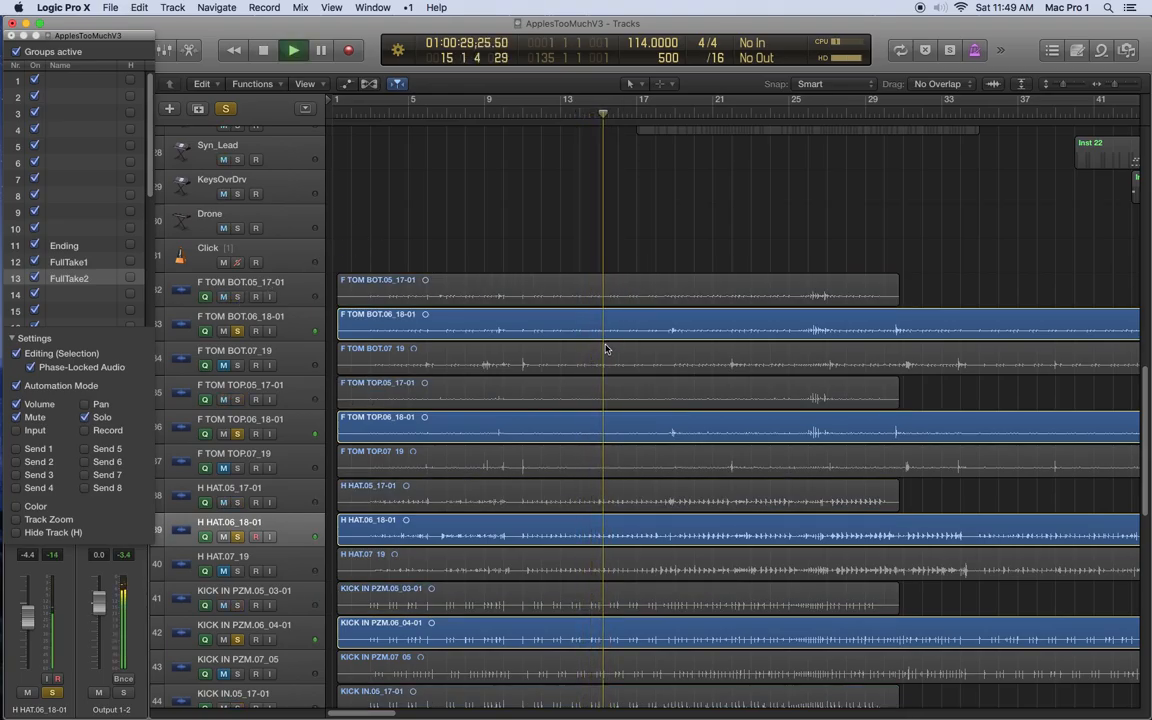
key(space)
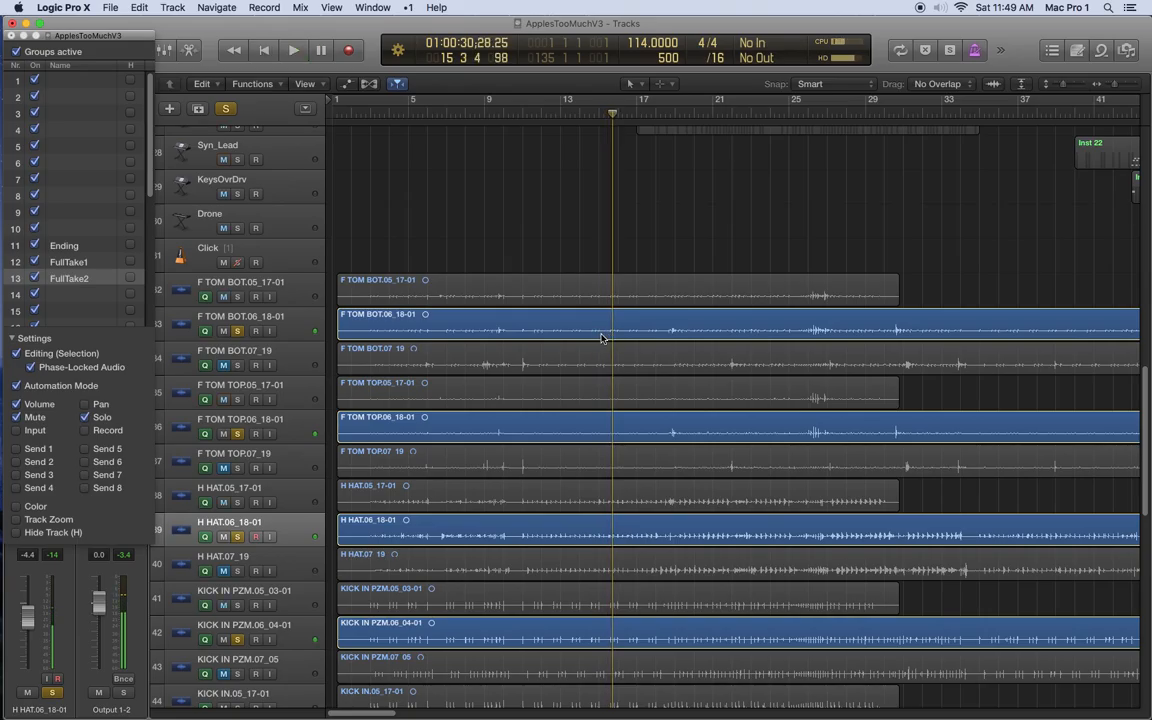
Enlarge the drum waveforms around bar 15 and replay that passage with only the Ending group soloed.
key(super+Down)
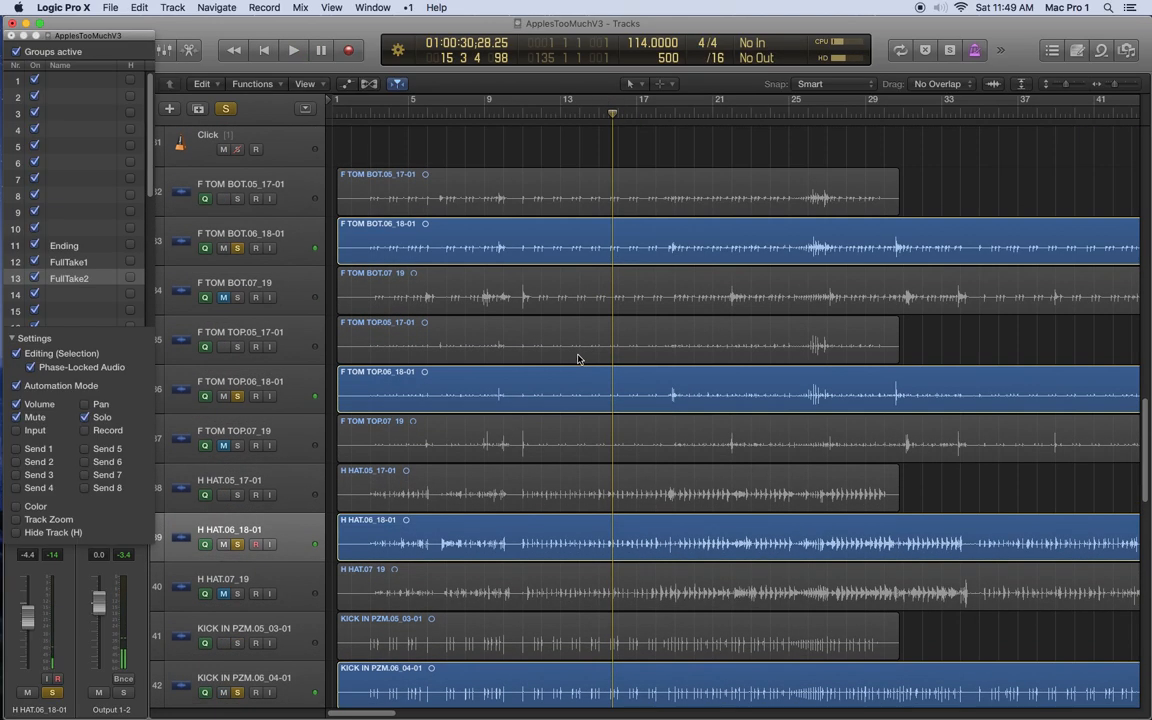
key(super+Right)
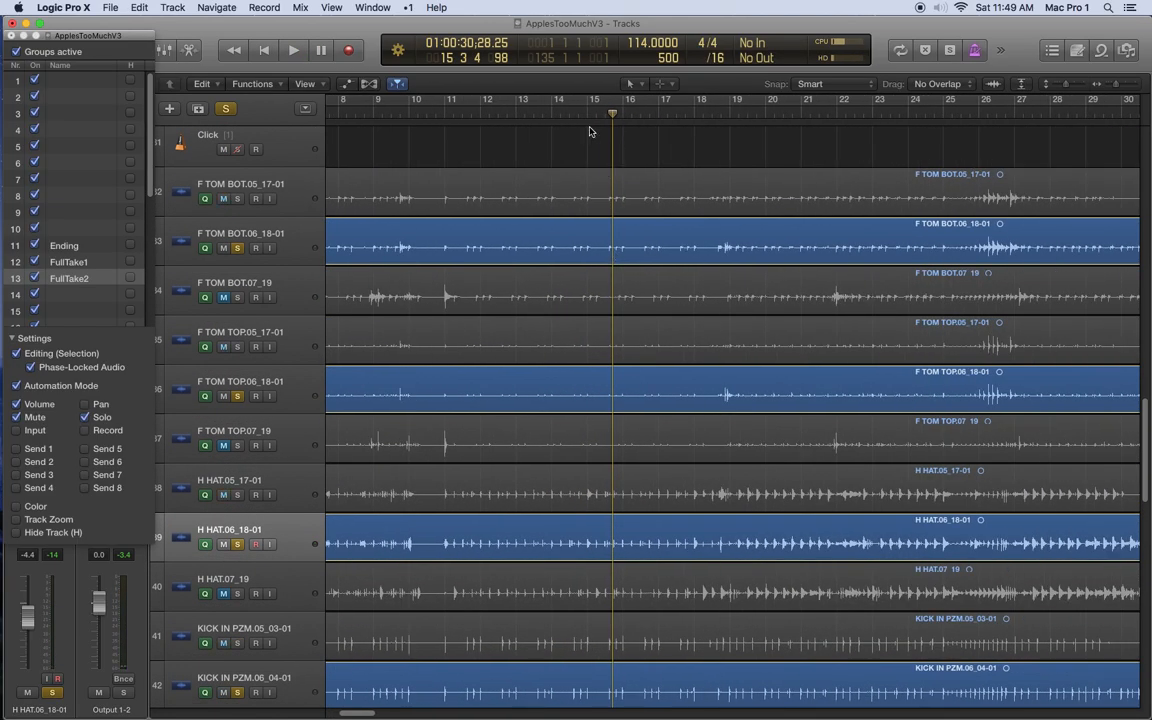
key(space)
key(space)
click(584, 110)
click(237, 198)
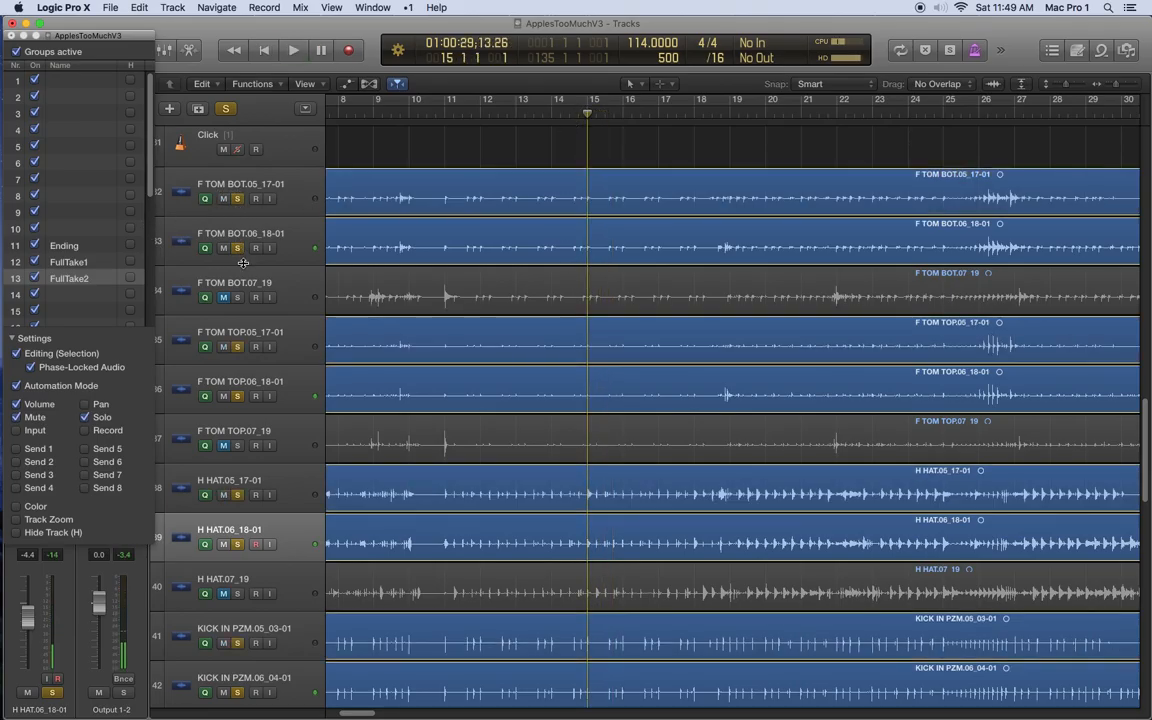
click(237, 248)
key(space)
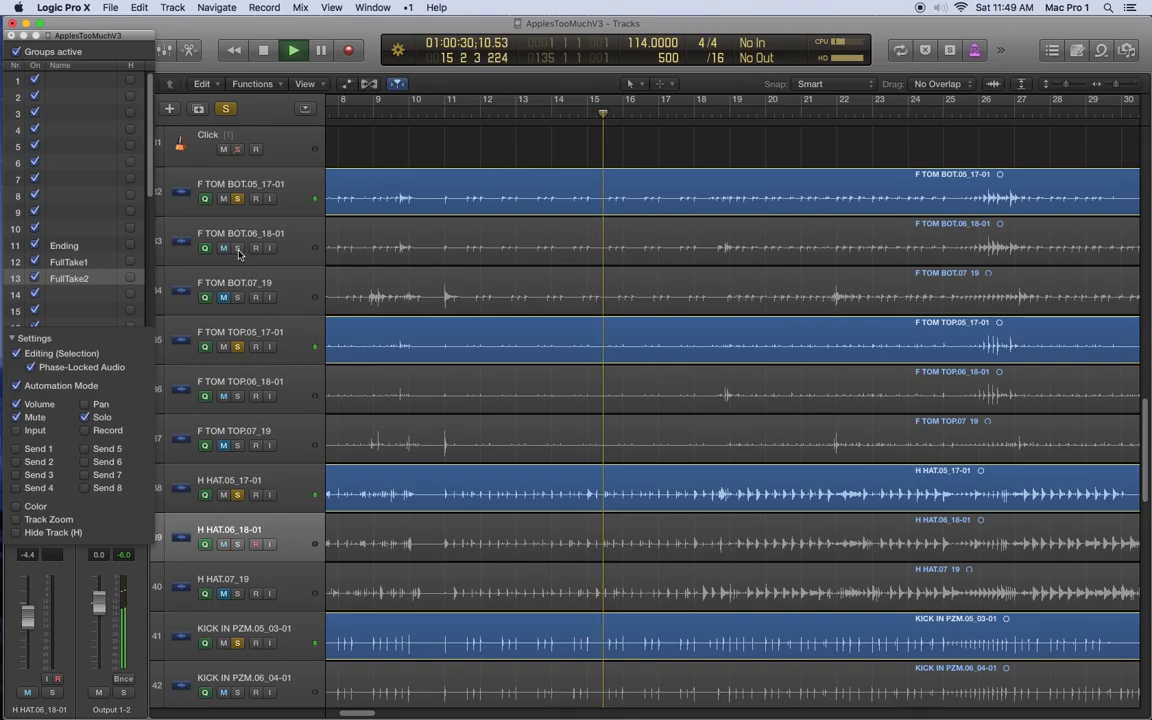
key(space)
click(570, 112)
key(space)
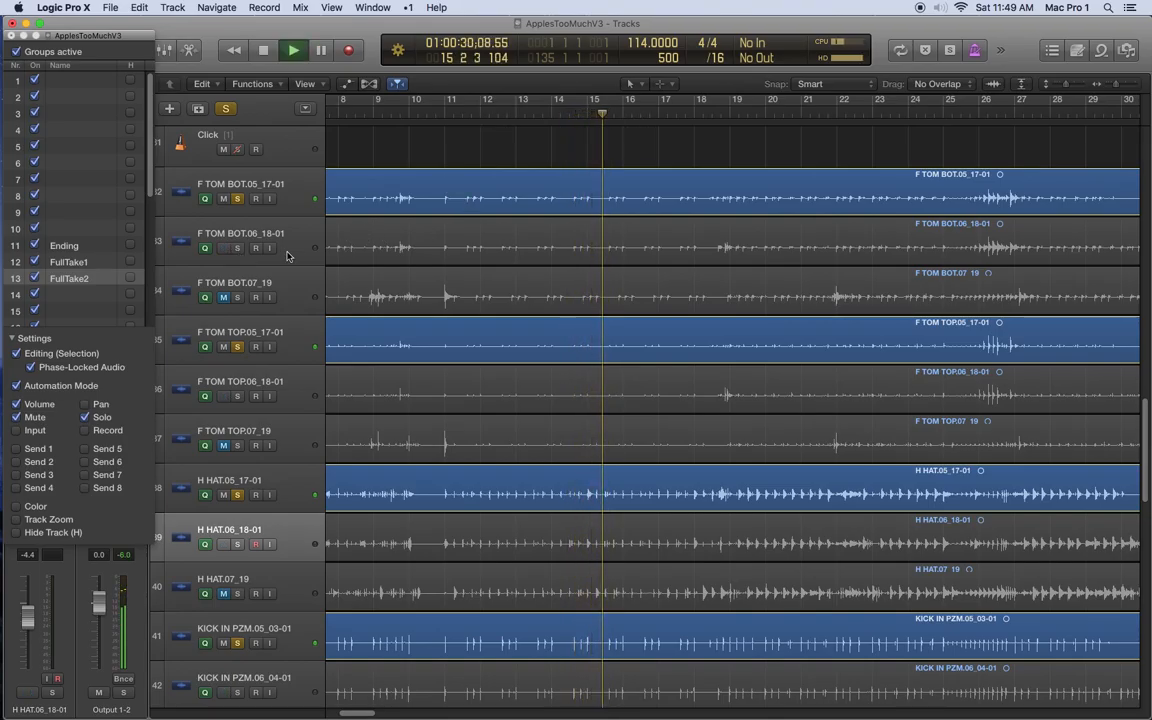
key(space)
Switch the solo back to the FullTake1 group and listen to it up to about bar 17.
click(241, 250)
click(238, 200)
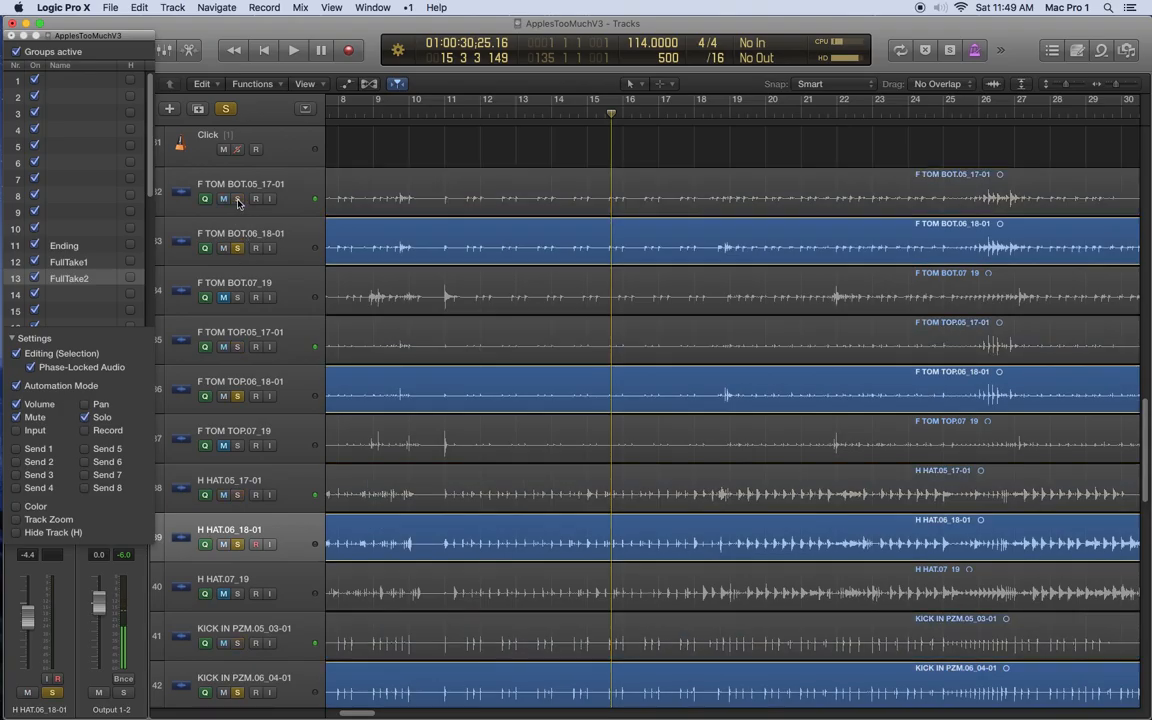
key(space)
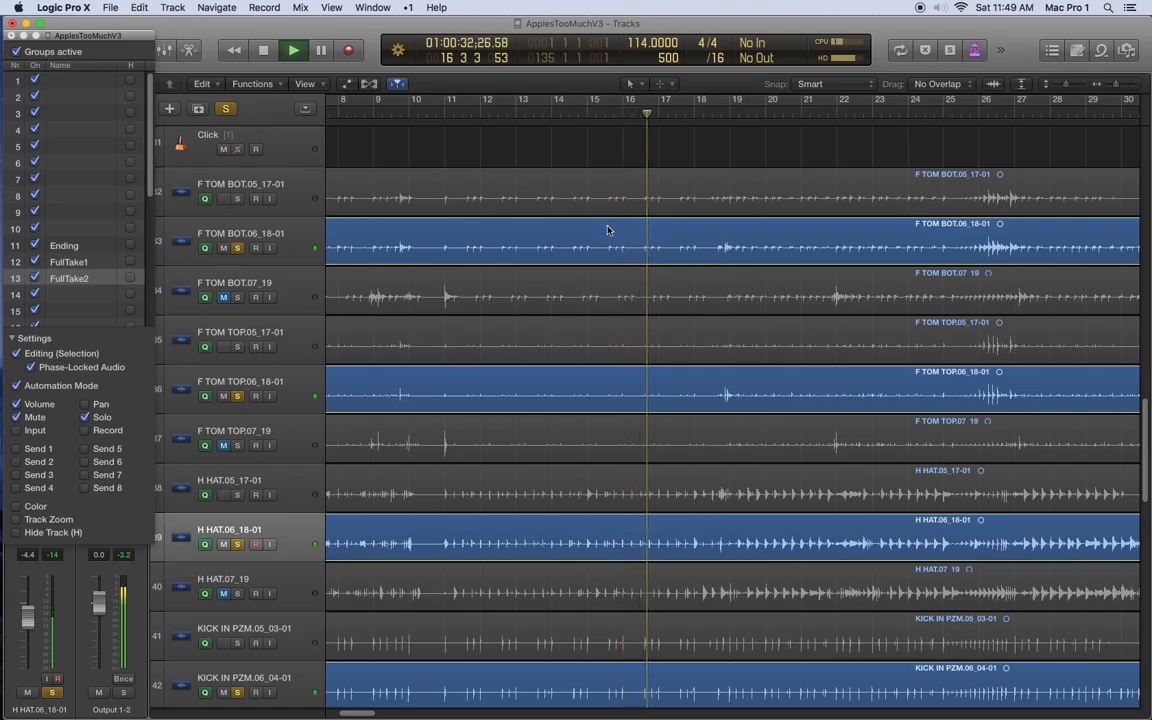
key(space)
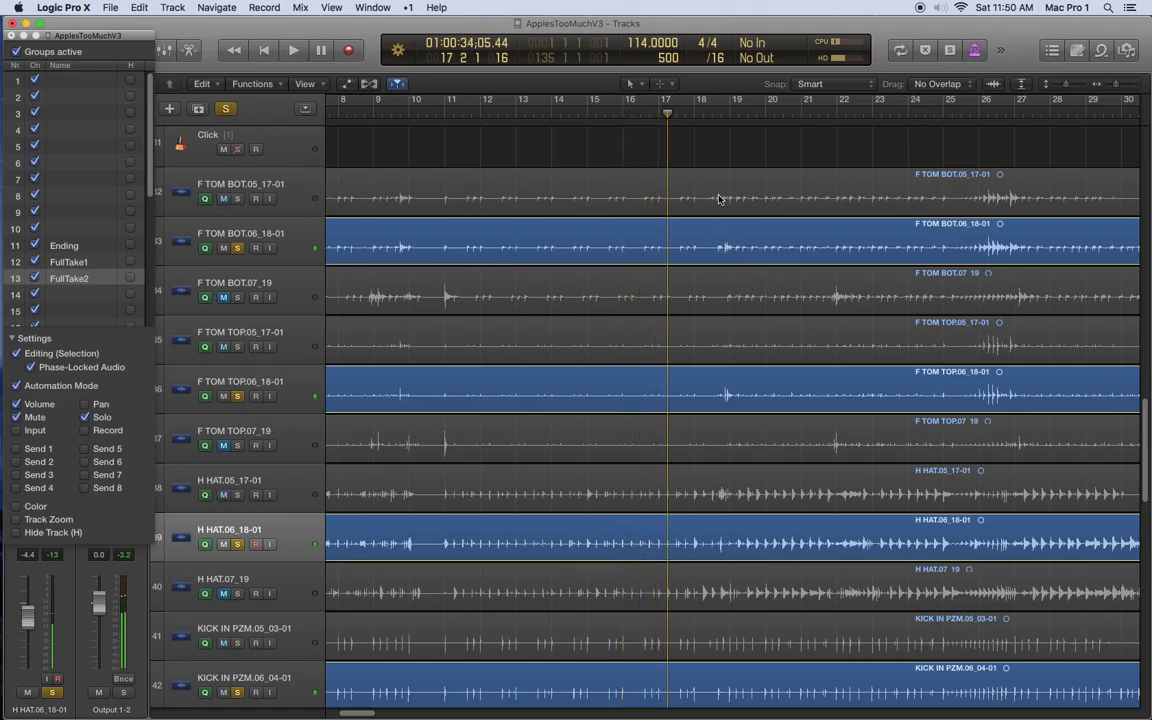
Solo the FullTake2 group through F TOM BOT.07_19 instead of FullTake1 and bring its regions around bar 66 into view.
scroll(797, 273, right, 3)
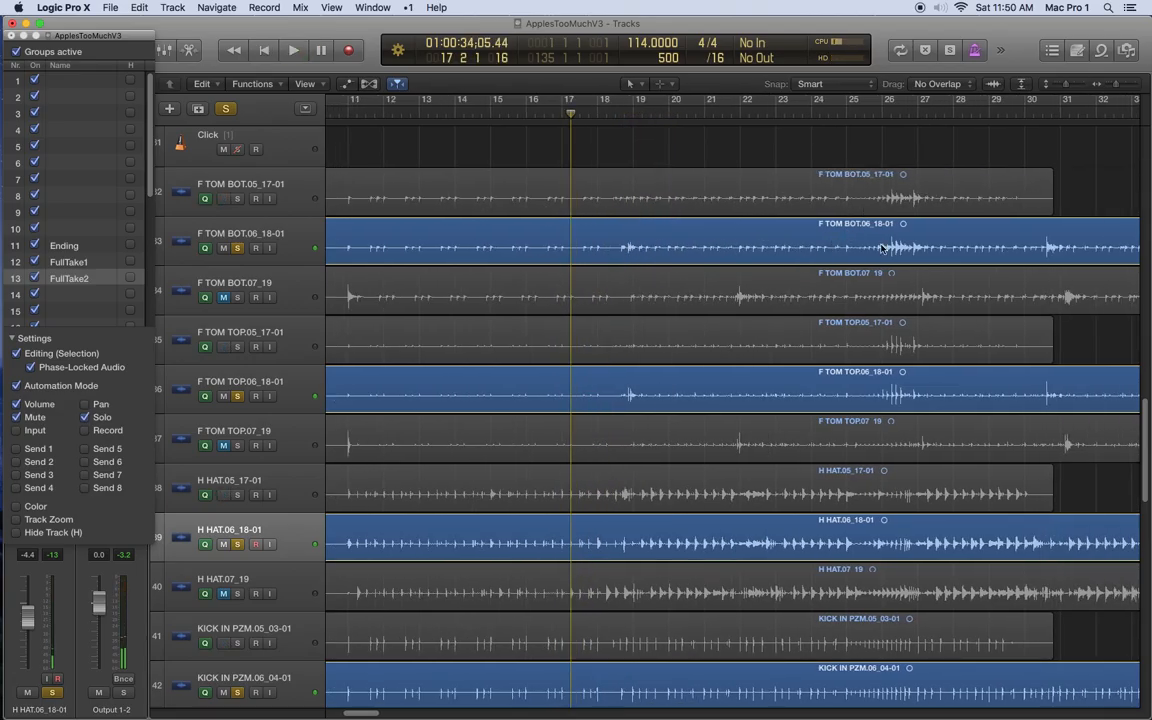
click(236, 298)
click(233, 247)
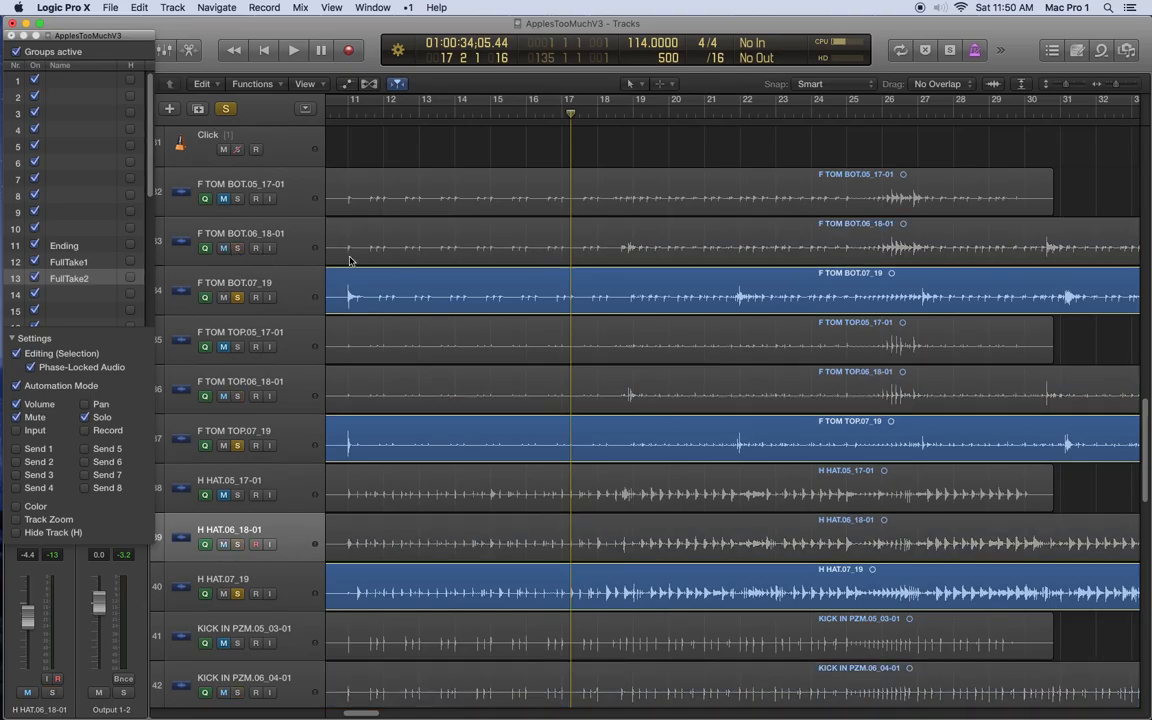
scroll(591, 301, right, 15)
scroll(594, 302, right, 20)
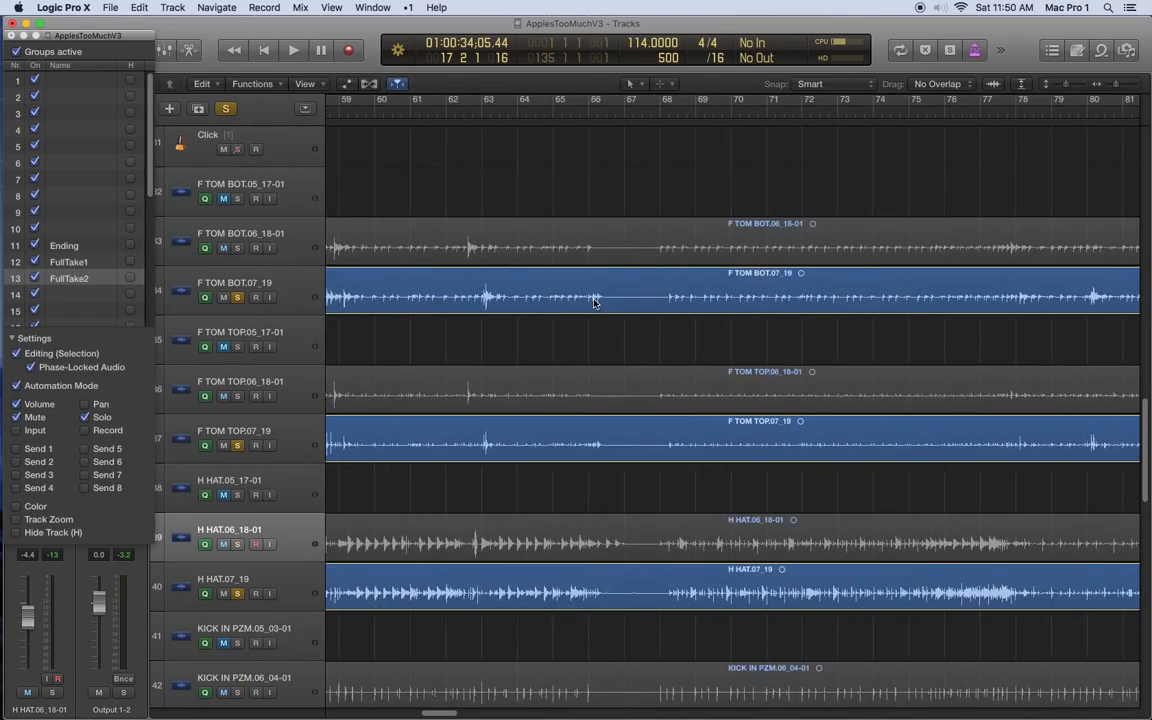
Listen to the FullTake2 group from bar 109, then clear its solo and solo the FullTake1 group through F TOM BOT.06_18-01.
scroll(591, 192, left, 5)
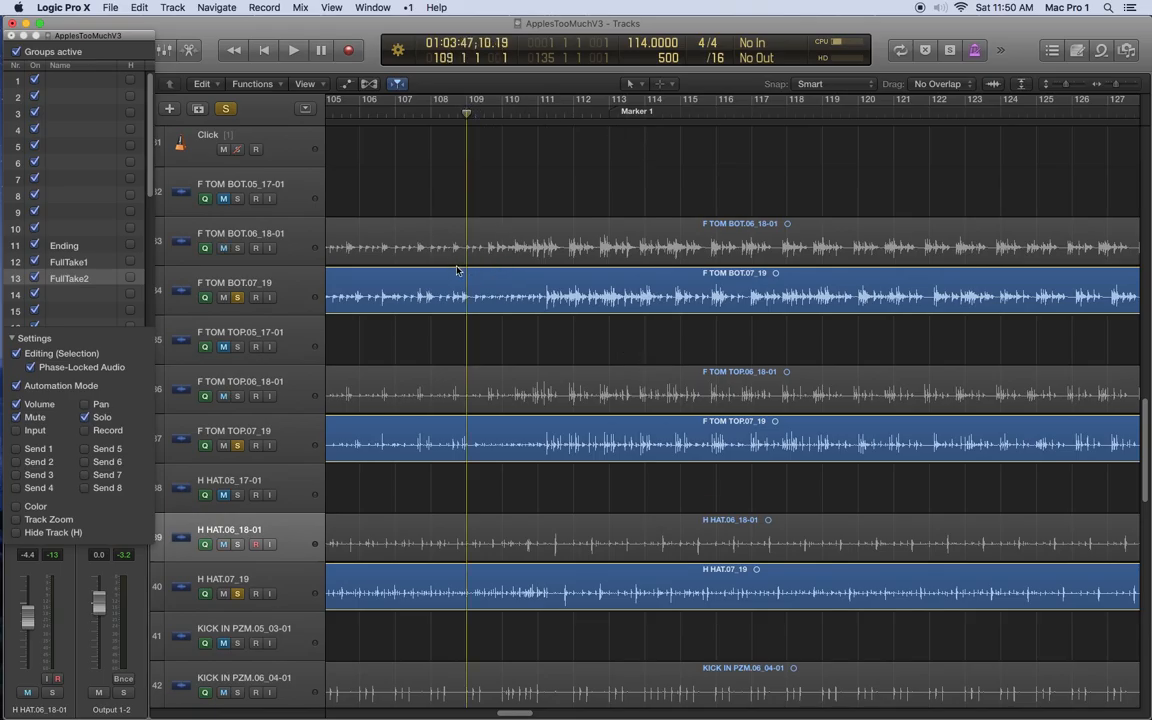
key(space)
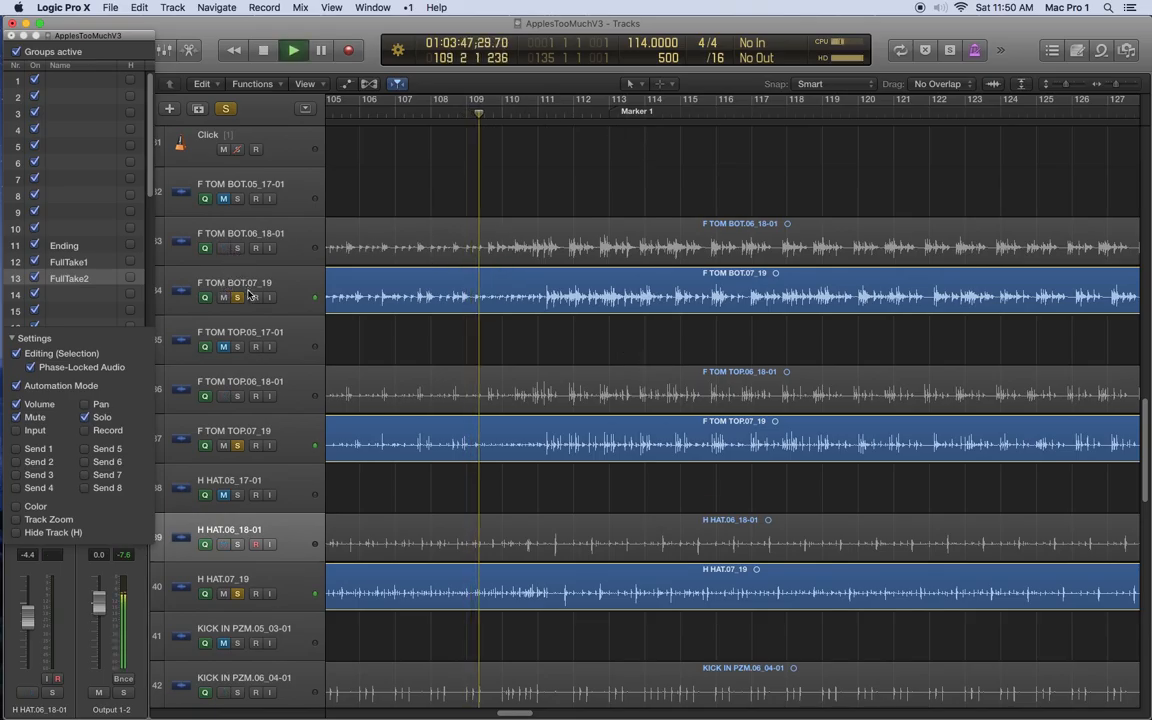
click(238, 298)
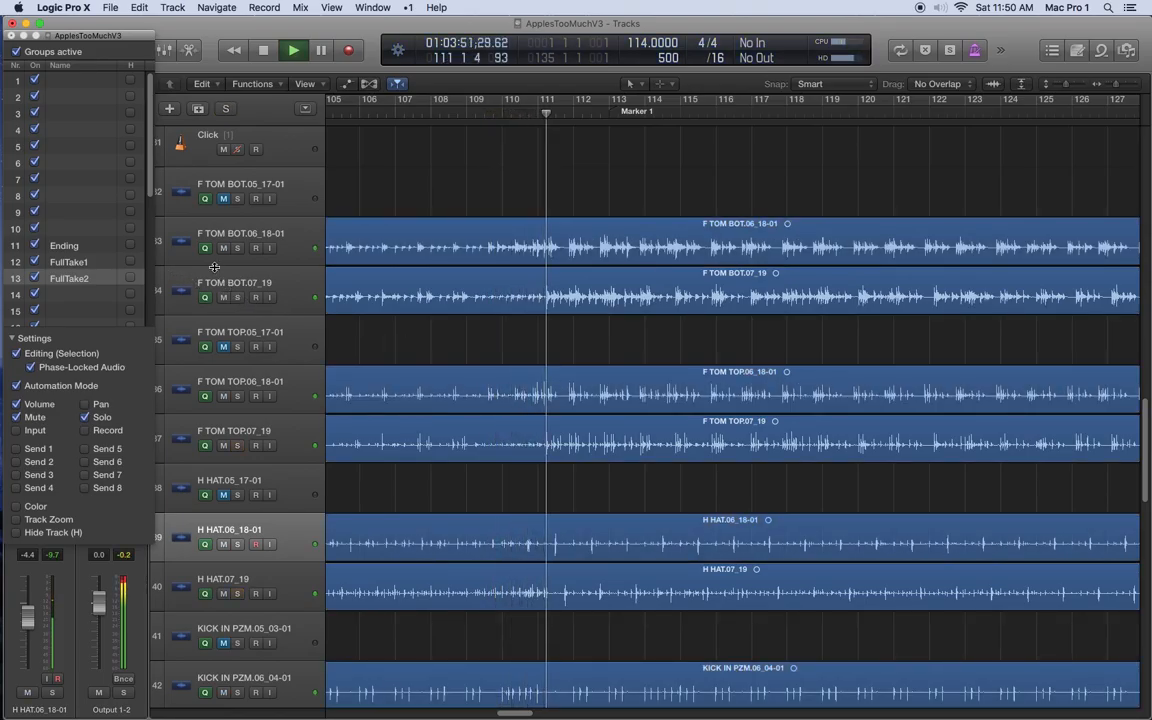
click(238, 248)
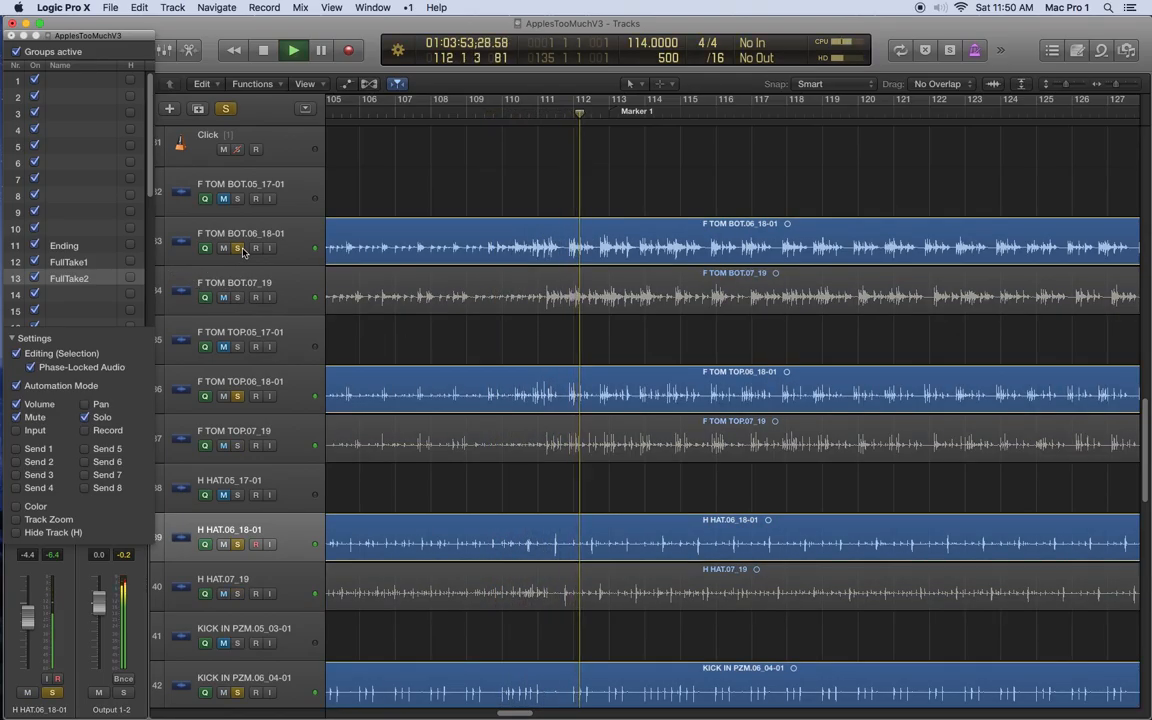
Move the playhead back to about bar 110 and replay the passage leading into Marker 1 with FullTake1 soloed.
click(497, 105)
key(space)
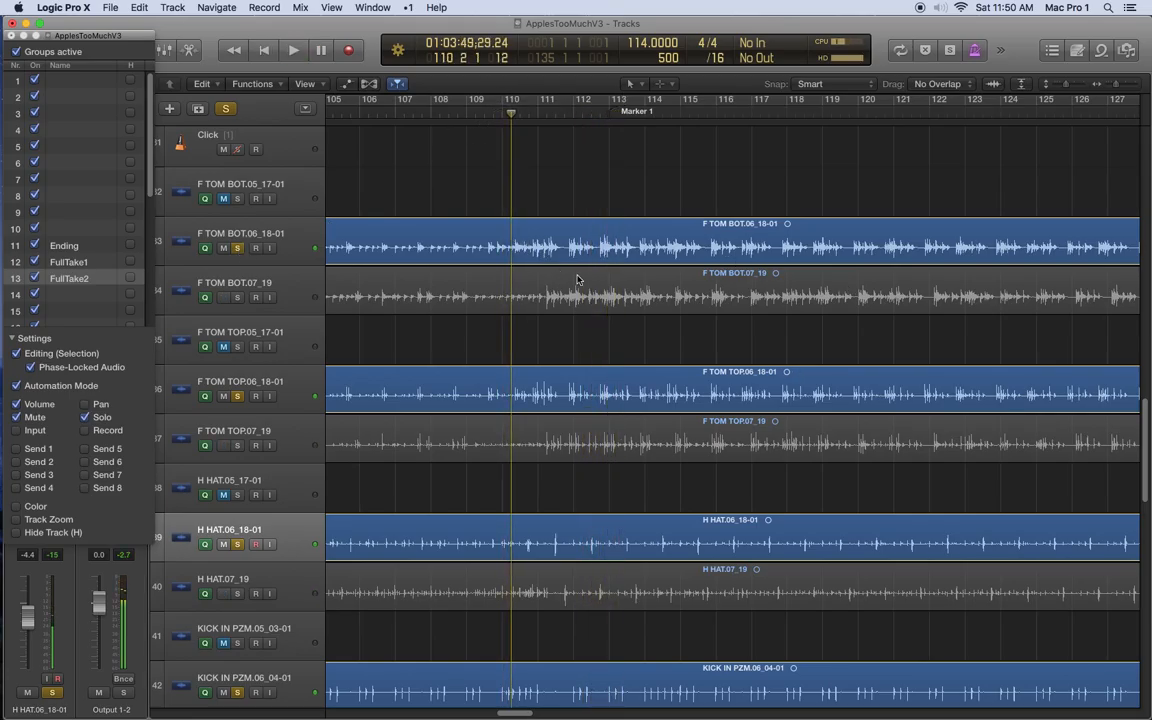
key(space)
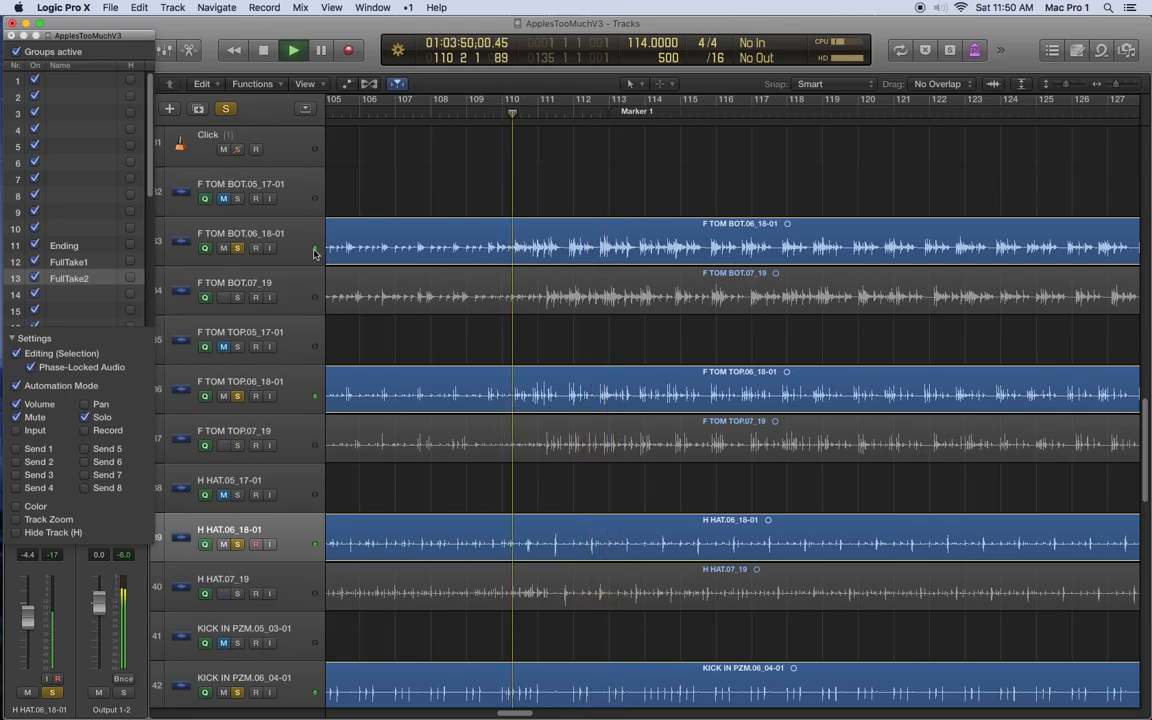
Mute the FullTake2 group, listen without any solo, and solo FullTake1 again from about bar 117.
click(238, 248)
click(224, 297)
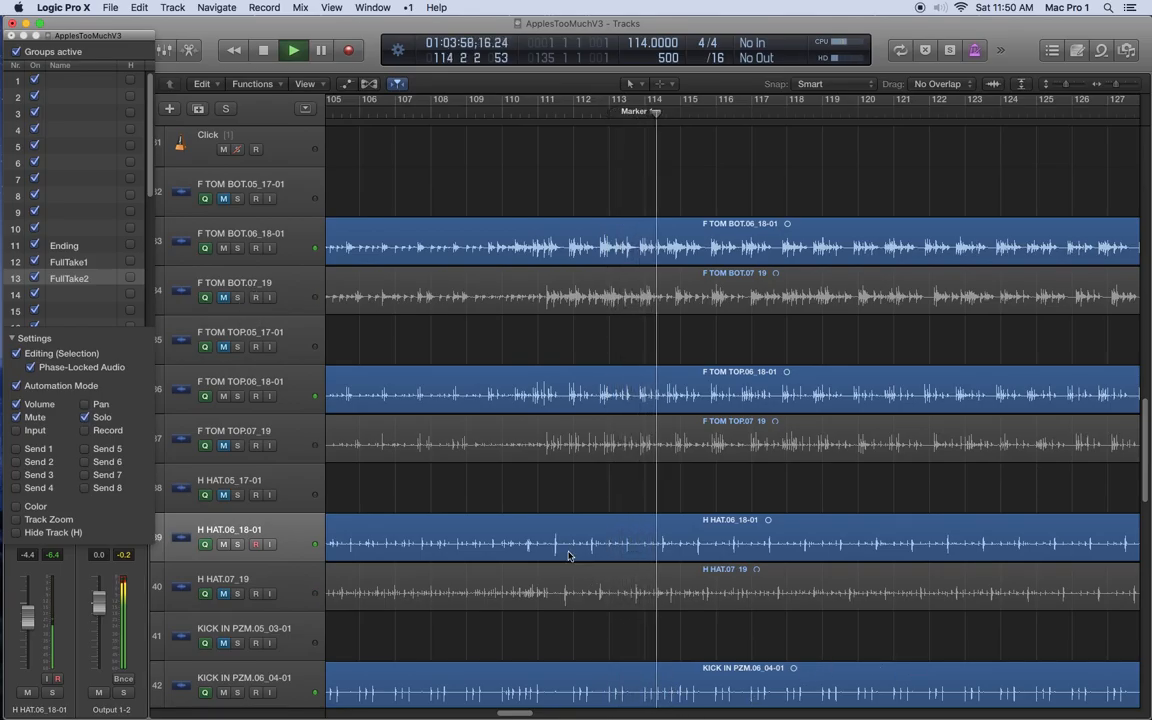
click(237, 248)
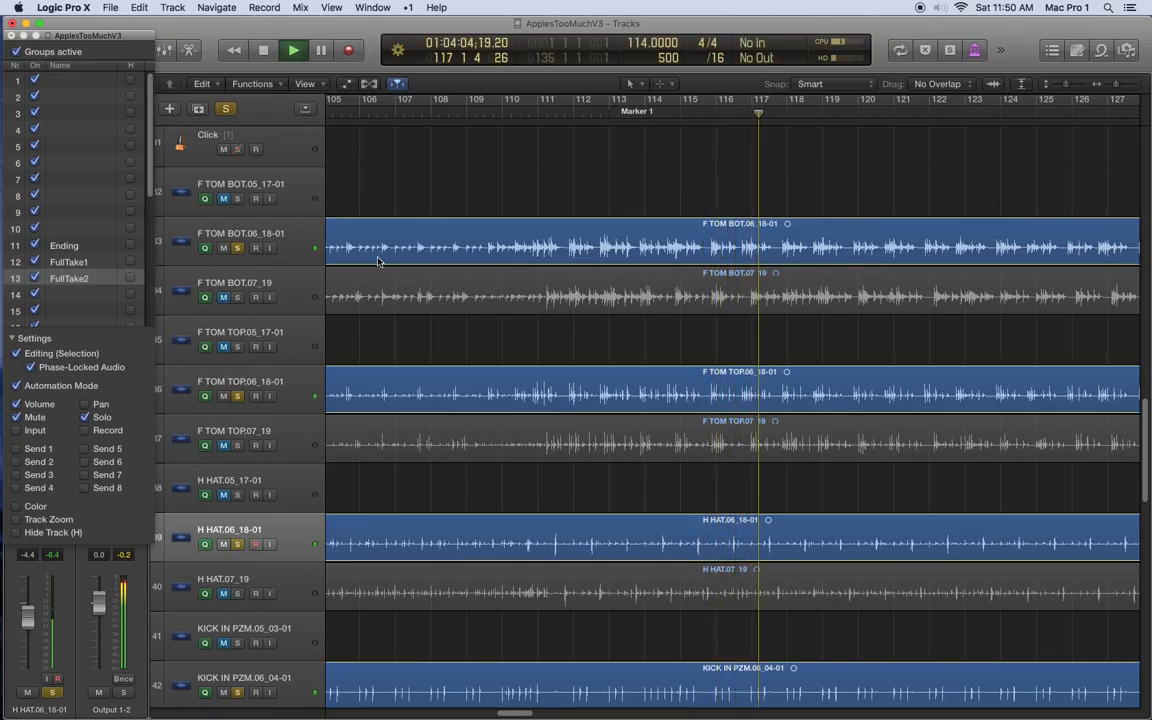
key(space)
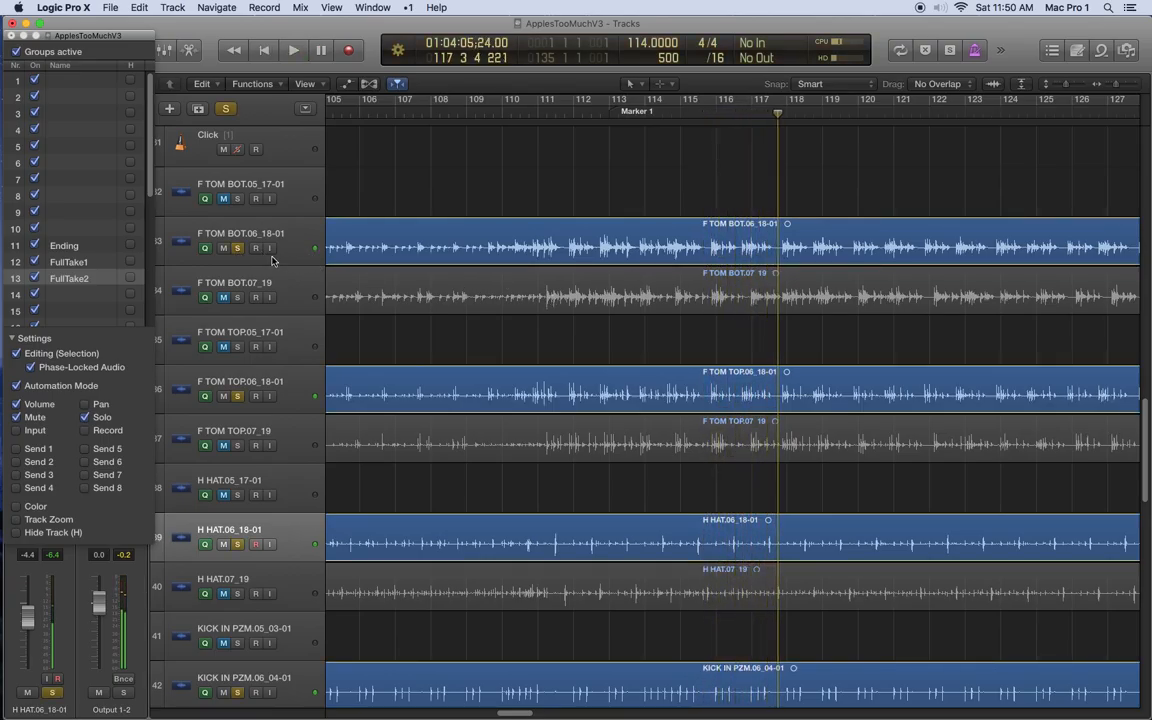
key(space)
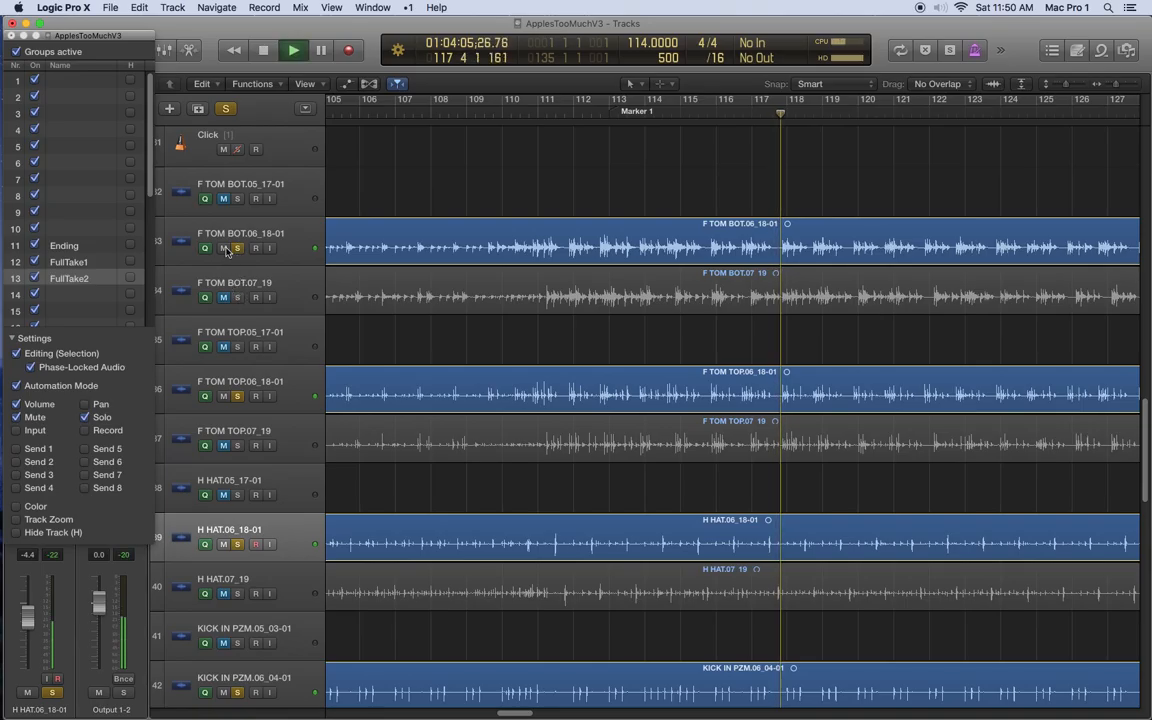
Solo FullTake2 alongside FullTake1 and compare the takes up to bar 126 by swapping their mutes, ending with FullTake2 muted.
click(237, 297)
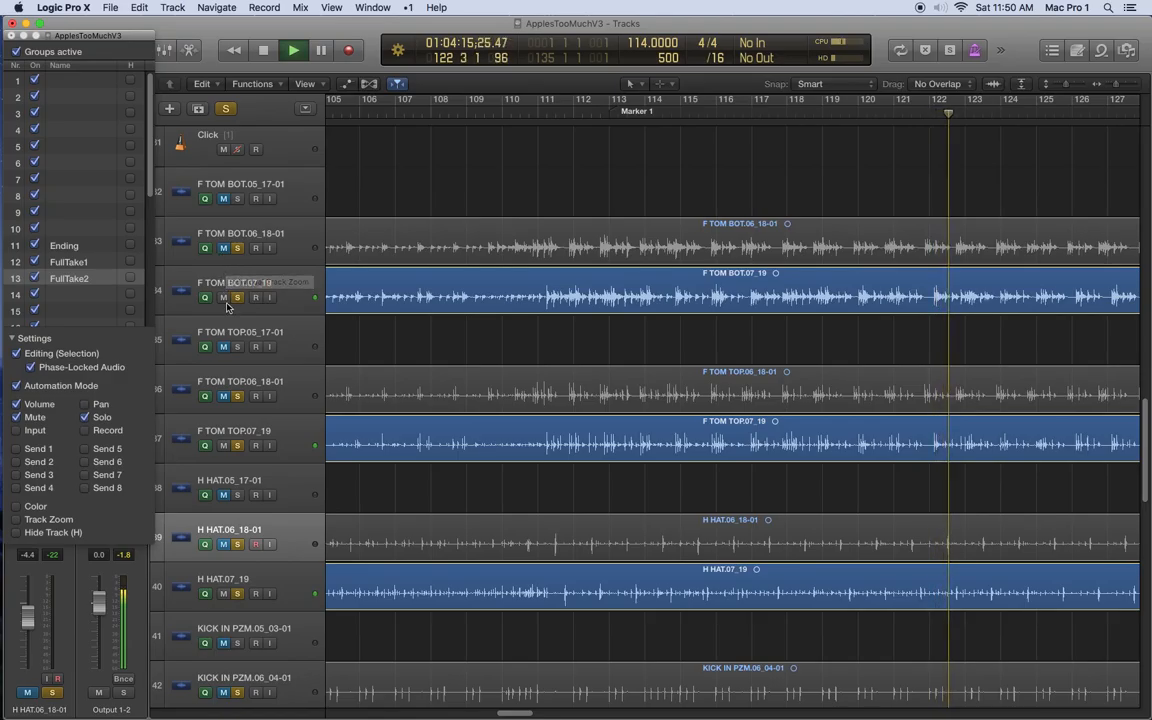
key(super+shift+a)
click(231, 257)
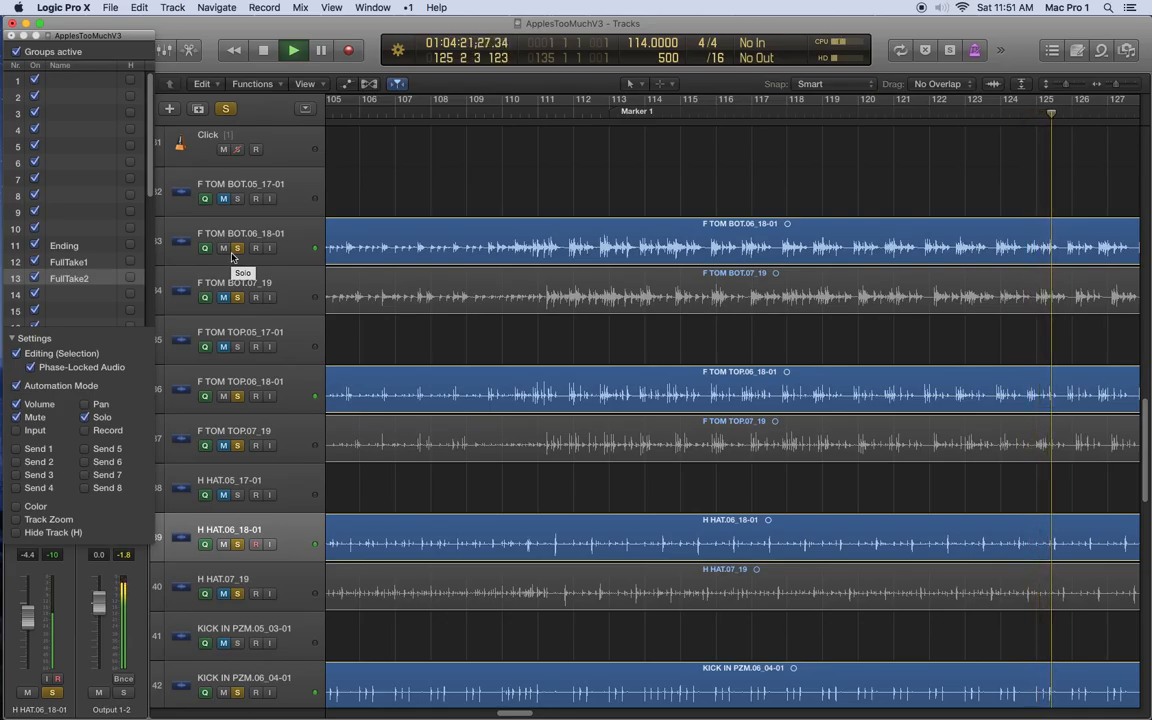
key(space)
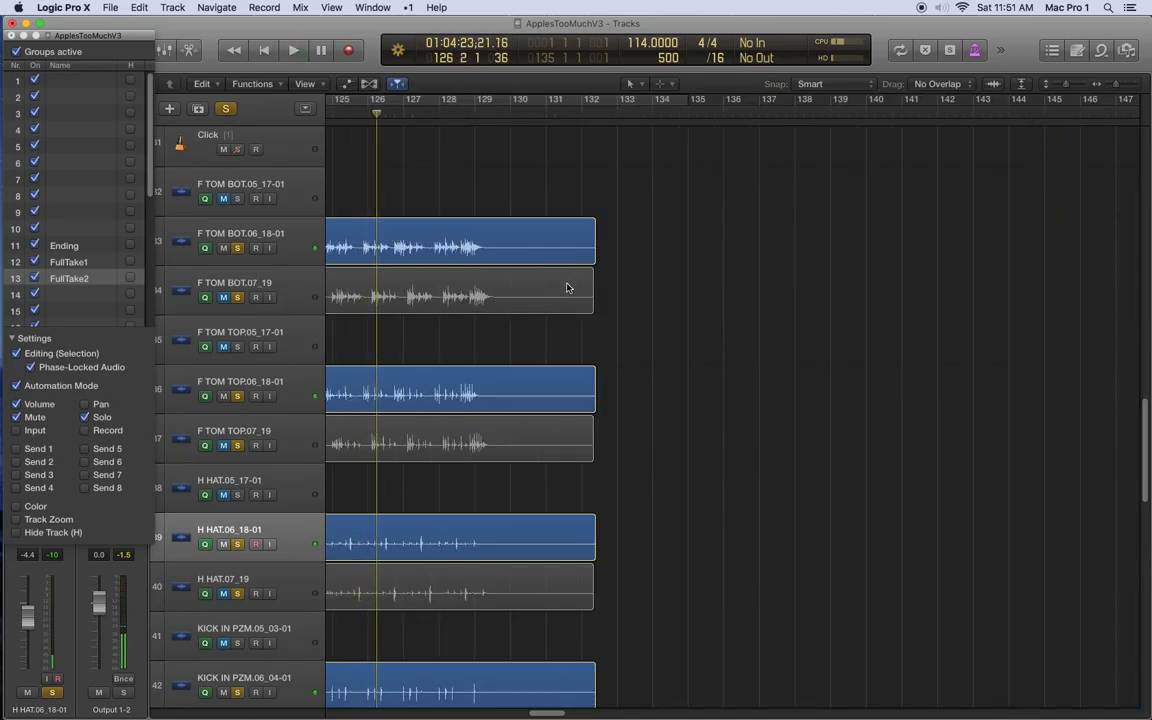
Examine where the grouped drum regions begin at the start of the song and compare that with the Click region.
scroll(508, 313, left, 15)
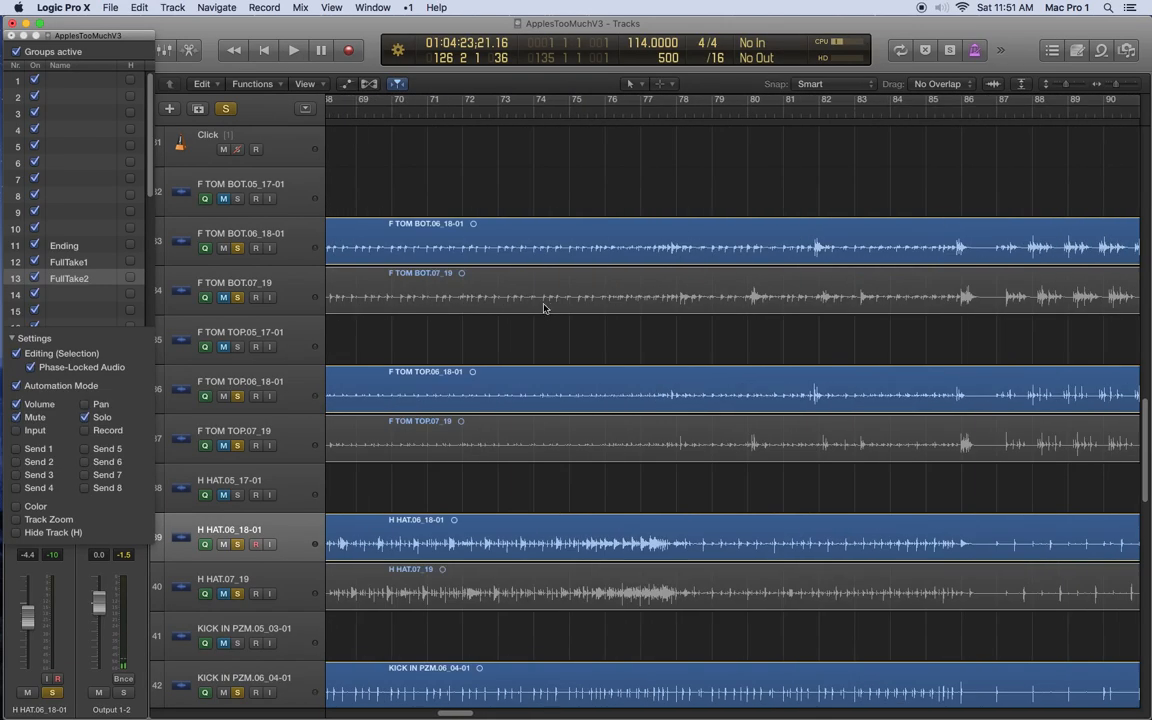
scroll(534, 307, left, 15)
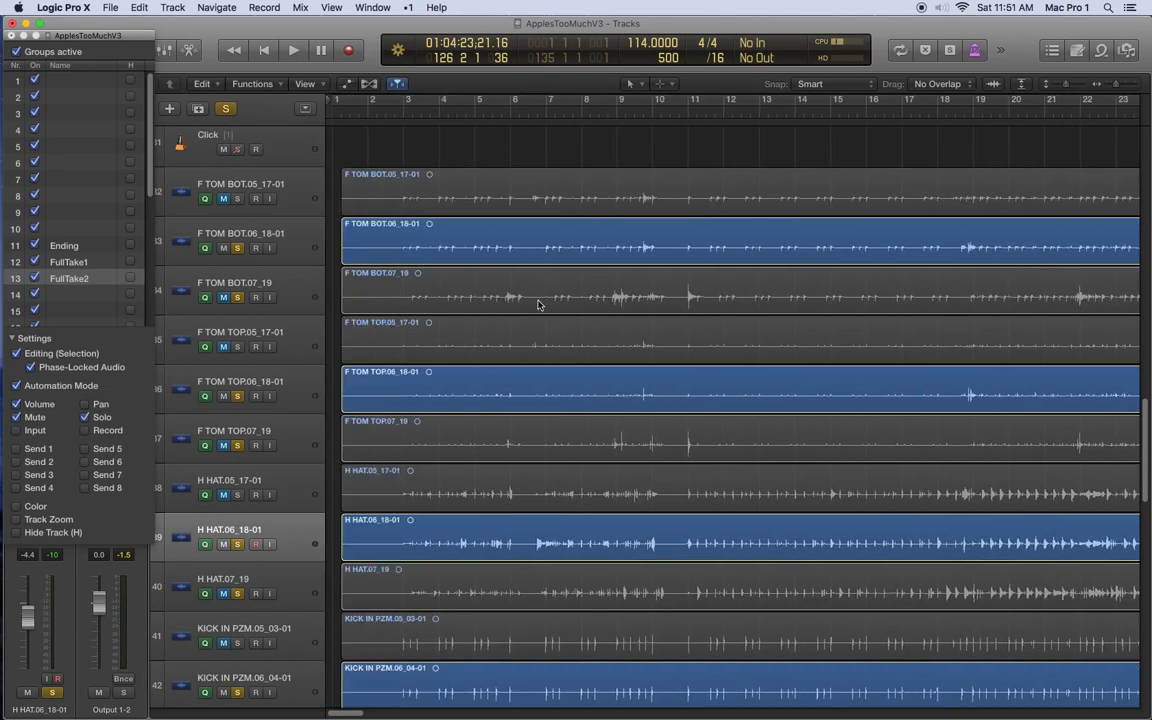
click(407, 293)
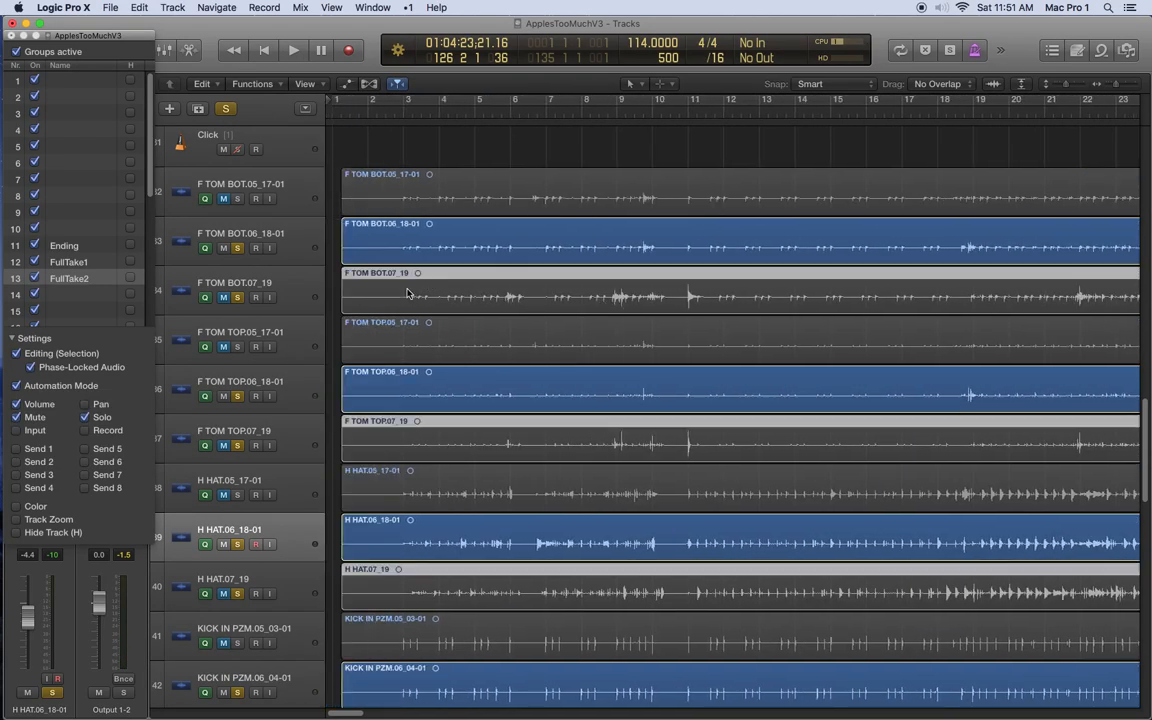
click(333, 301)
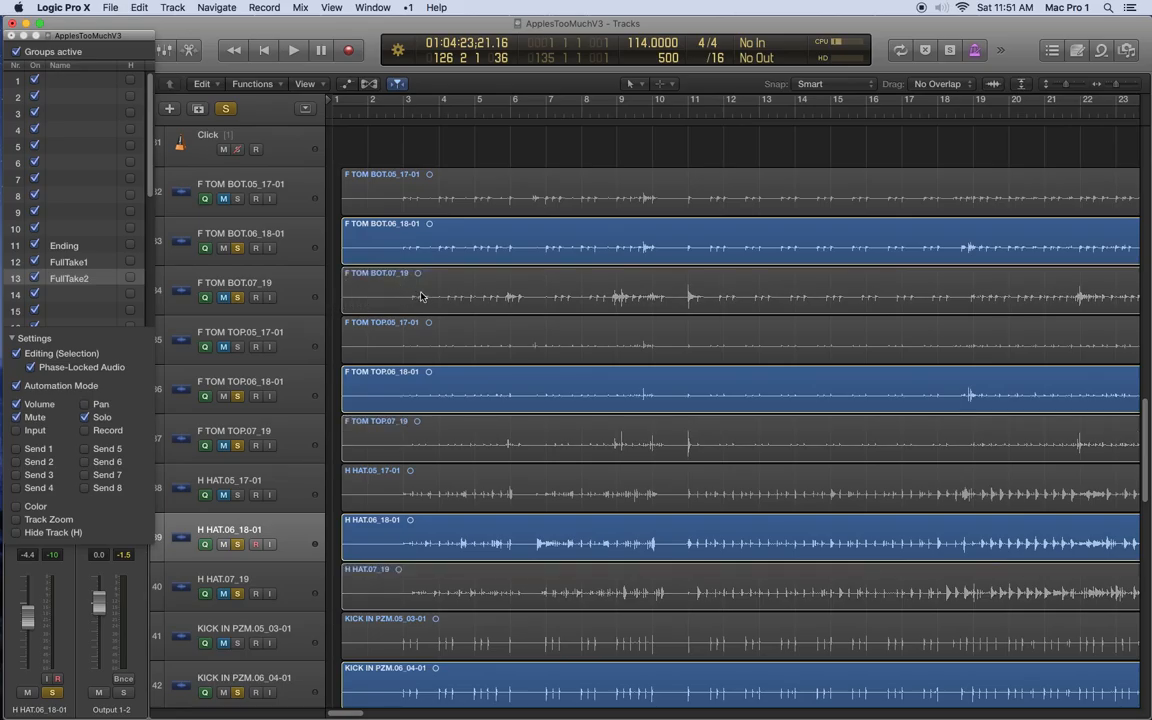
scroll(423, 305, up, 15)
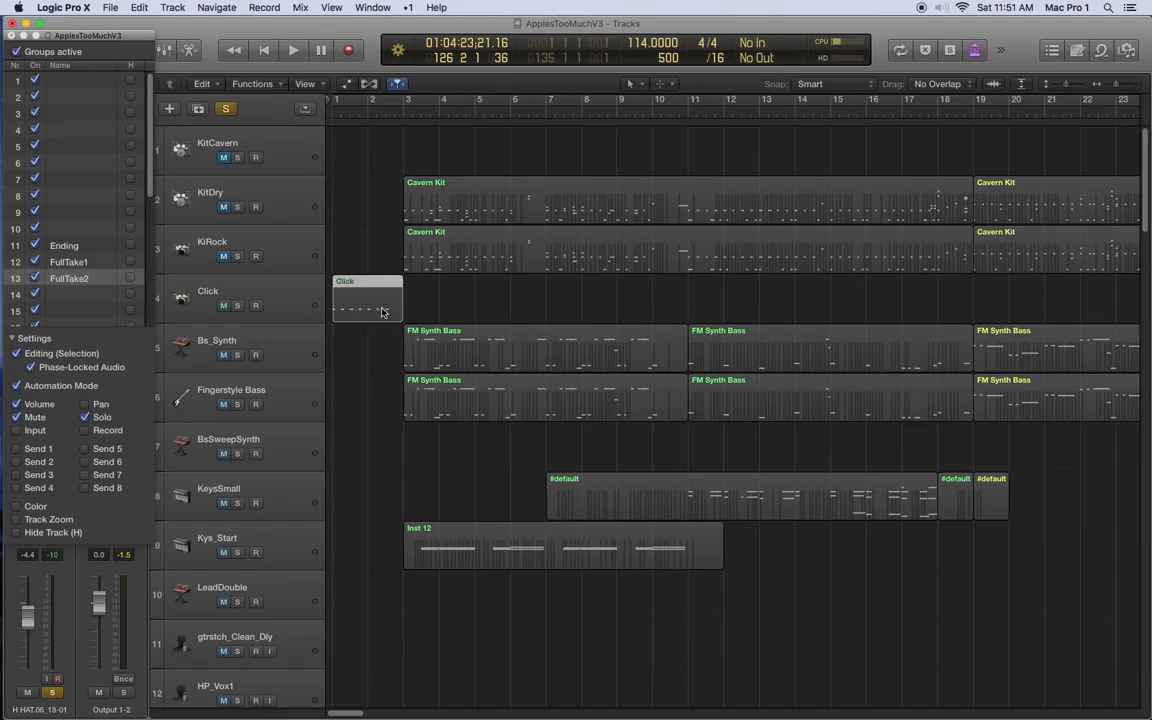
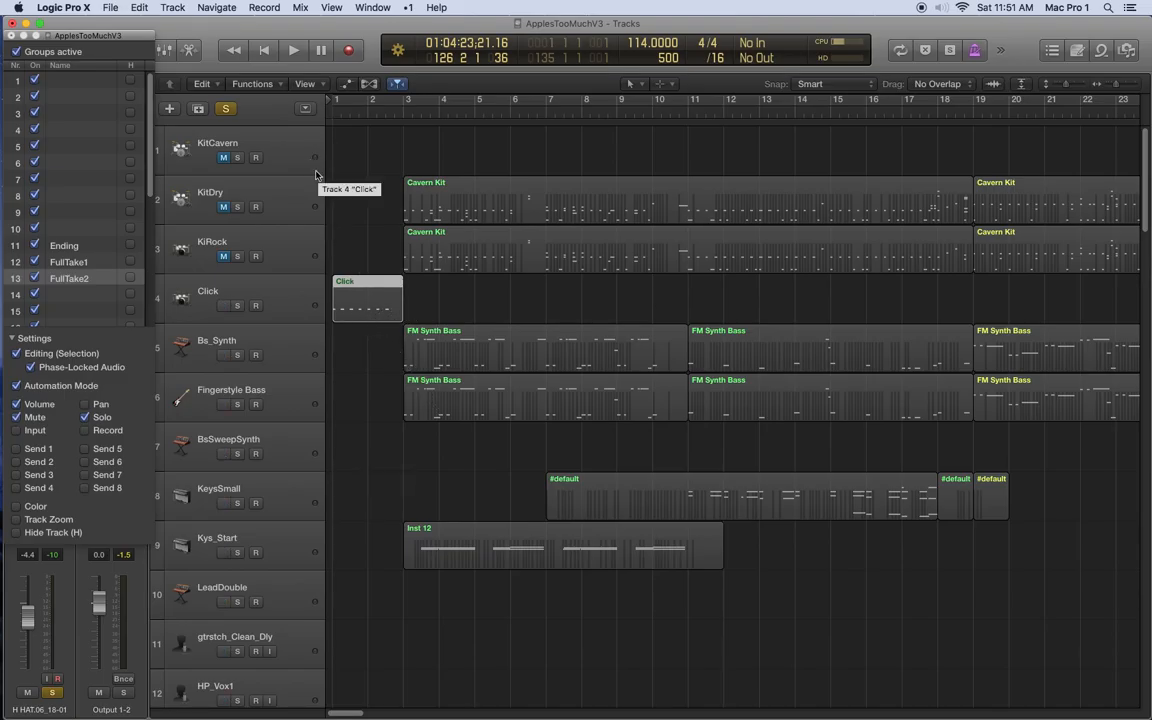
scroll(365, 405, down, 15)
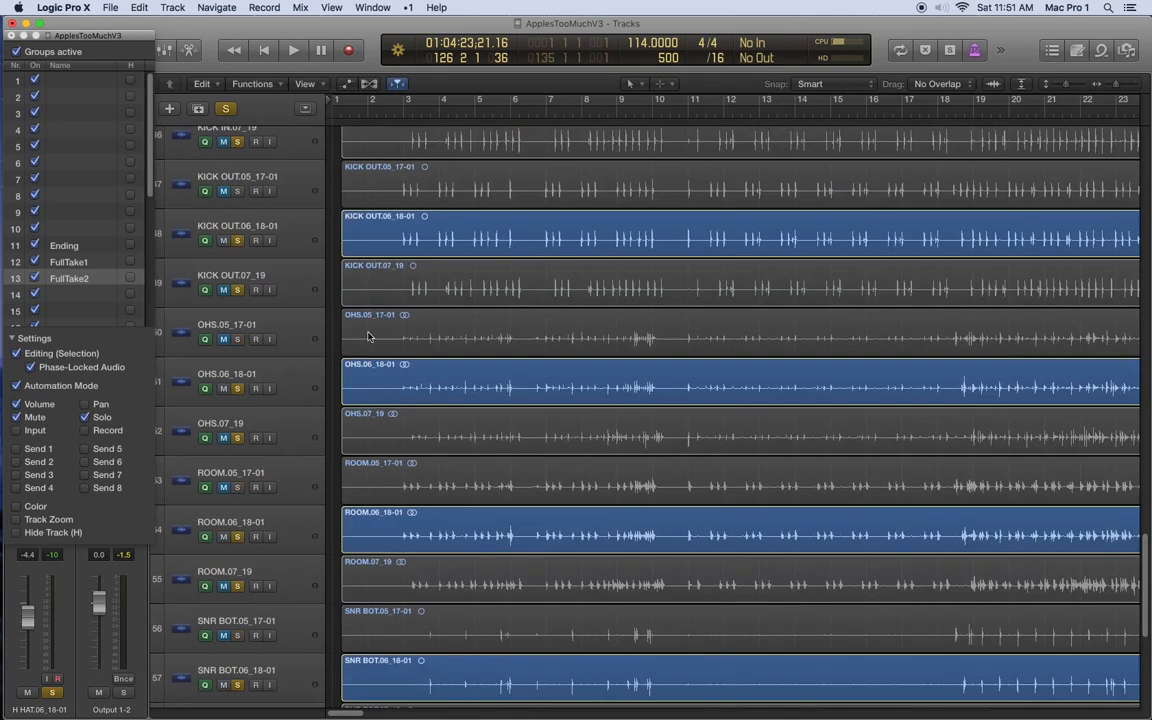
Move the FullTake1 regions, including KICK OUT.06_18-01, one beat earlier so they start at 1 1 1 1.
scroll(345, 270, up, 1)
click(375, 269)
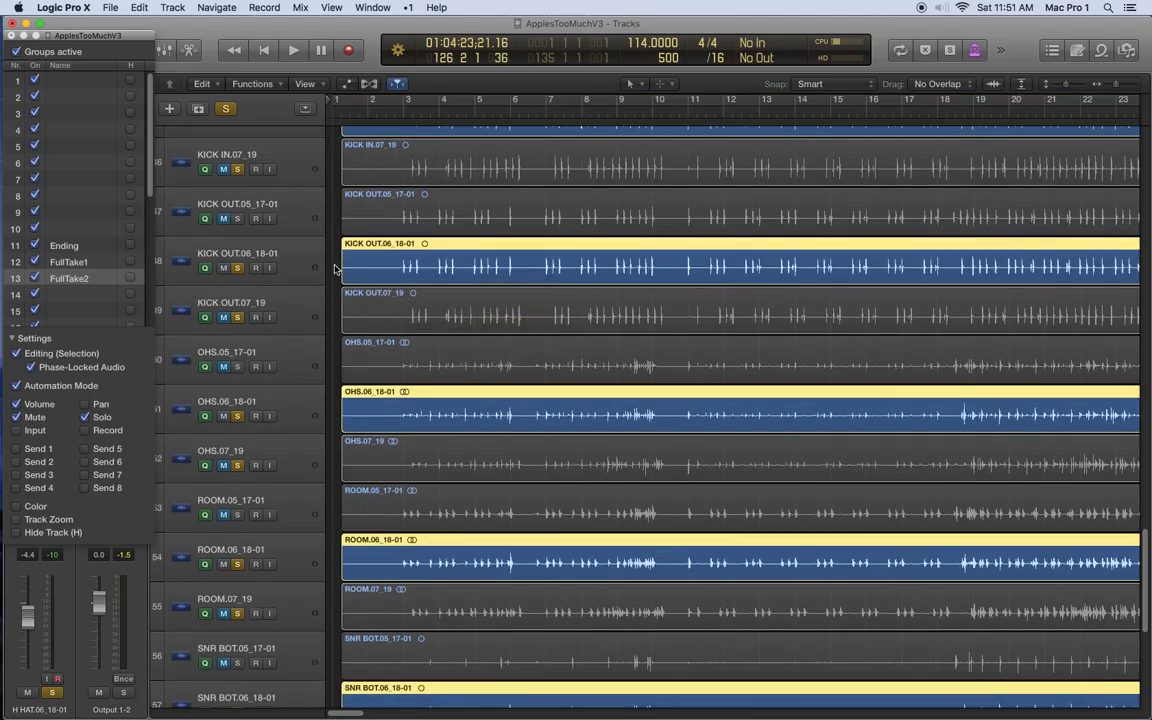
click(336, 269)
key(super+Left)
key(super+Left)
key(super+Left)
key(super+Left)
key(super+Left)
key(super+Left)
key(super+Left)
key(super+Left)
key(super+Right)
key(super+Right)
key(super+Right)
key(super+Right)
key(super+Right)
key(super+Right)
key(super+Right)
key(super+Right)
key(super+Right)
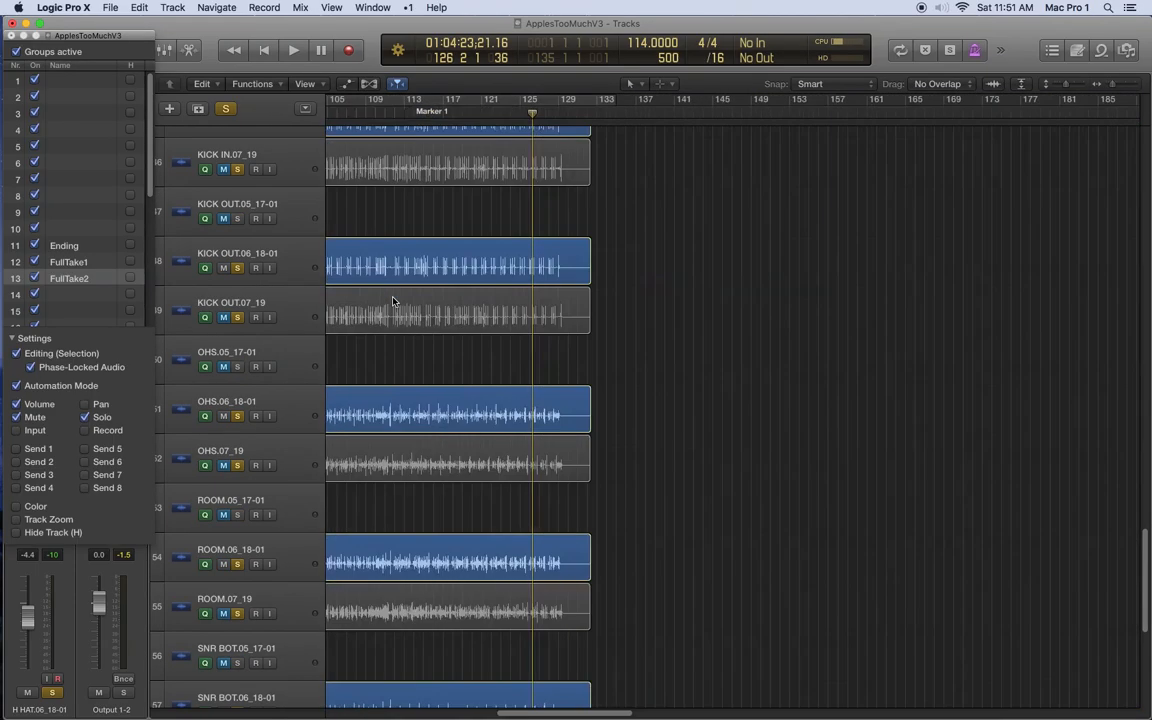
scroll(395, 301, left, 10)
scroll(395, 301, left, 15)
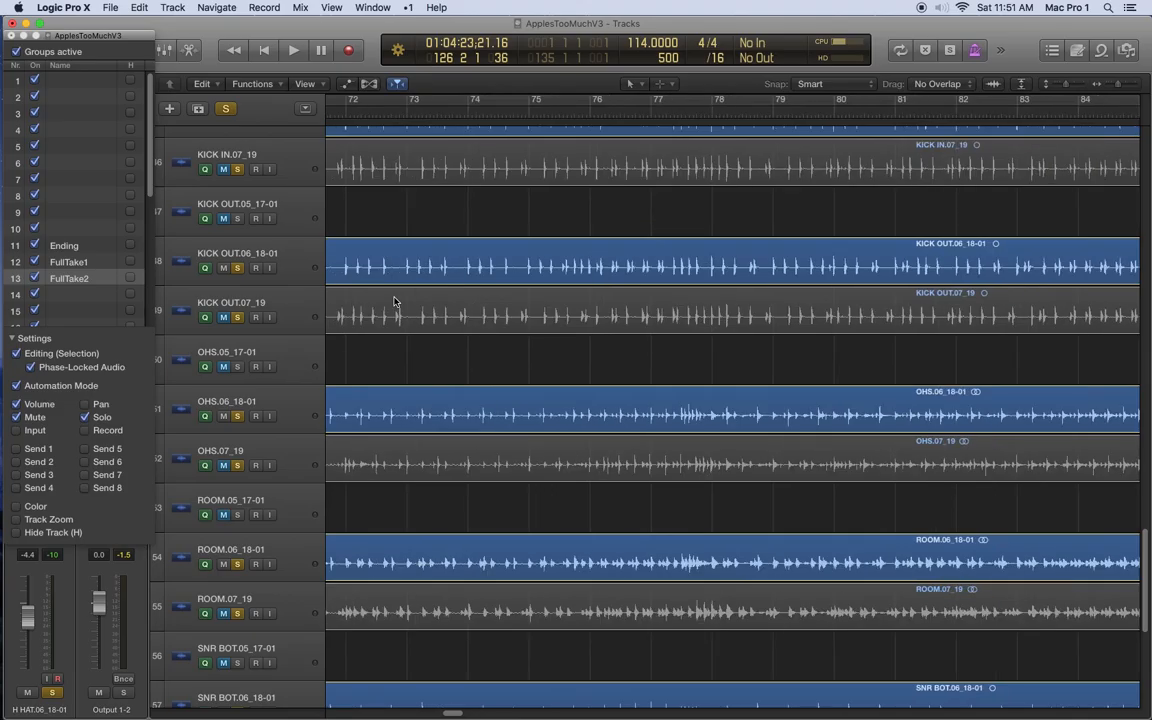
scroll(395, 301, left, 15)
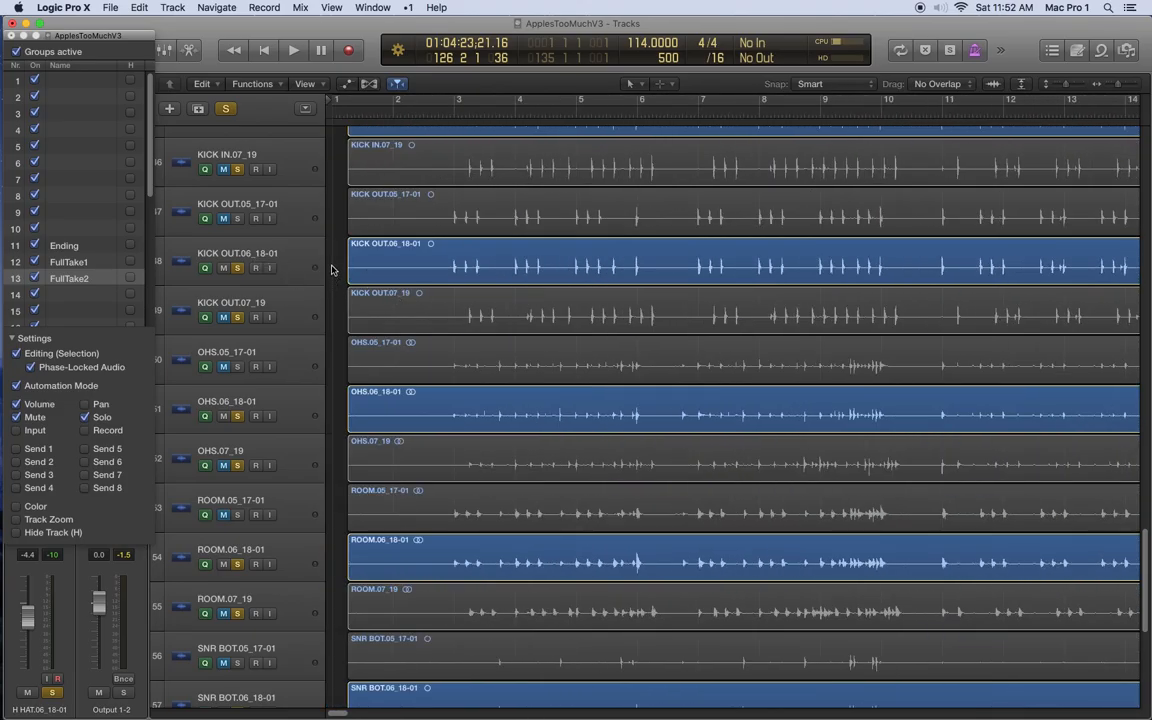
drag(380, 261, 373, 268)
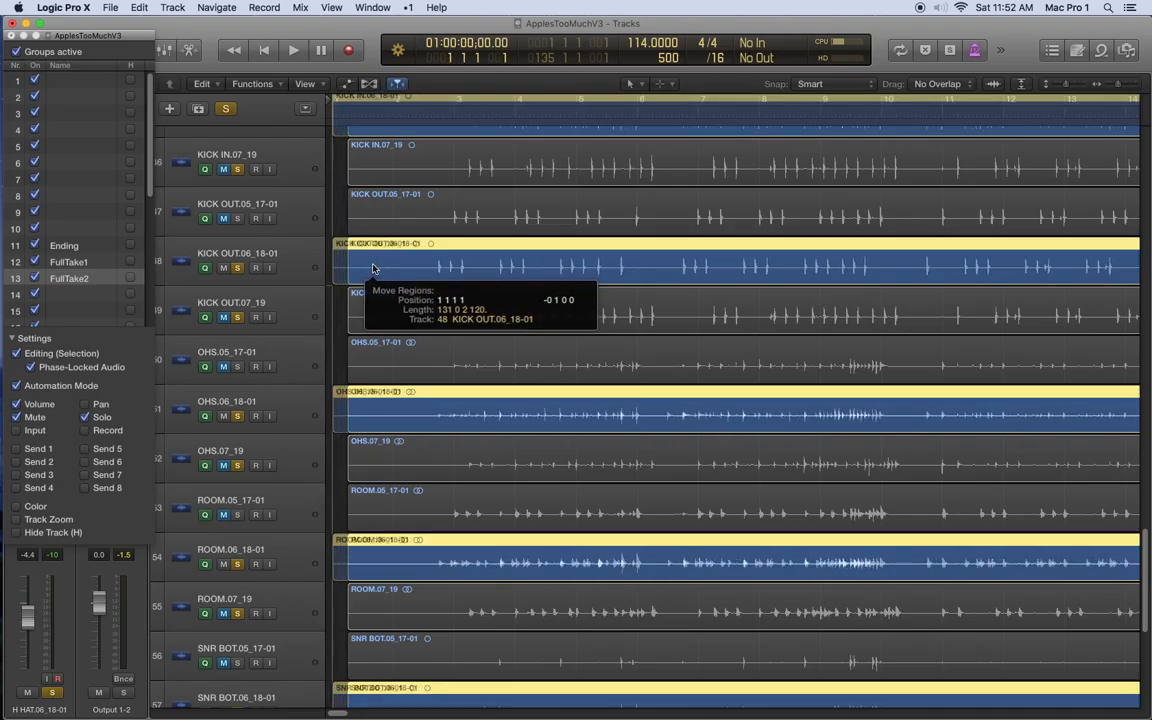
drag(373, 268, 373, 268)
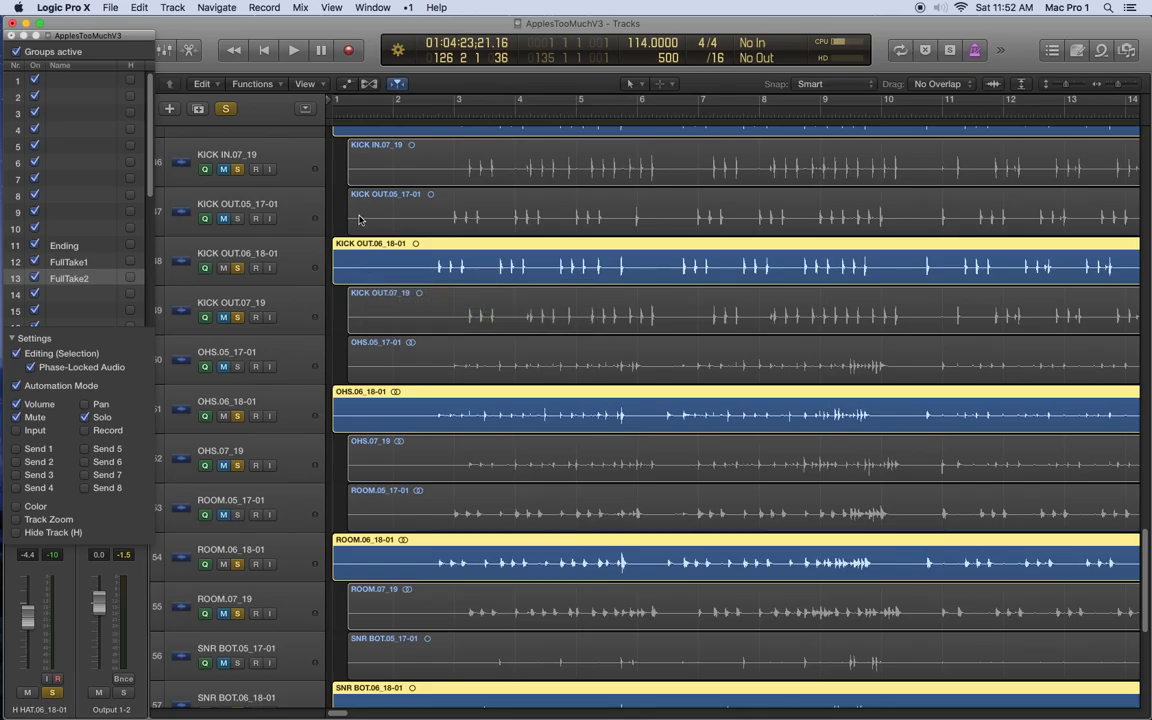
Return the playhead to the project start and place it at 2 3 1 1.
key(Return)
click(394, 113)
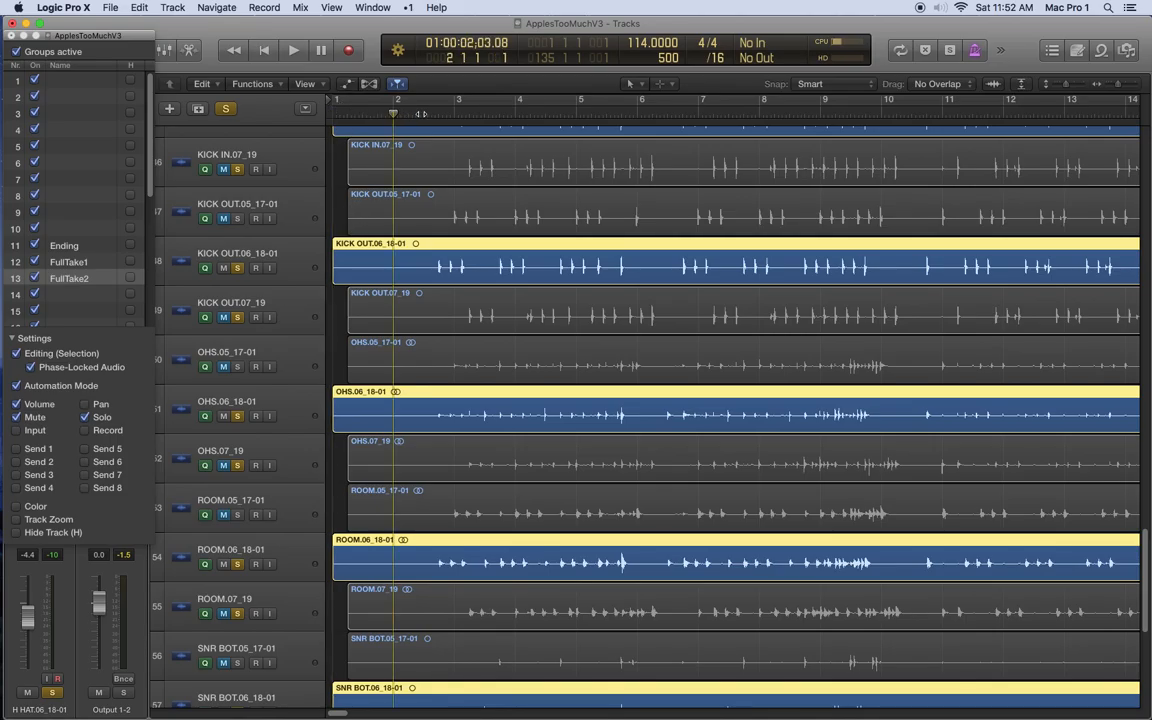
click(424, 112)
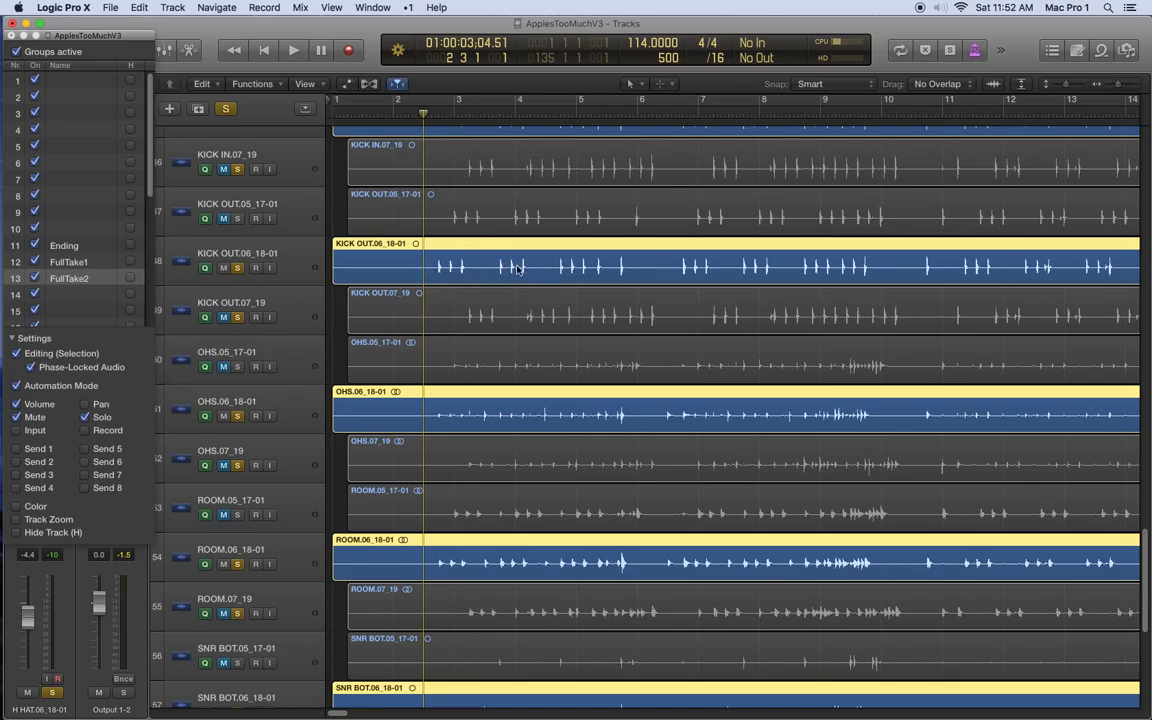
Move the FullTake1 regions one beat later and check their alignment with the other takes through bar 27.
drag(492, 268, 507, 268)
scroll(848, 255, right, 10)
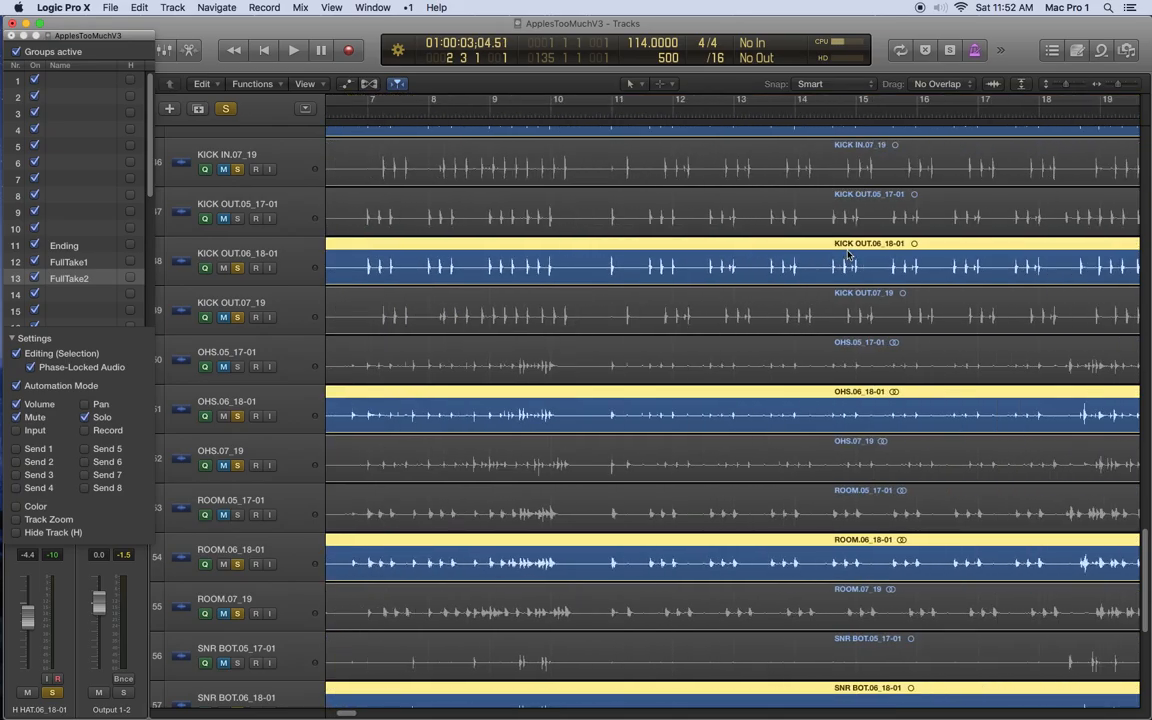
scroll(845, 255, right, 2)
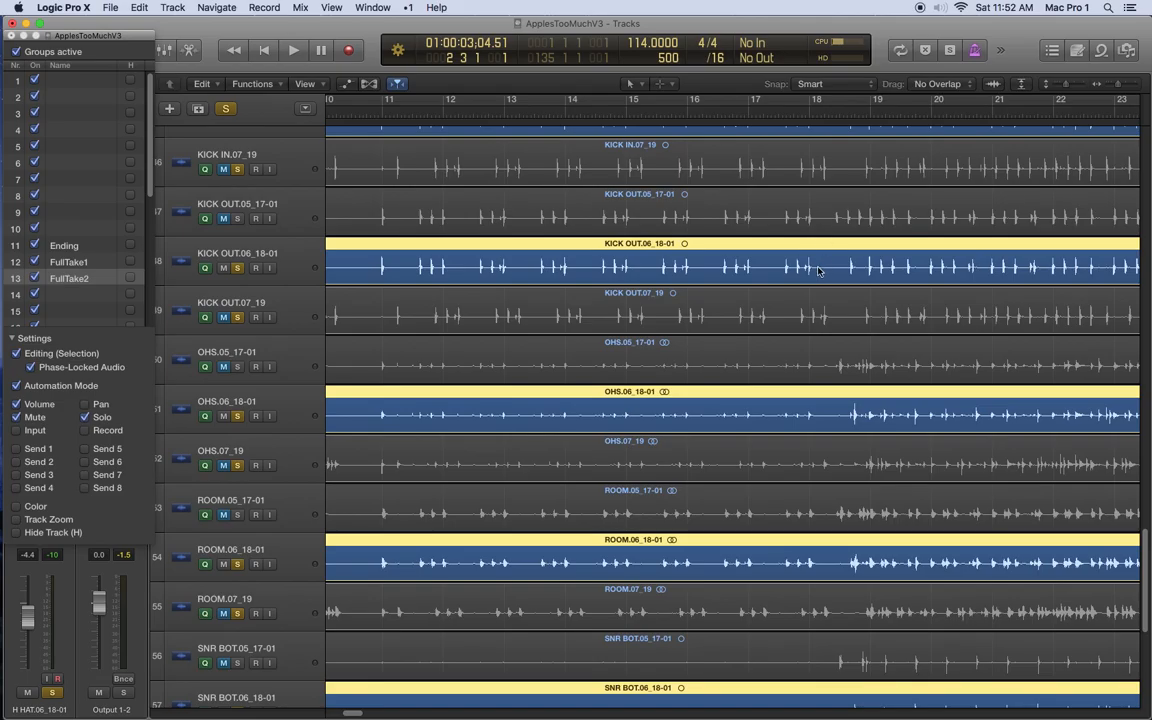
scroll(884, 250, right, 15)
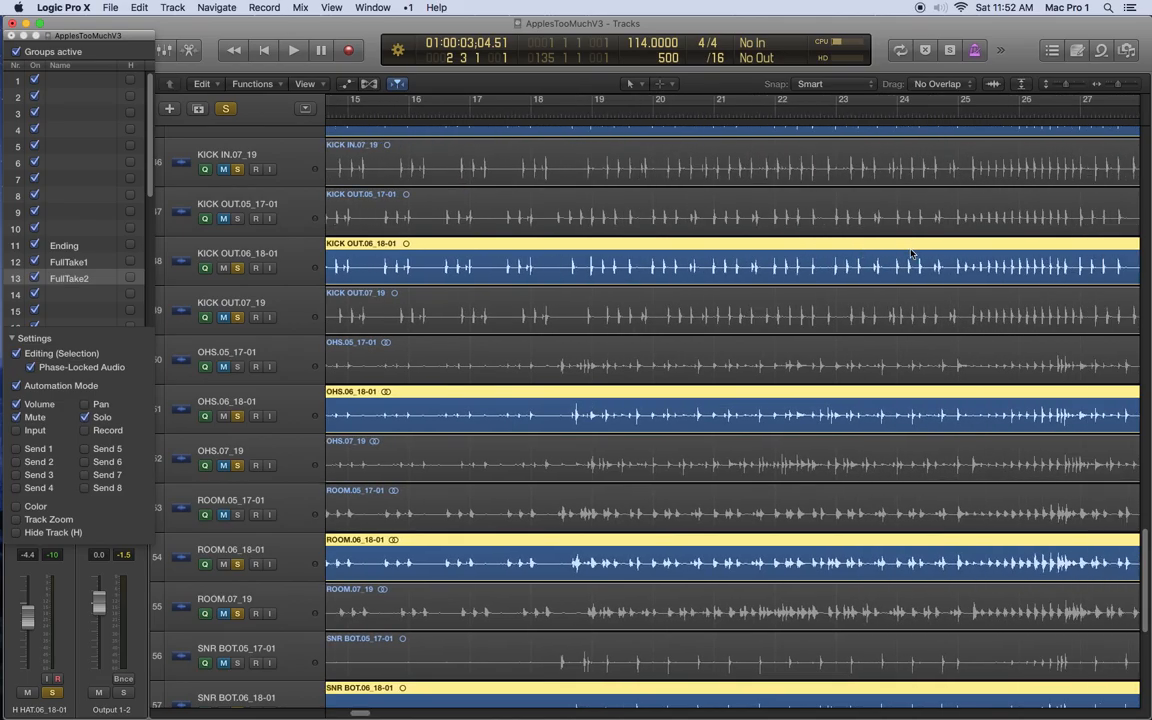
scroll(758, 298, left, 20)
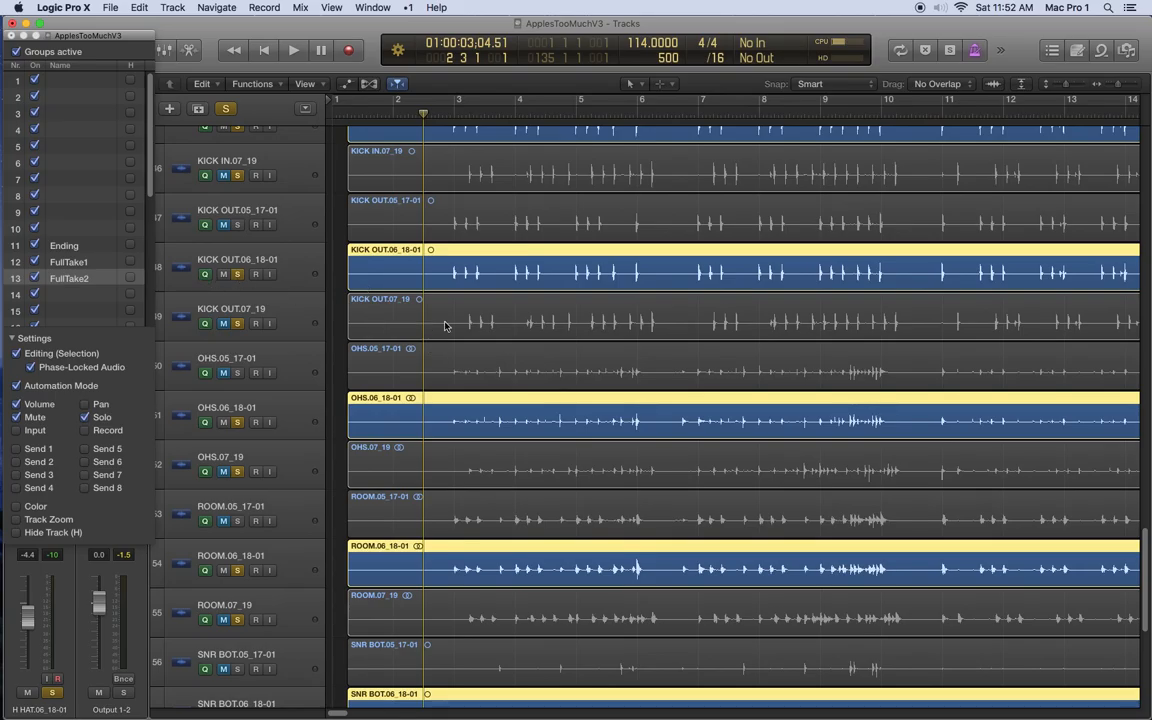
Move the FullTake2 regions, including KICK OUT.07_19, one beat earlier so they start at bar 1.
click(335, 319)
drag(413, 325, 395, 324)
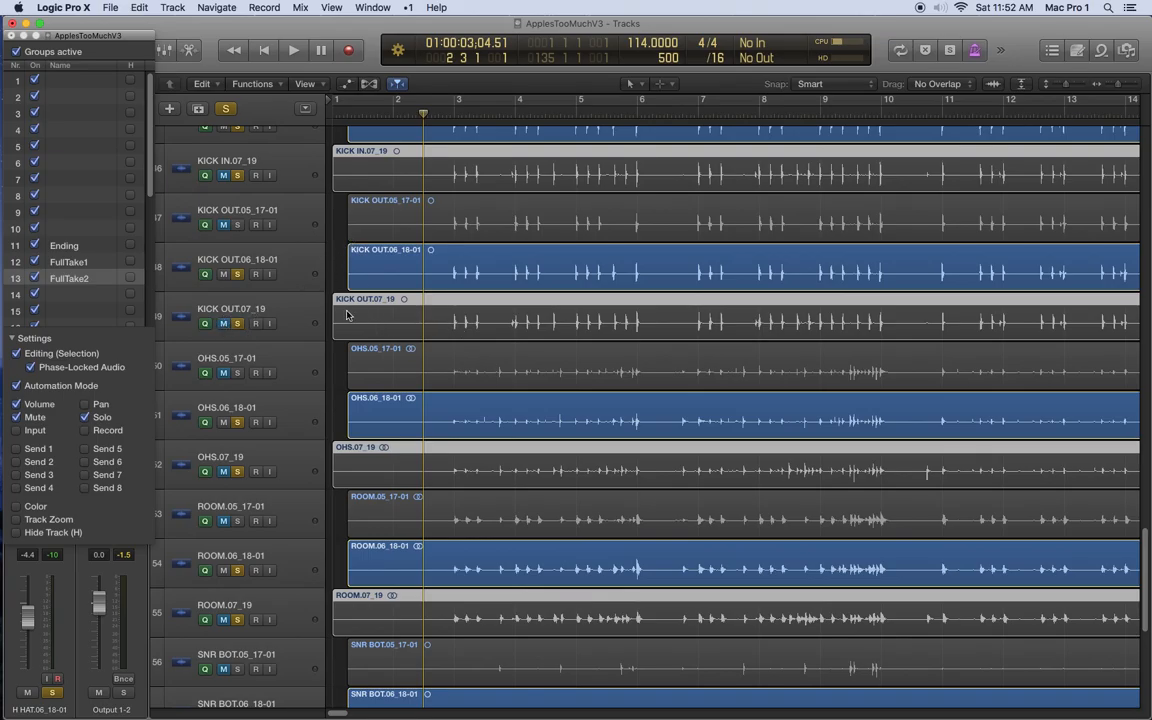
Play from bar 2 and, during playback, mute the FullTake1 group and unmute FullTake2 to compare their timing.
key(space)
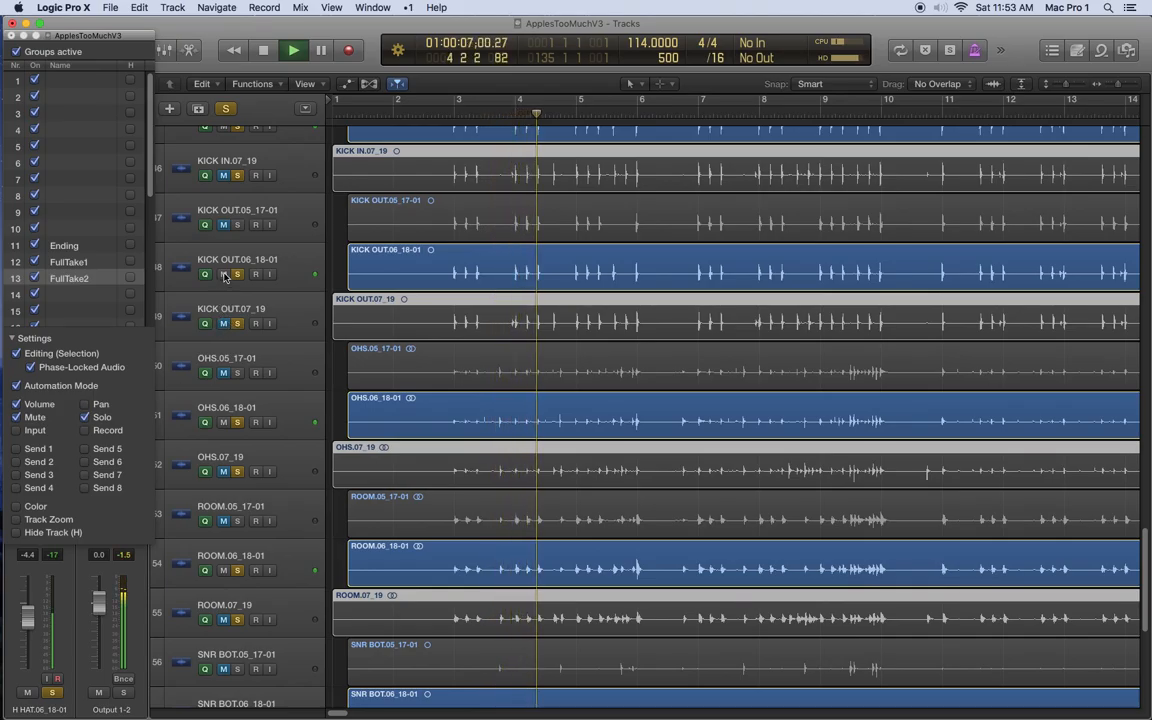
click(224, 278)
click(222, 327)
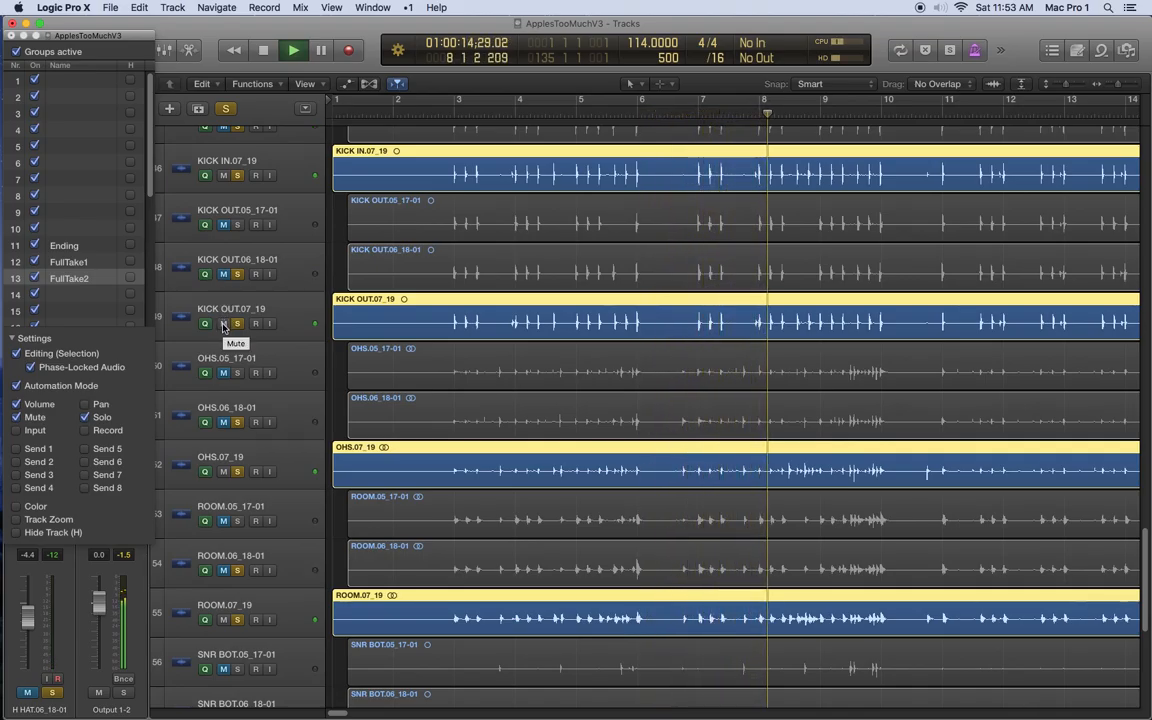
During playback, switch the audible drums from the FullTake2 group to FullTake1 and on to Ending to compare their timing.
click(223, 325)
click(224, 277)
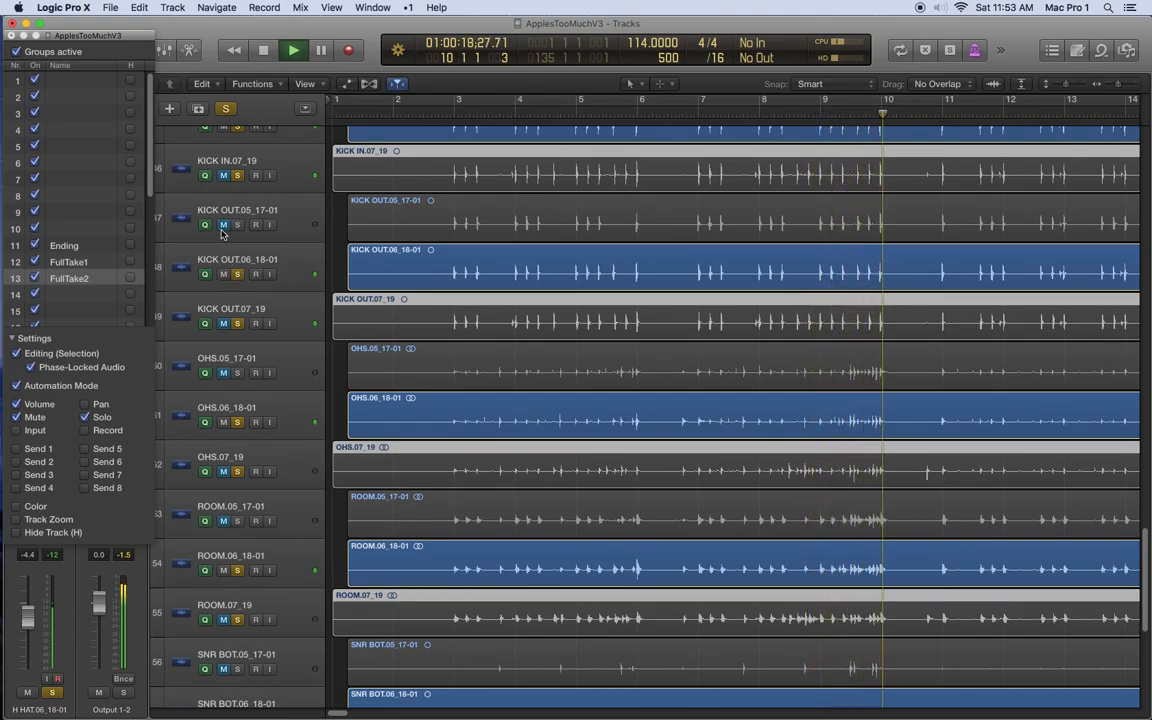
click(223, 226)
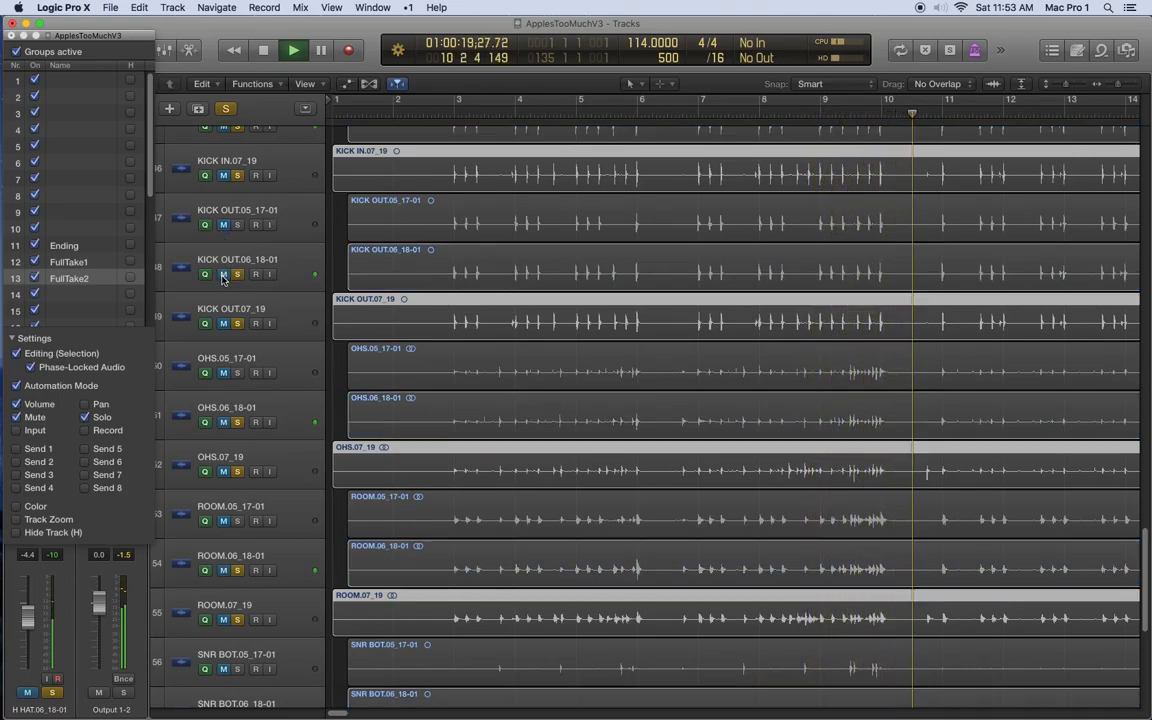
click(238, 225)
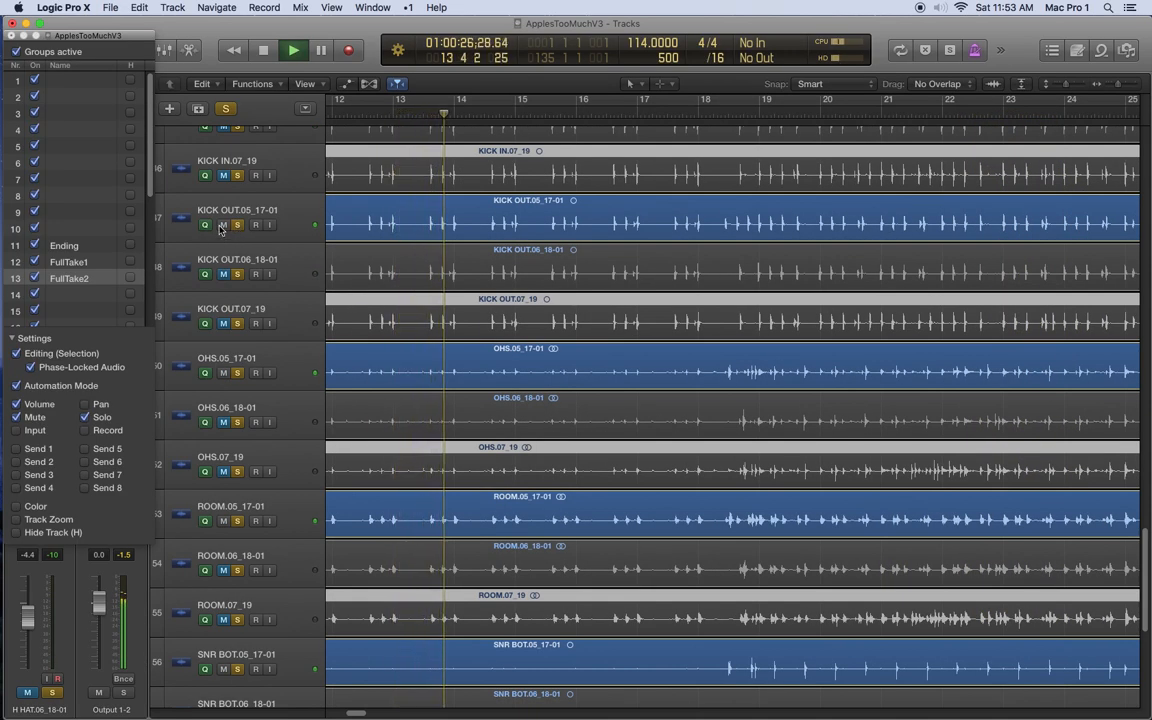
Mute the Ending group and alternate playback between FullTake1 and FullTake2 from about bar 14, leaving FullTake2 audible.
click(221, 226)
click(226, 275)
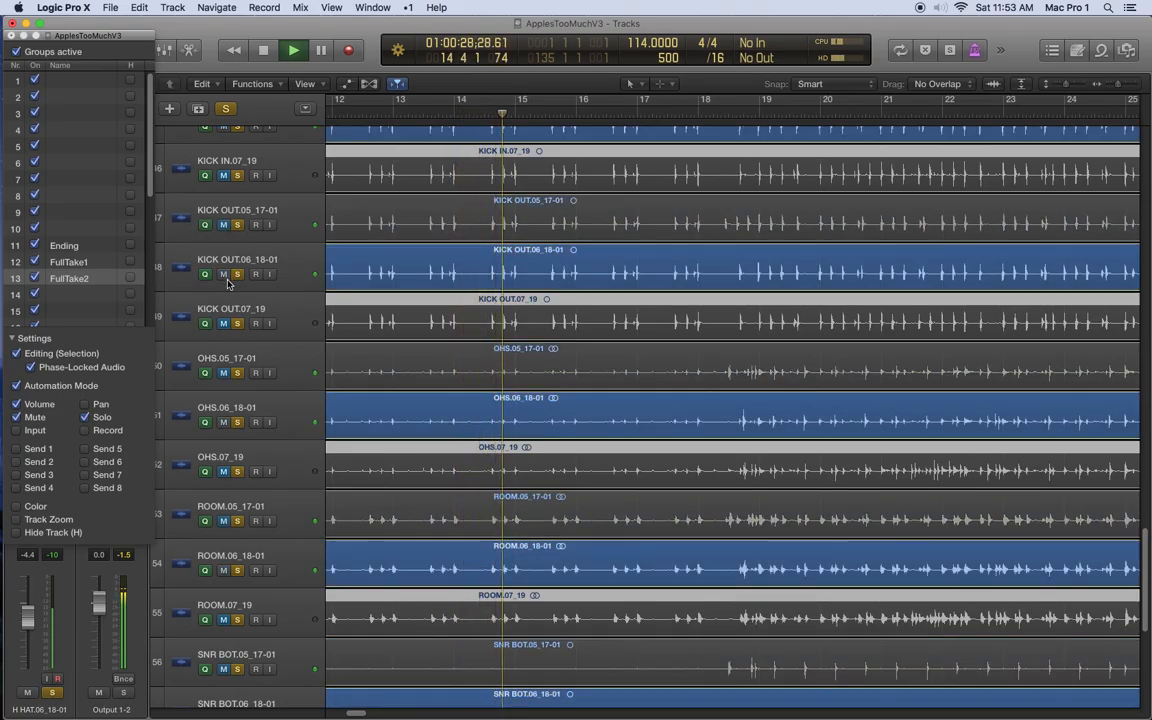
click(224, 324)
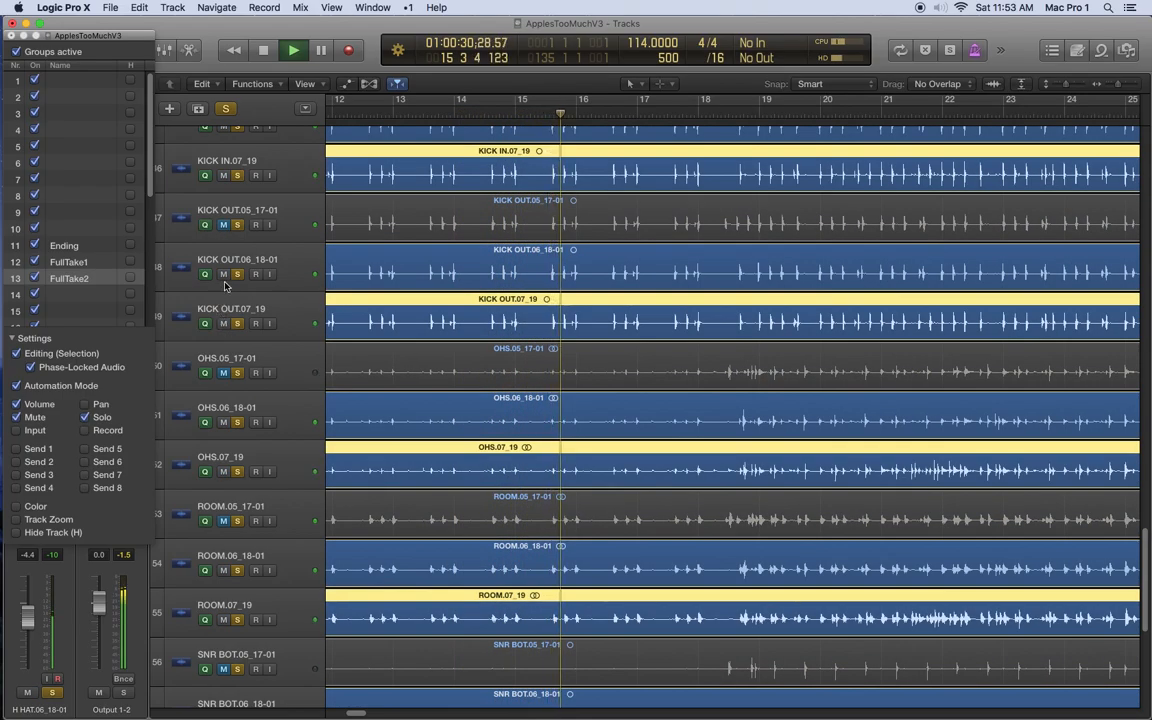
click(224, 276)
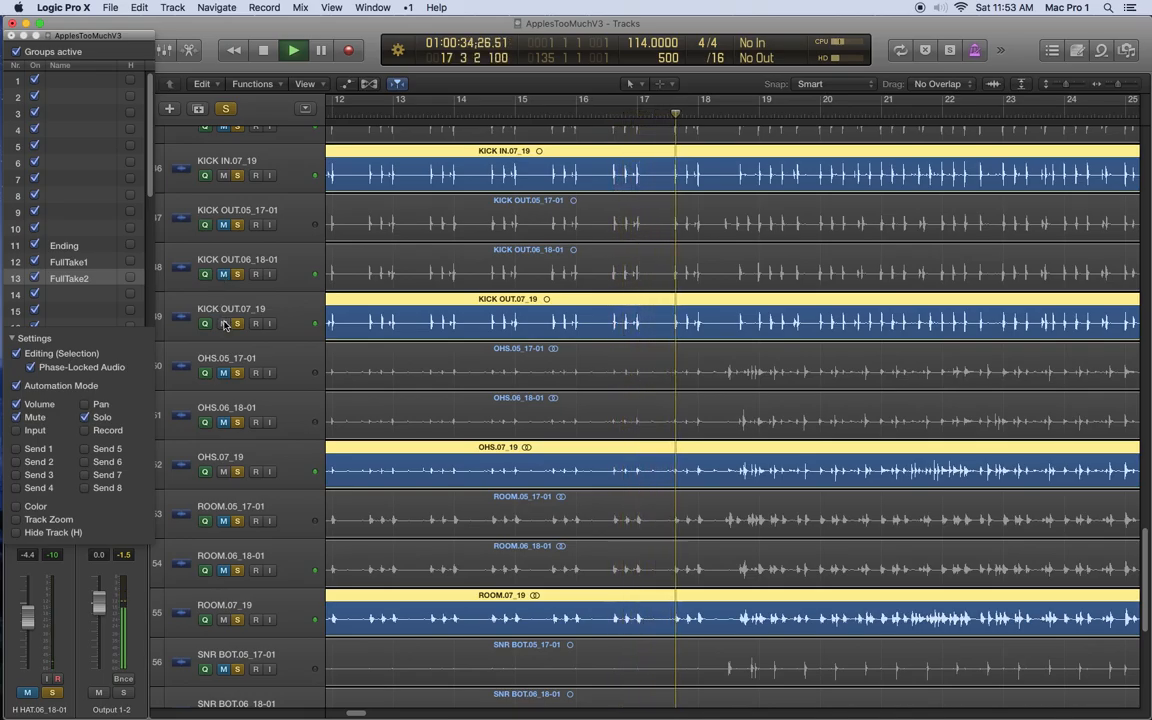
click(224, 324)
click(224, 276)
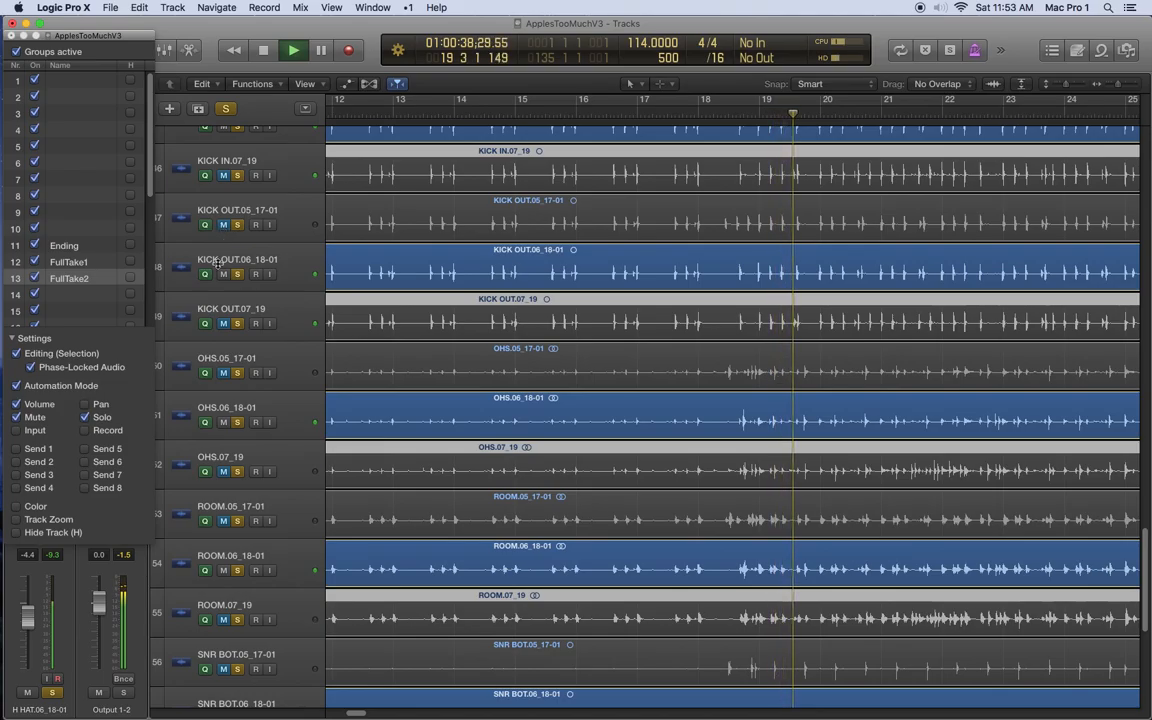
click(224, 324)
click(224, 276)
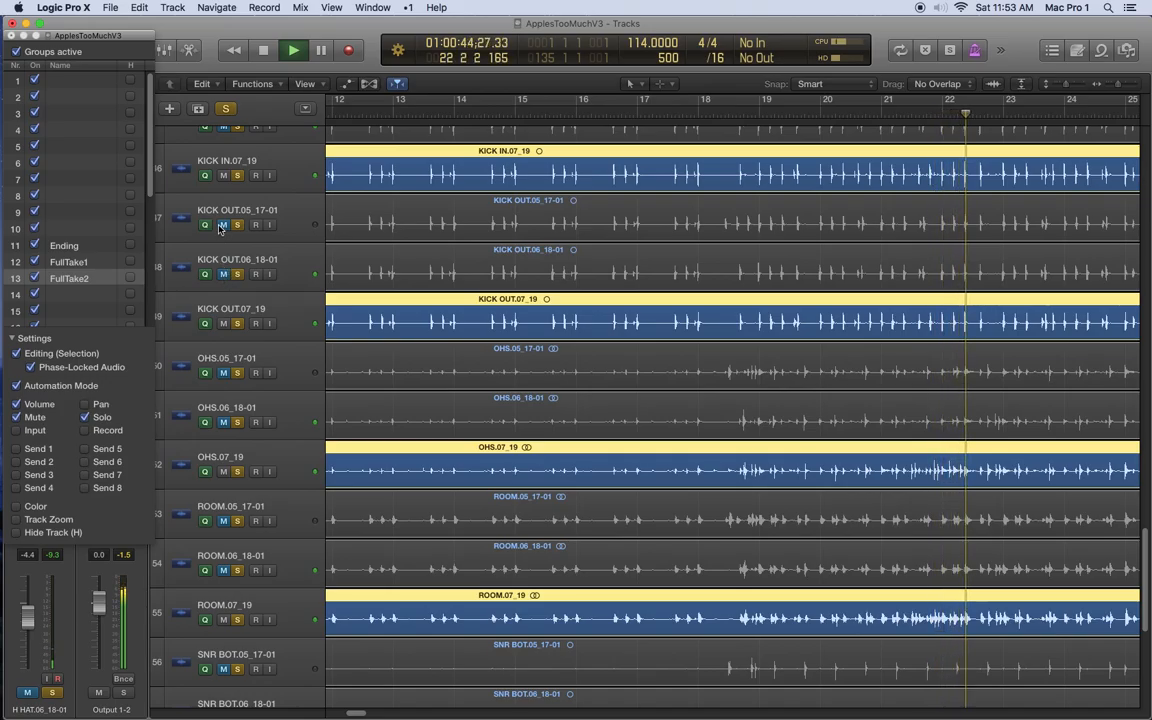
Unmute the Ending group, mute FullTake2, and stop playback in bar 24.
click(221, 227)
click(223, 175)
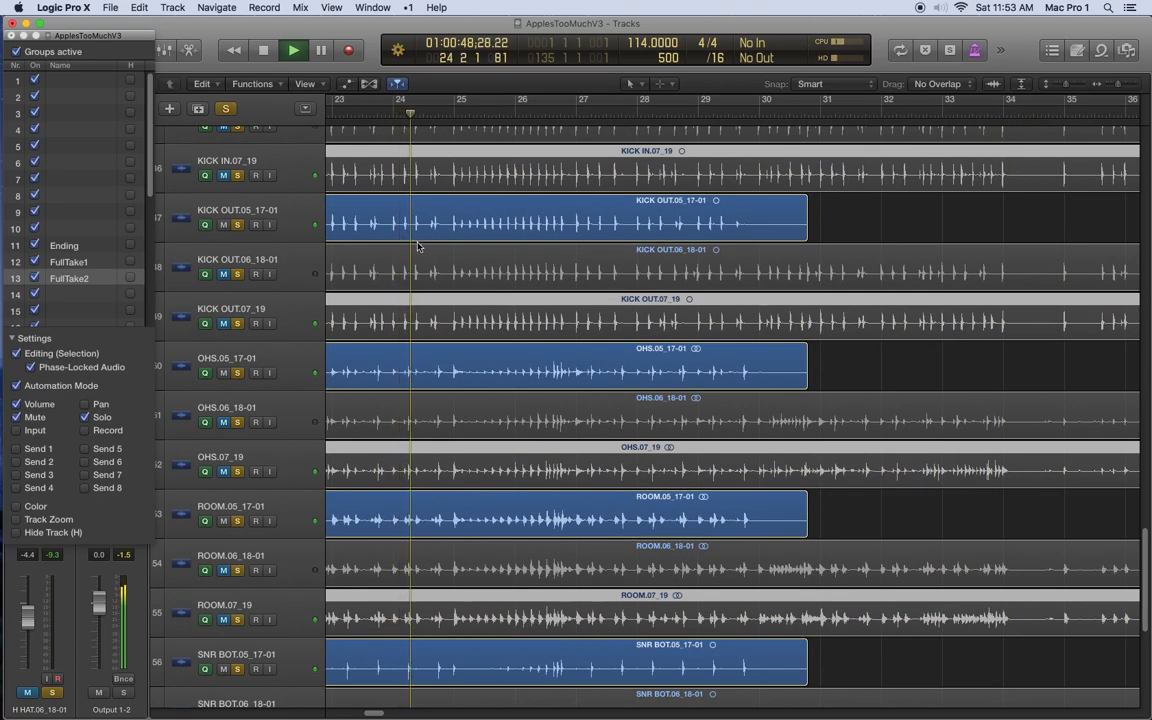
key(space)
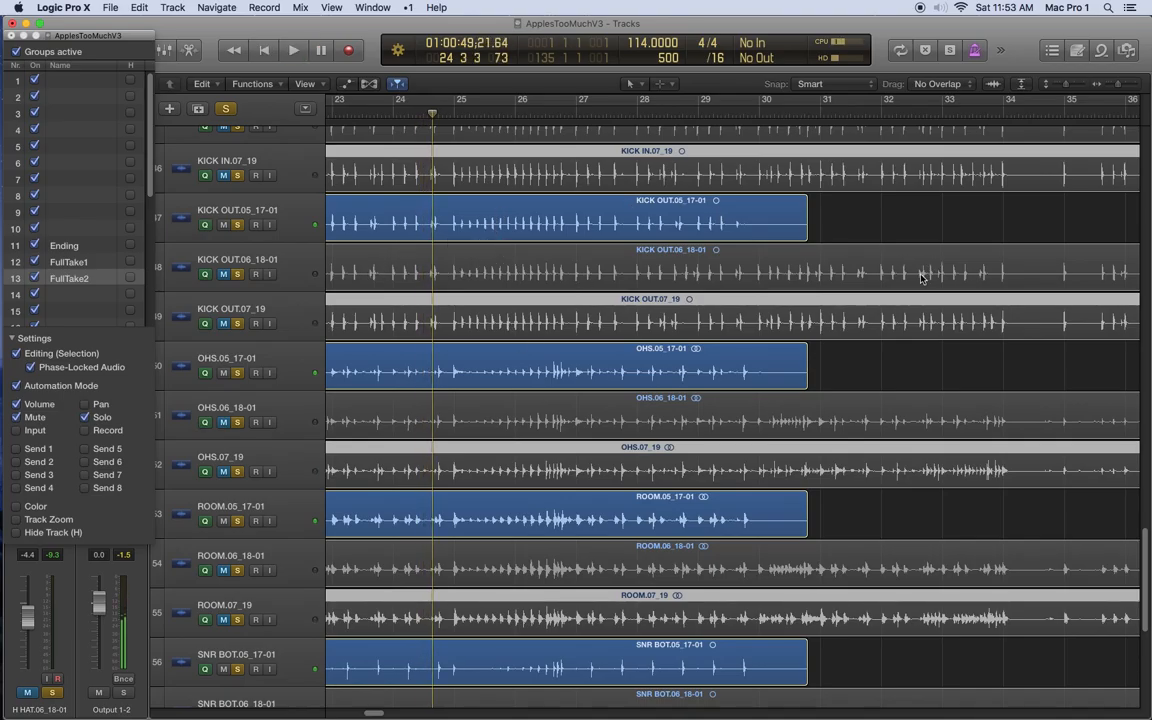
Reduce the track heights to show all drum tracks and inspect the take regions closely around bar 80.
scroll(920, 277, right, 15)
scroll(919, 281, right, 9)
key(super+Up)
key(super+Up)
key(super+Up)
key(super+Up)
key(super+Up)
key(super+Up)
key(super+Up)
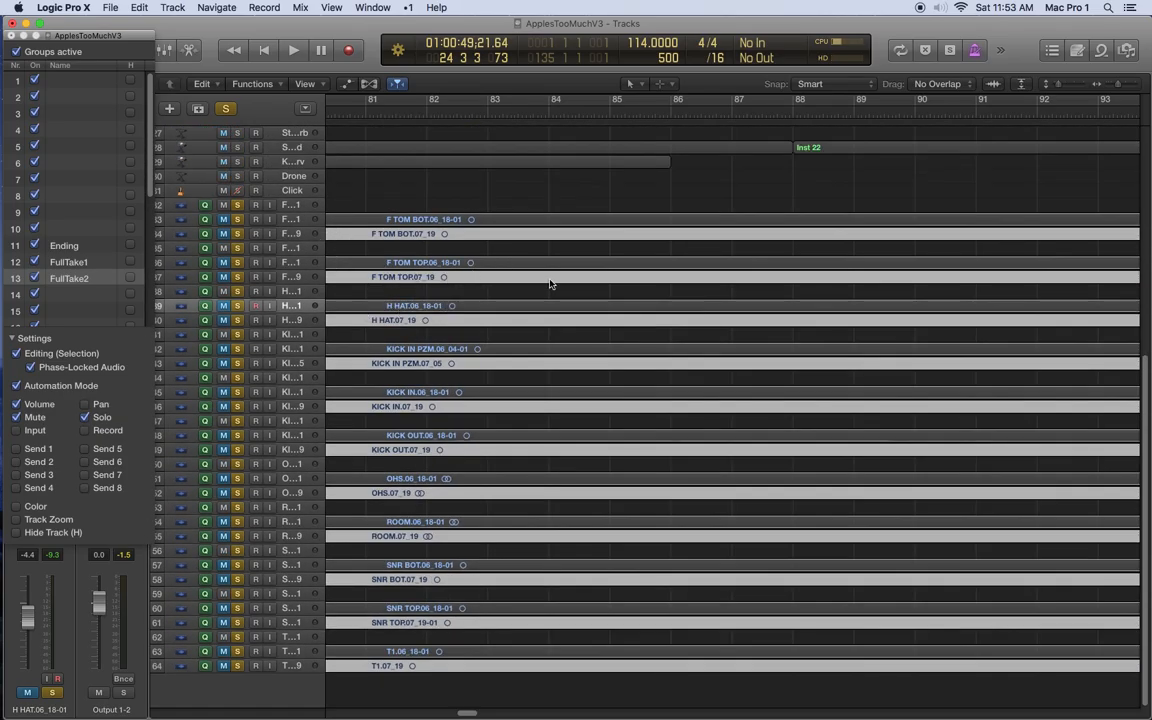
key(super+Right)
key(super+Right)
key(super+Right)
key(super+Right)
key(super+Right)
key(super+Right)
key(super+Right)
key(super+Right)
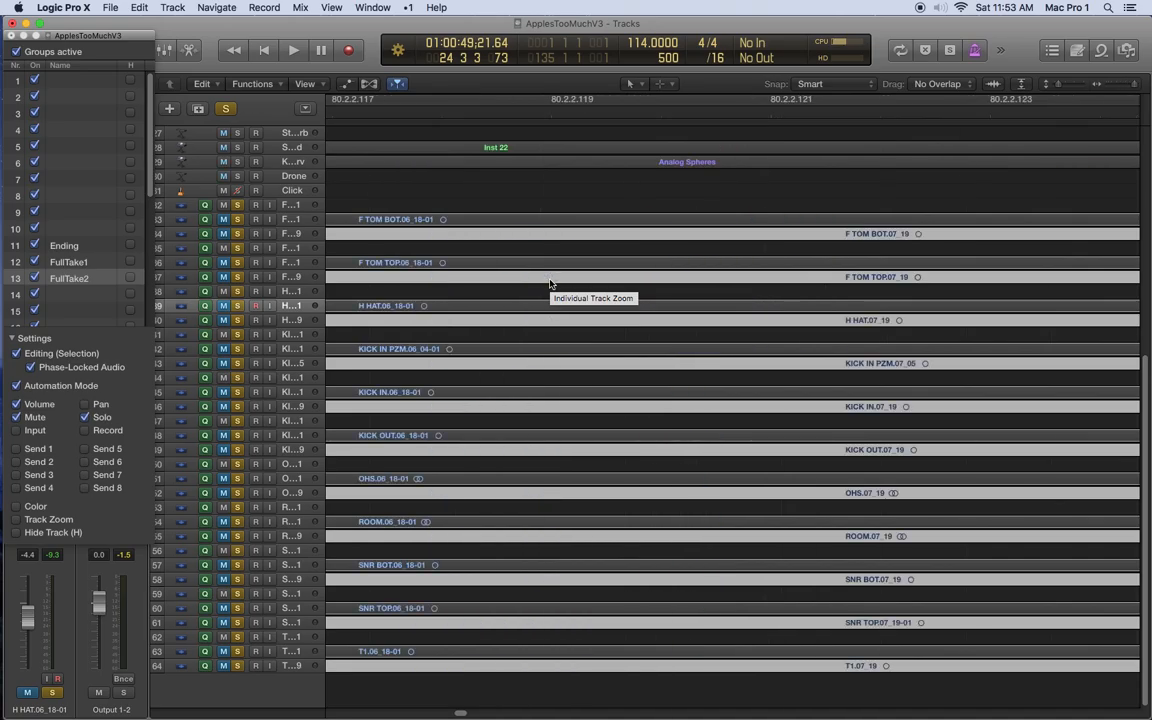
scroll(549, 284, right, 5)
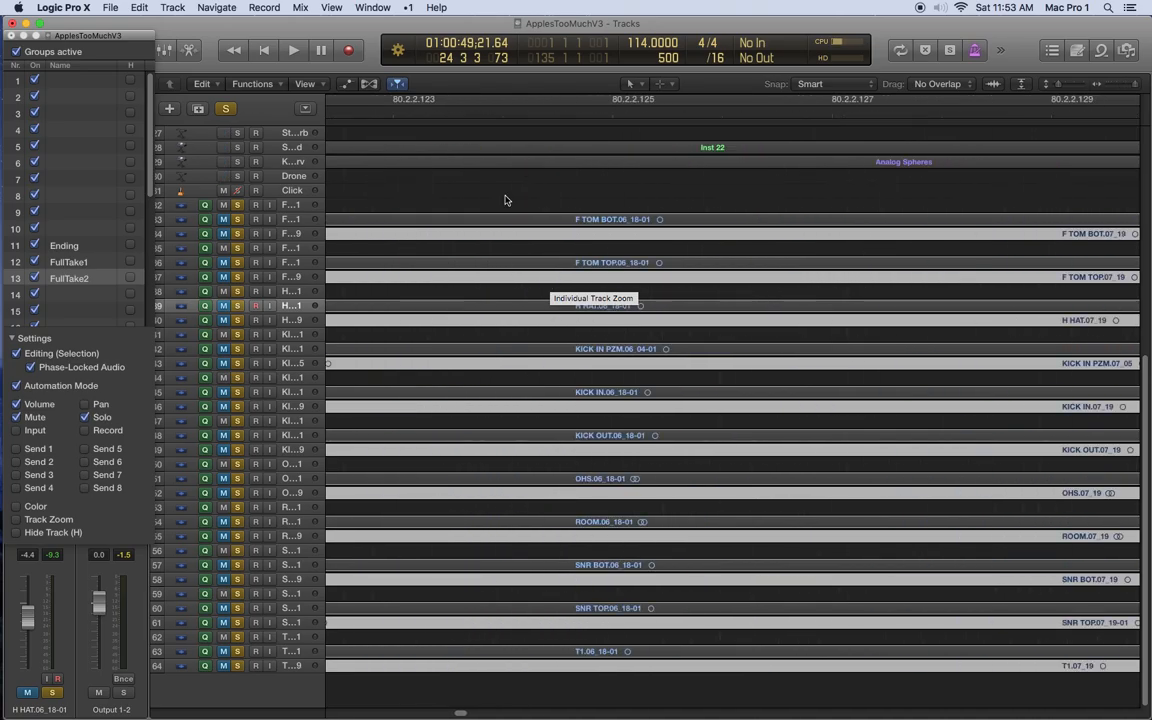
Deselect all regions and fit the full song length in view to check how the drum takes line up.
click(502, 200)
ctrl+alt+click(526, 275)
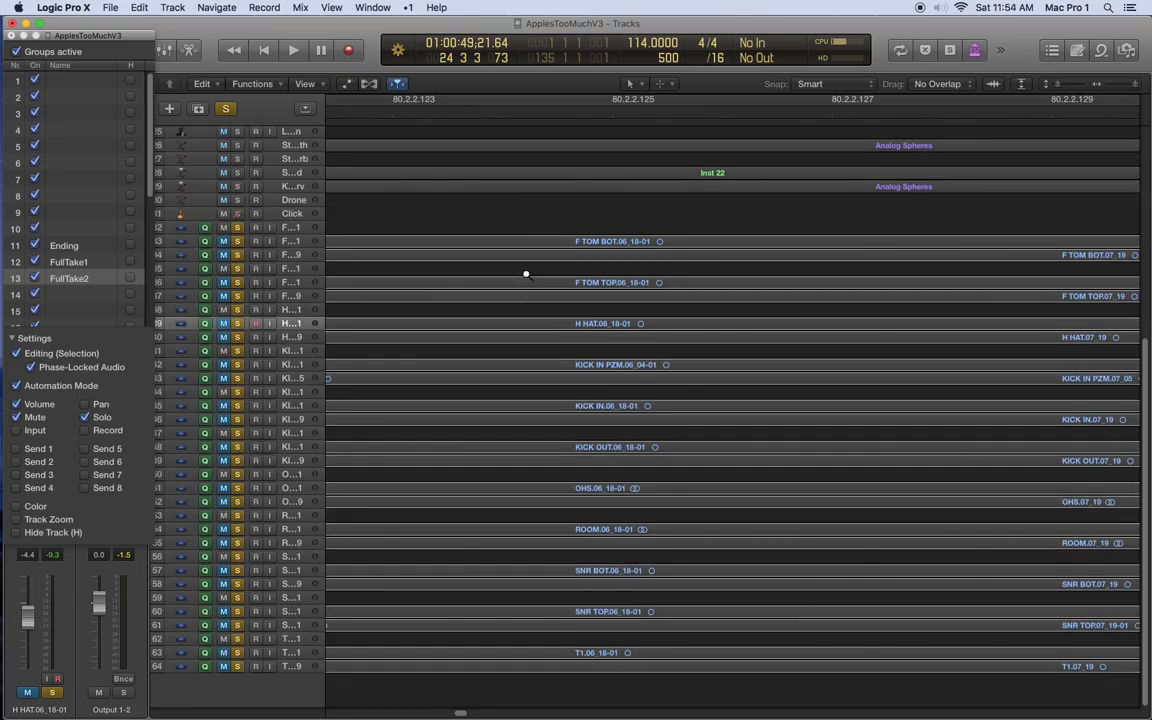
ctrl+alt+click(526, 275)
ctrl+alt+click(526, 275)
ctrl+alt+click(526, 275)
ctrl+alt+click(526, 275)
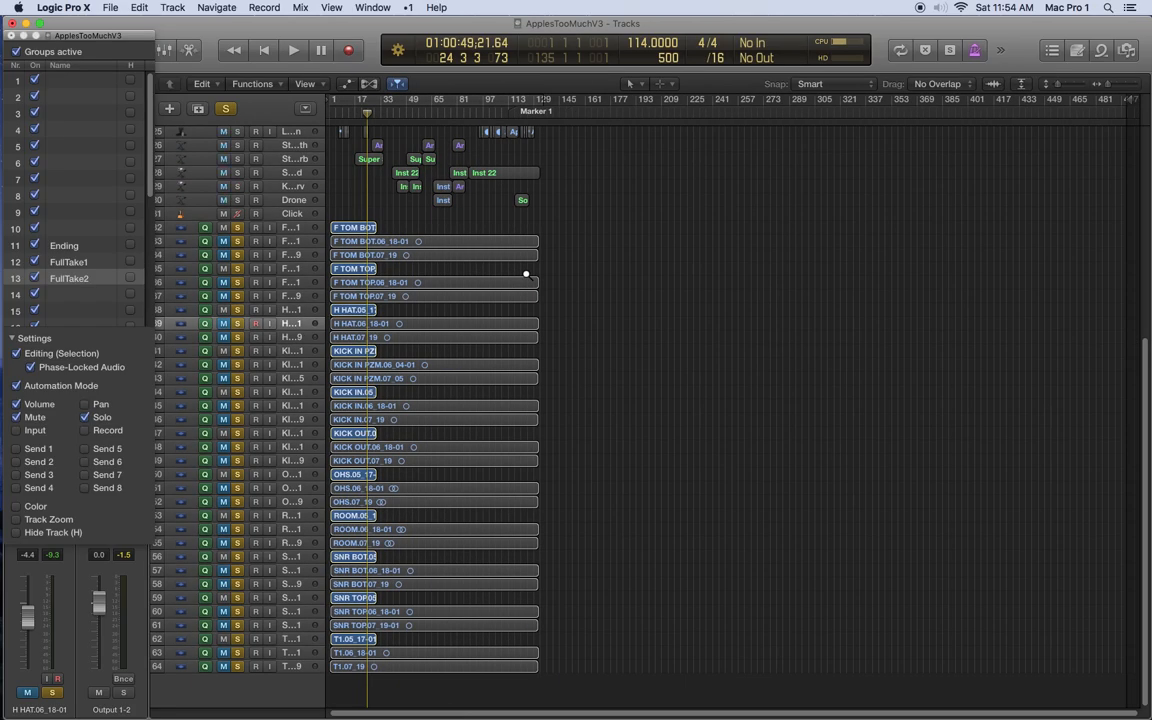
key(super+Right)
scroll(520, 267, up, 3)
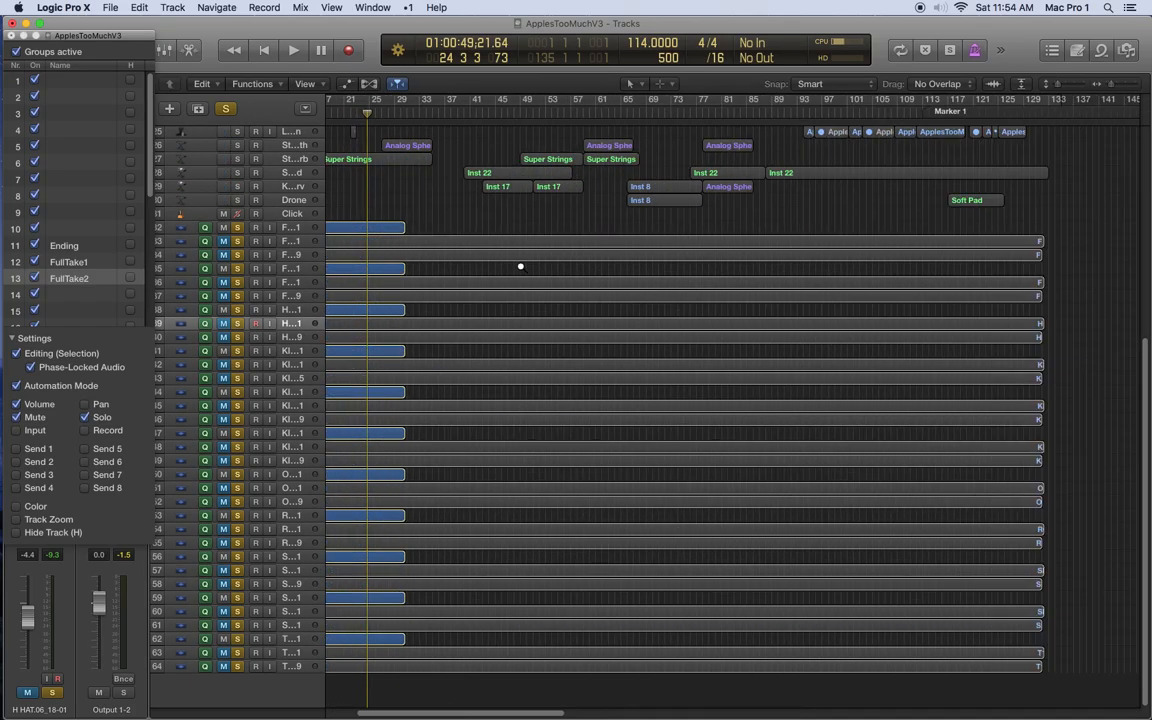
scroll(520, 267, down, 5)
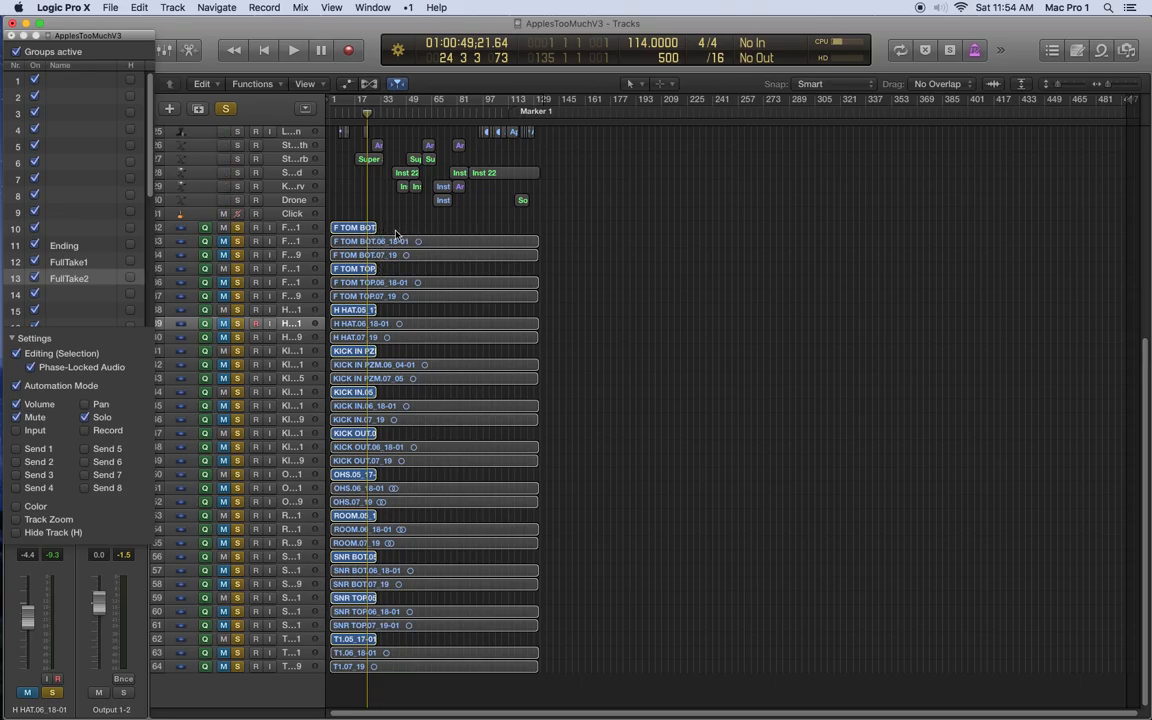
Try packing the F TOM BOT regions into a take folder with the drum groups enabled, and undo it.
click(491, 255)
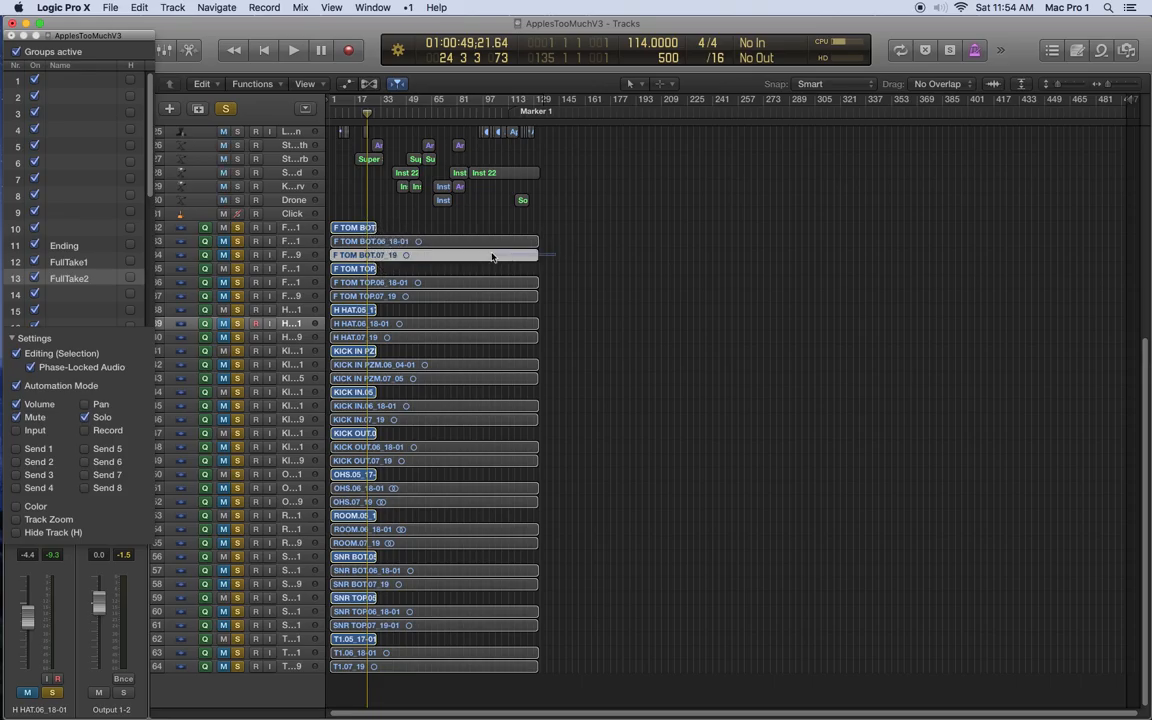
right_click(352, 234)
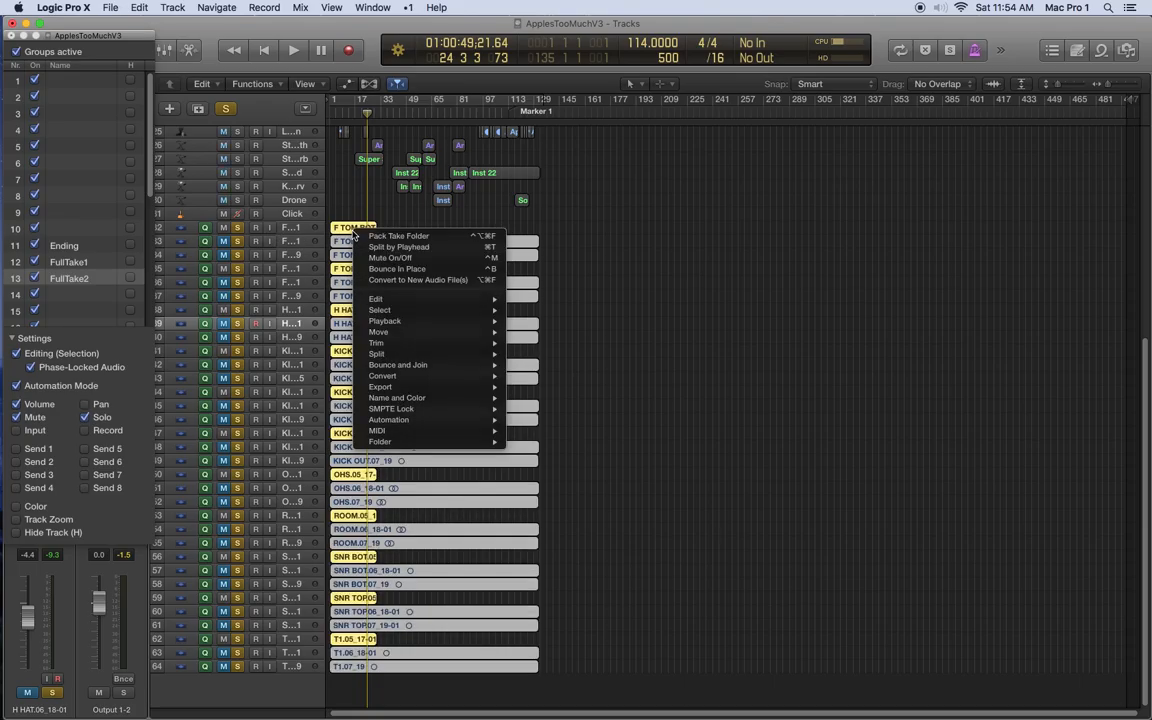
click(421, 239)
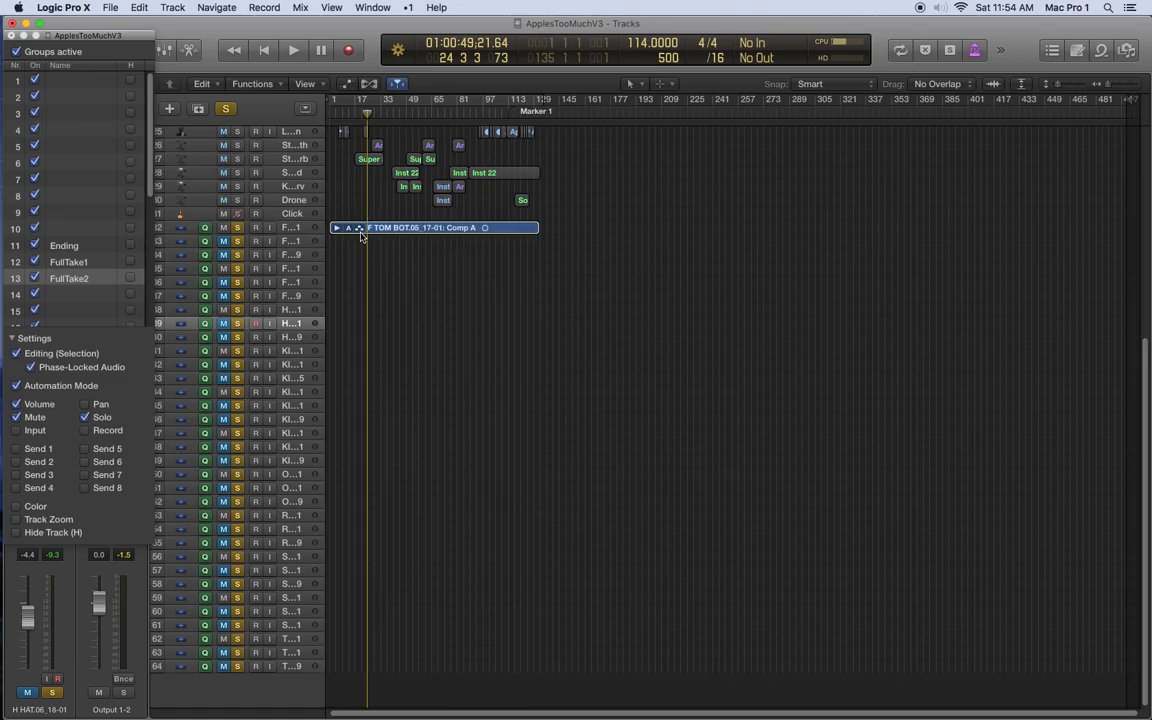
key(super+z)
click(470, 247)
drag(542, 248, 608, 253)
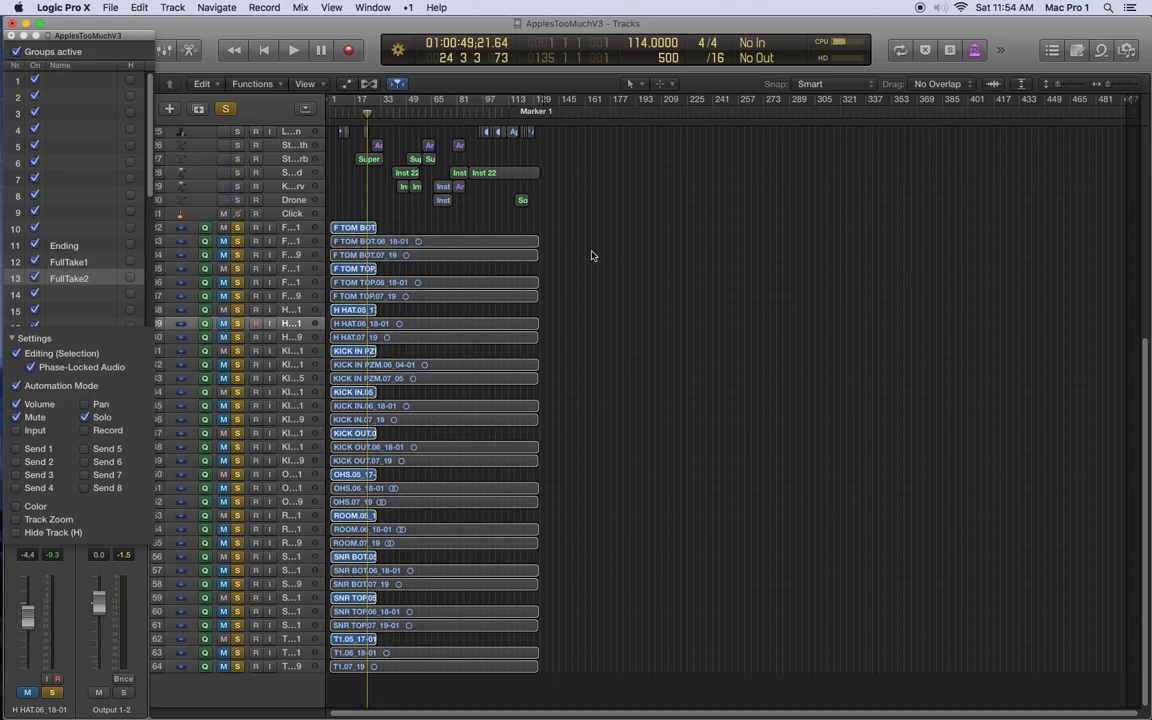
Disable the Ending, FullTake1 and FullTake2 groups.
click(35, 246)
click(35, 262)
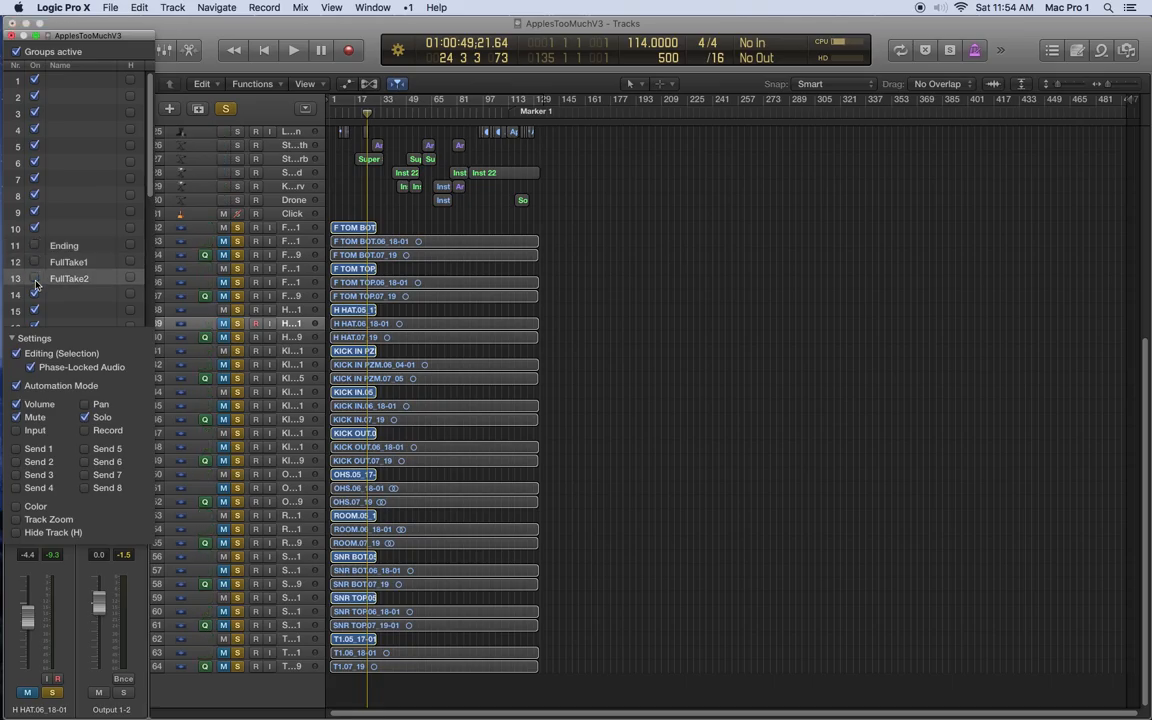
click(35, 279)
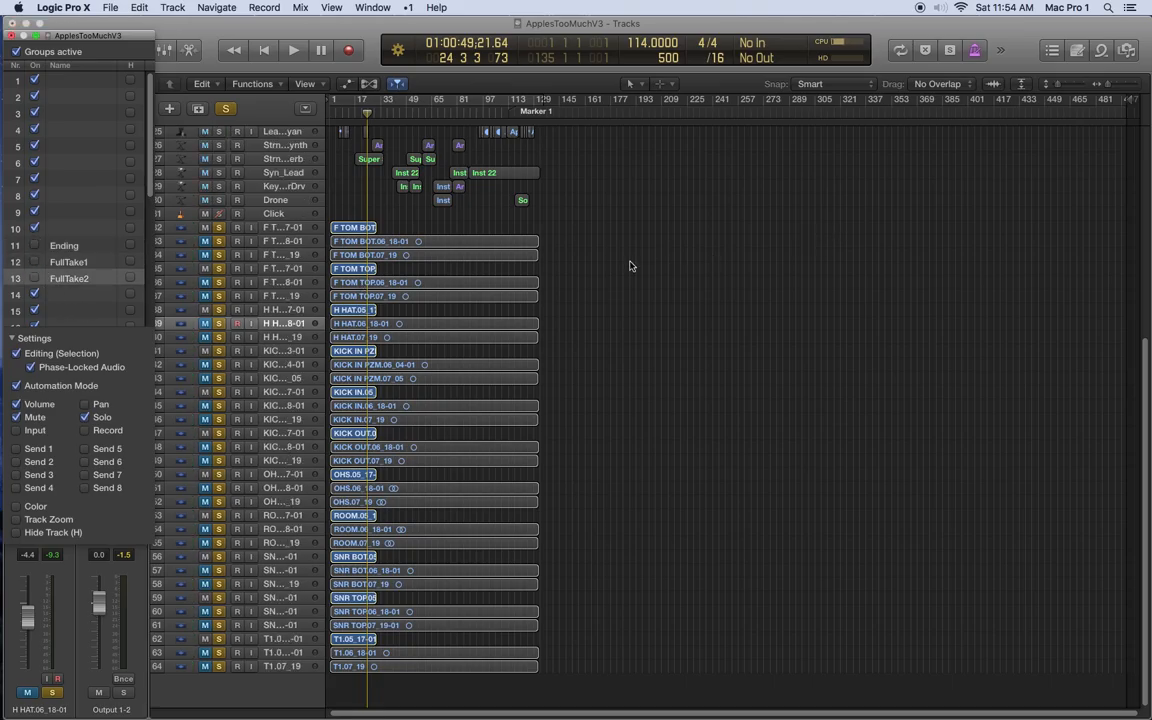
Pack the three F TOM BOT regions (05_17-01, 06_18-01 and 07_19) into one take folder.
drag(566, 257, 366, 229)
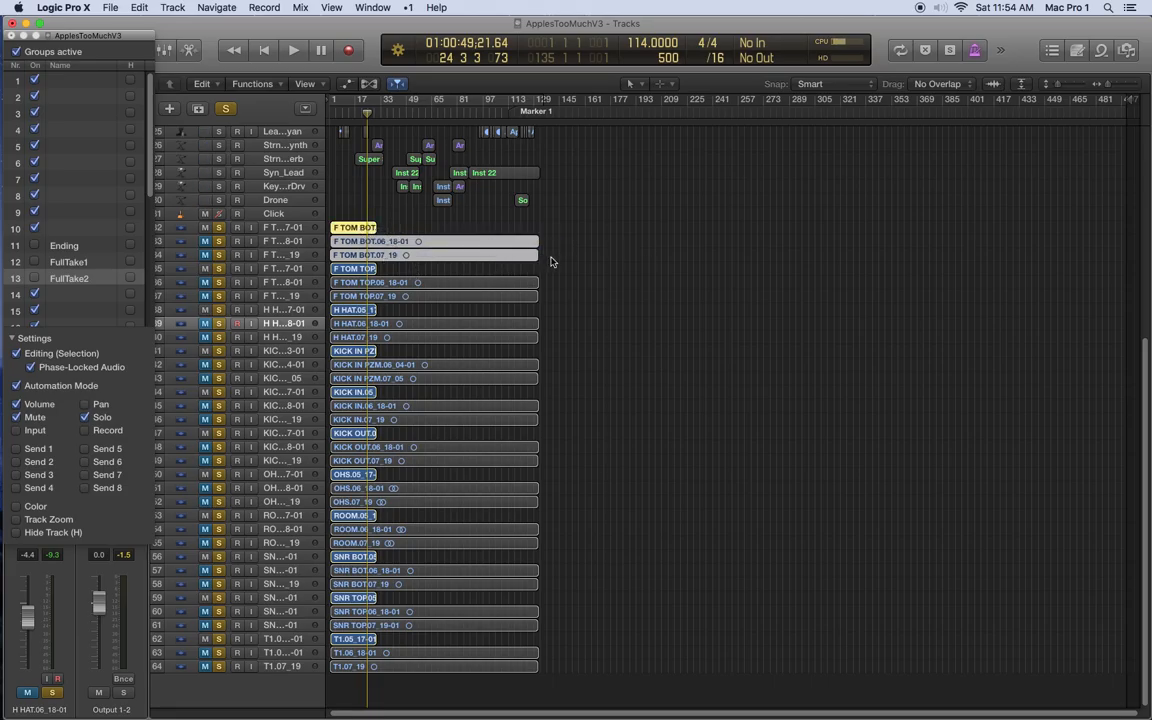
click(515, 253)
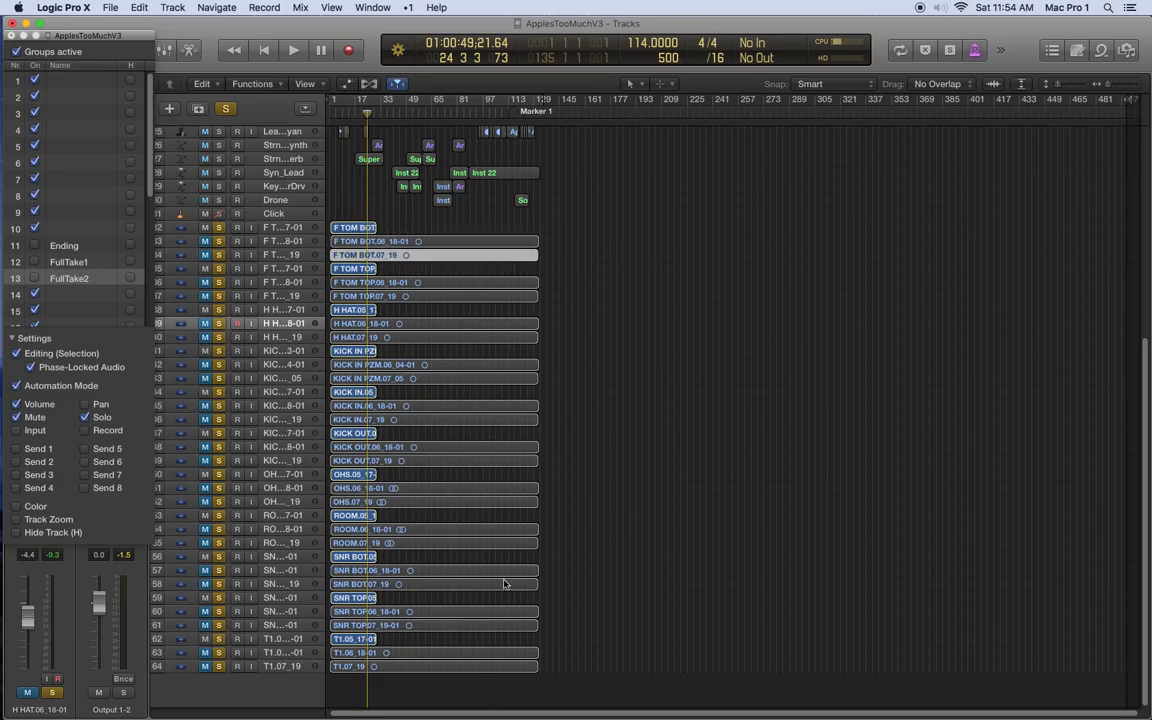
click(584, 255)
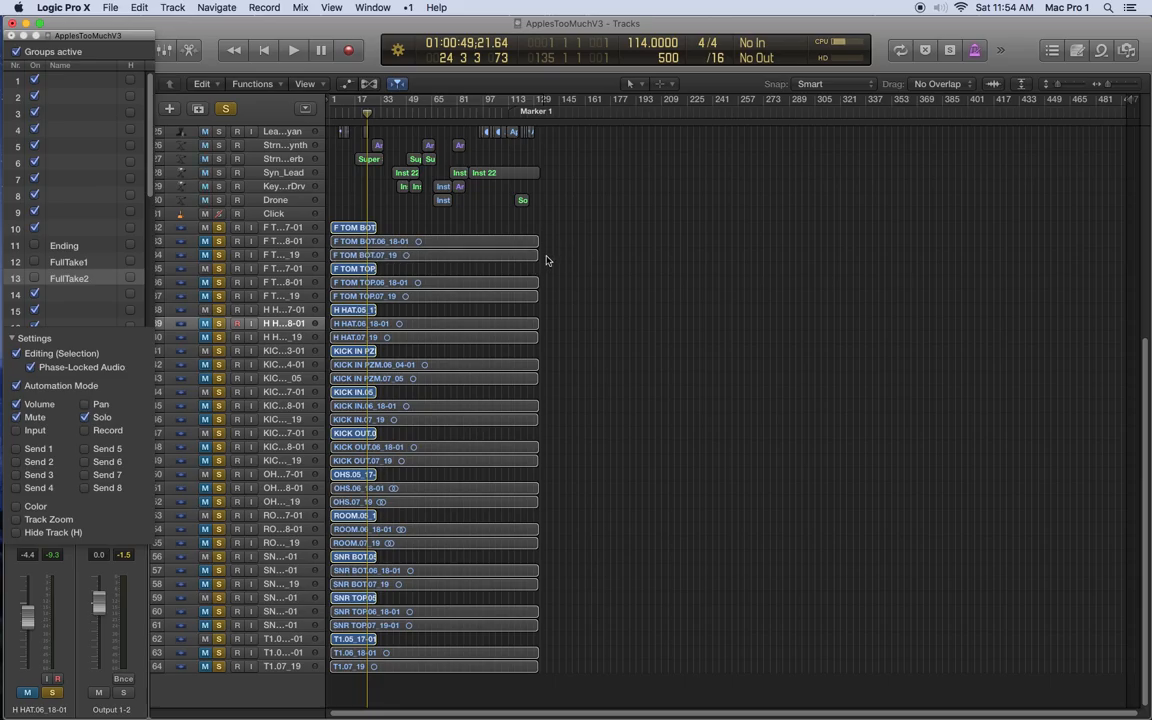
click(362, 229)
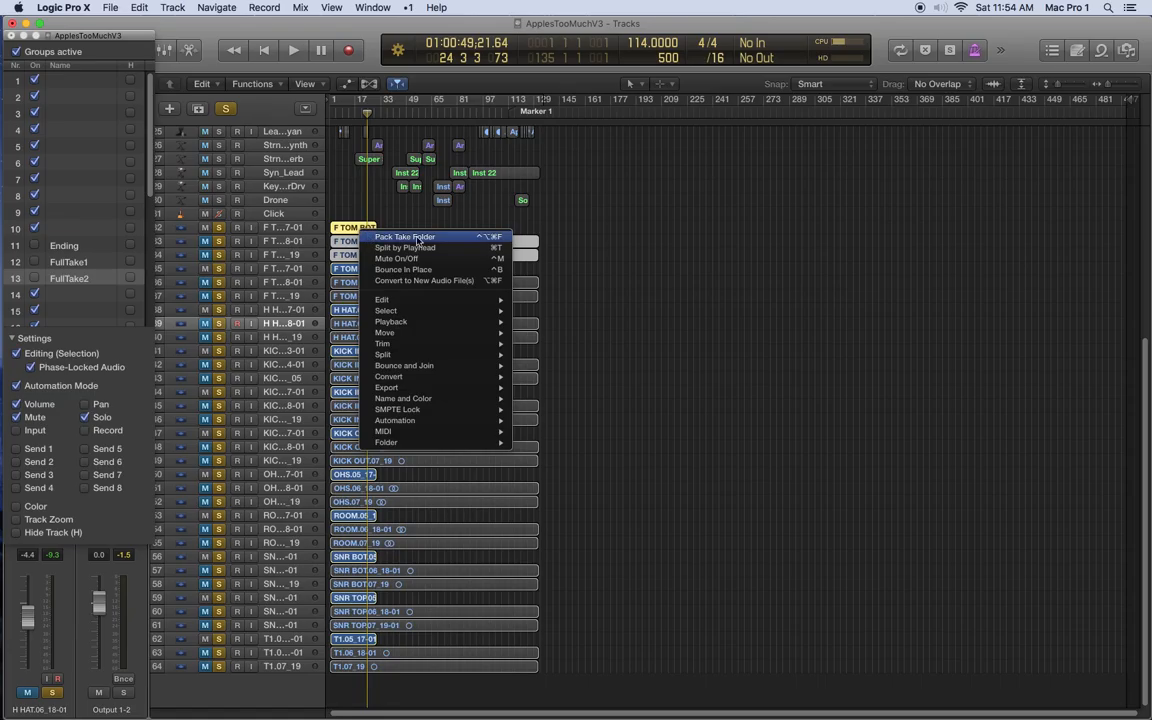
click(423, 238)
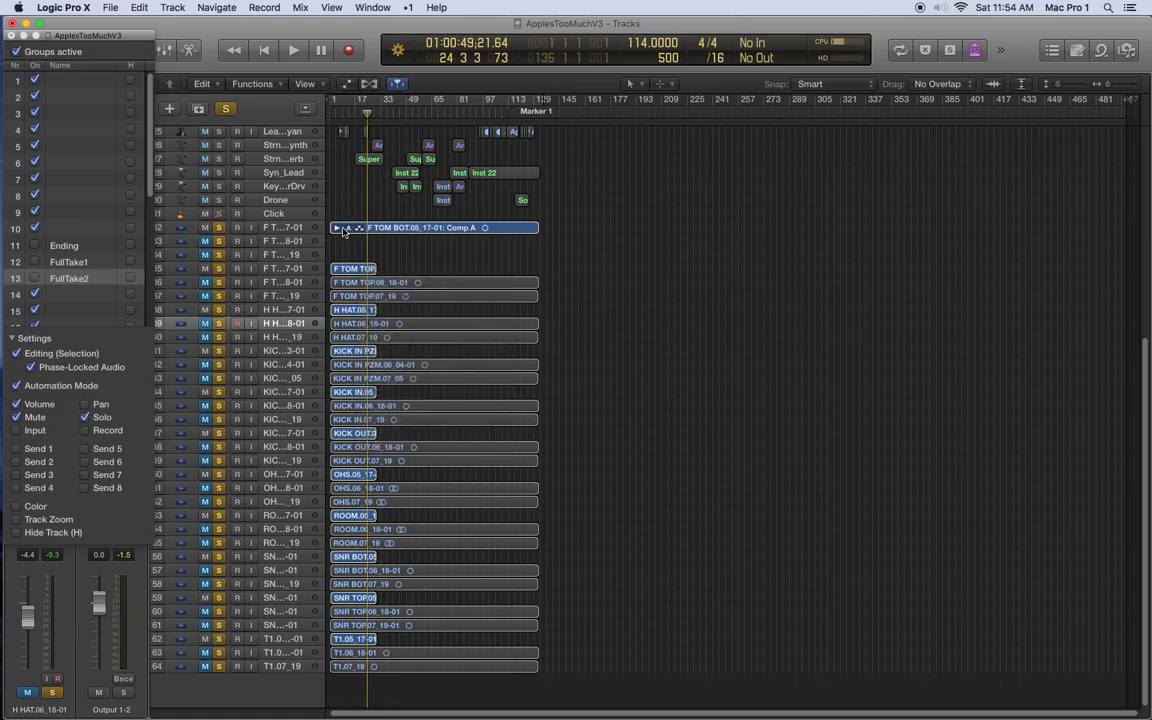
click(338, 228)
click(338, 228)
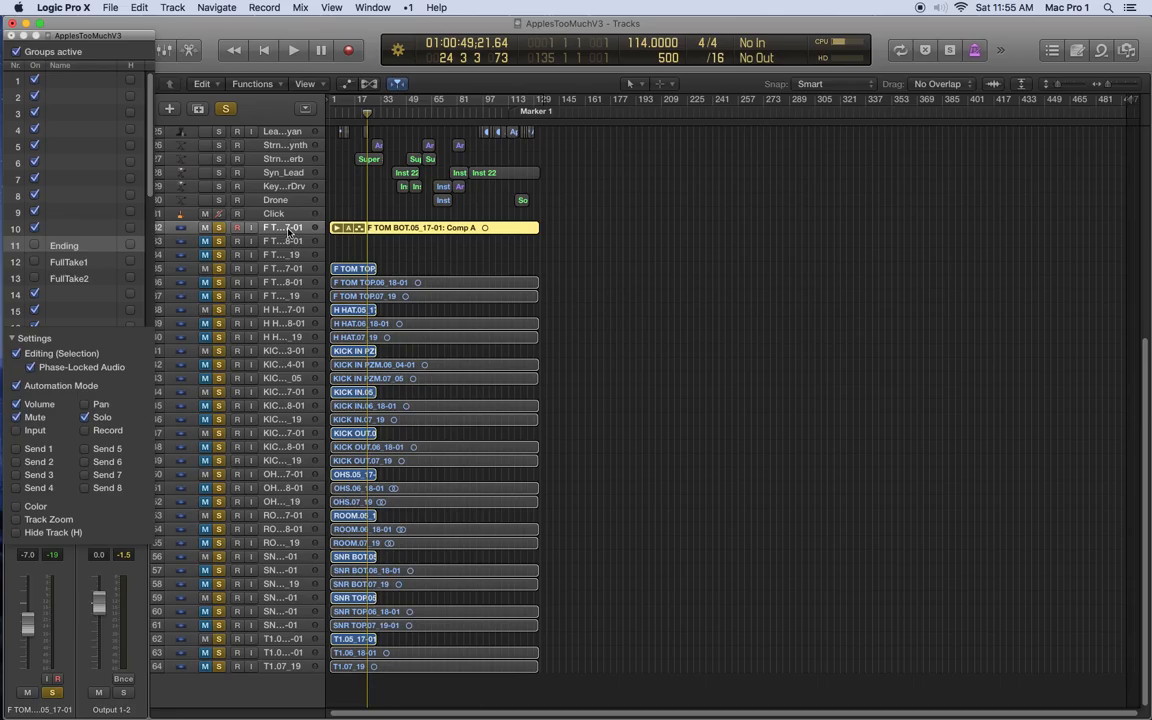
Pack the three F TOM TOP regions into one take folder and the three H HAT regions into another.
drag(563, 301, 350, 269)
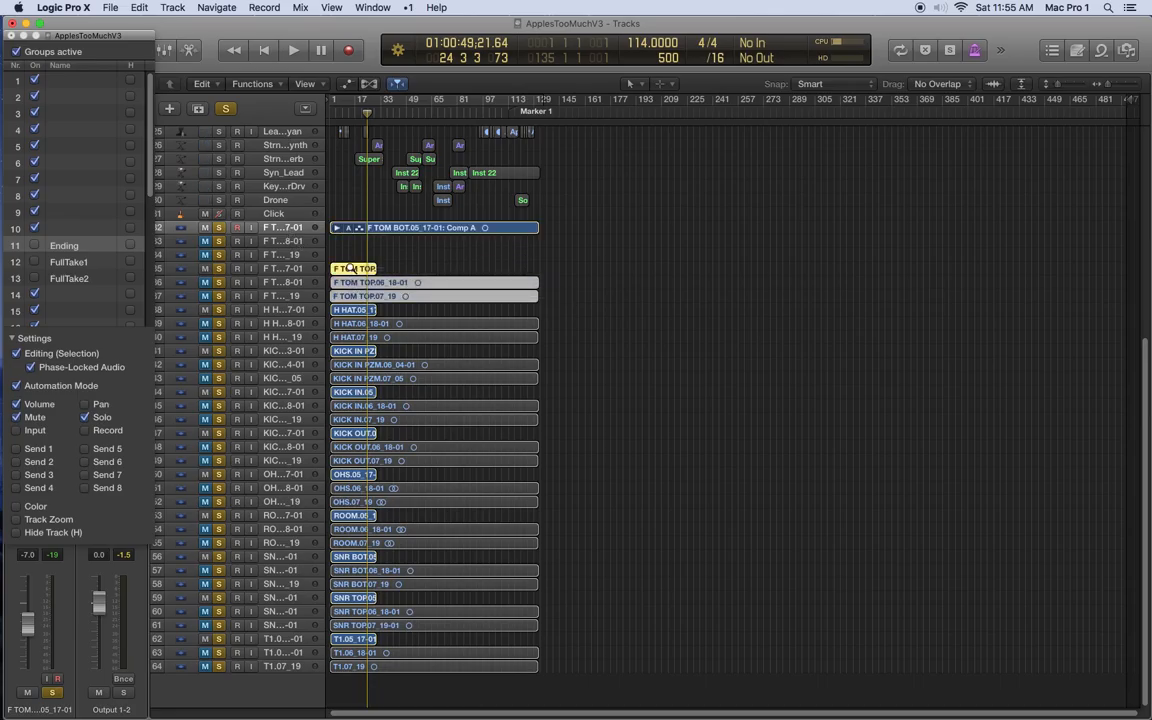
key(ctrl+super+f)
drag(556, 341, 372, 313)
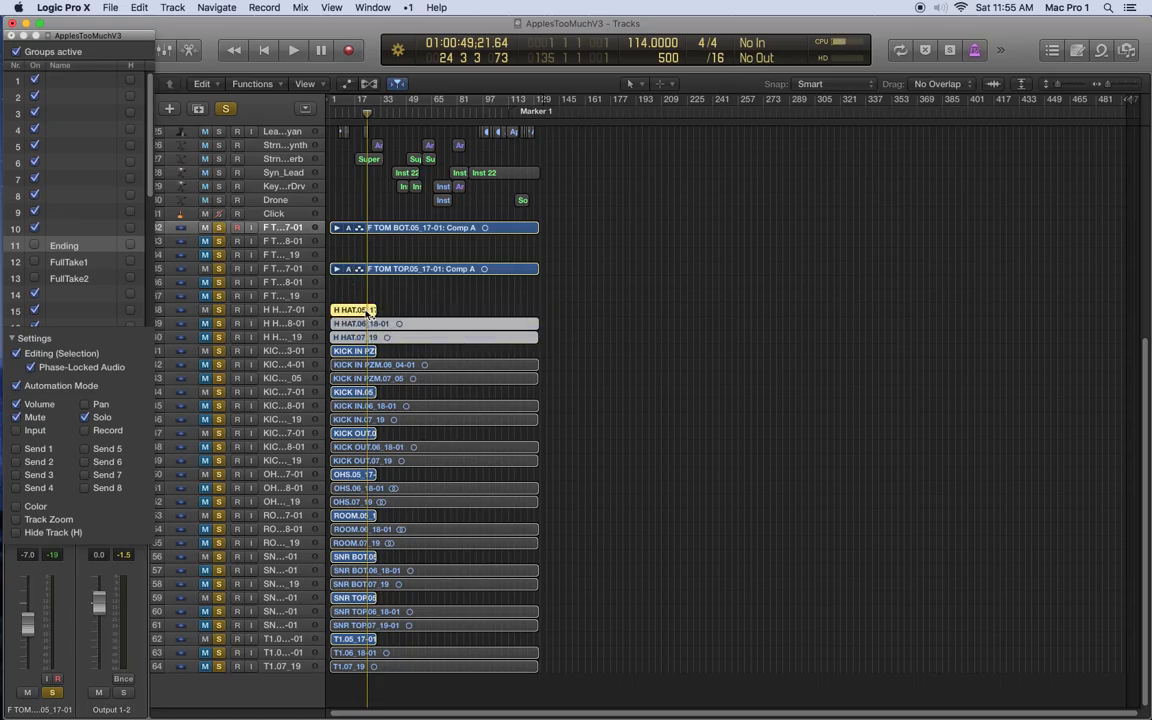
key(ctrl+super+f)
Pack the KICK IN PZM, KICK IN and KICK OUT regions into a separate take folder for each microphone.
drag(550, 380, 386, 337)
key(ctrl+super+f)
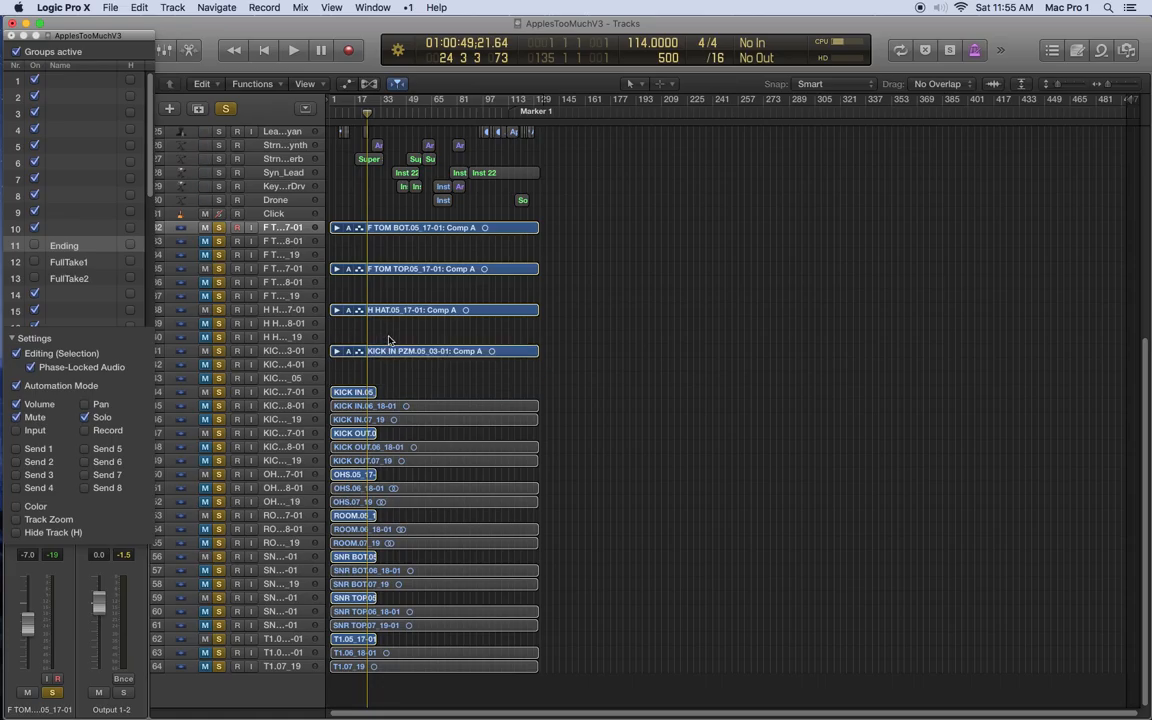
drag(554, 418, 356, 386)
key(ctrl+super+f)
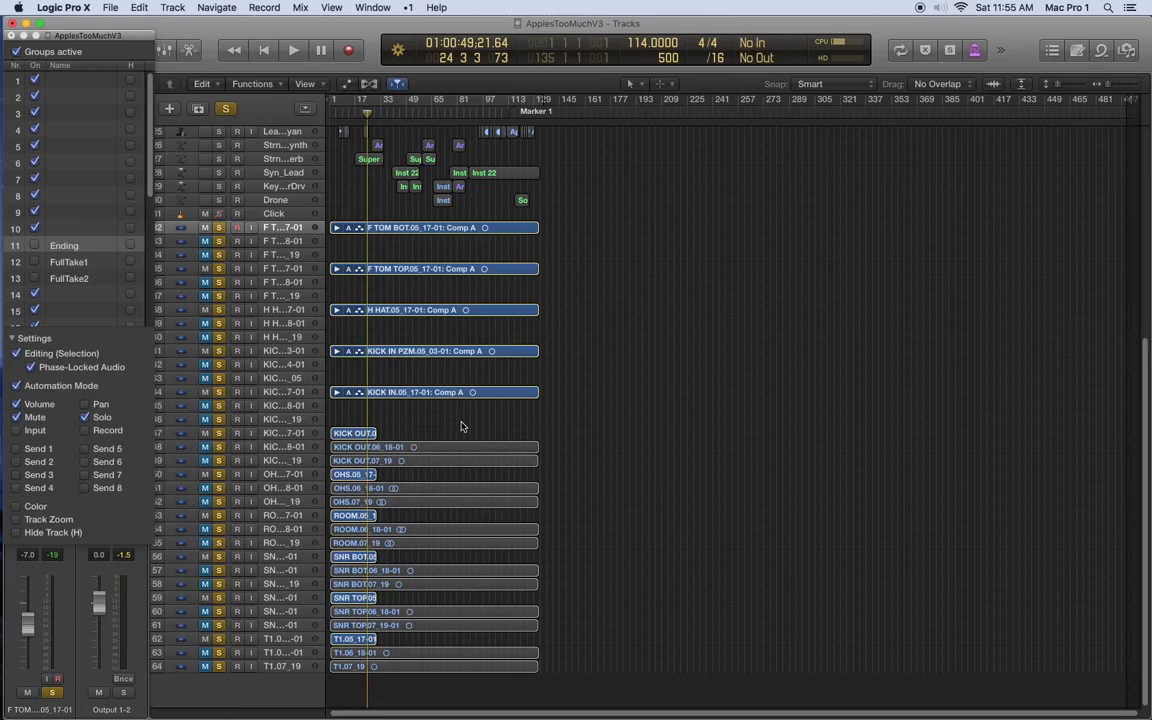
drag(546, 460, 439, 444)
key(ctrl+super+f)
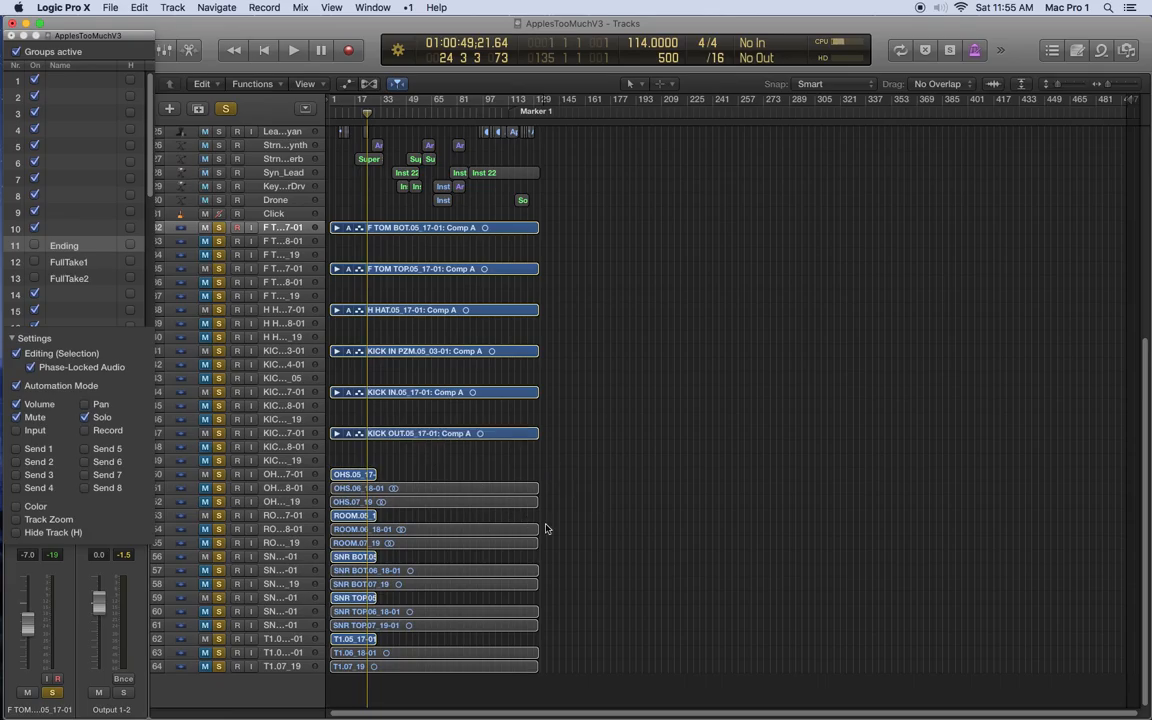
Pack the three OHS regions into one take folder and the three ROOM regions into another.
drag(543, 505, 336, 472)
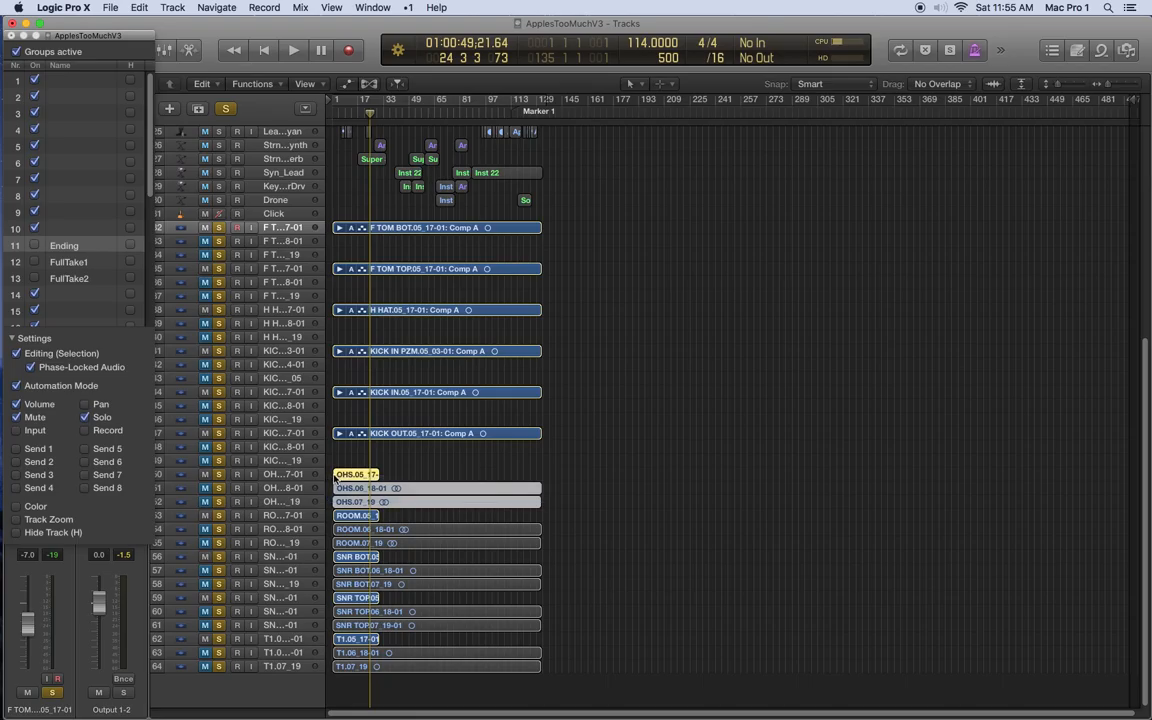
key(ctrl+super+f)
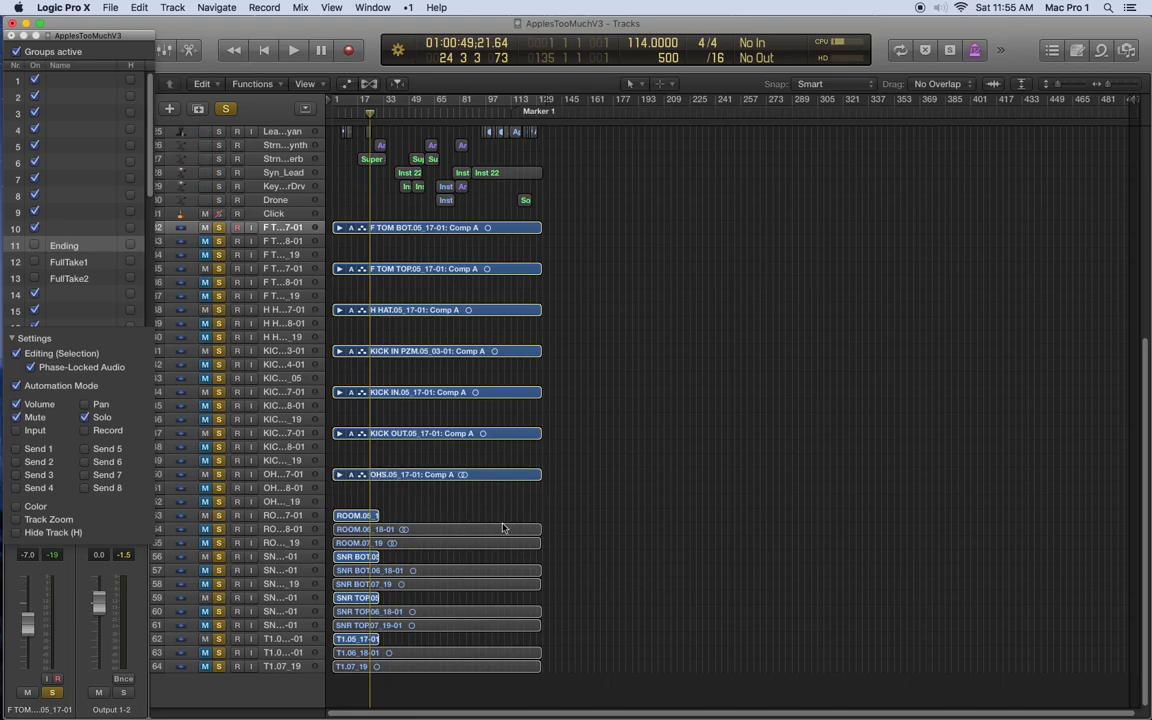
drag(565, 552, 349, 517)
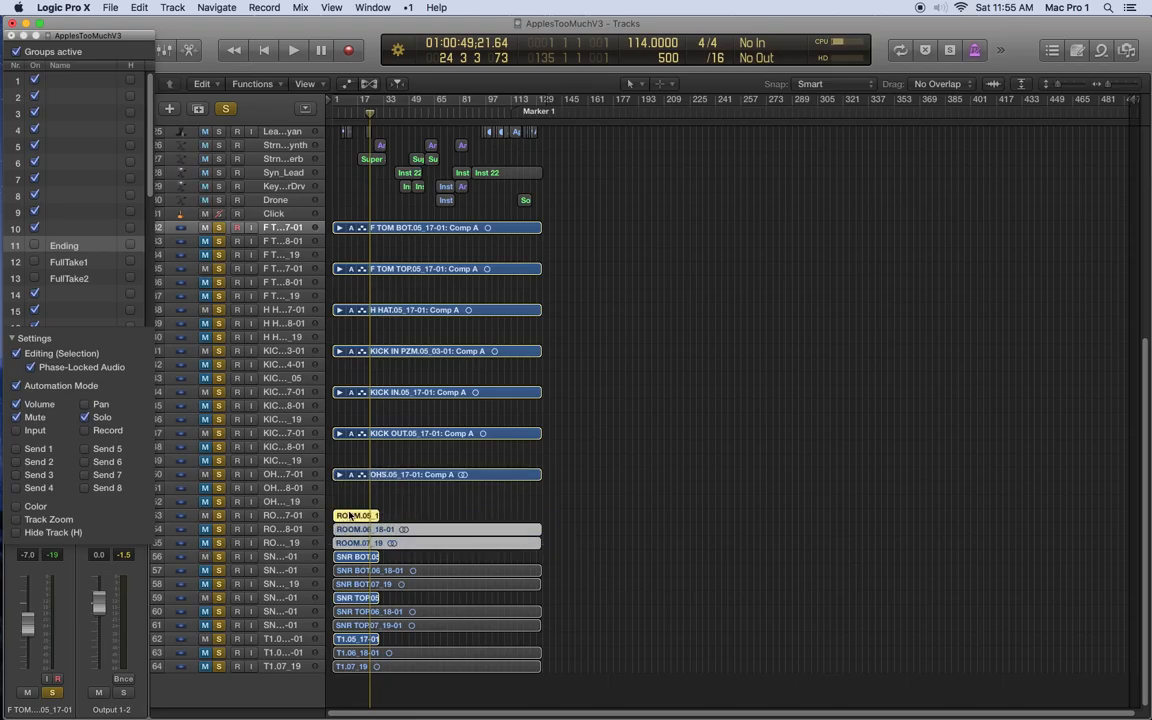
key(ctrl+super+f)
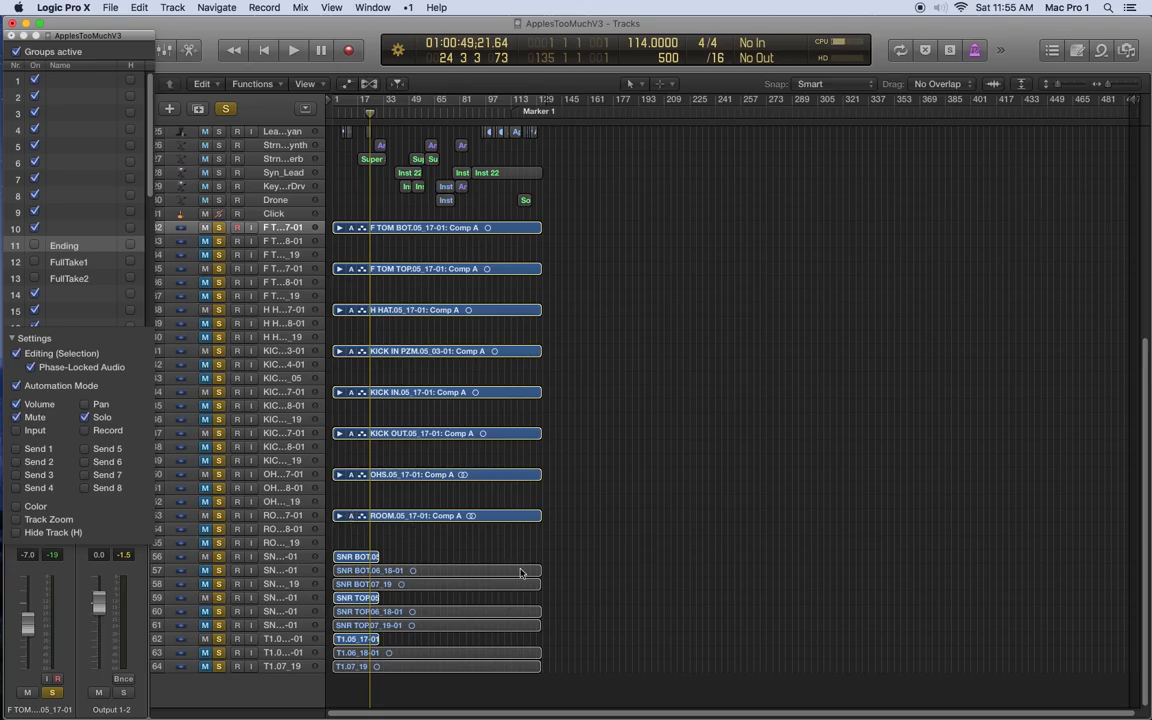
Pack the SNR BOT, SNR TOP and T1 regions into a separate take folder for each microphone.
drag(550, 589, 347, 552)
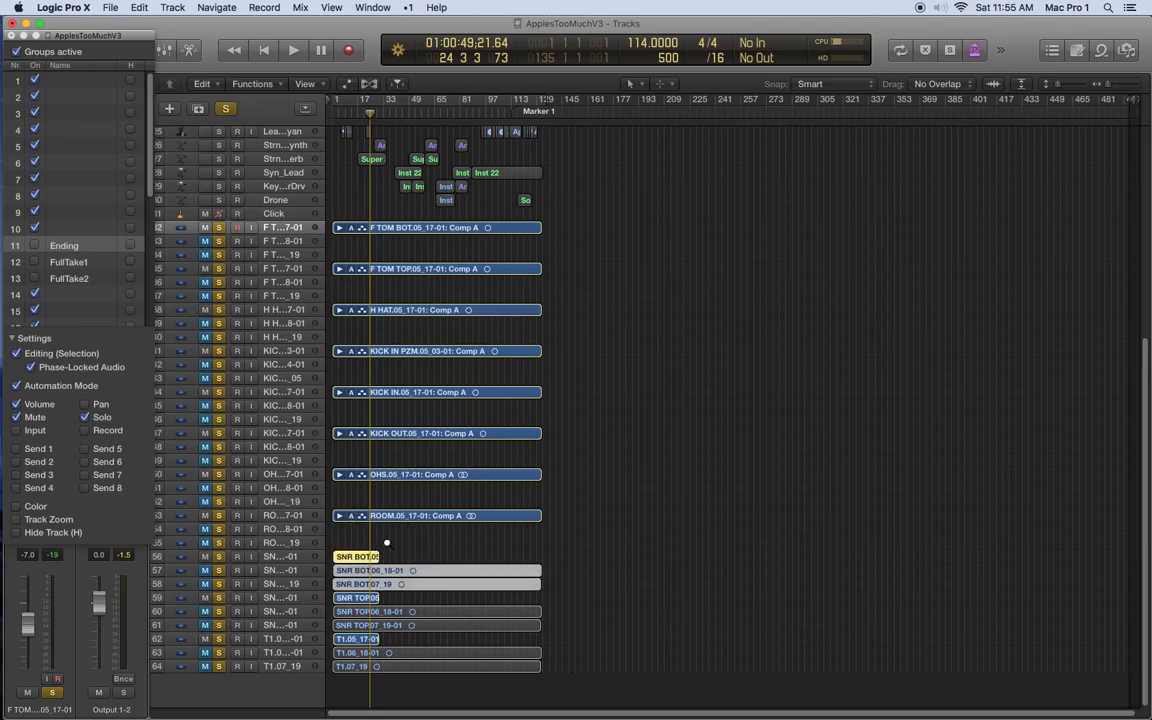
key(ctrl+super+f)
drag(555, 628, 361, 597)
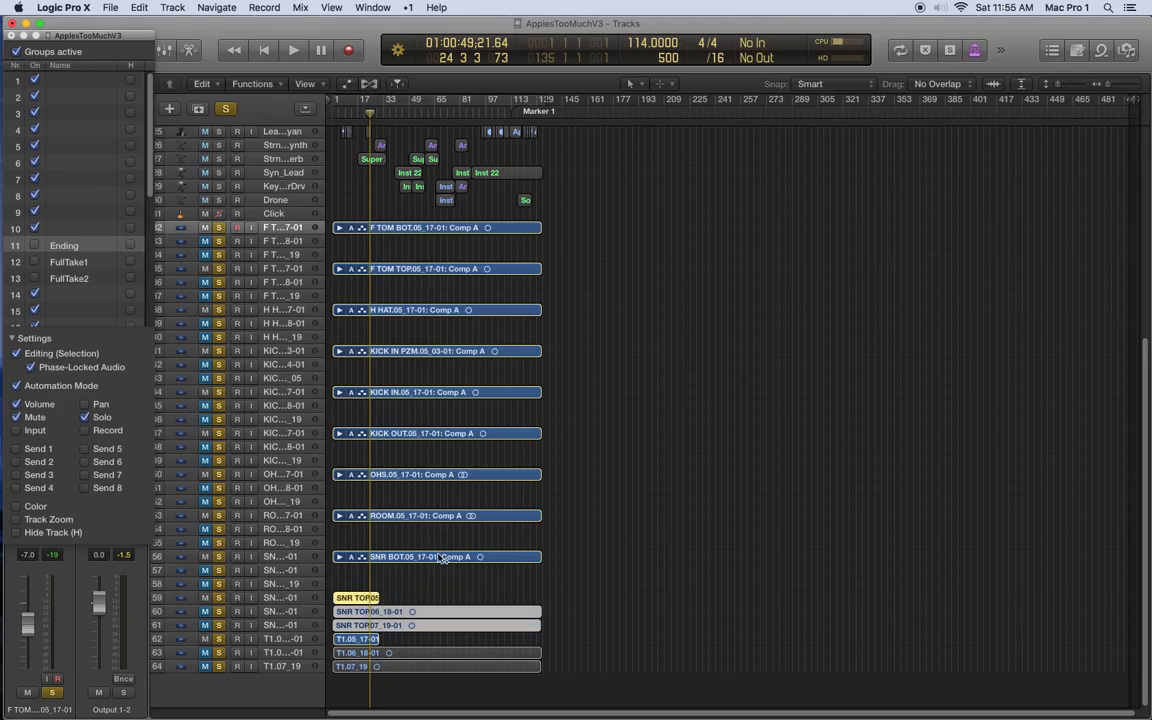
key(ctrl+super+f)
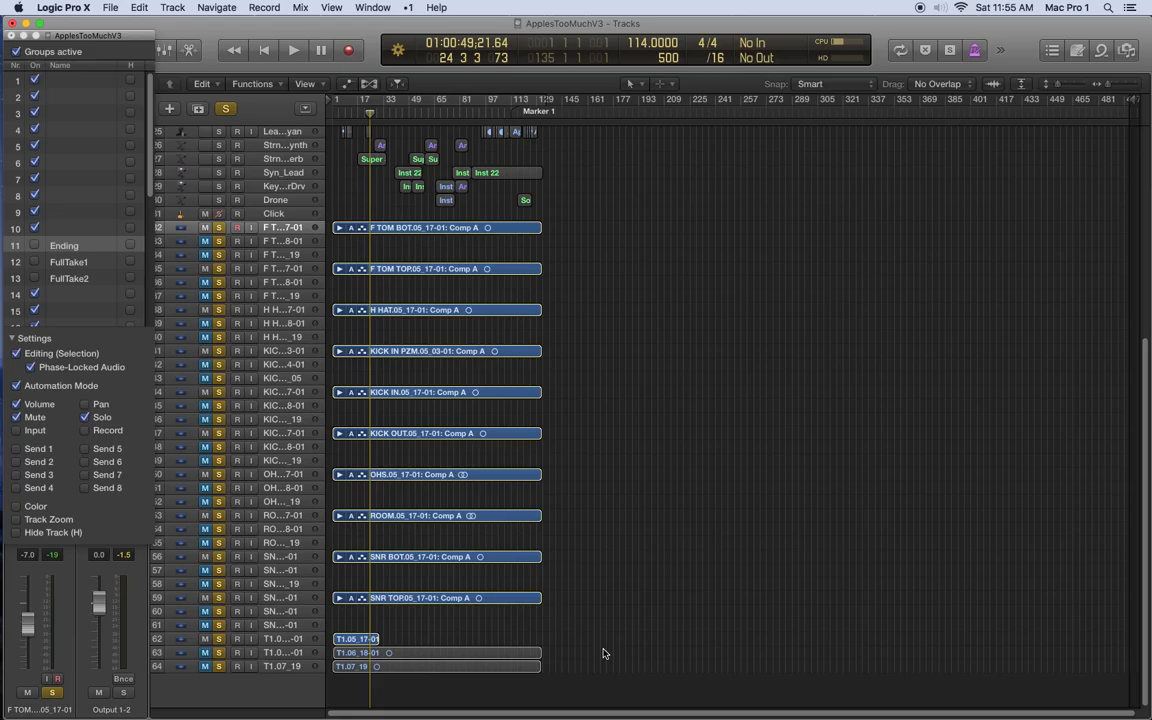
drag(552, 668, 344, 642)
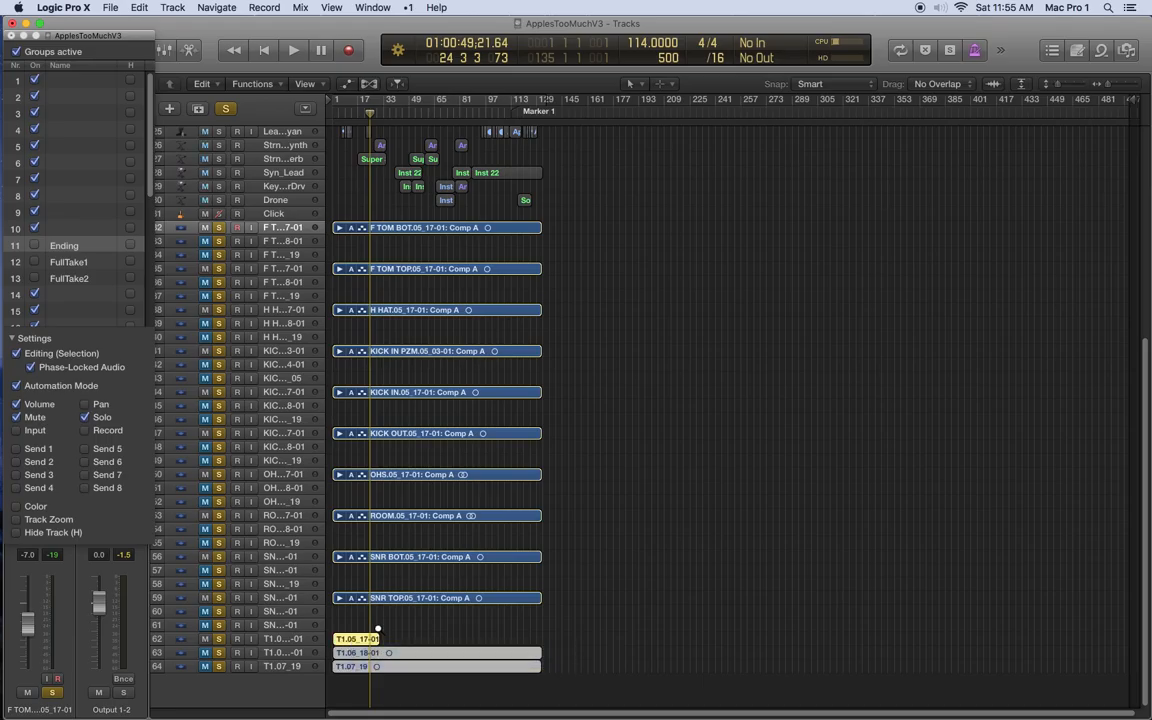
key(ctrl+super+f)
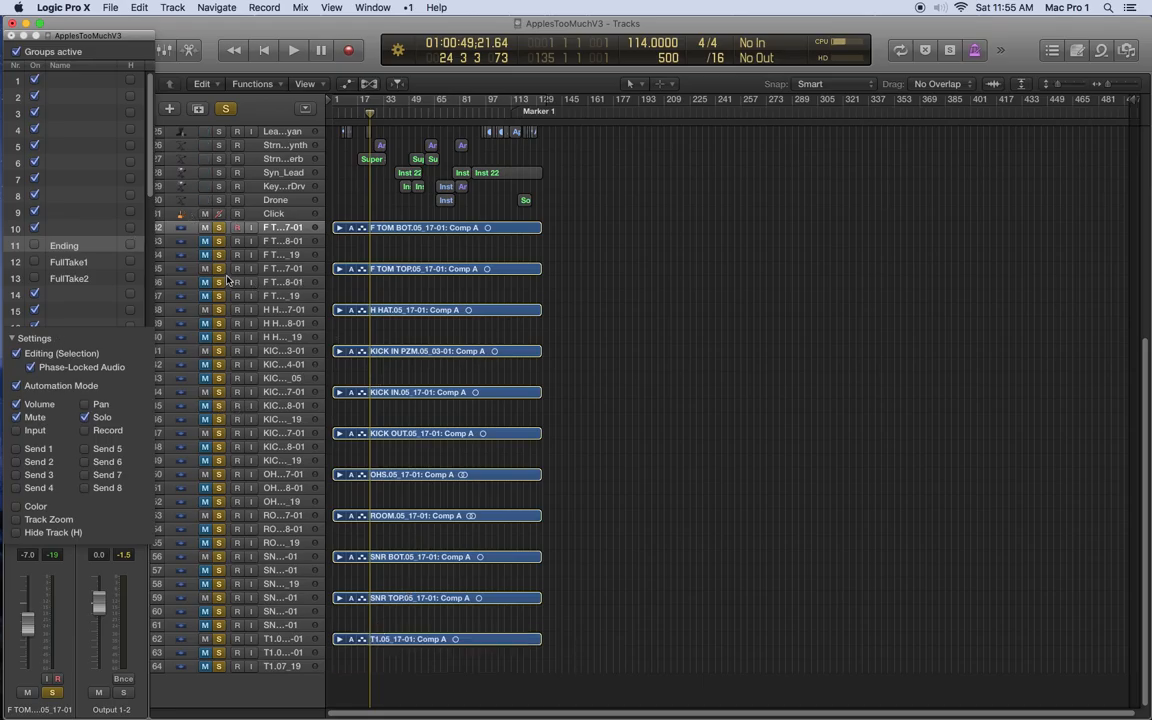
Delete the two emptied tracks below each of the F TOM BOT, F TOM TOP and H HAT take folders.
click(292, 242)
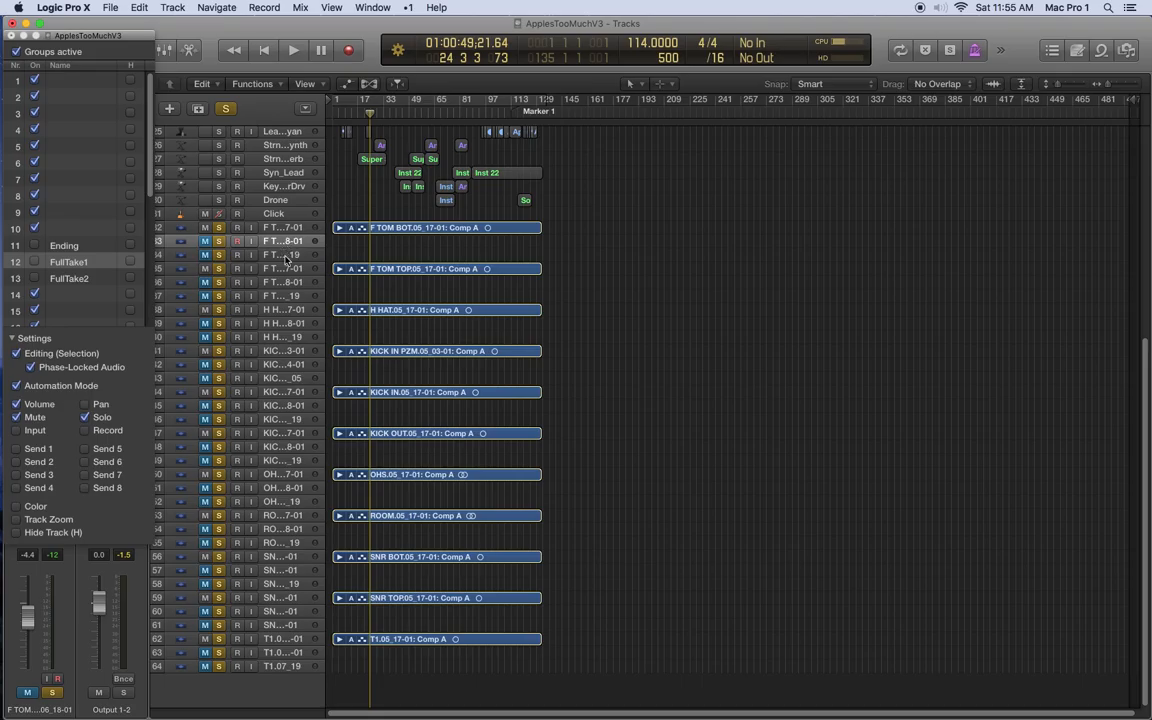
key(super+BackSpace)
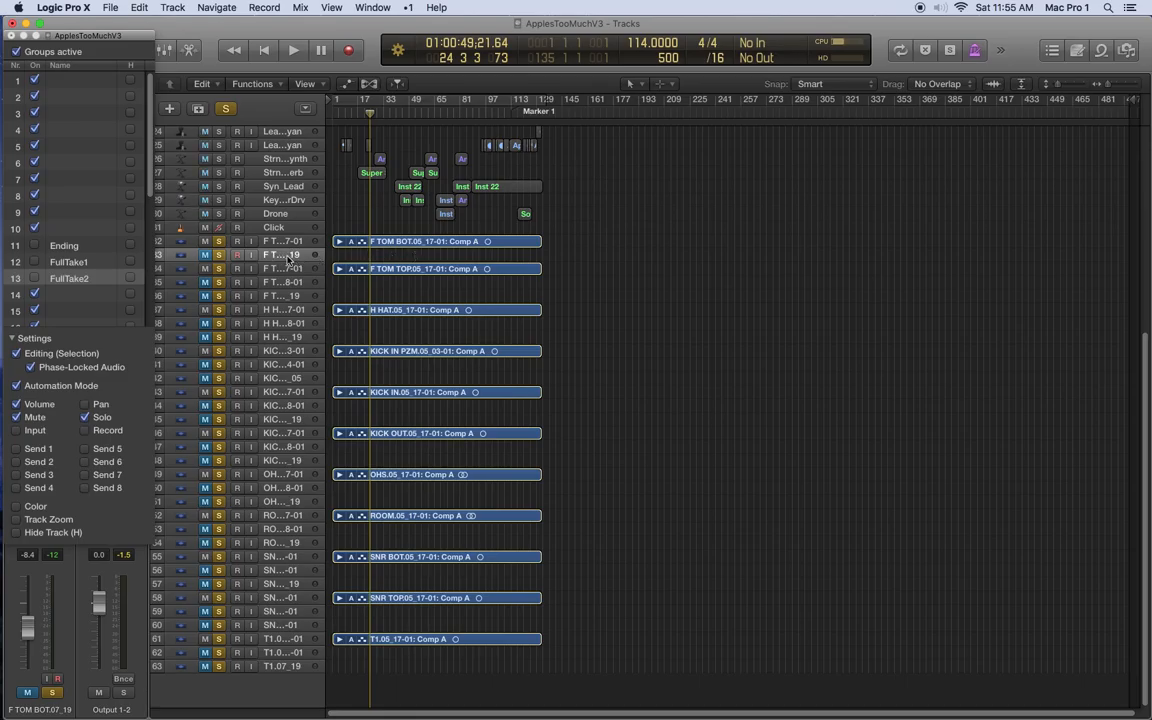
key(super+BackSpace)
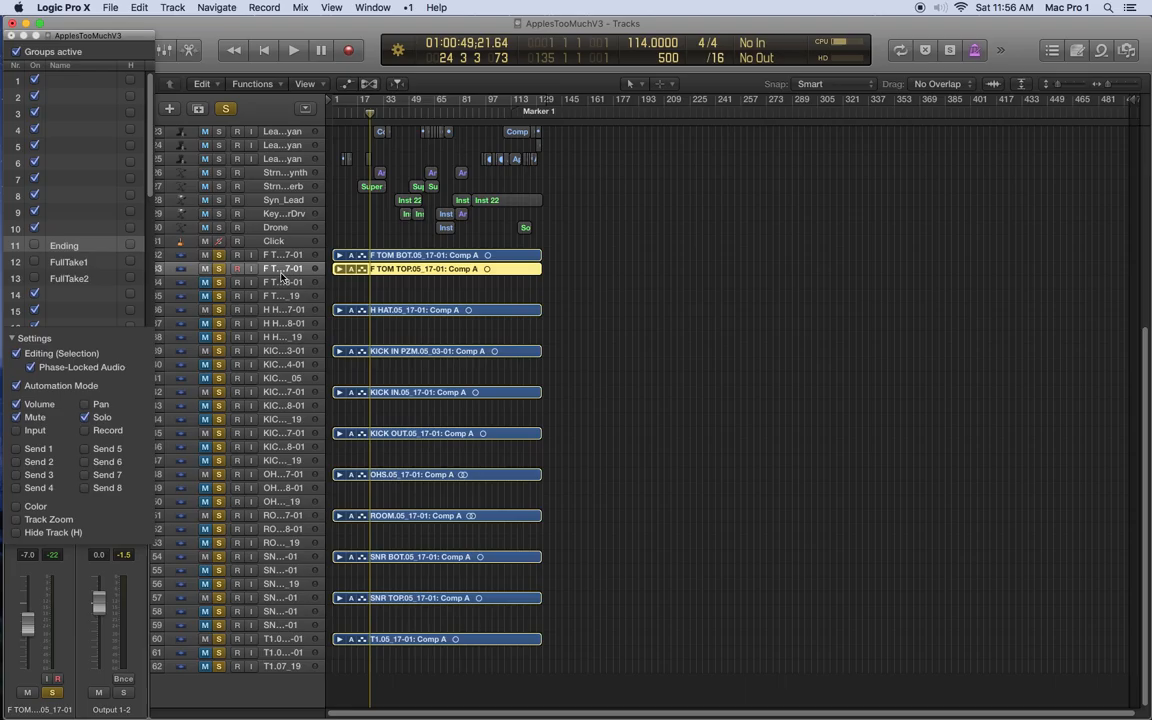
key(super+BackSpace)
key(super+BackSpace)
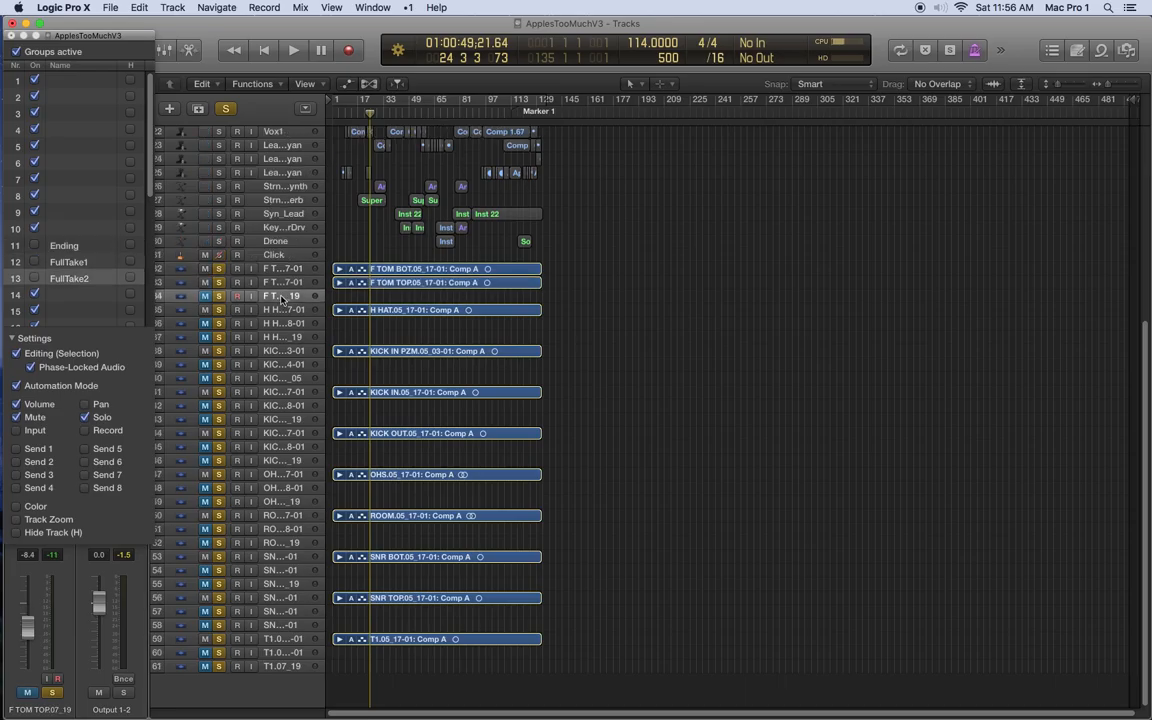
click(289, 325)
key(super+BackSpace)
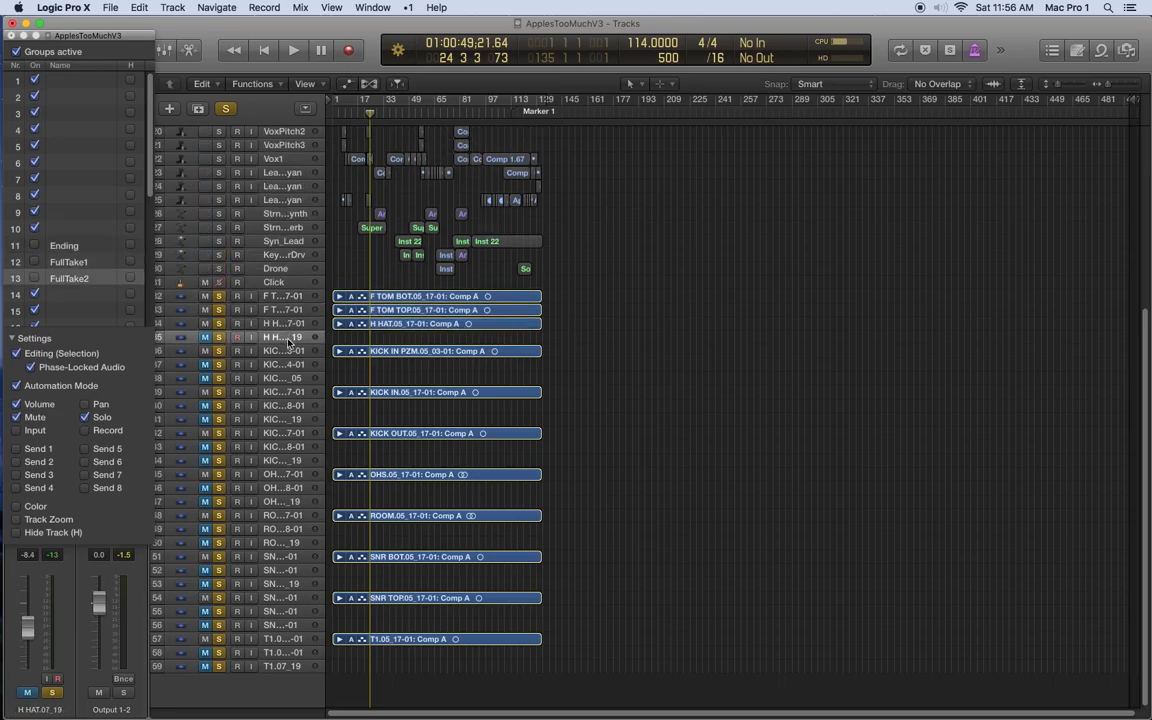
key(super+BackSpace)
Delete the two emptied tracks below each of the KICK IN PZM, KICK IN and KICK OUT take folders.
click(284, 365)
key(super+BackSpace)
key(super+BackSpace)
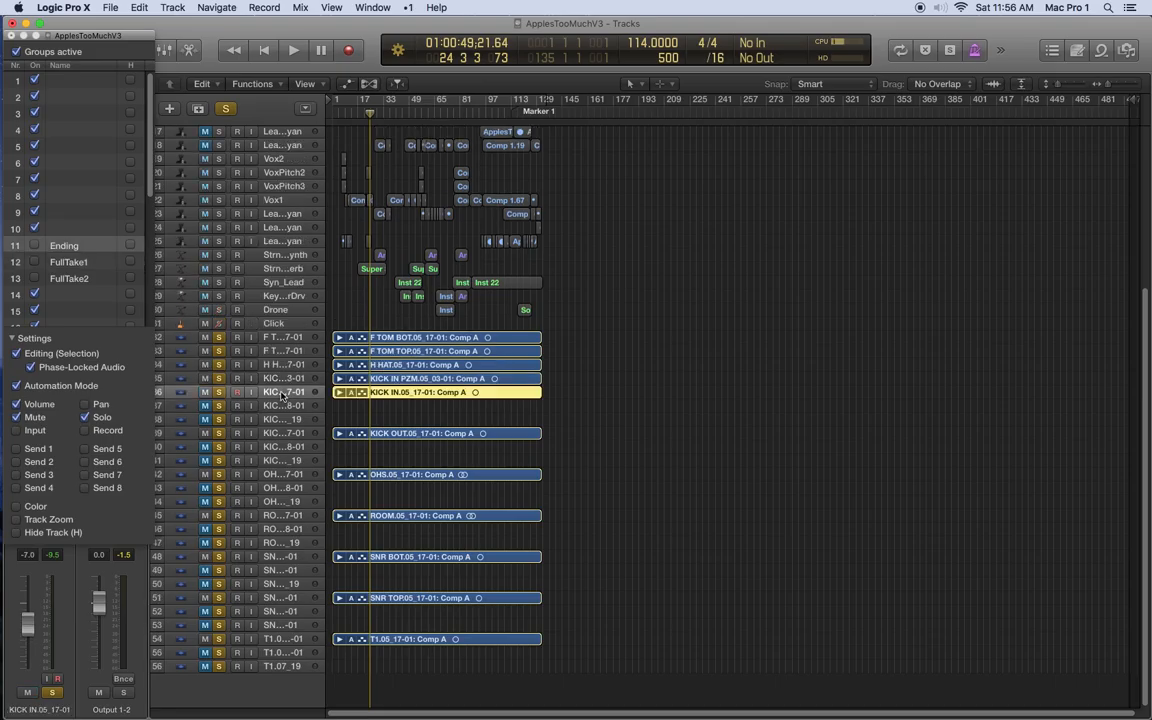
click(284, 405)
key(super+BackSpace)
key(super+BackSpace)
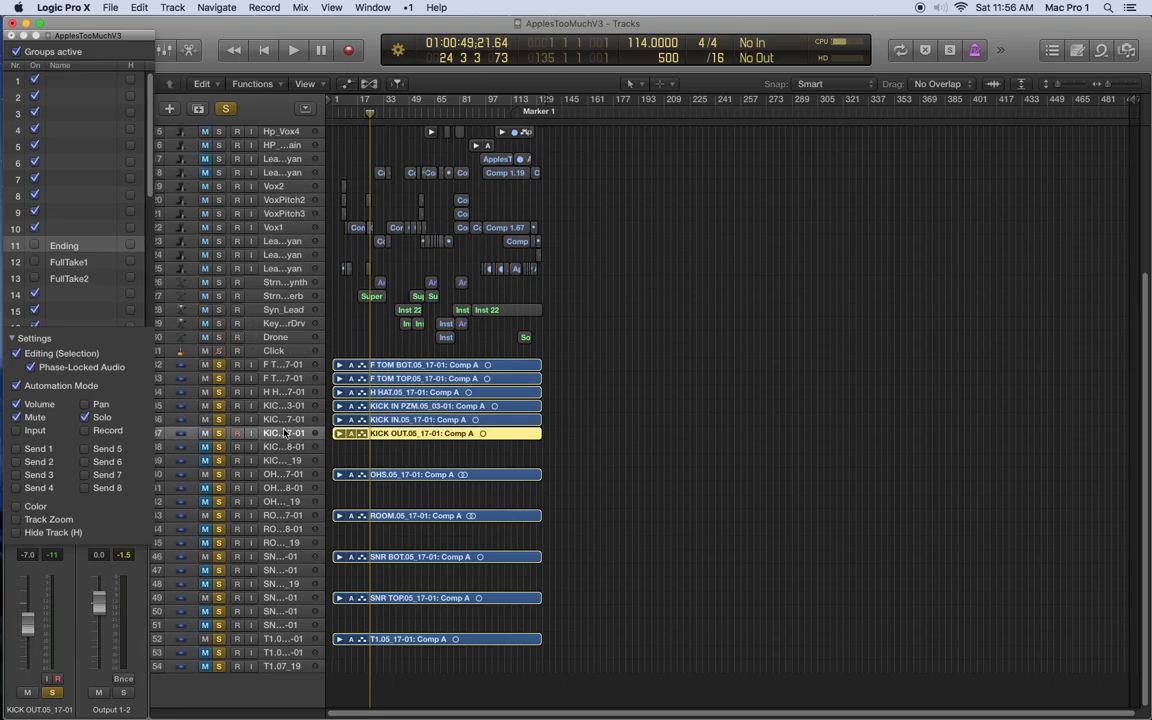
click(284, 447)
key(super+BackSpace)
key(super+BackSpace)
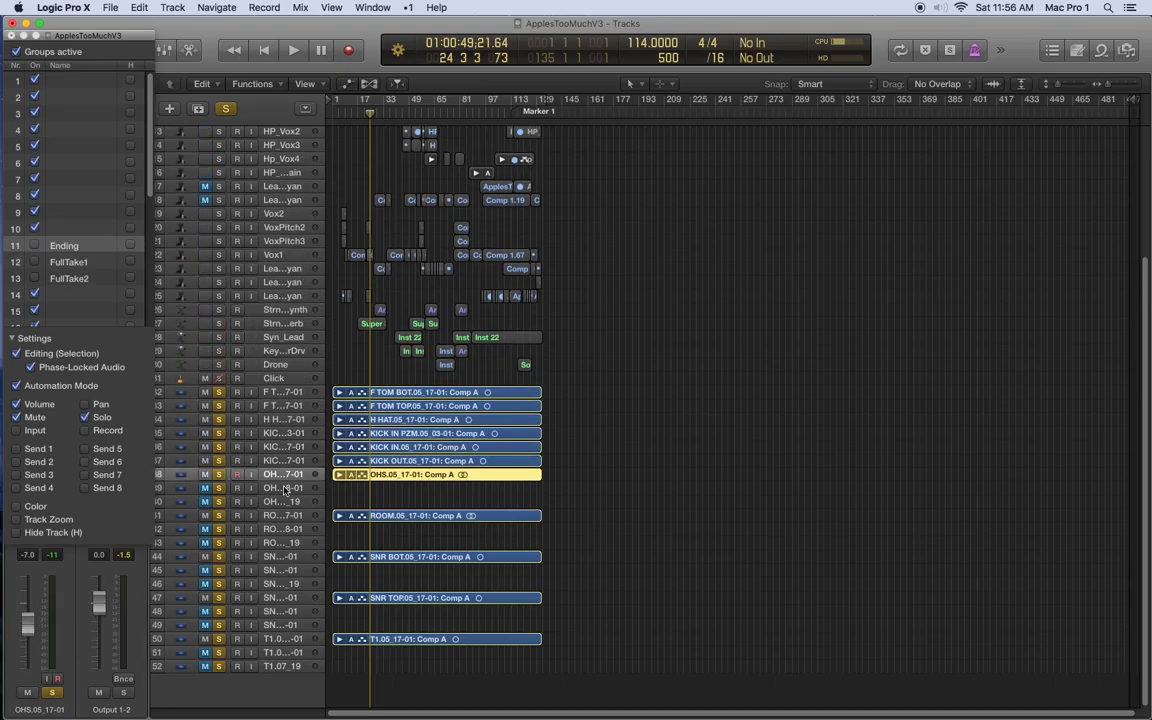
Delete the two emptied tracks below each of the OHS and ROOM take folders.
click(281, 490)
key(super+BackSpace)
key(super+BackSpace)
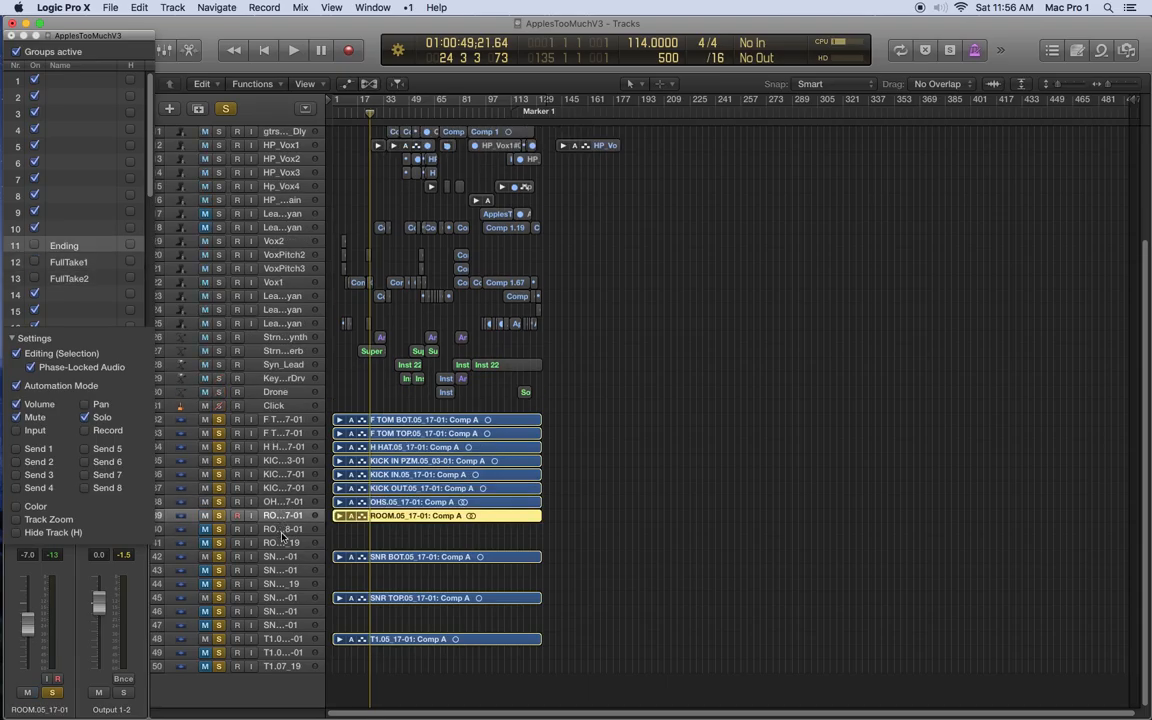
click(282, 530)
key(super+BackSpace)
key(super+BackSpace)
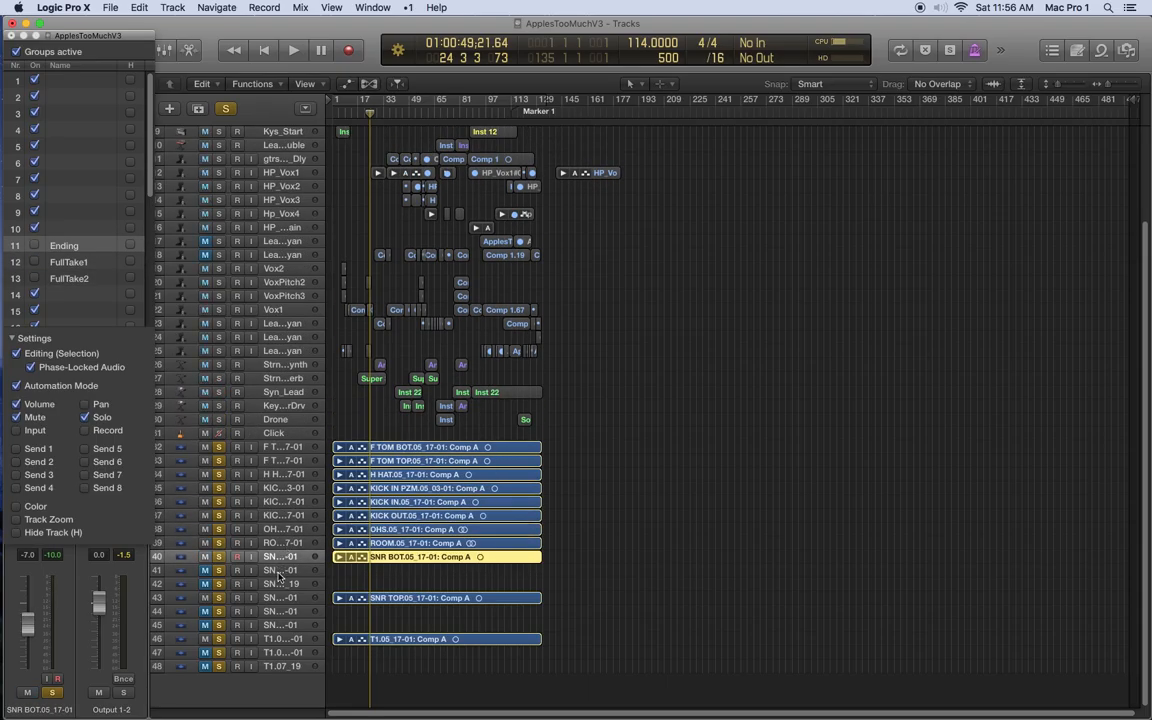
Delete the two emptied tracks below each of the SNR BOT, SNR TOP and T1 take folders.
click(281, 571)
key(super+BackSpace)
key(super+BackSpace)
click(286, 617)
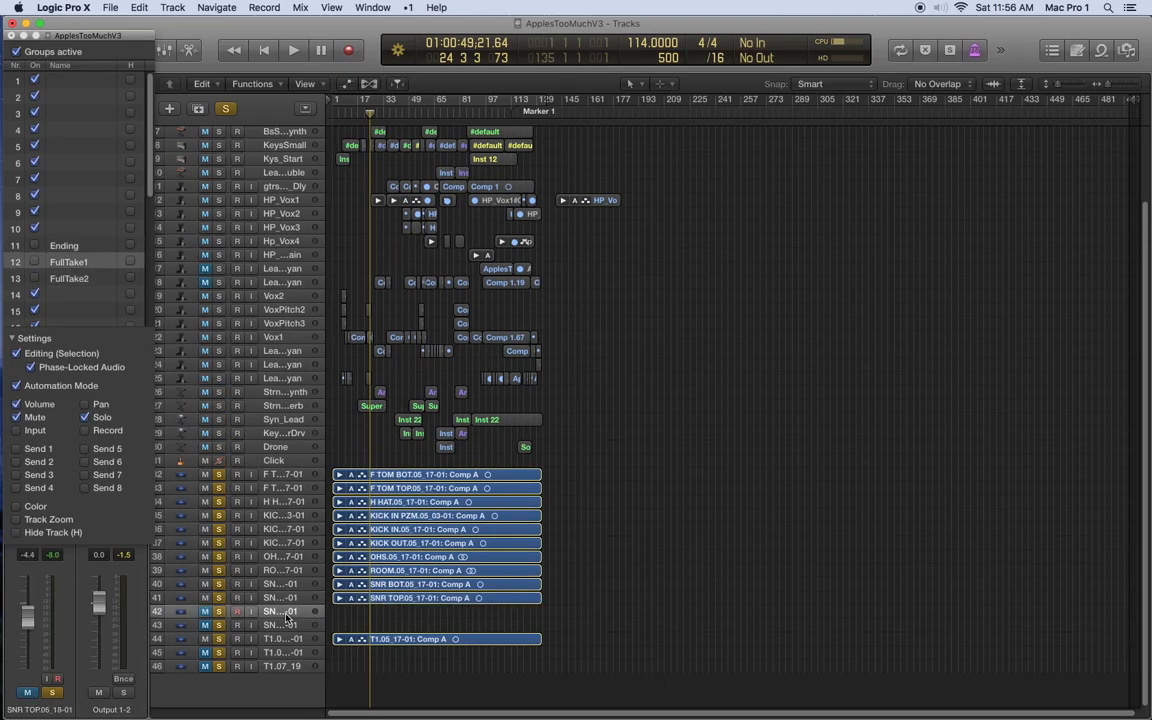
key(super+BackSpace)
key(super+BackSpace)
click(290, 637)
click(283, 652)
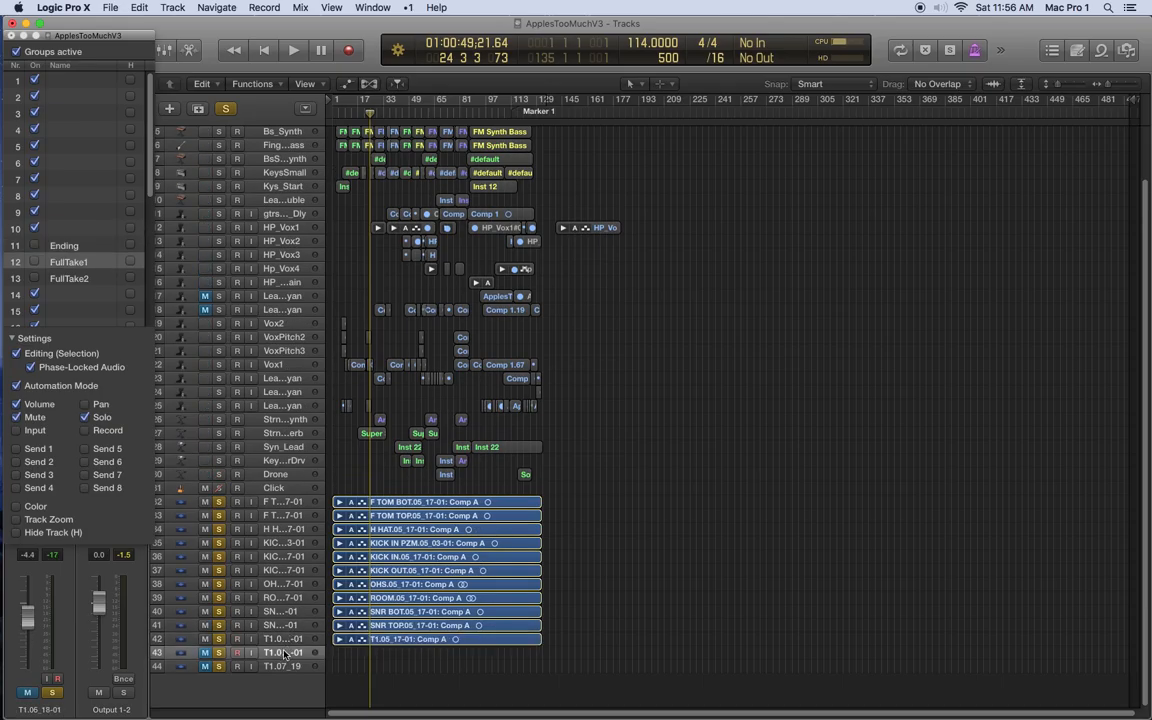
key(super+BackSpace)
key(super+BackSpace)
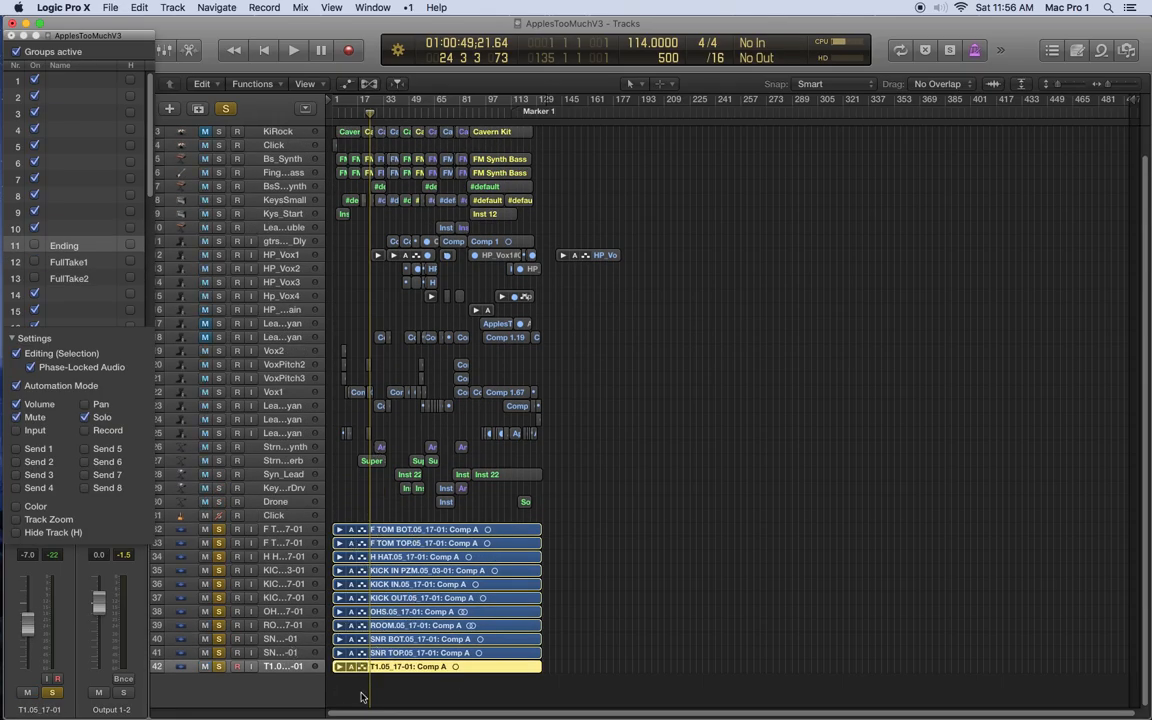
Enable the Ending group again and rename it Drms.
click(35, 245)
double_click(78, 246)
text(Drms)
key(Return)
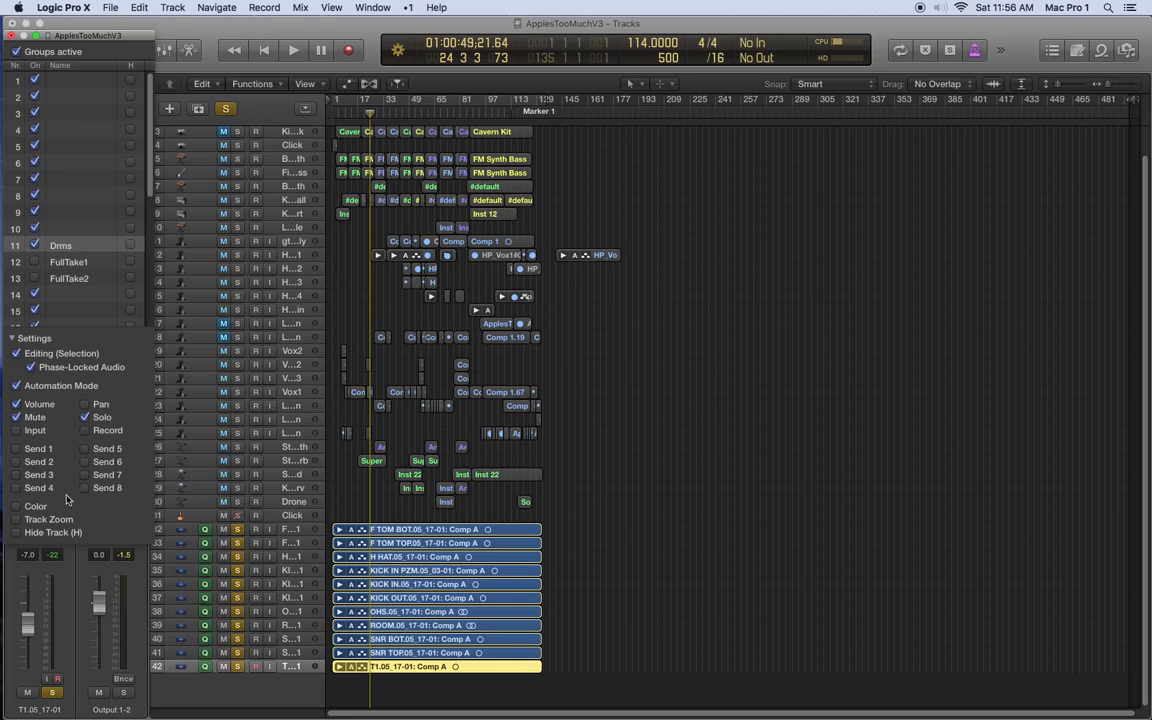
Turn off solo on the grouped drum tracks and enlarge the track height until the take folder waveforms are readable.
click(237, 531)
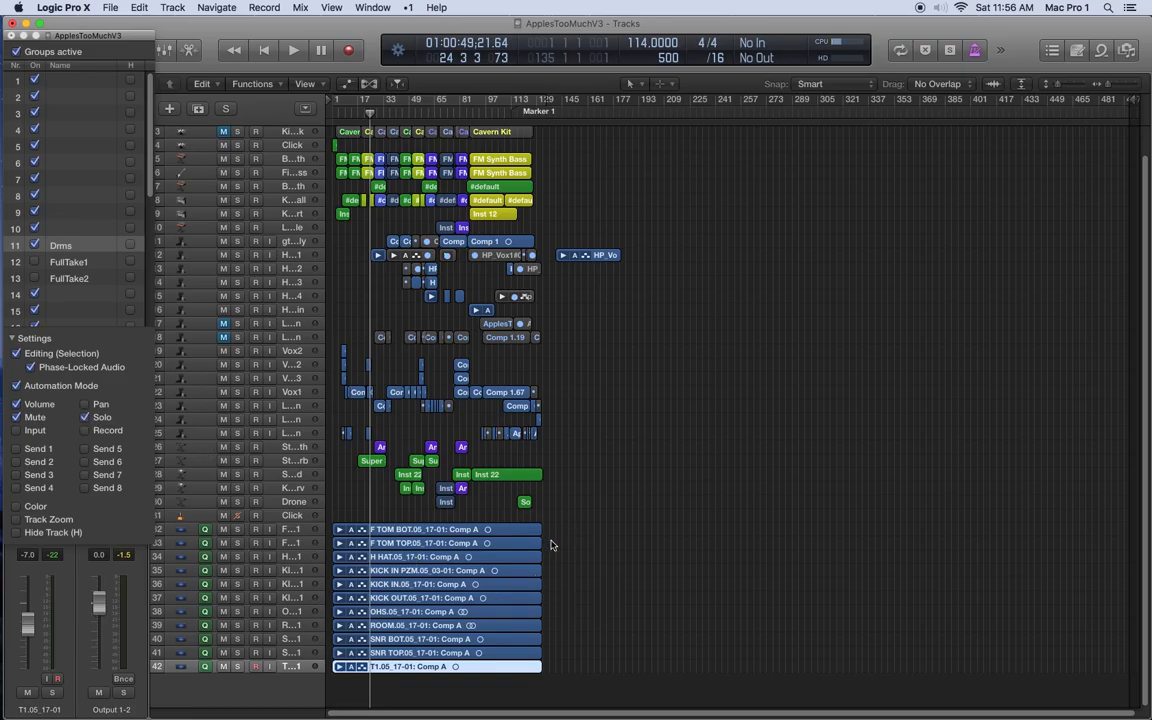
key(super+Down)
key(super+Down)
key(super+Down)
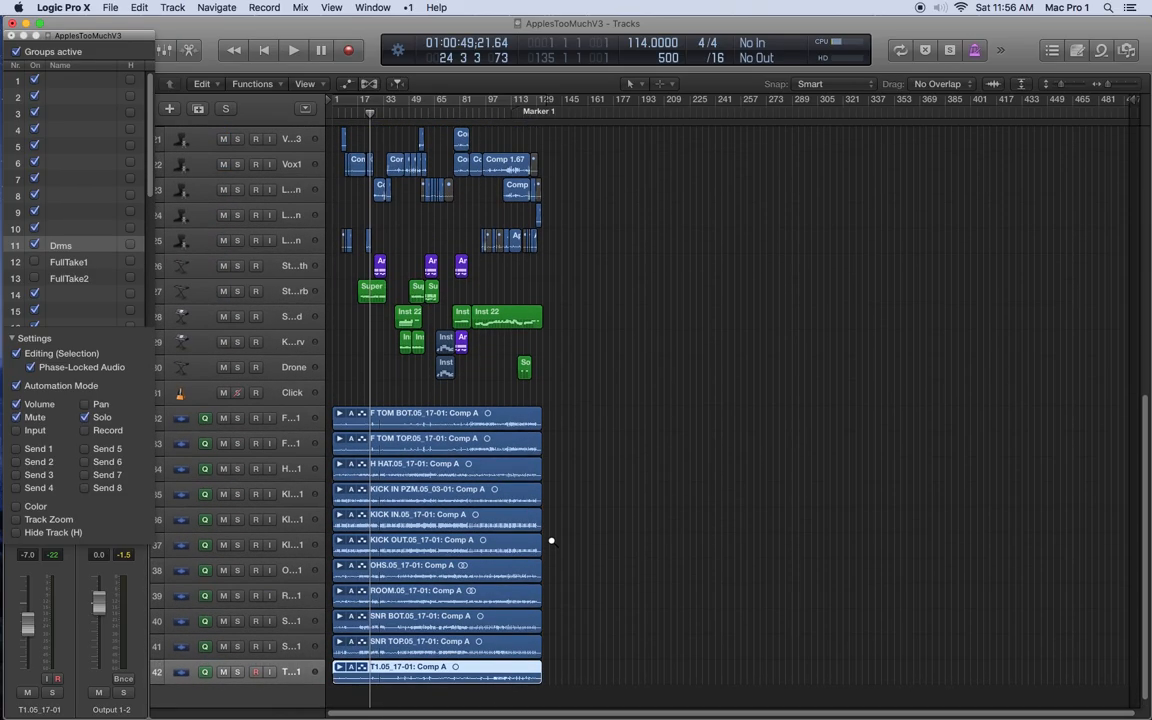
key(super+Down)
key(super+Down)
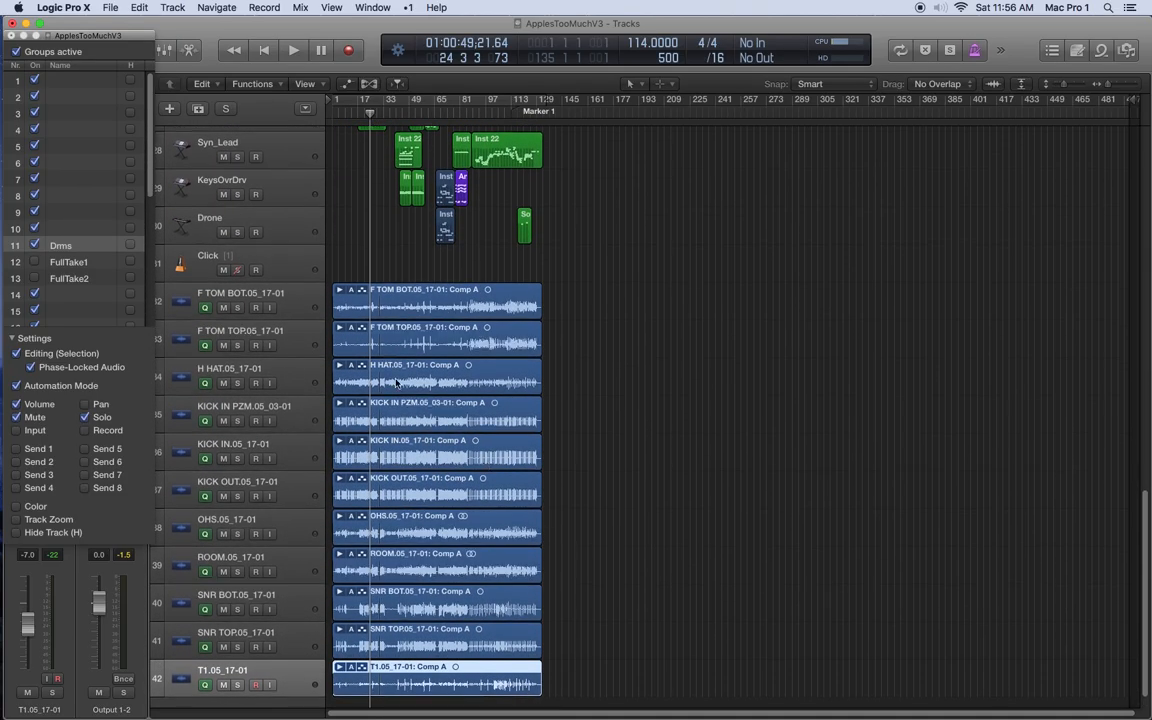
Expand the F TOM TOP take folder, comp alternating sections from takes 2 and 3, and check the H HAT folder and the other drum tracks.
click(340, 328)
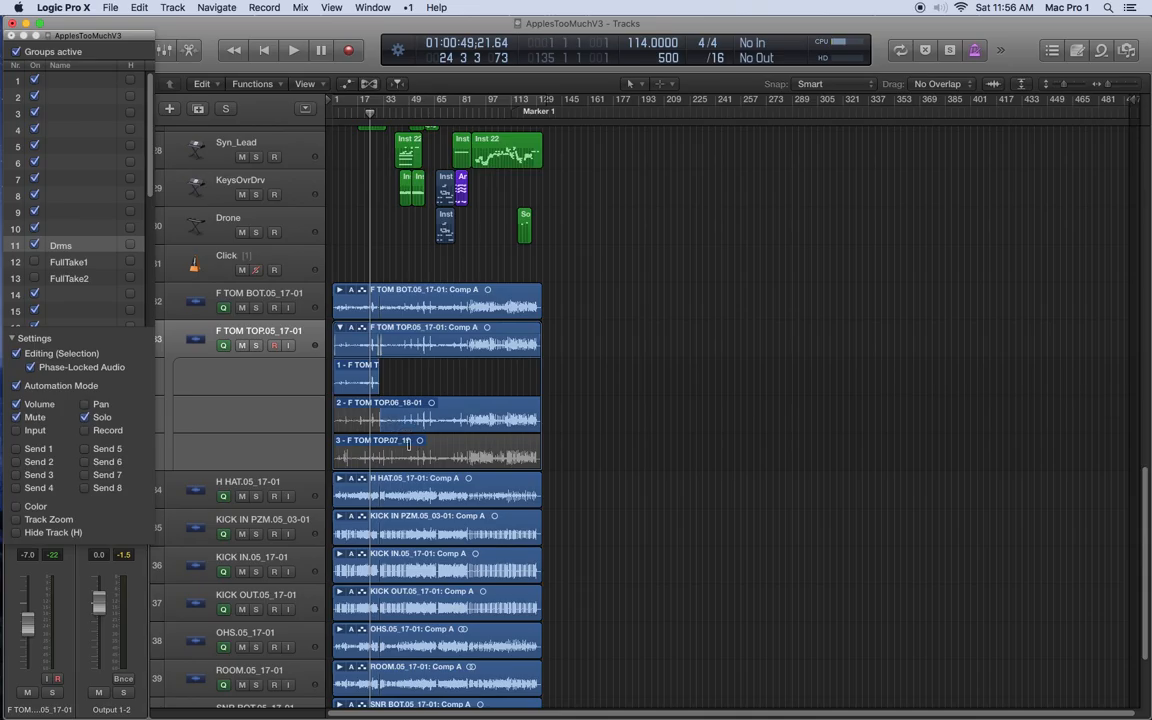
drag(419, 447, 490, 420)
click(338, 480)
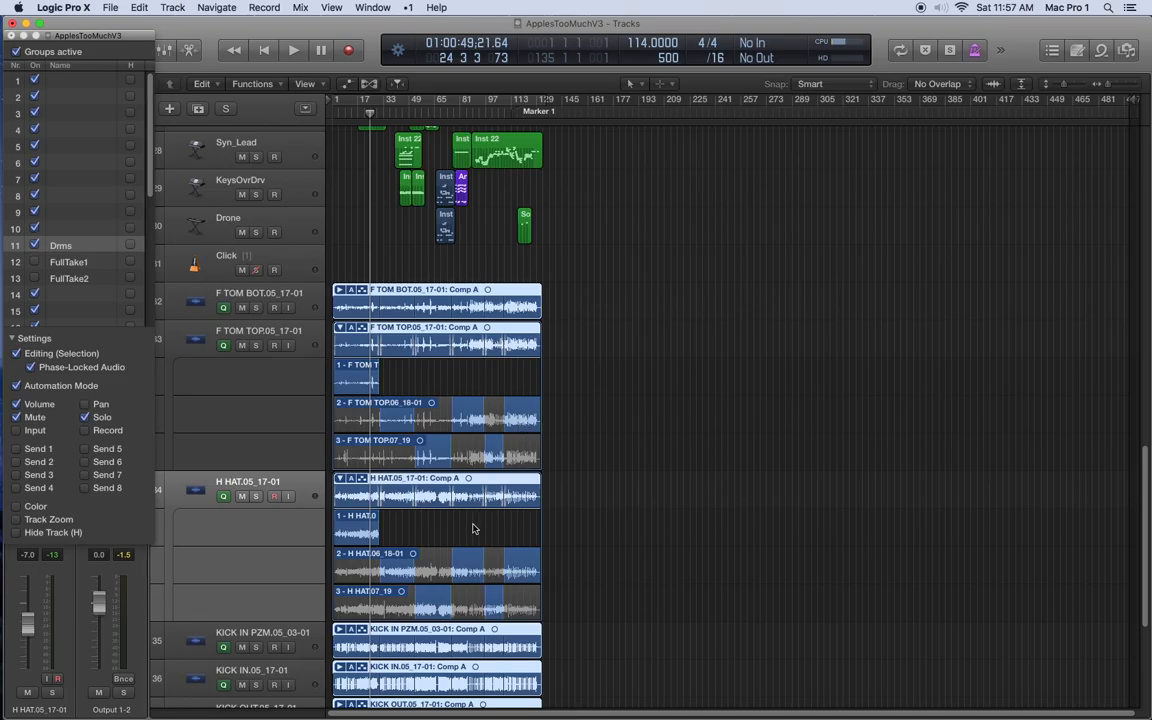
scroll(474, 529, down, 5)
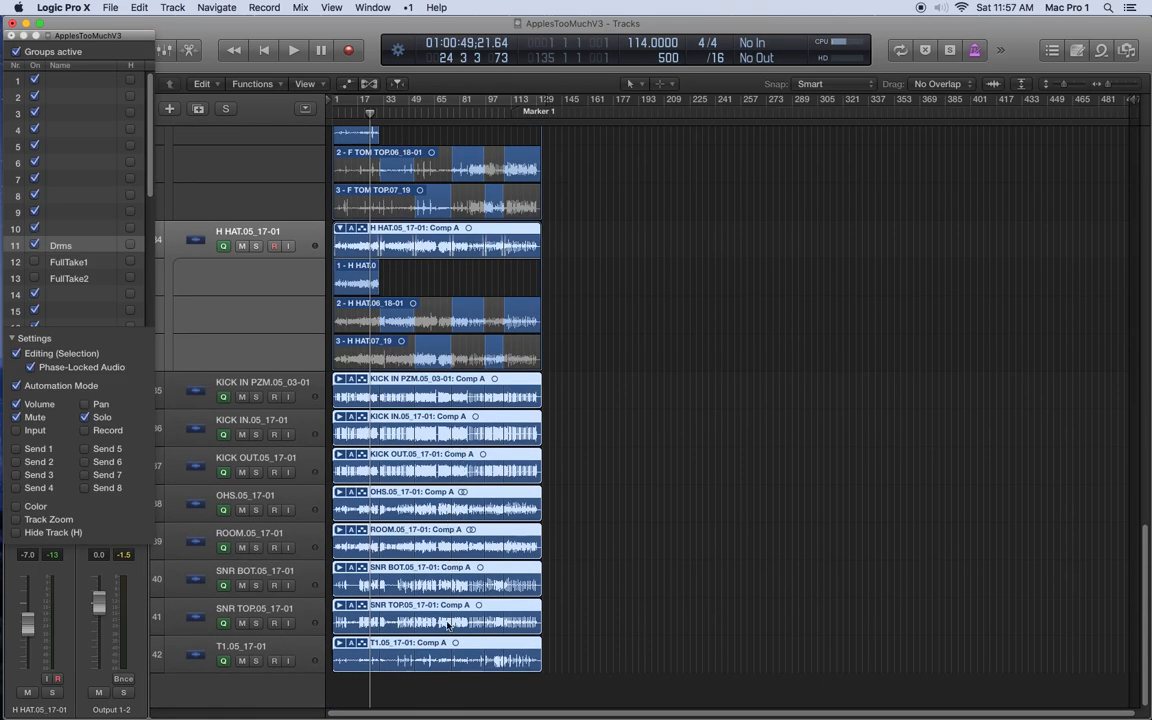
scroll(360, 502, up, 3)
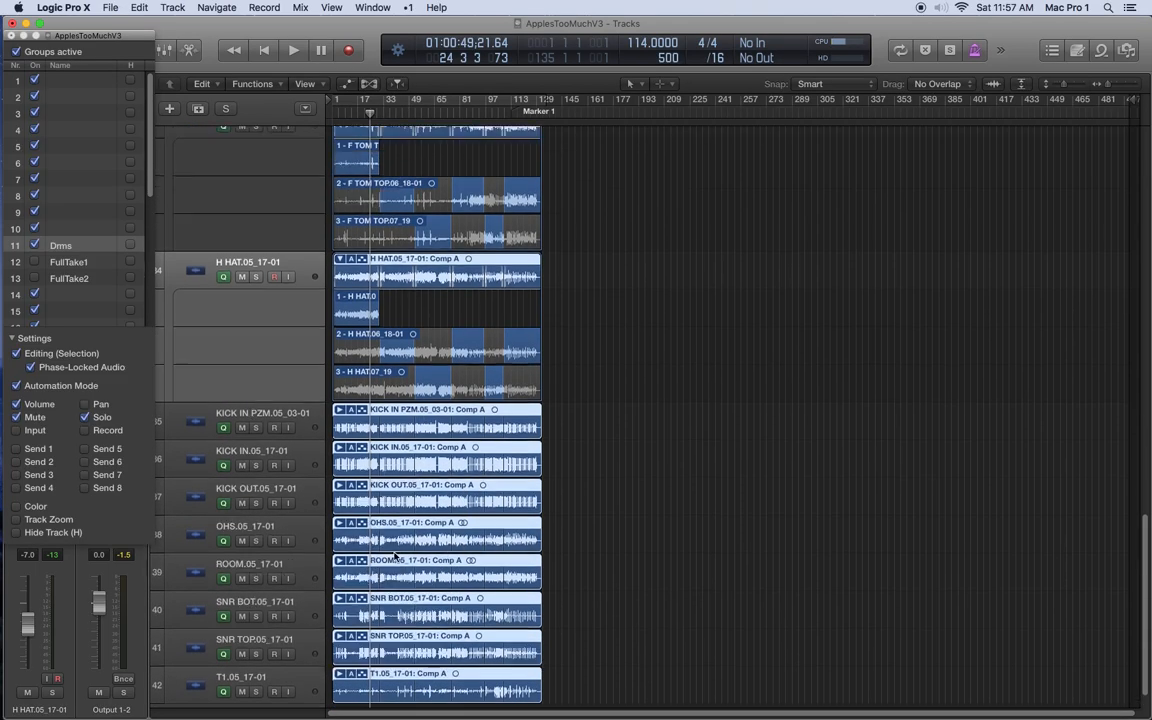
Undo the comp selections made across the drum take folders.
key(super+z)
key(super+z)
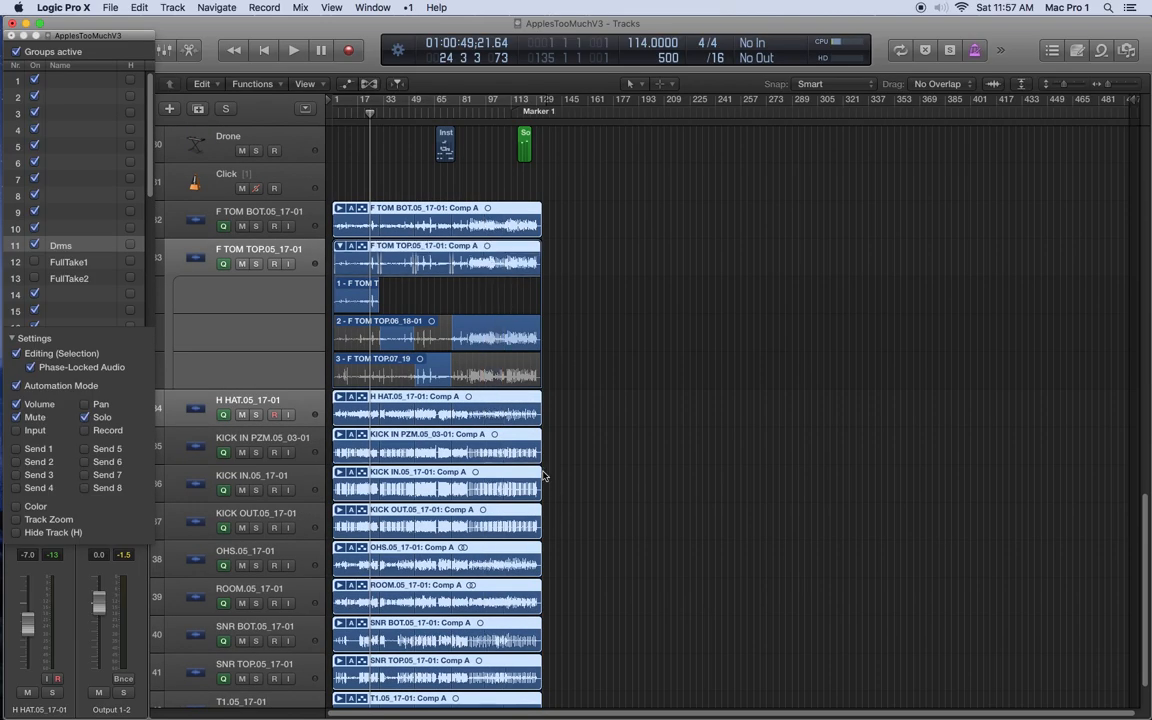
key(super+z)
key(super+z)
key(super+z)
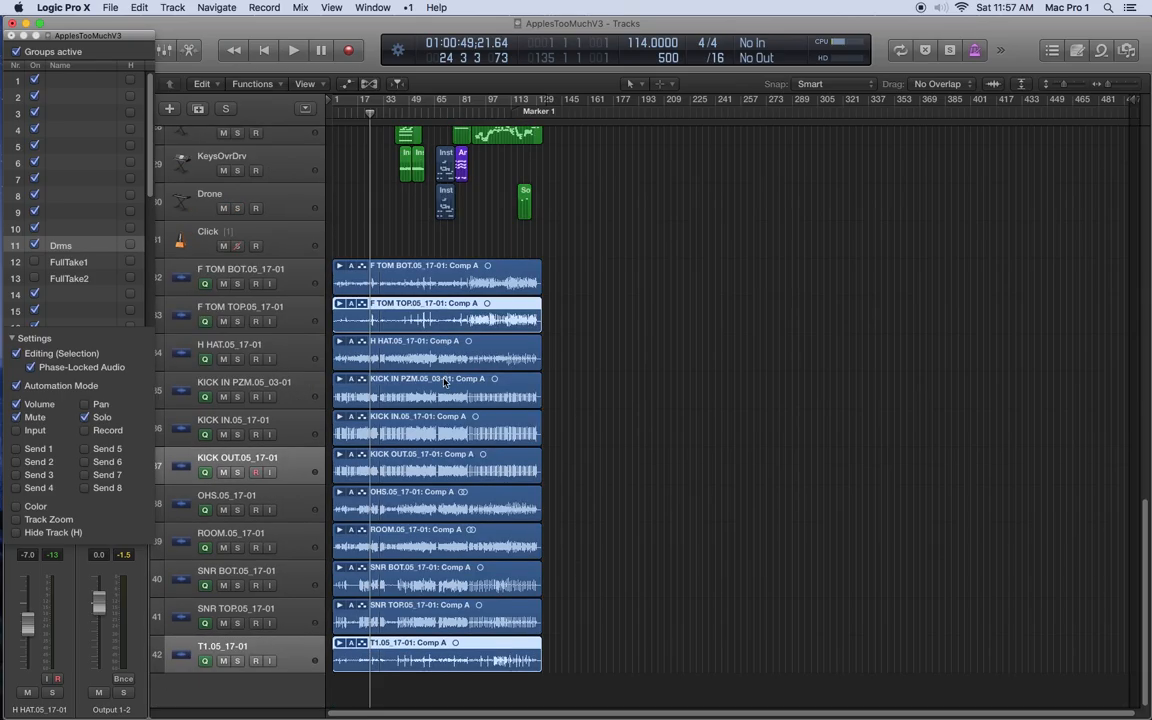
Undo back to the deletion of the empty T1.07_19 track and remove that track again.
key(super+z)
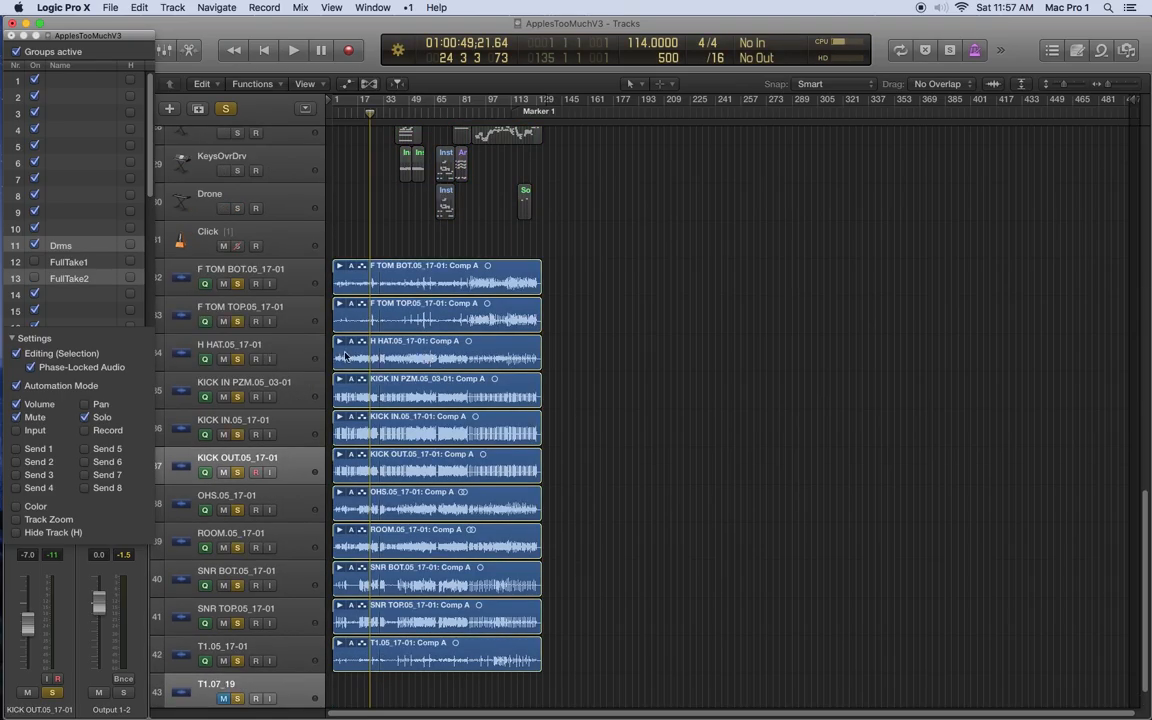
click(287, 686)
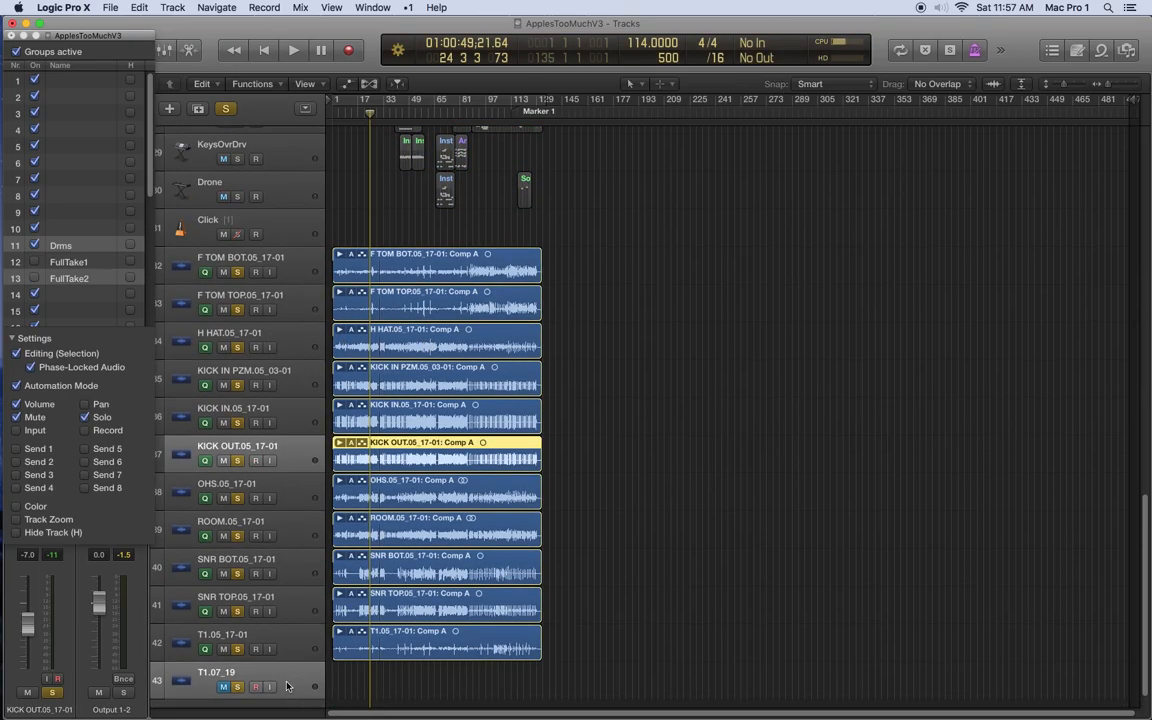
key(super+z)
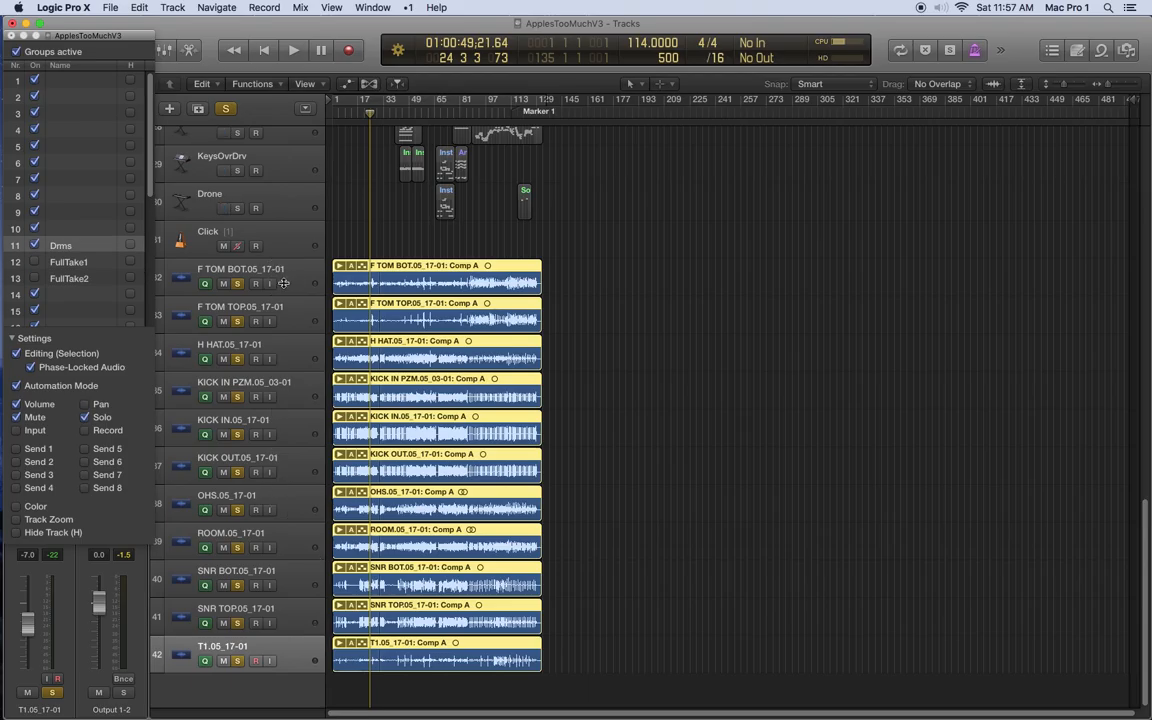
Move the KICK IN and KICK OUT tracks to the start of the drum tracks, with SNR TOP and SNR BOT directly below them.
click(225, 425)
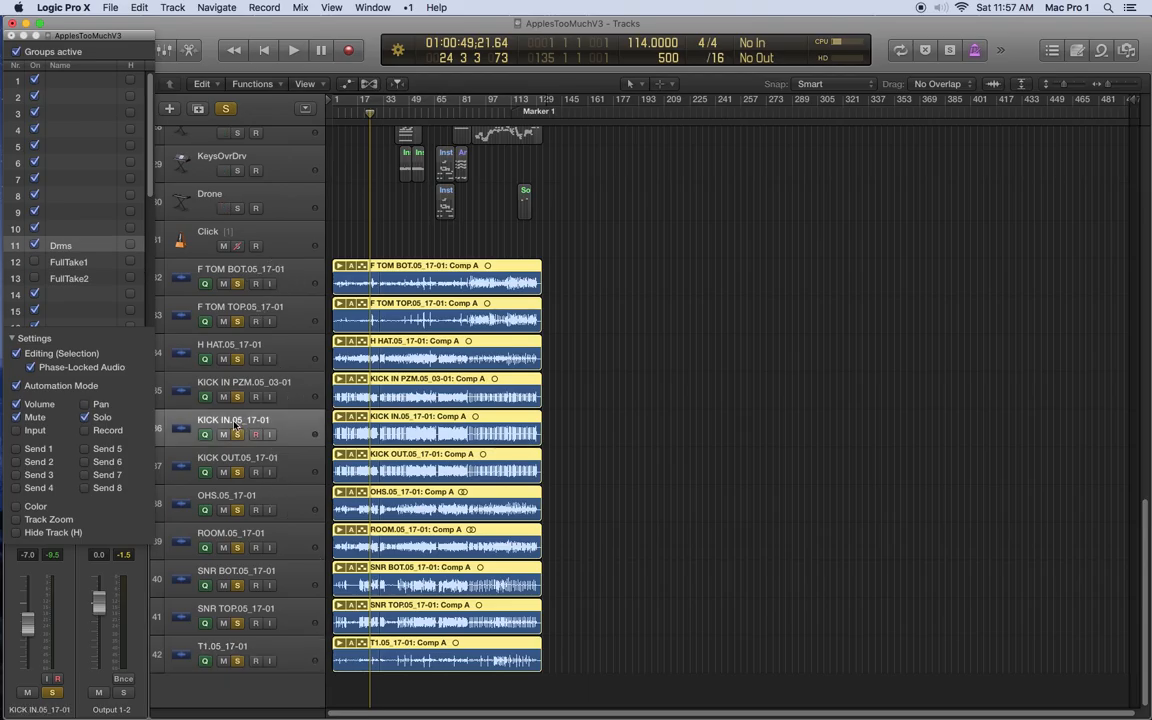
drag(182, 427, 182, 270)
drag(187, 447, 189, 326)
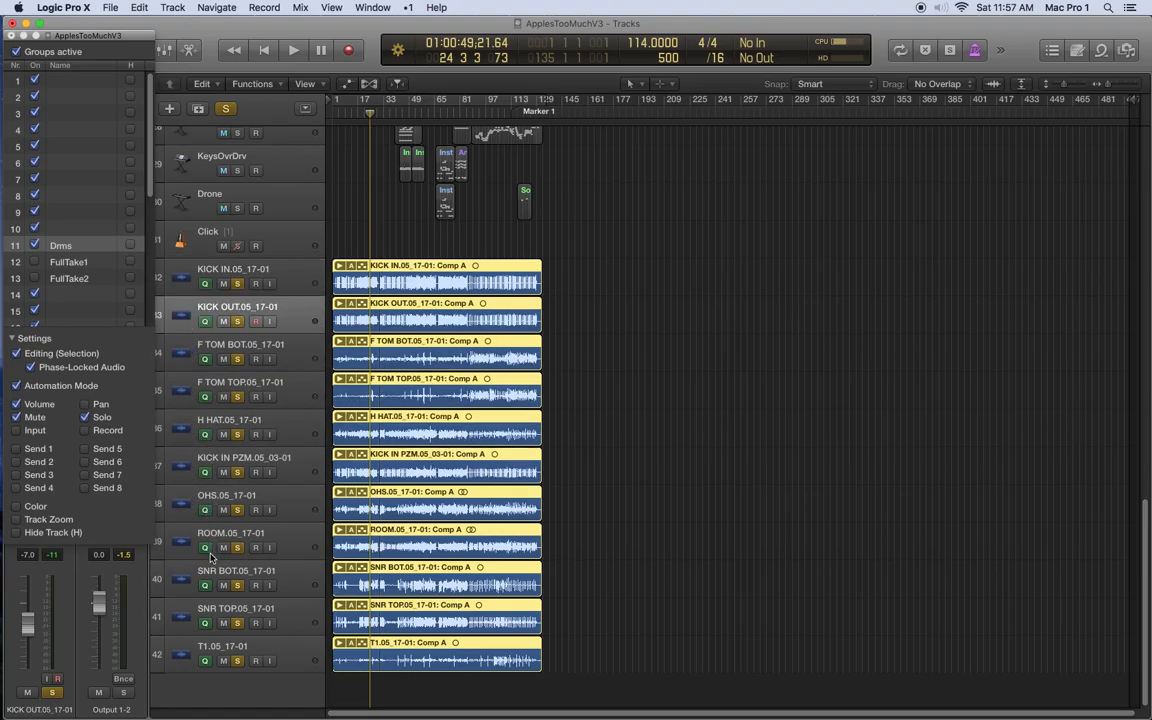
drag(182, 616, 195, 342)
drag(180, 614, 180, 385)
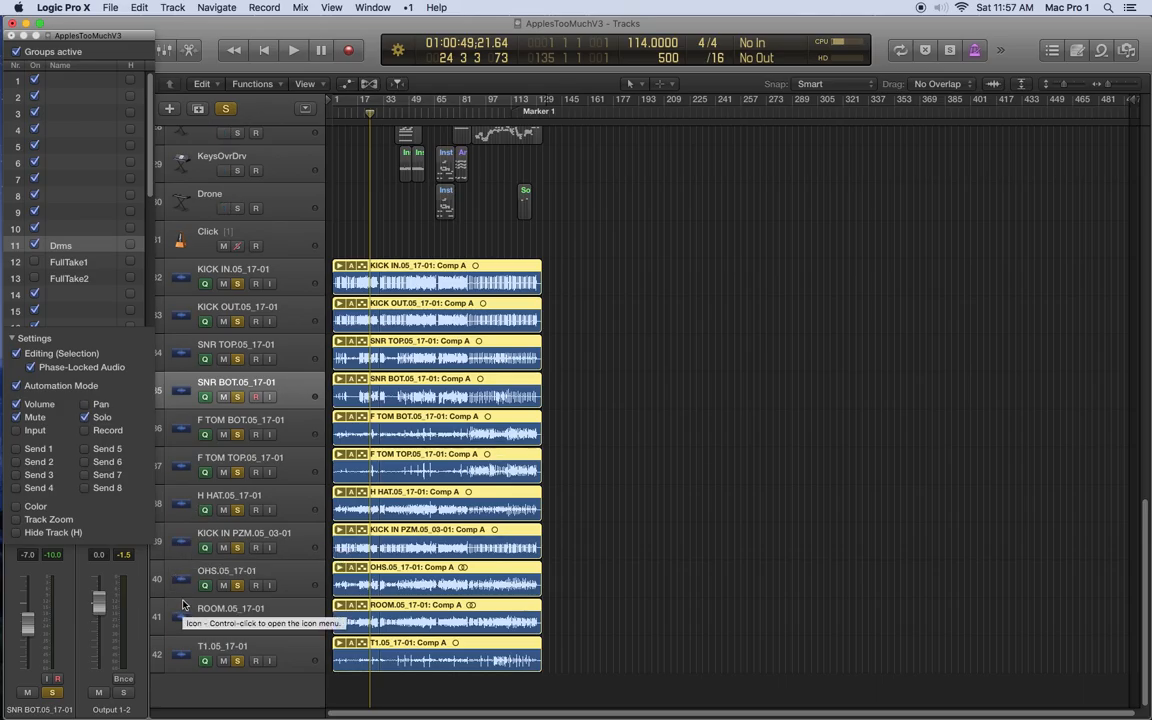
Place KICK IN PZM under KICK IN, and order H HAT, T1, F TOM TOP and F TOM BOT below the snare tracks.
drag(176, 520, 175, 425)
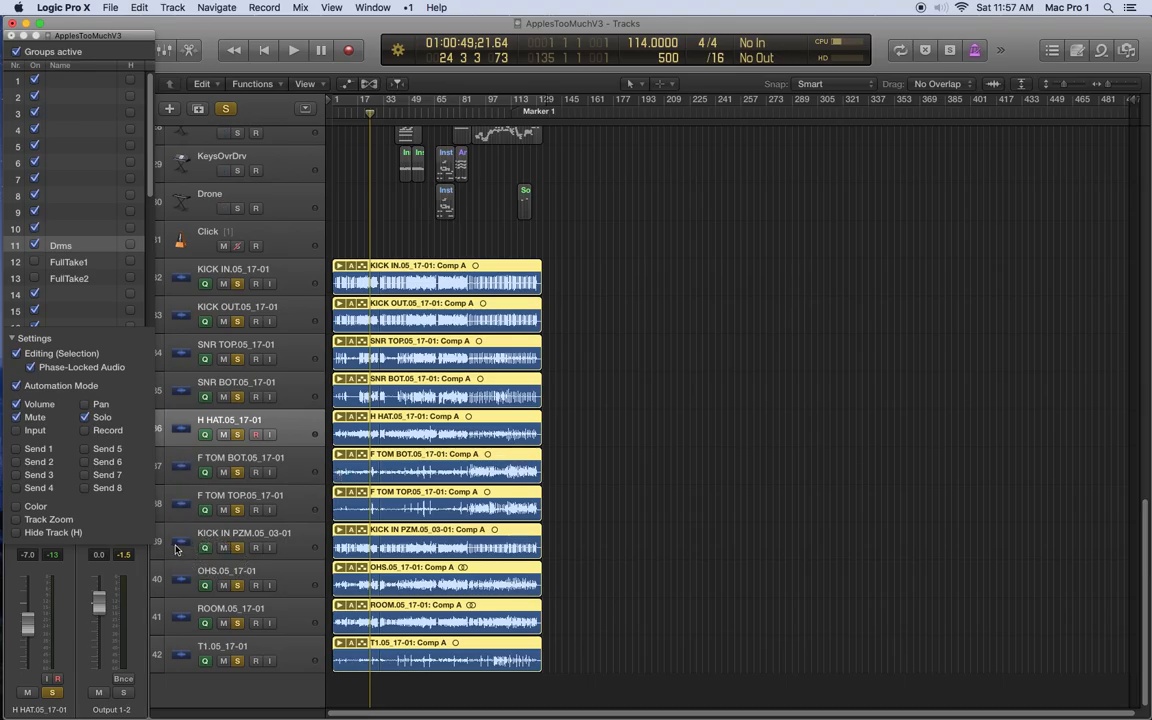
drag(180, 541, 286, 350)
drag(200, 345, 170, 312)
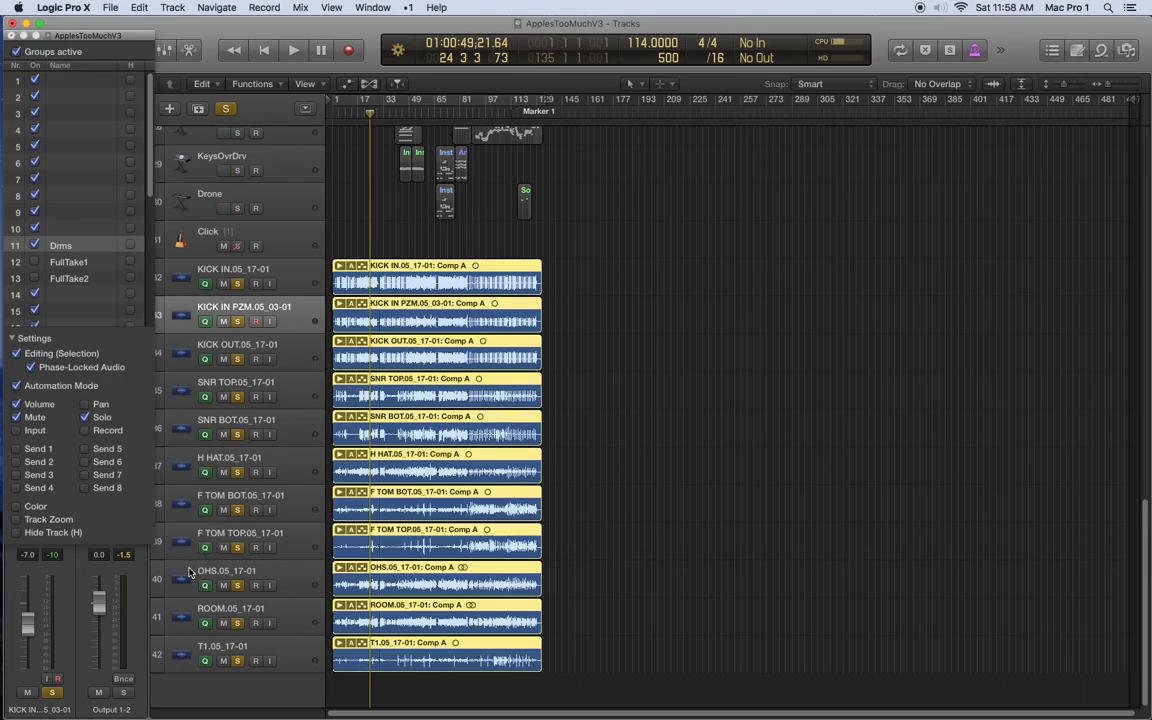
drag(182, 655, 174, 503)
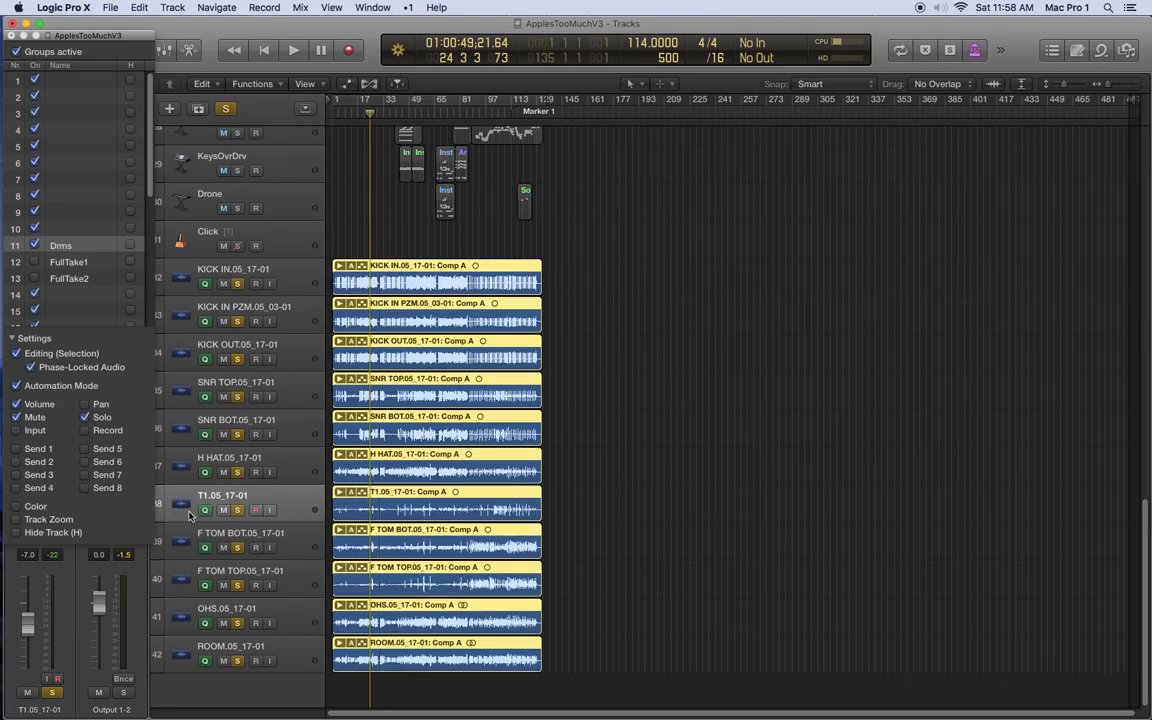
drag(200, 575, 224, 543)
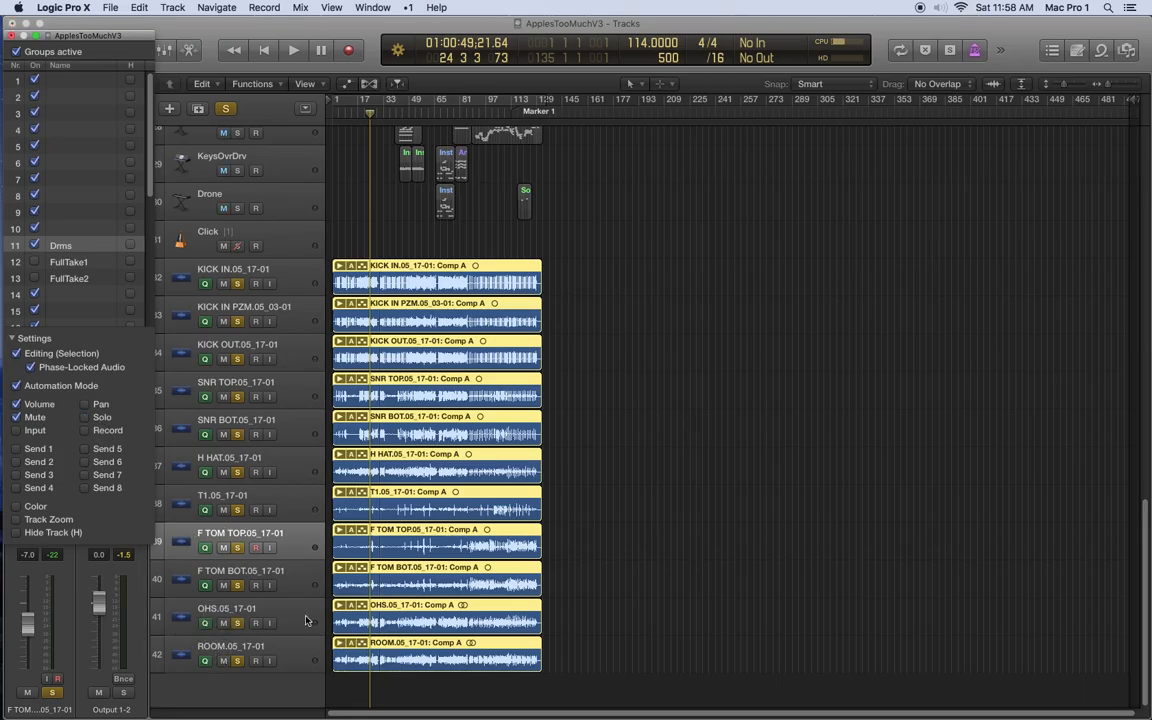
With solo unlinked from the Drms group, clear the solos and audition the ROOM and OHS tracks alone and together.
click(238, 623)
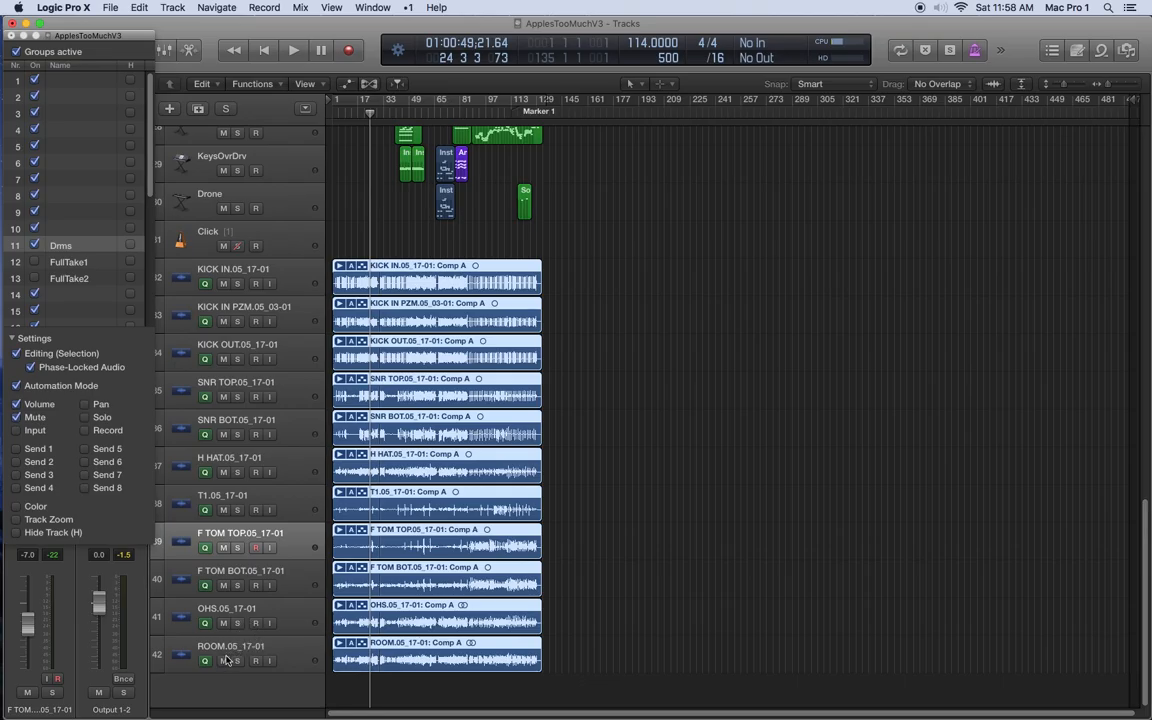
click(238, 661)
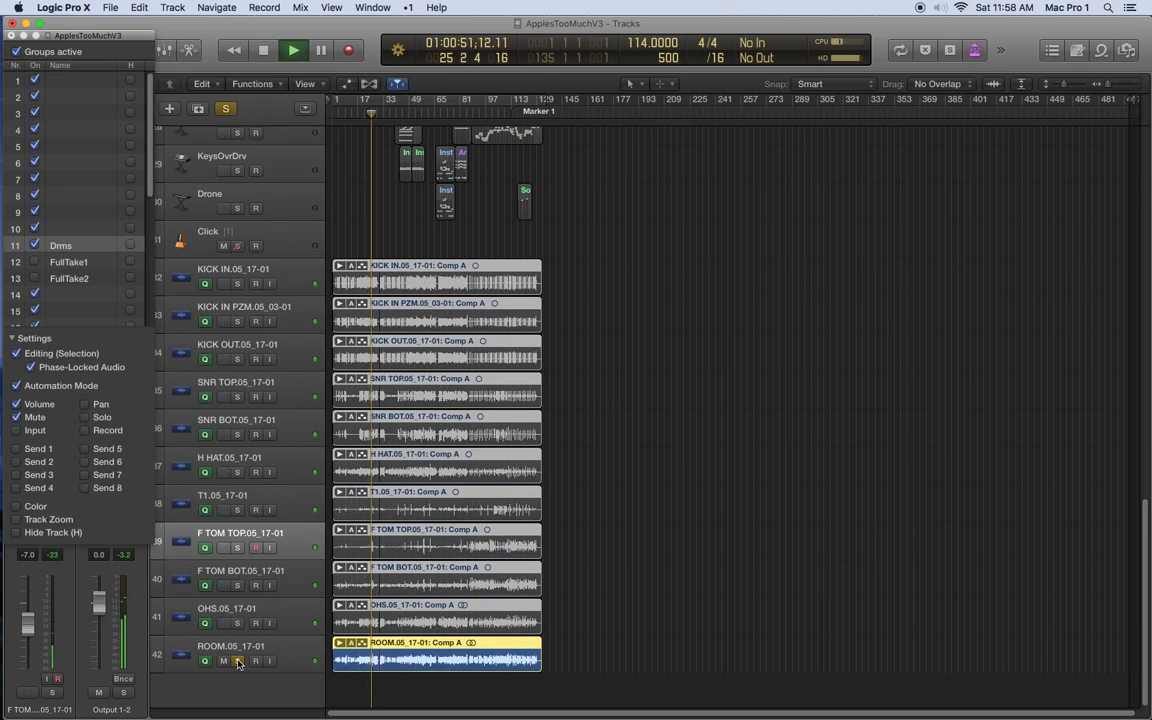
click(238, 623)
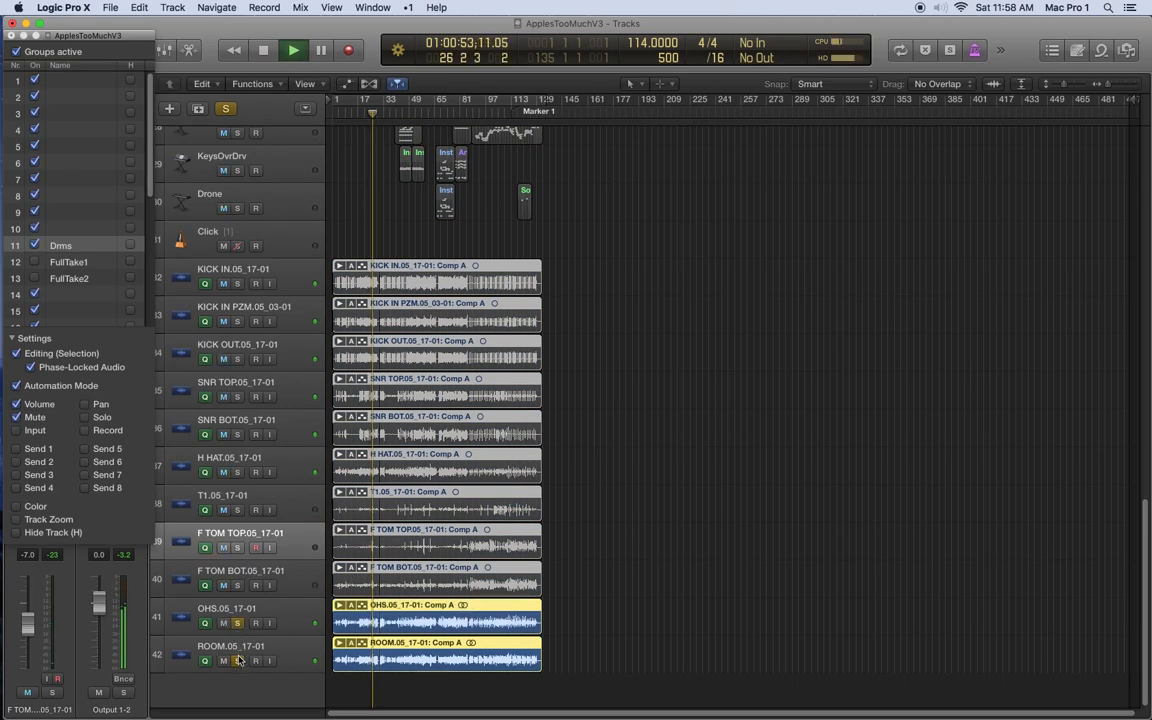
click(238, 661)
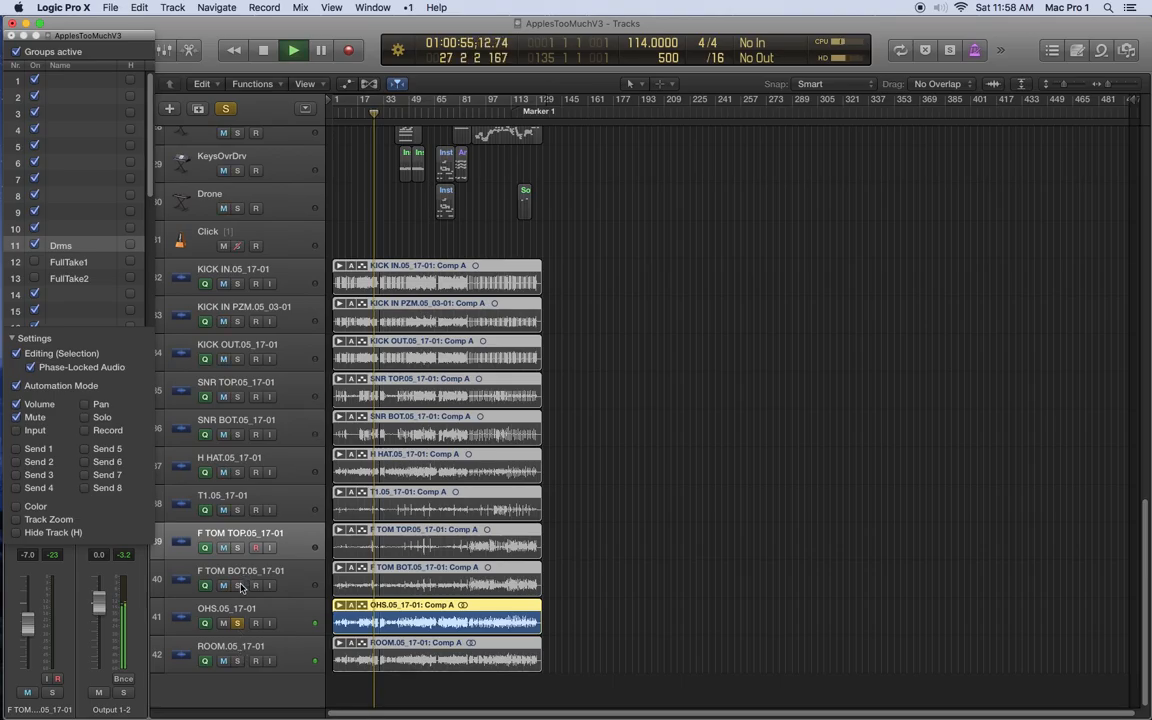
click(238, 660)
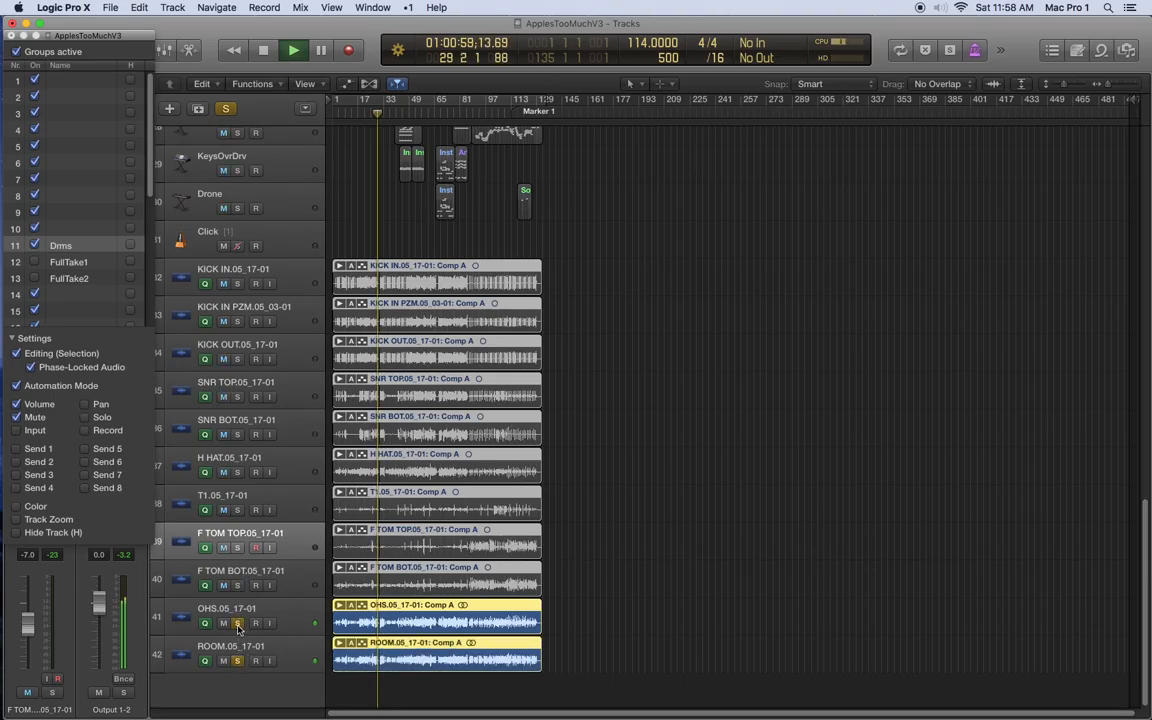
click(238, 661)
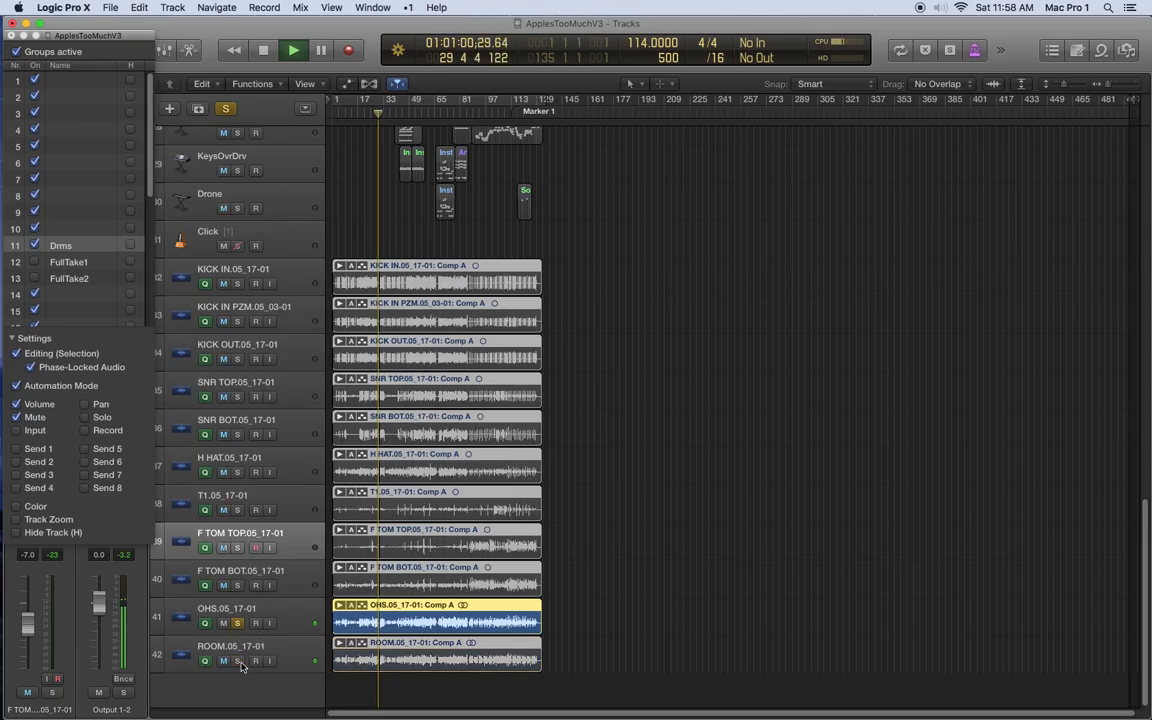
Solo F TOM BOT and F TOM TOP in turn and compare their sound from about bar 90.
click(237, 585)
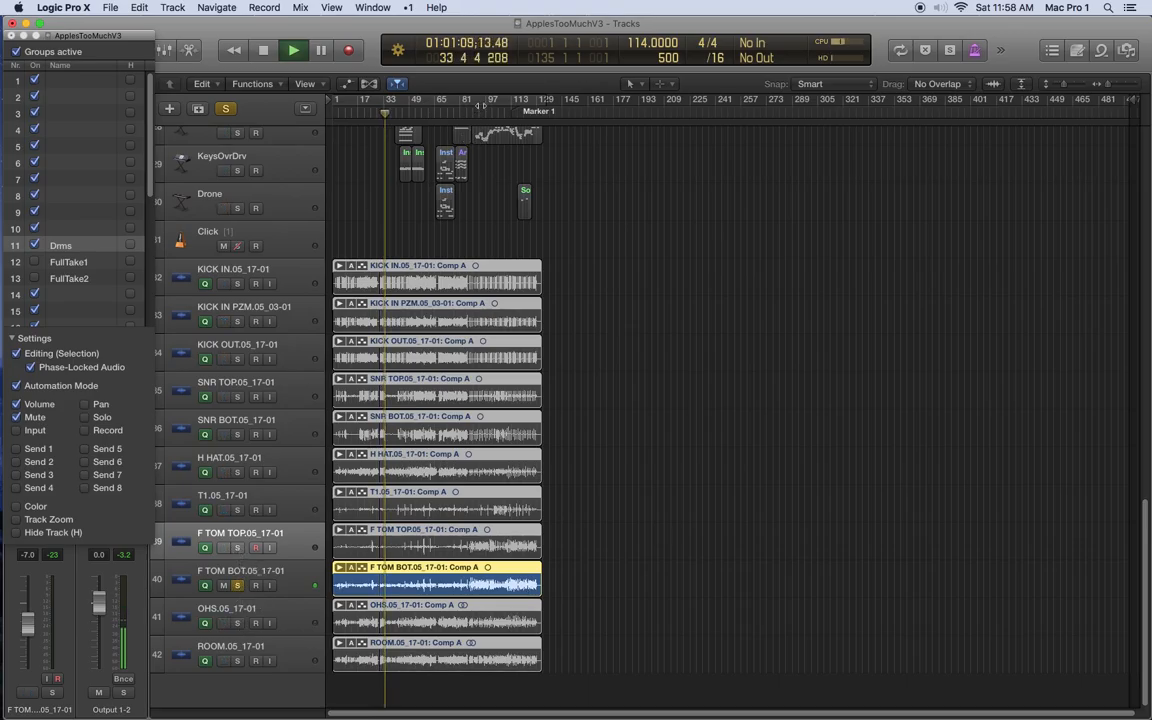
click(476, 116)
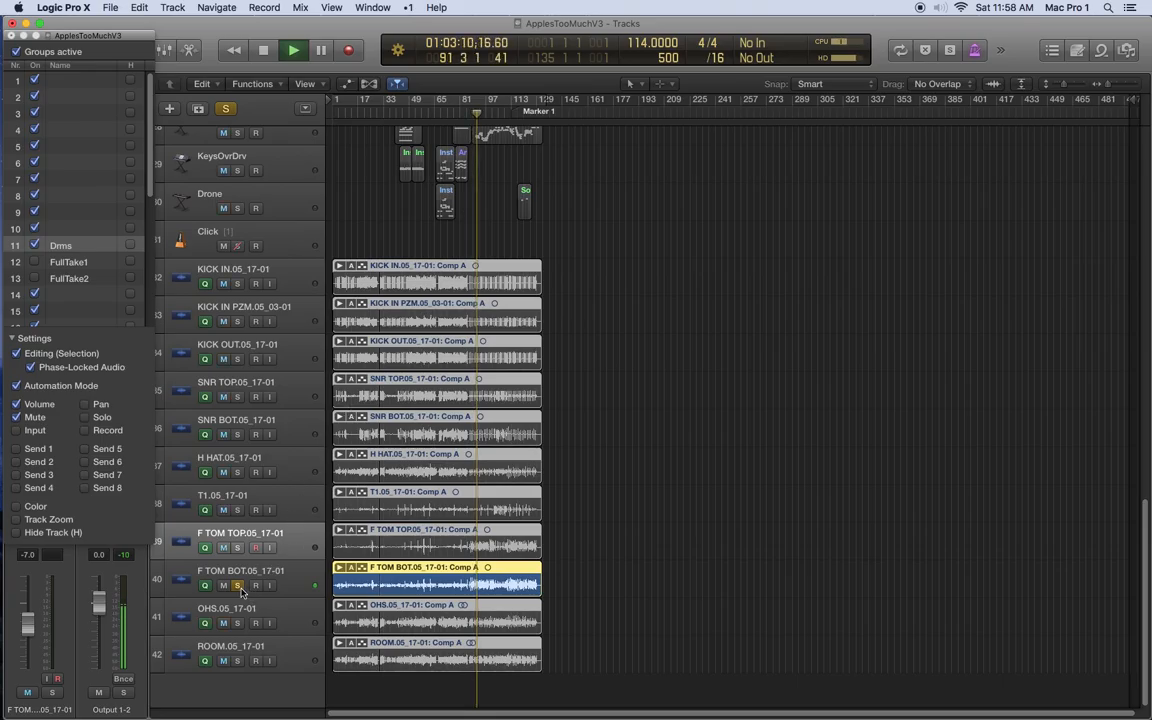
click(240, 548)
click(237, 590)
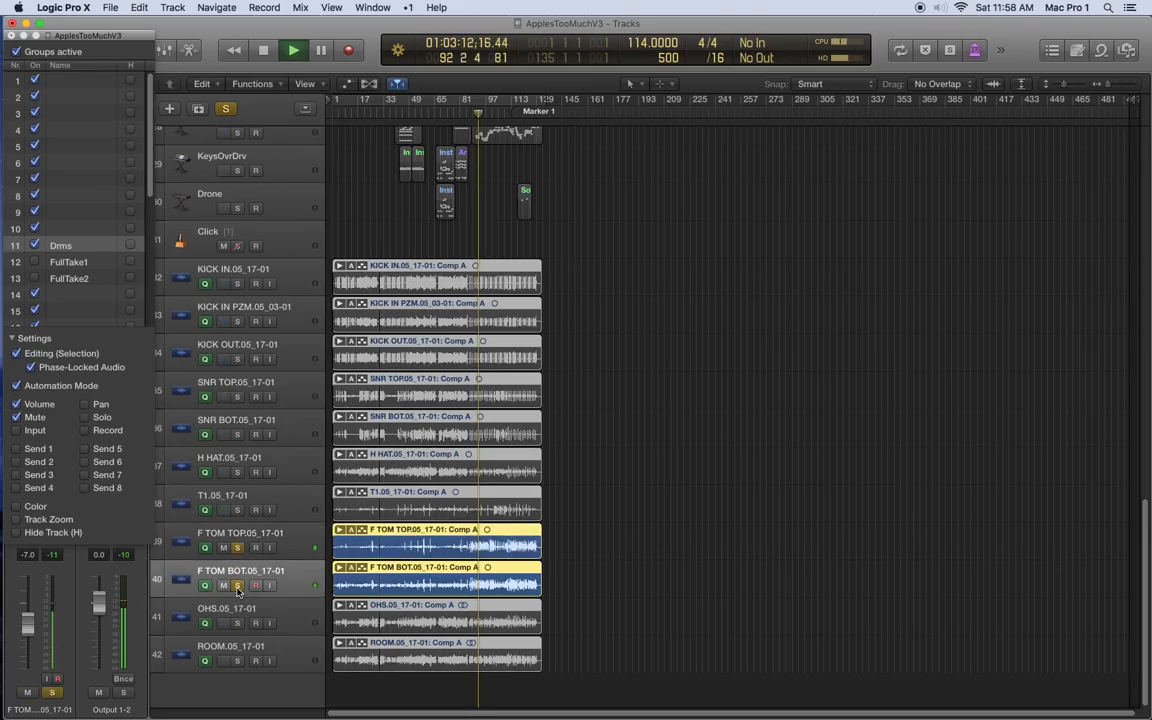
click(238, 587)
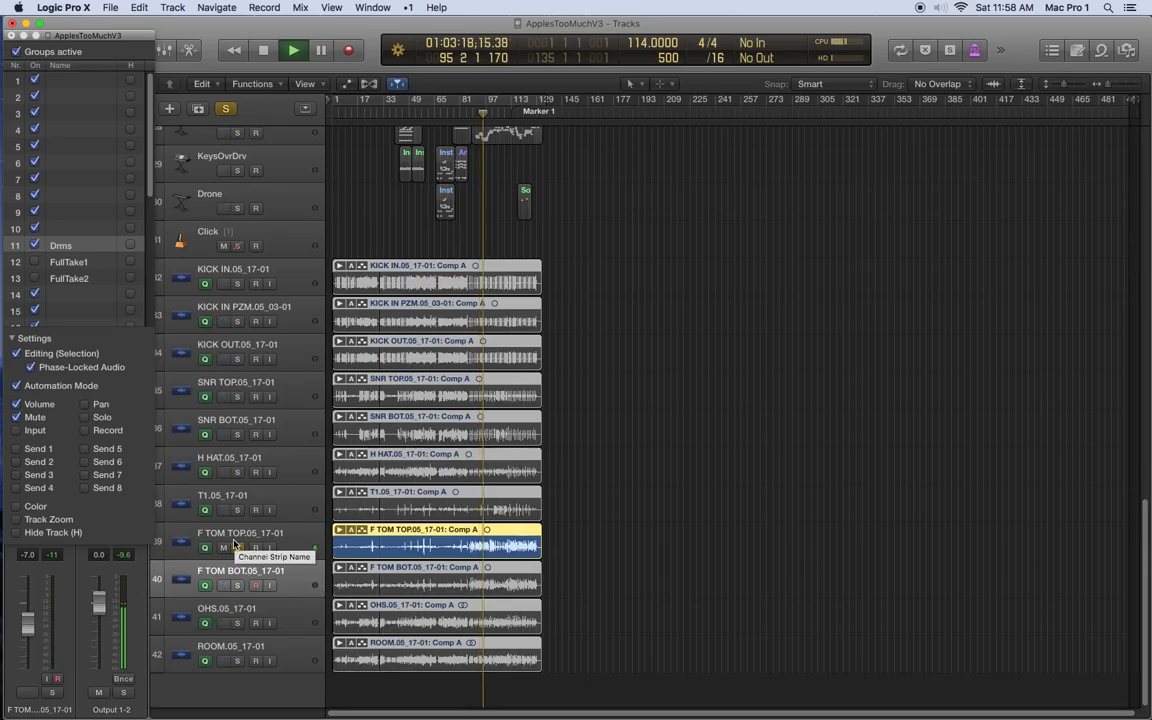
click(236, 547)
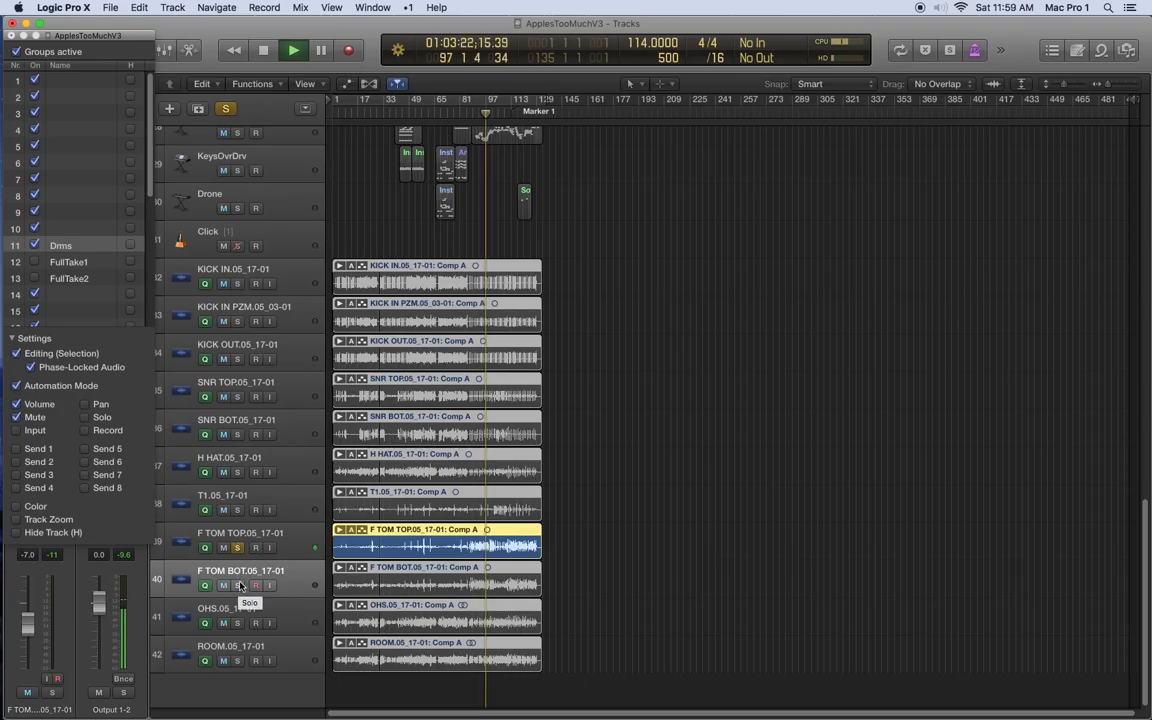
click(238, 585)
click(238, 548)
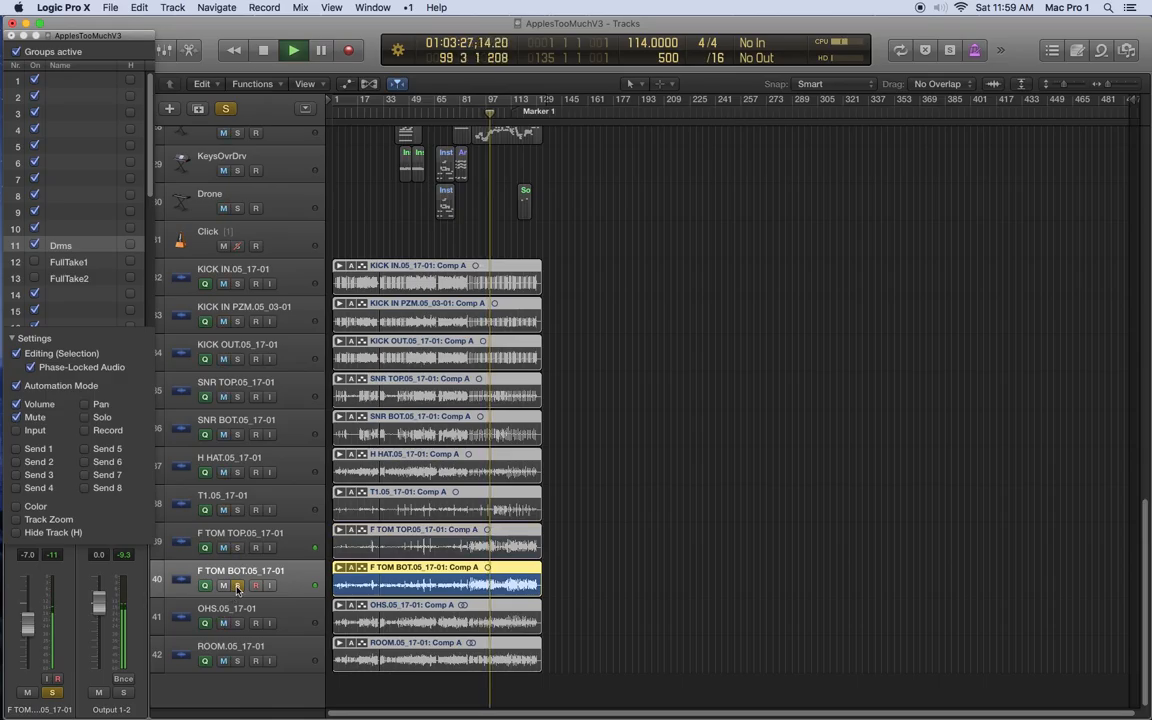
Audition the T1 track and the H HAT track, listening to the hi-hat from about bar 13.
click(237, 510)
click(238, 585)
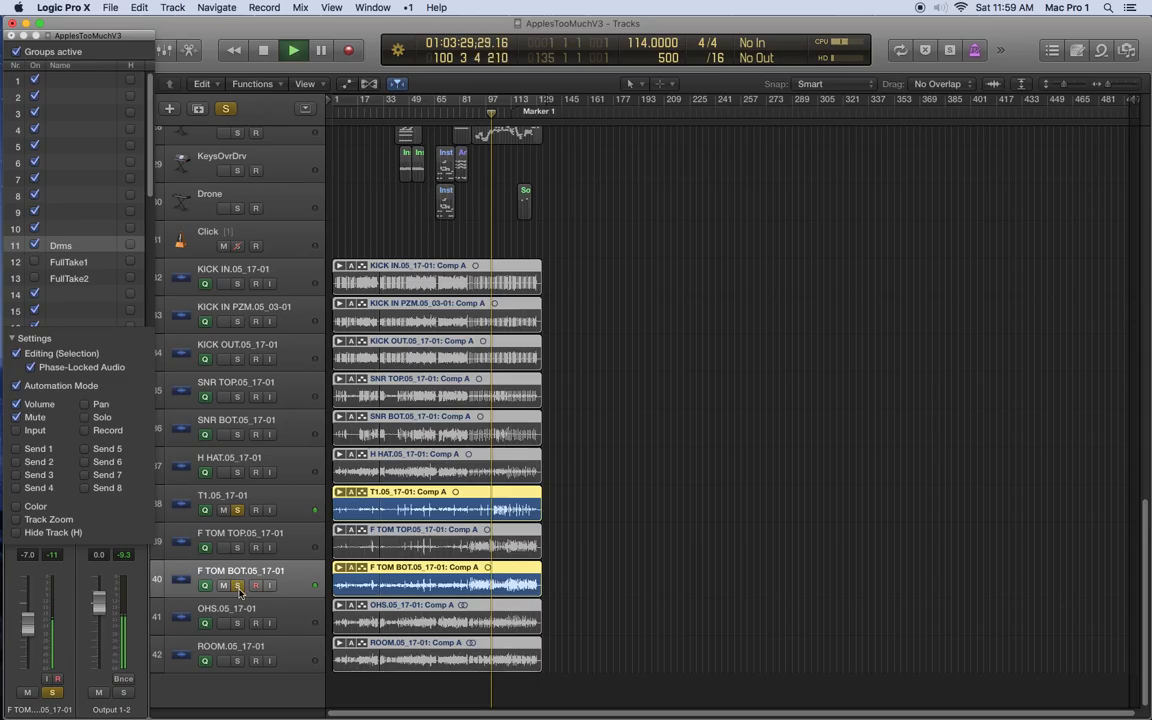
click(237, 472)
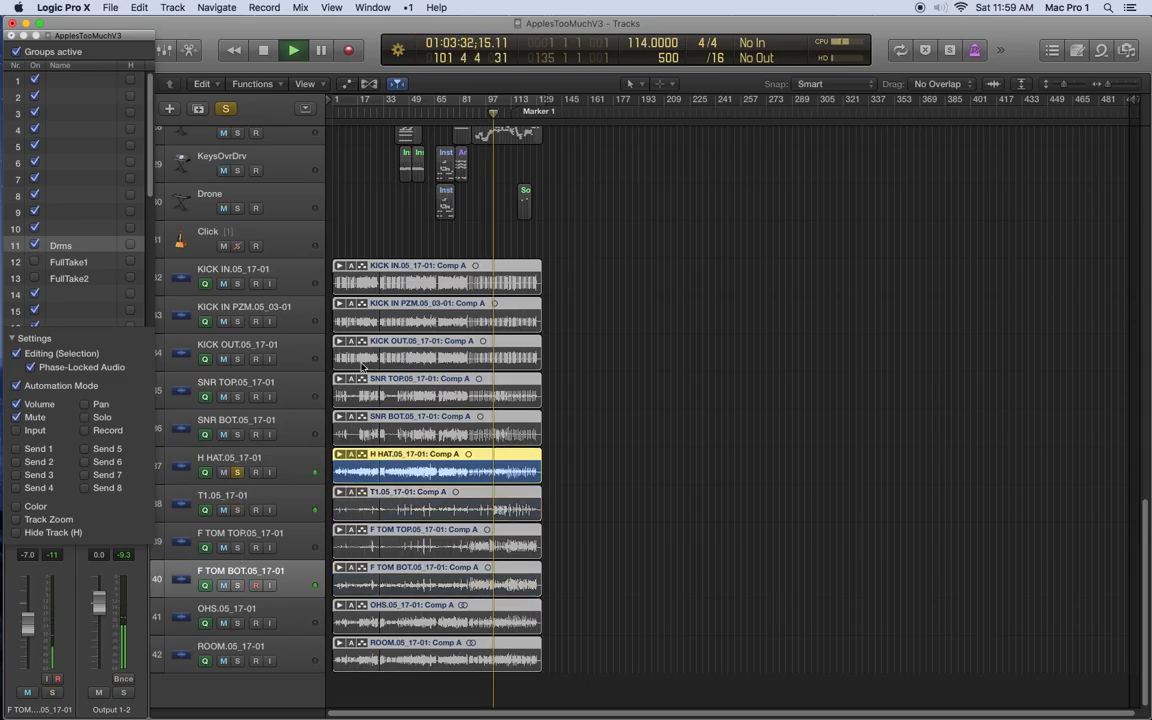
click(351, 111)
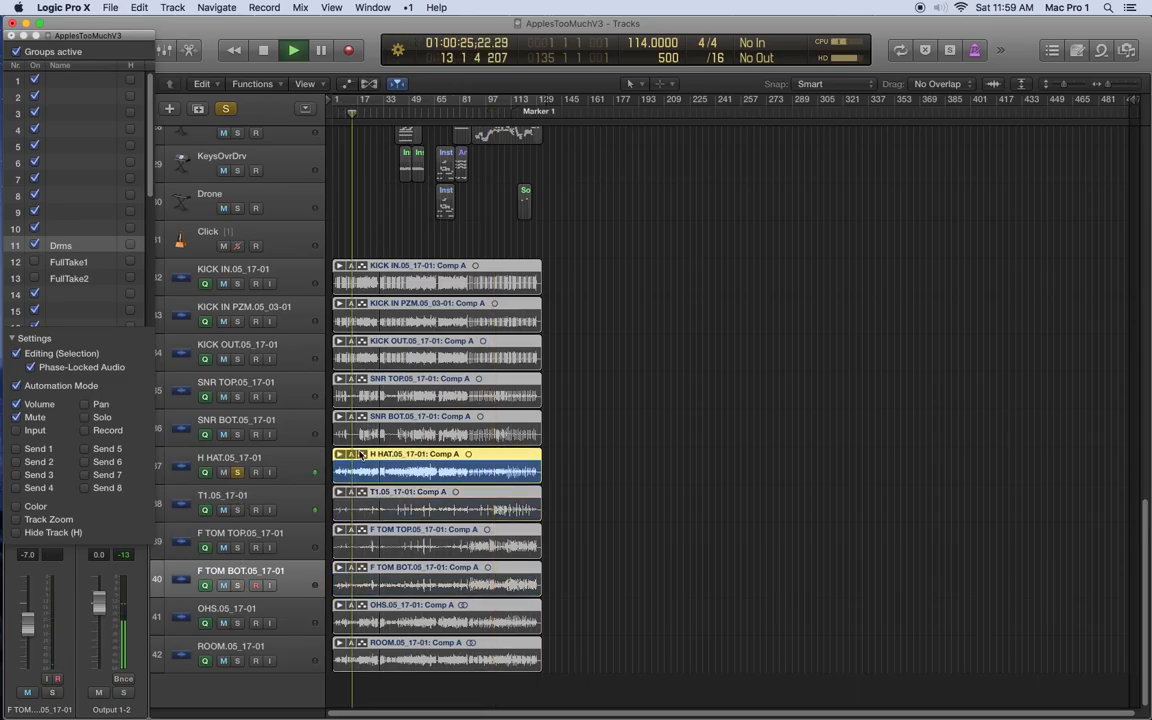
Audition SNR BOT alone, continue from about bar 26, and switch the solo to SNR TOP.
click(237, 434)
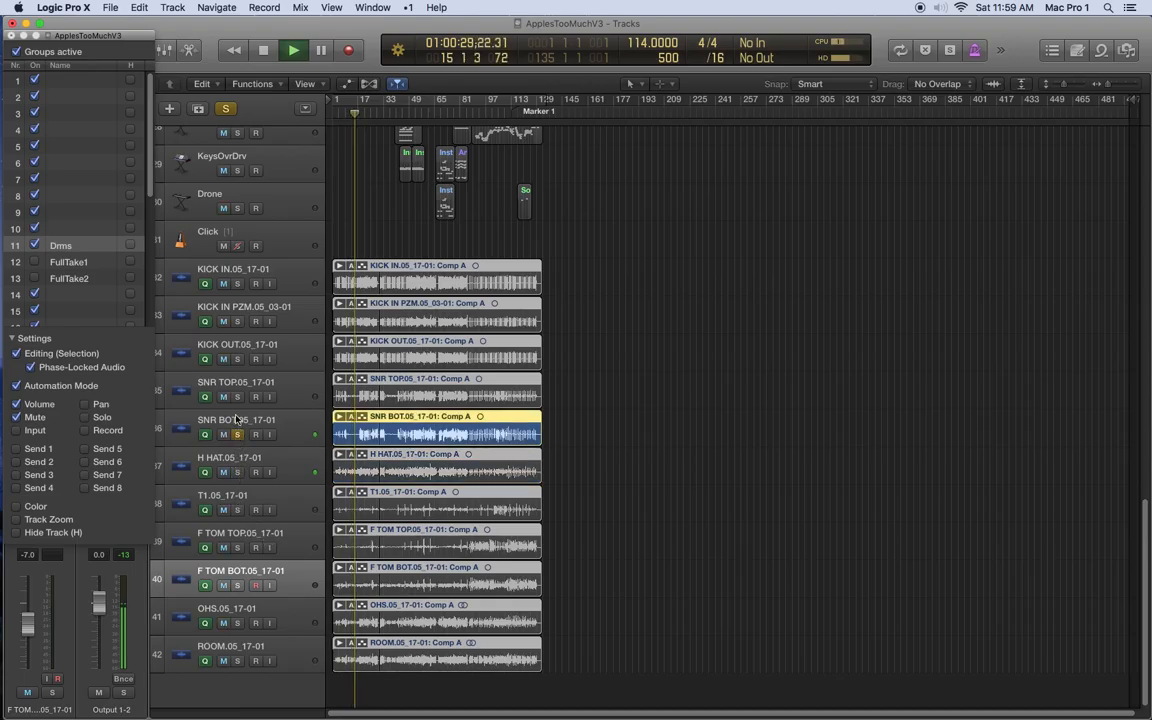
click(372, 113)
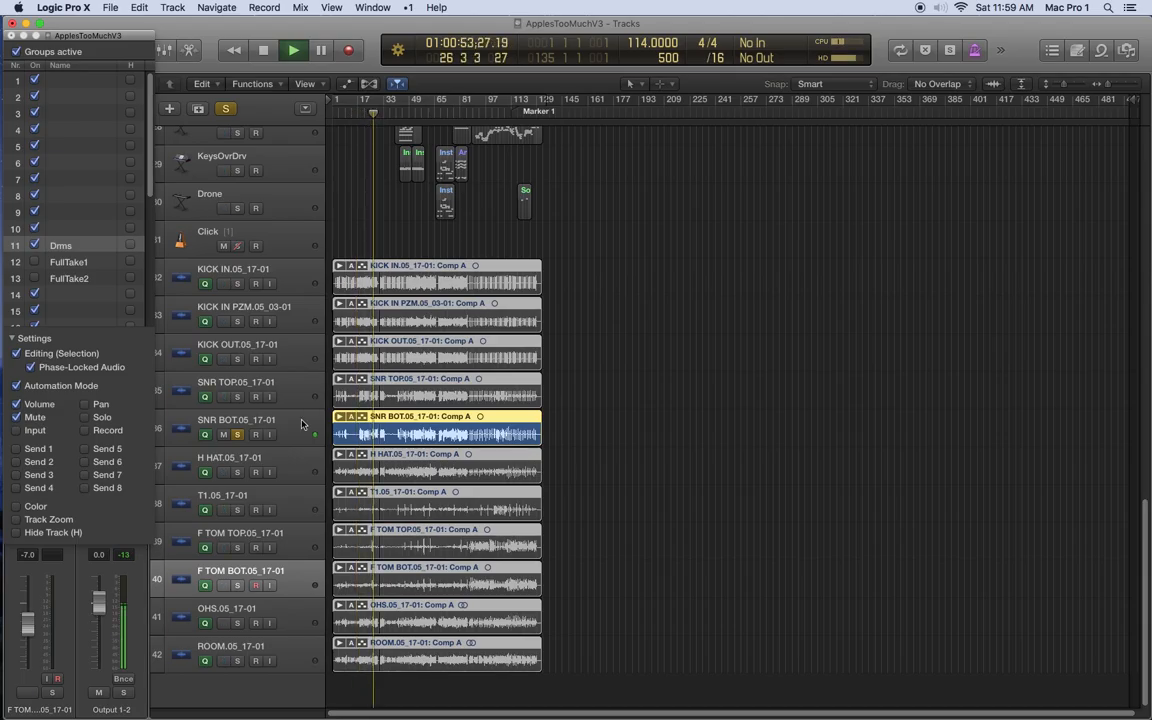
click(237, 397)
click(237, 434)
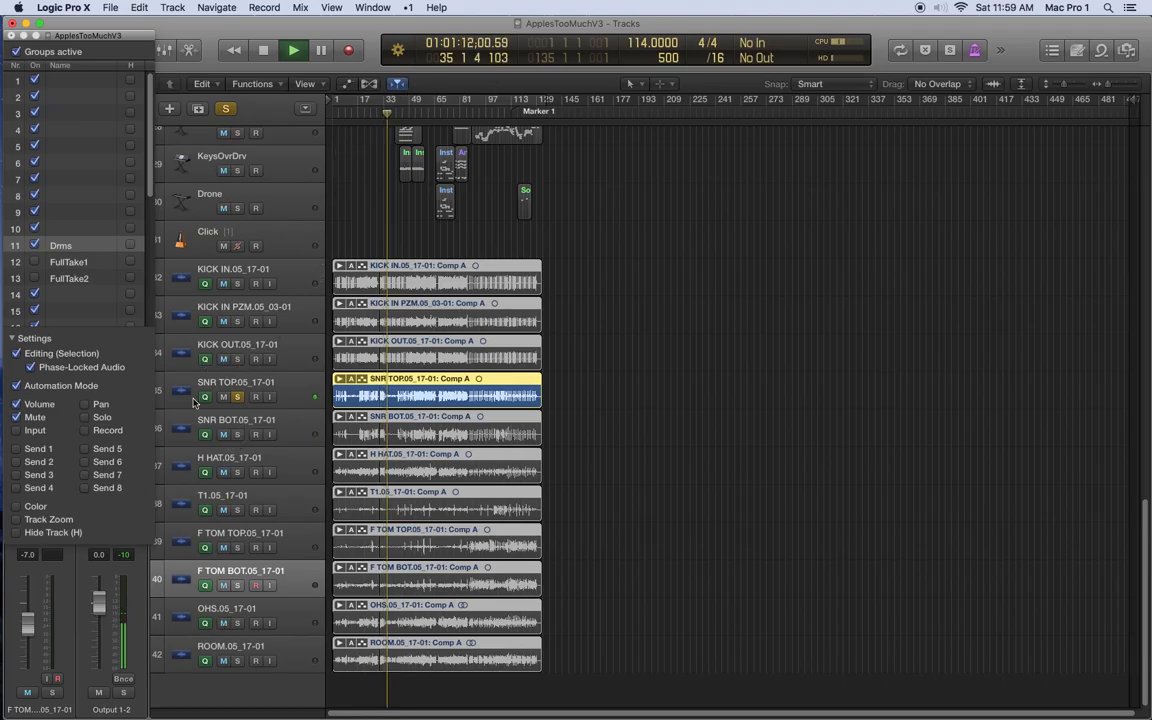
Audition the KICK OUT, KICK IN PZM and KICK IN tracks one after another in solo.
click(237, 359)
click(236, 397)
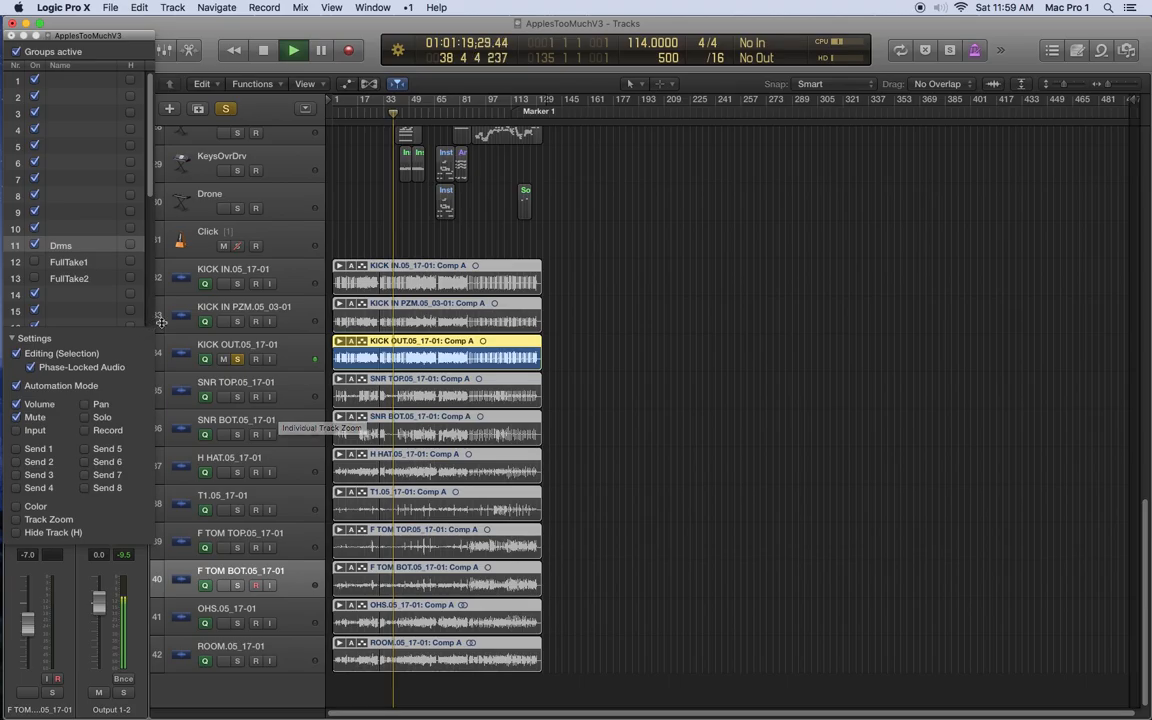
click(237, 321)
click(237, 359)
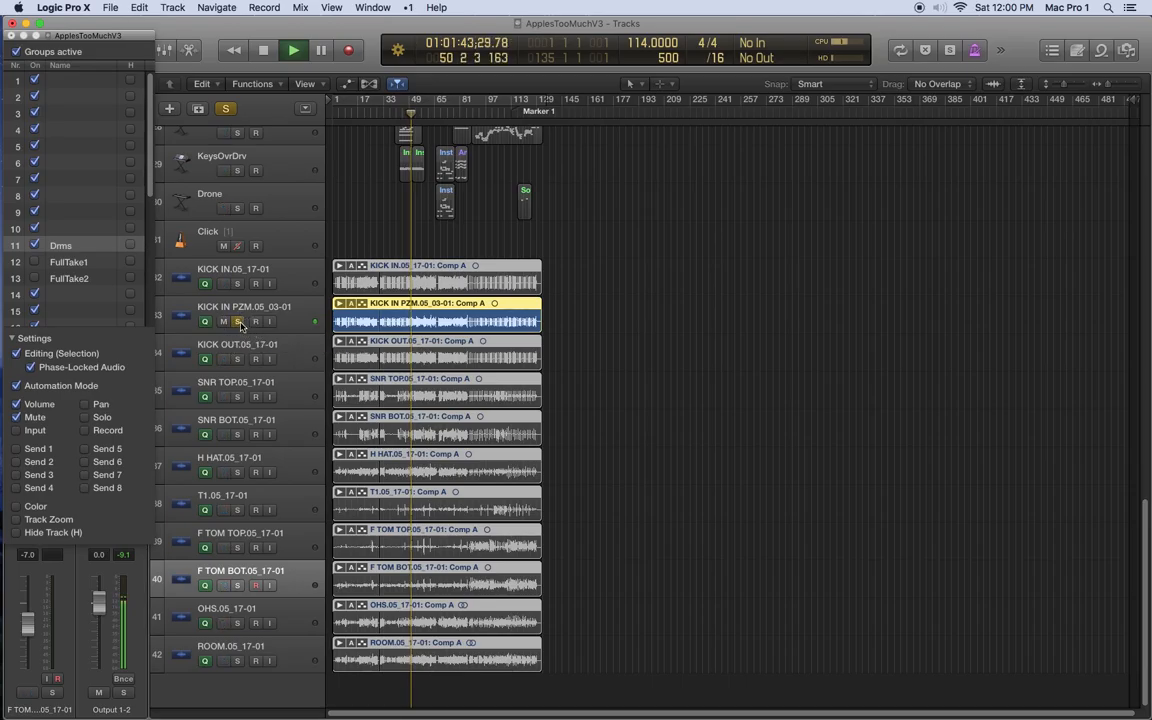
click(238, 284)
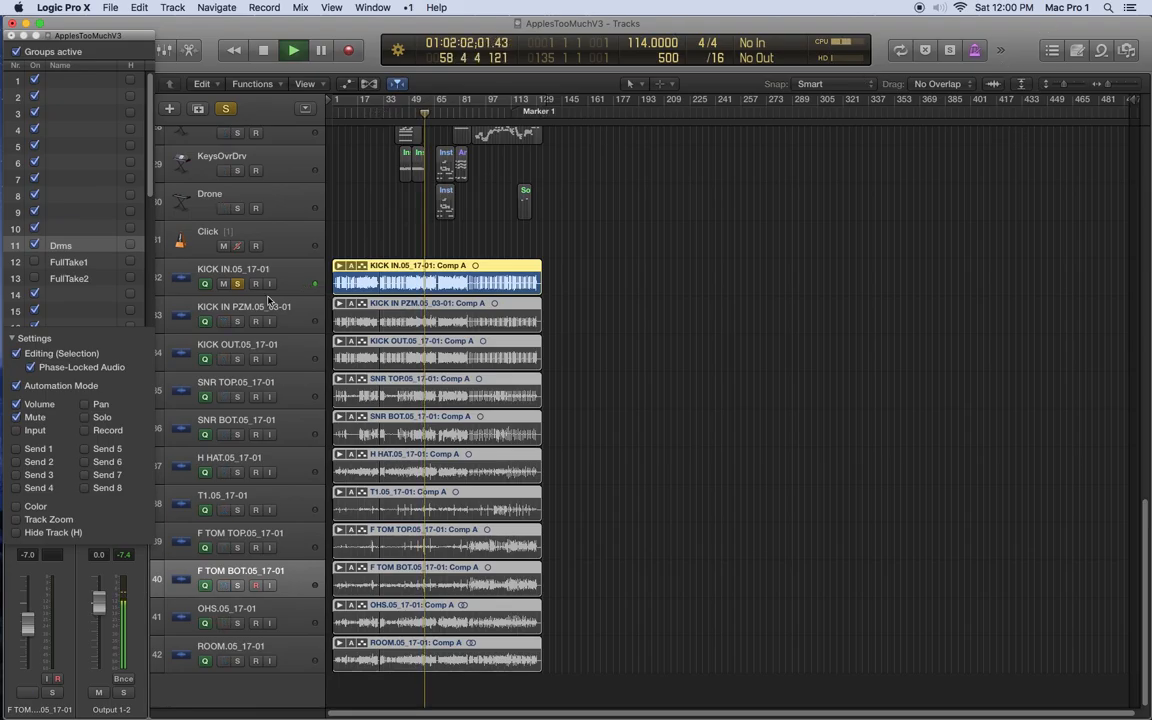
Link solo in the Drms group again, solo all the grouped drum tracks together, and stop playback.
click(84, 417)
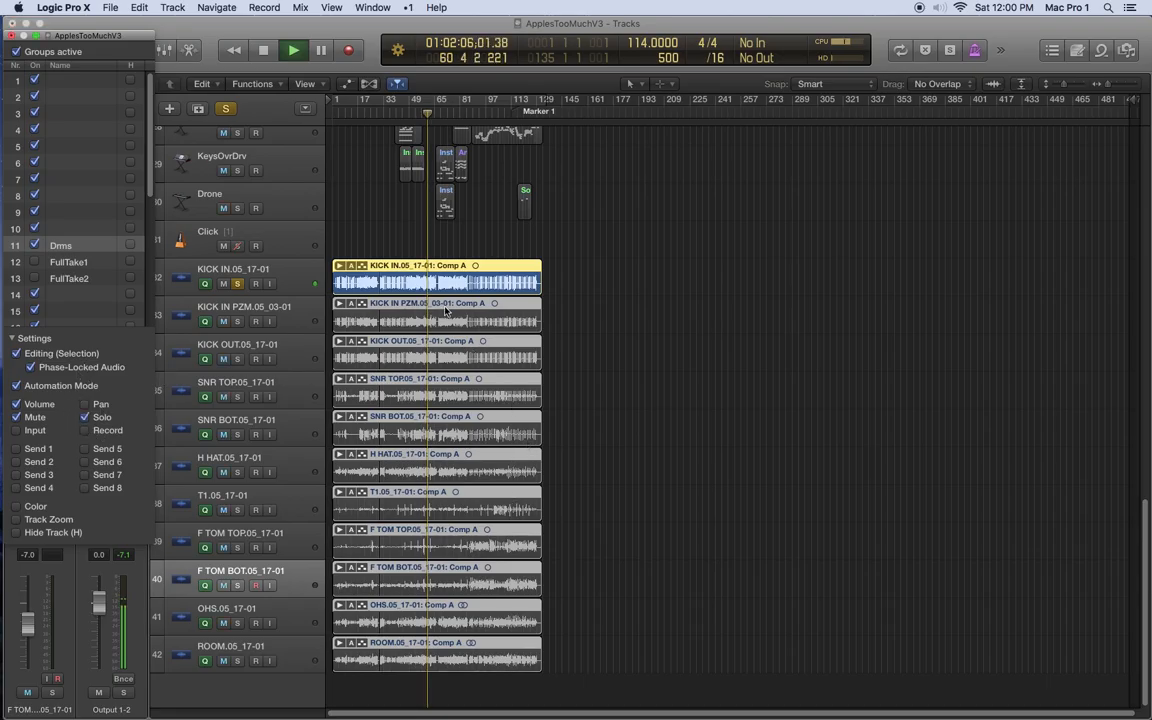
click(237, 284)
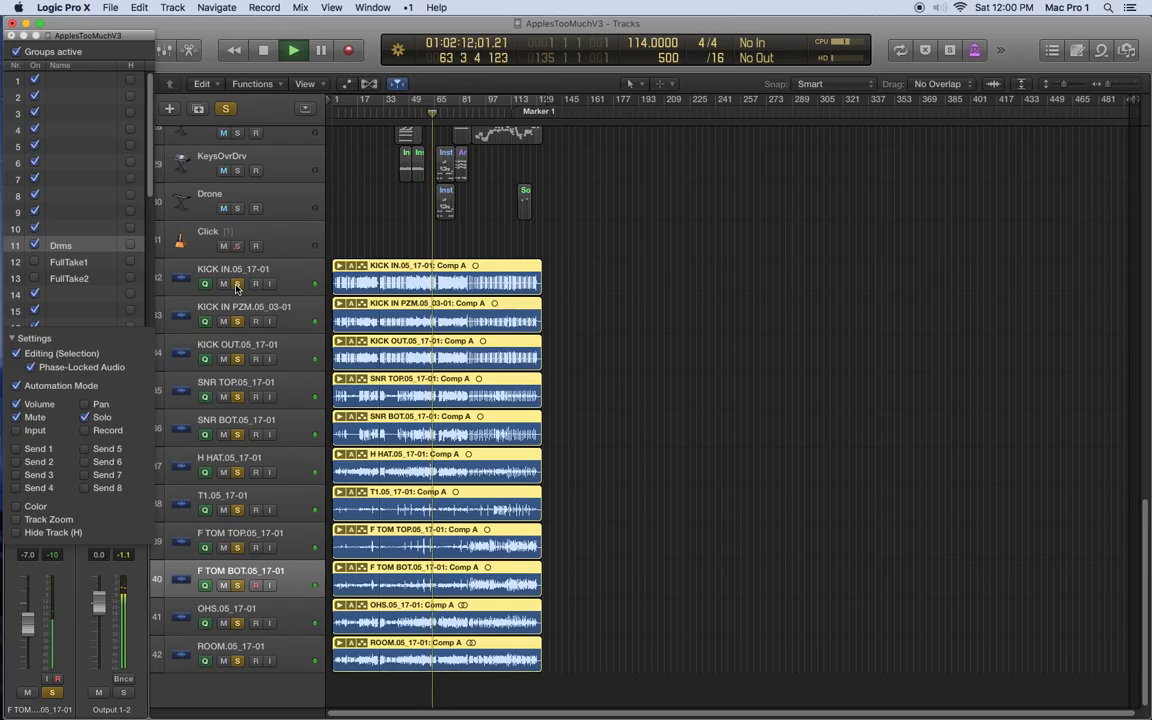
key(space)
Open the mixer and bring all the channel strips of the Drms group into view.
key(super+2)
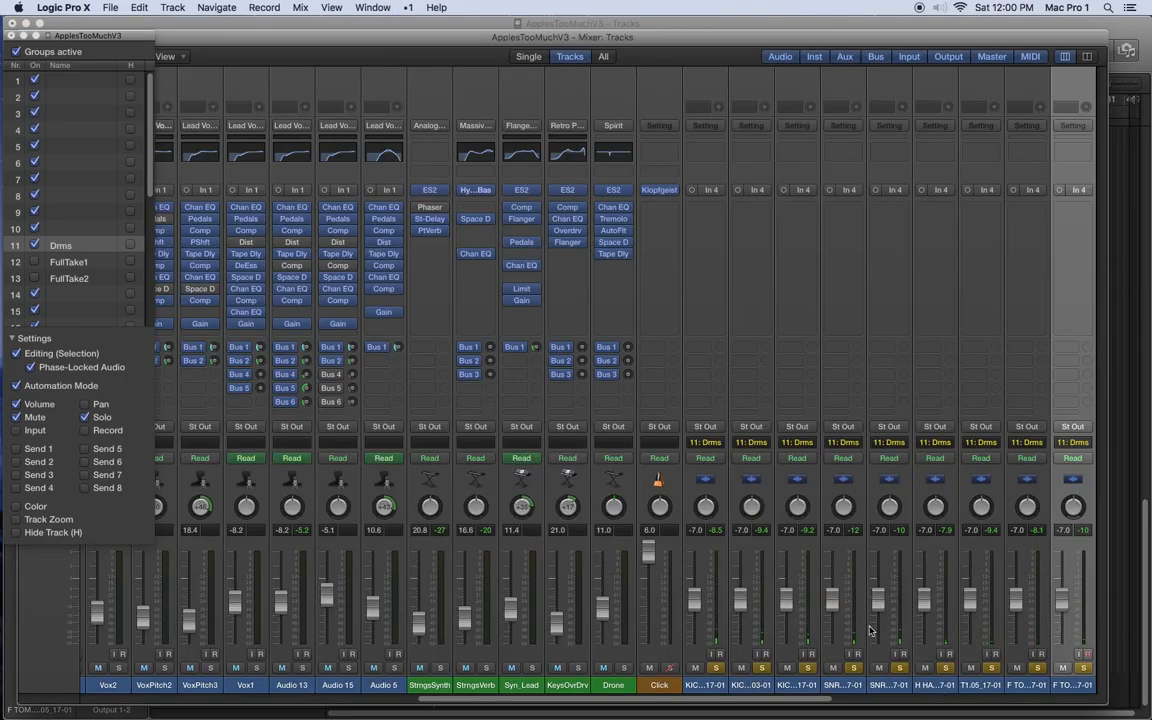
scroll(869, 630, right, 6)
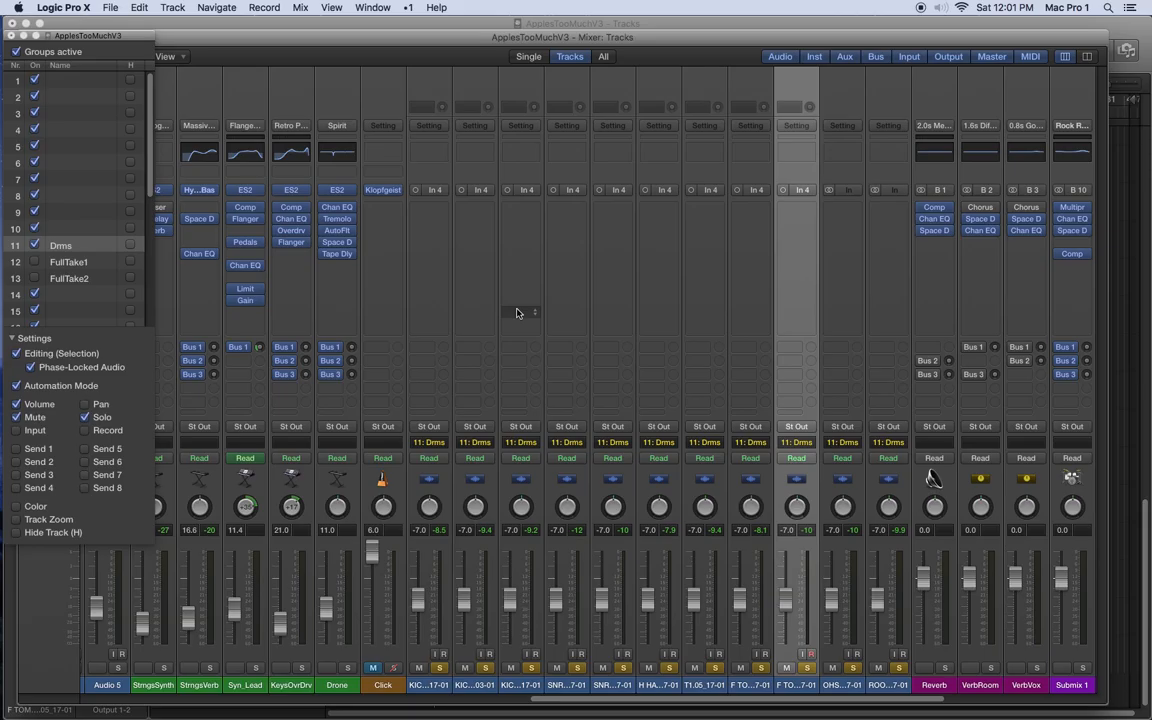
key(super+Tab)
key(super+Tab)
key(super+Tab)
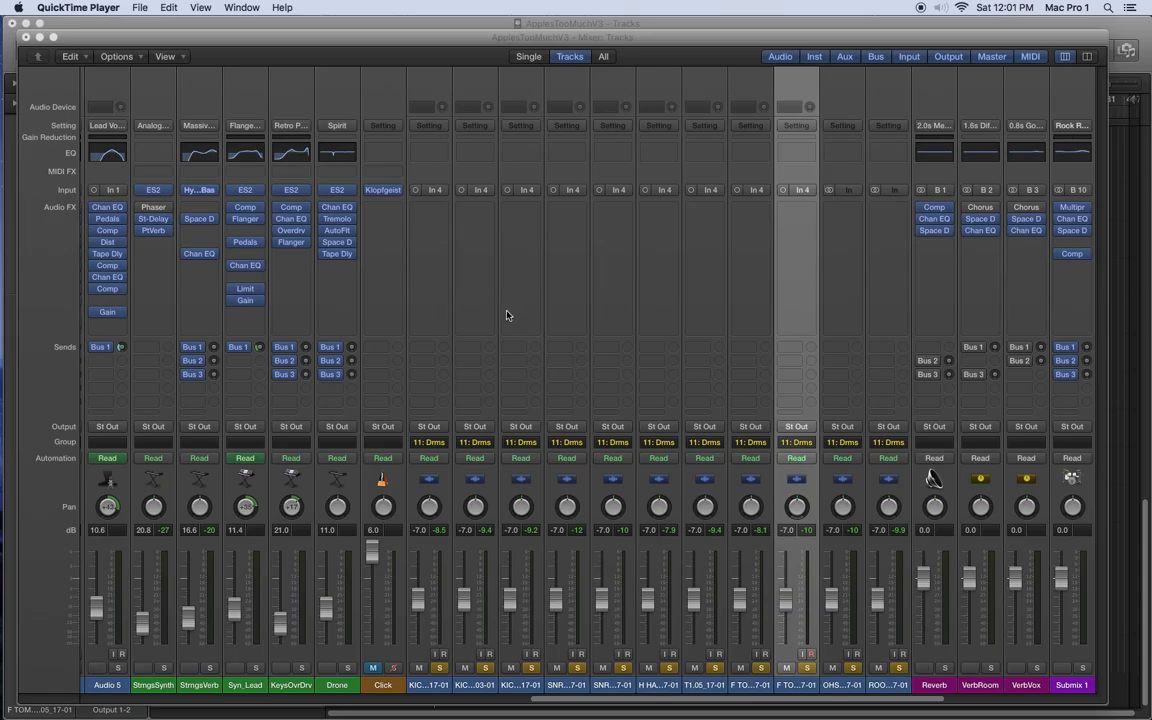
mouse_move(3, 346)
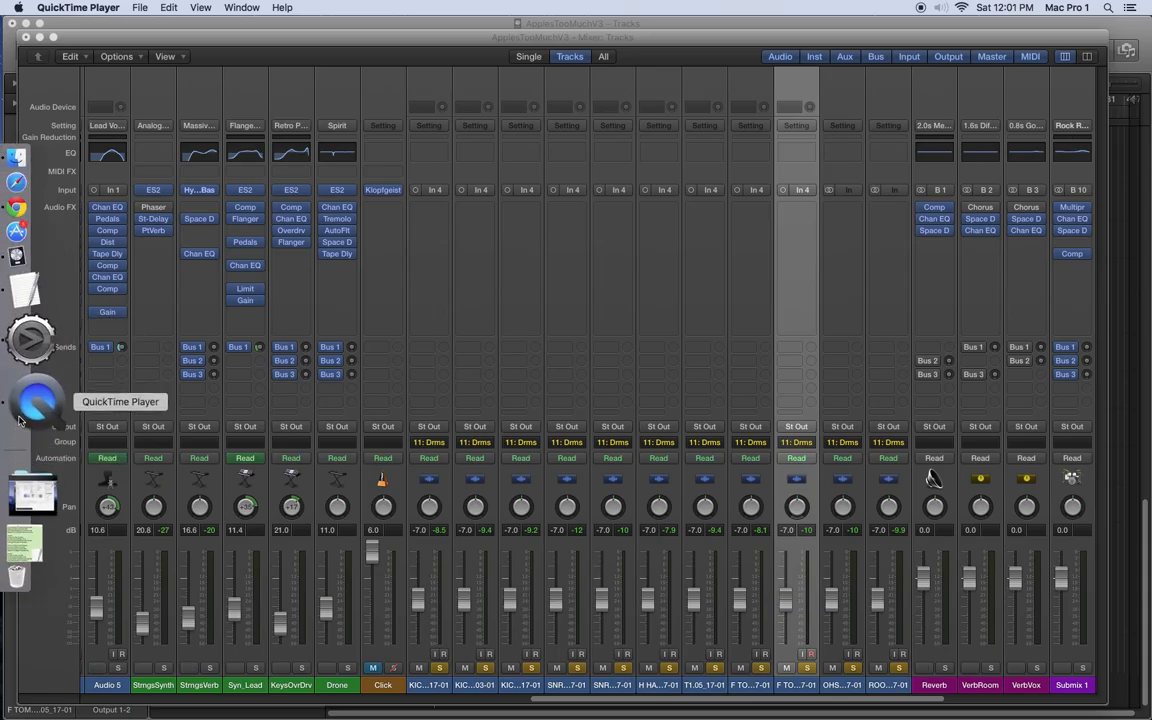